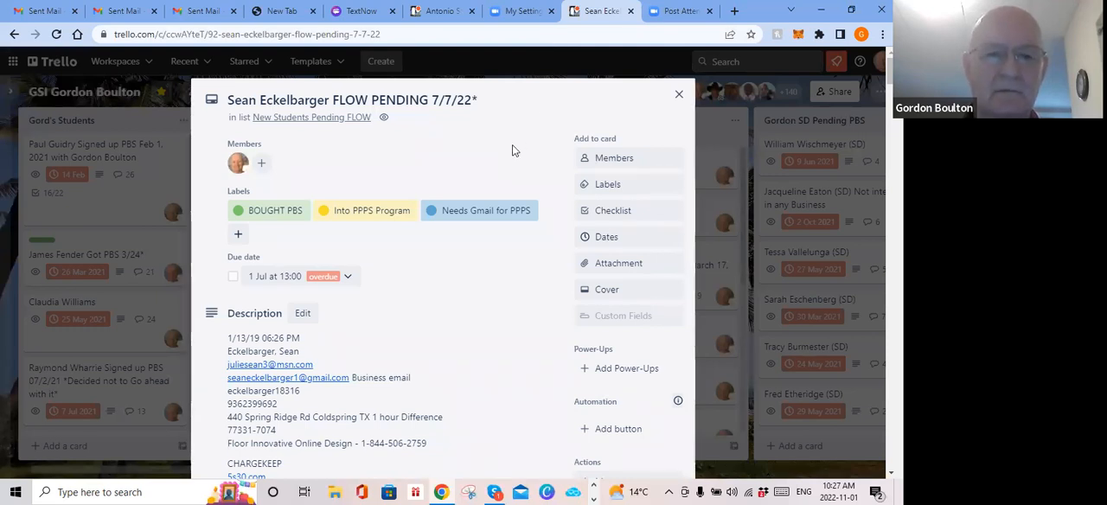
Step: Review the student's Trello card and copy the WordPress site password from its description
scroll(512, 150, "down", 3)
scroll(512, 152, "up", 2)
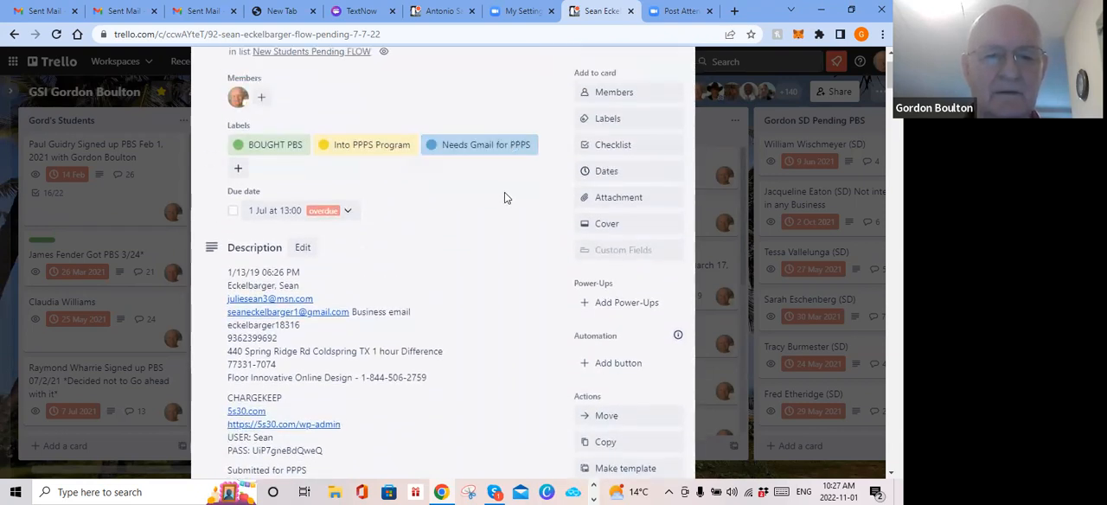
scroll(505, 198, "down", 5)
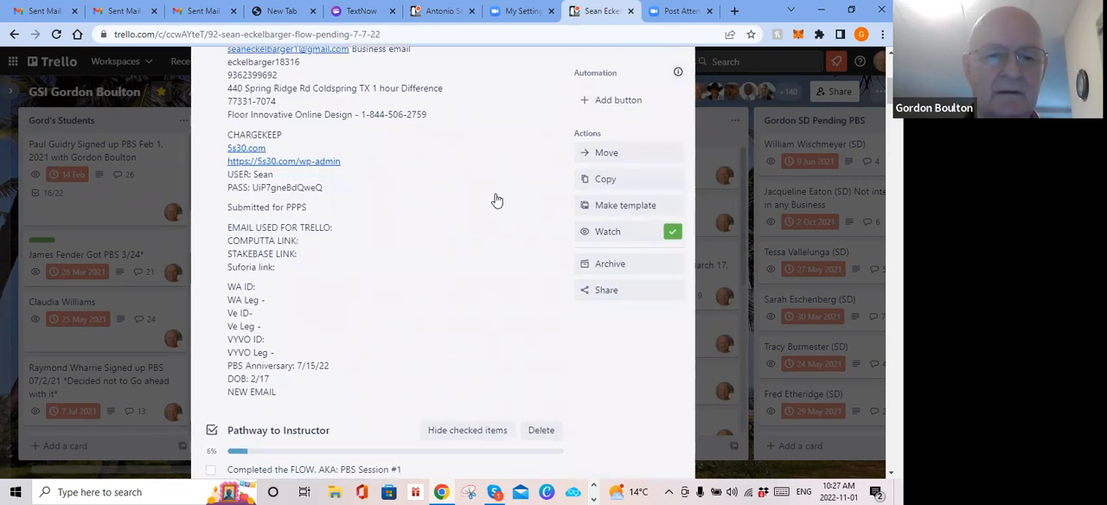
scroll(492, 199, "down", 6)
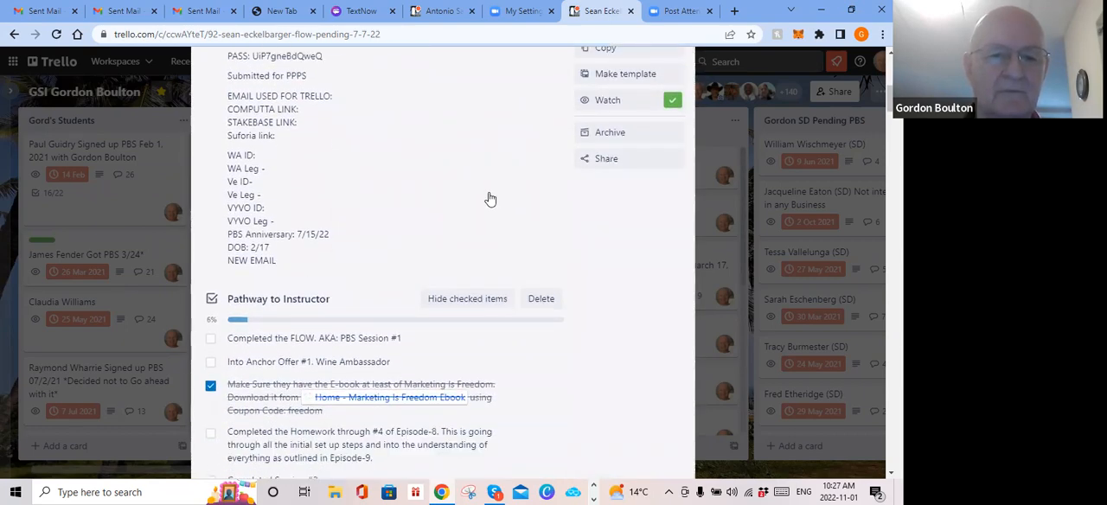
scroll(489, 199, "down", 4)
scroll(490, 198, "up", 6)
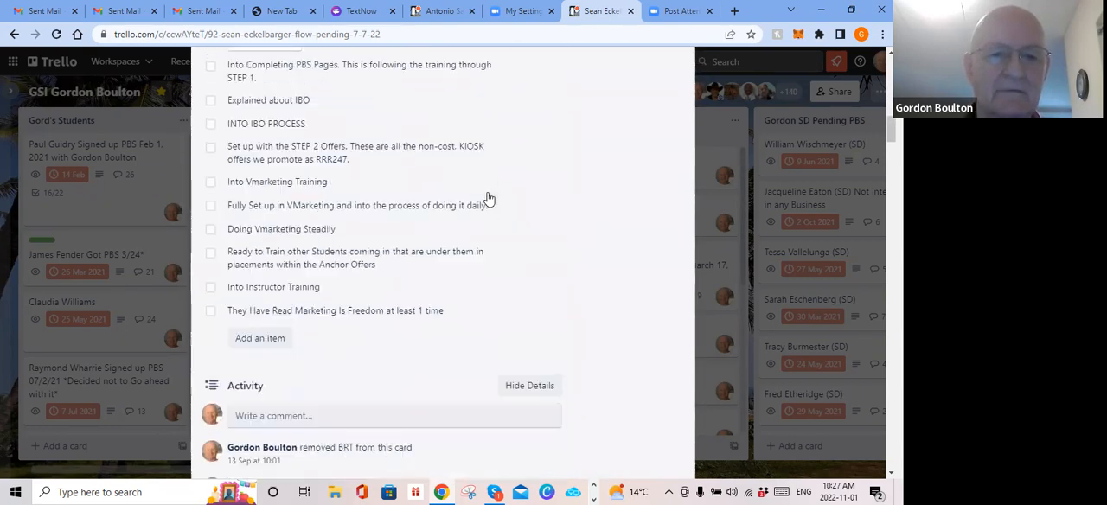
scroll(488, 199, "up", 8)
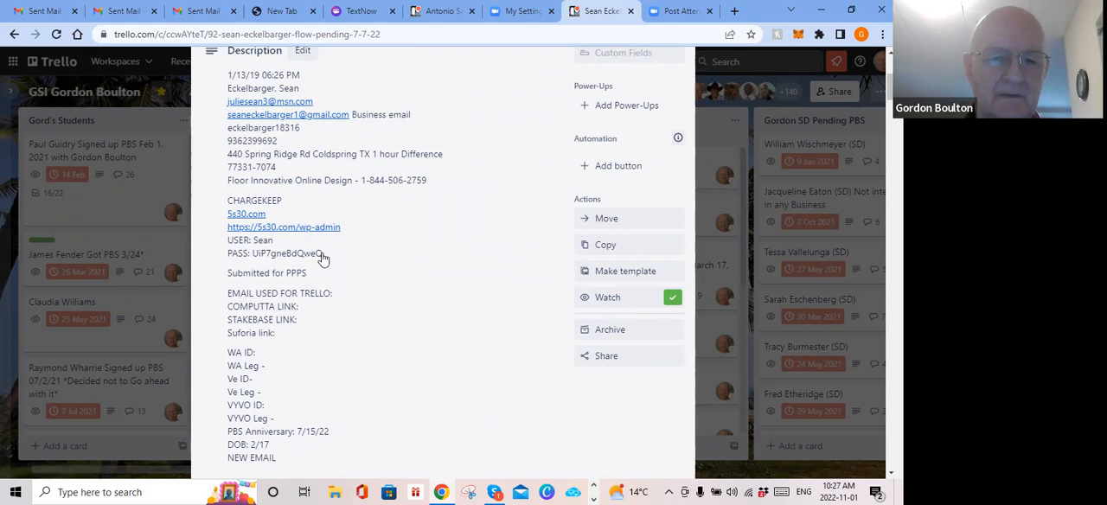
left_click_drag(319, 256, 235, 257)
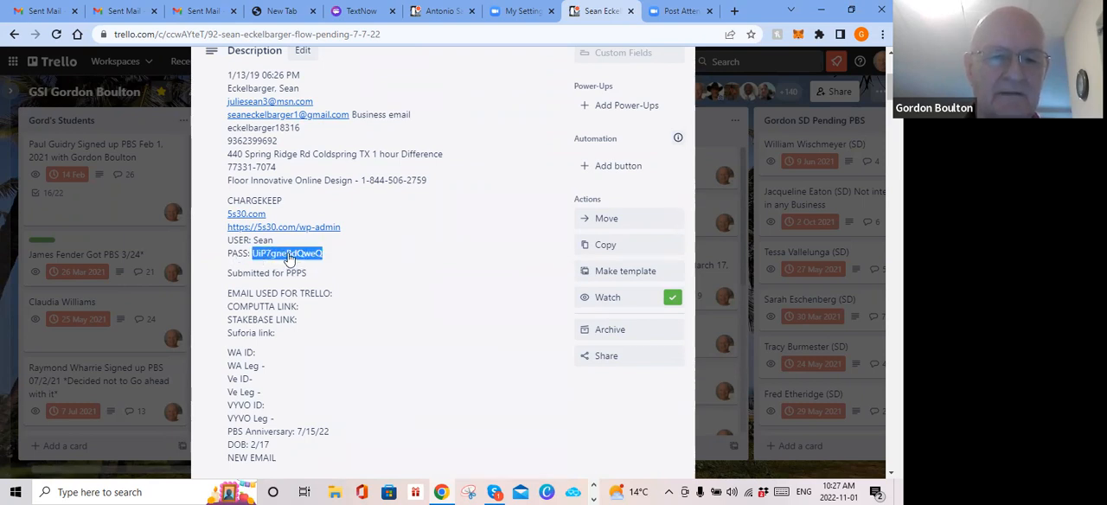
right_click(289, 258)
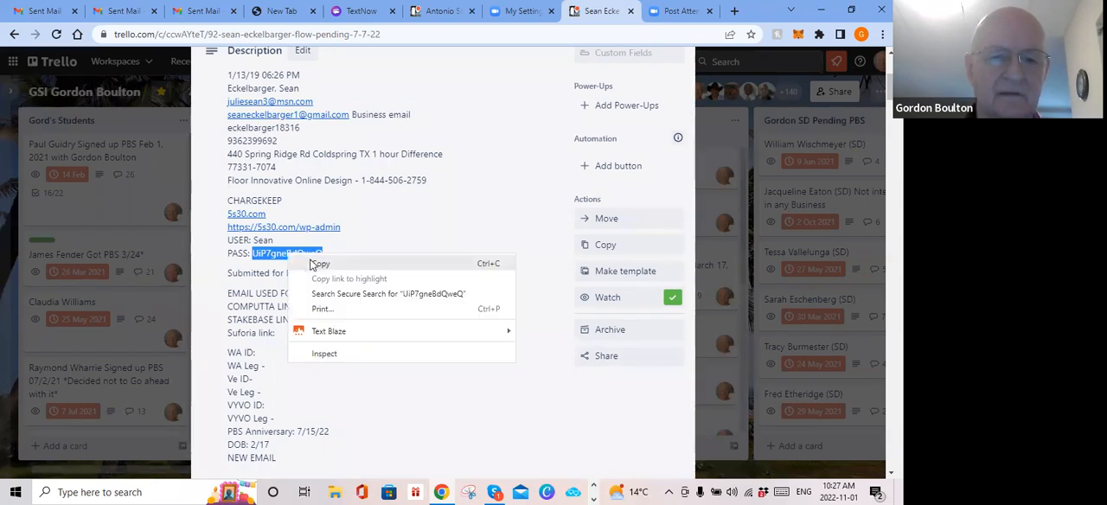
left_click(311, 260)
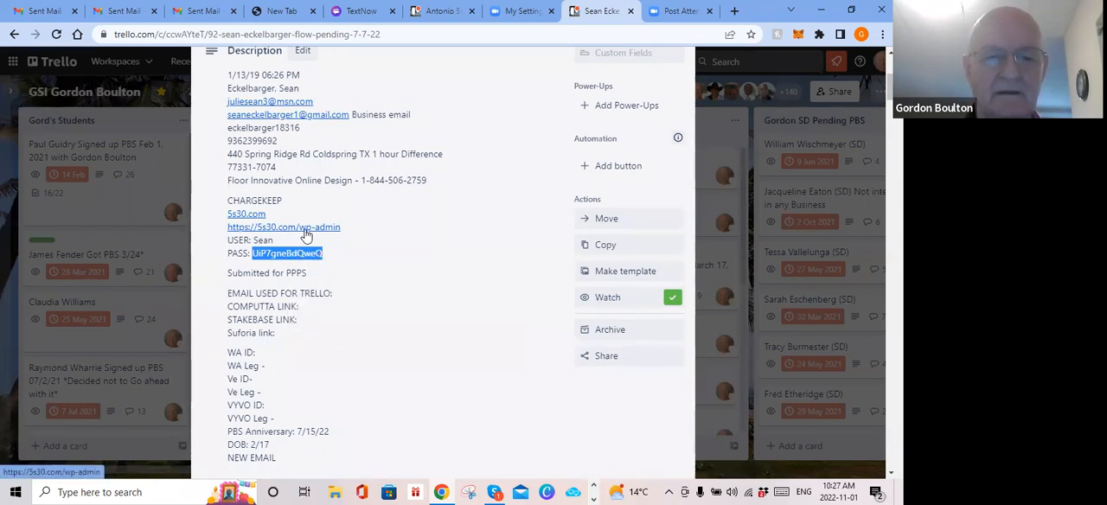
Step: Open the 5s30.com/wp-admin link from the card and log in with the student's username and the copied password
left_click(306, 228)
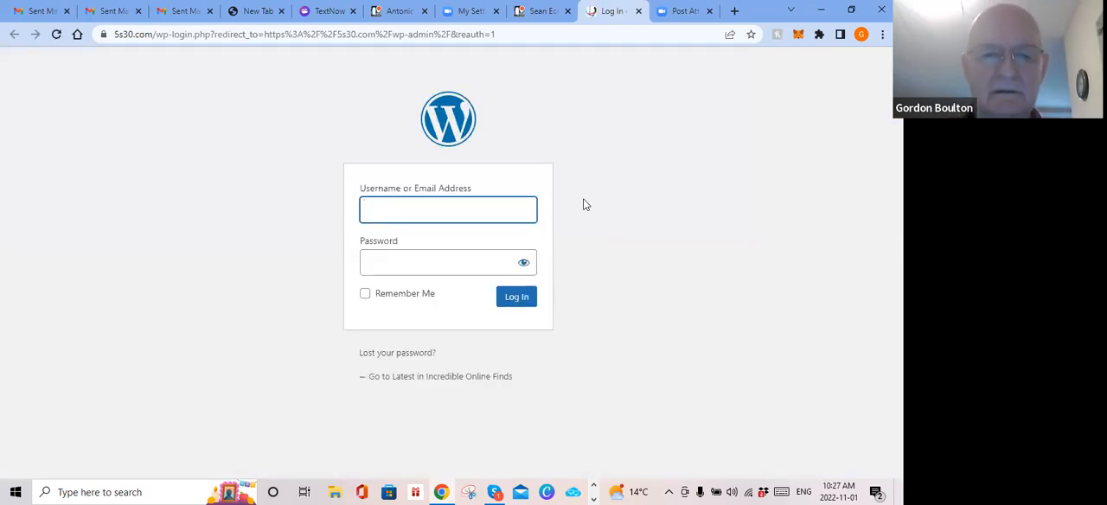
type("Sean")
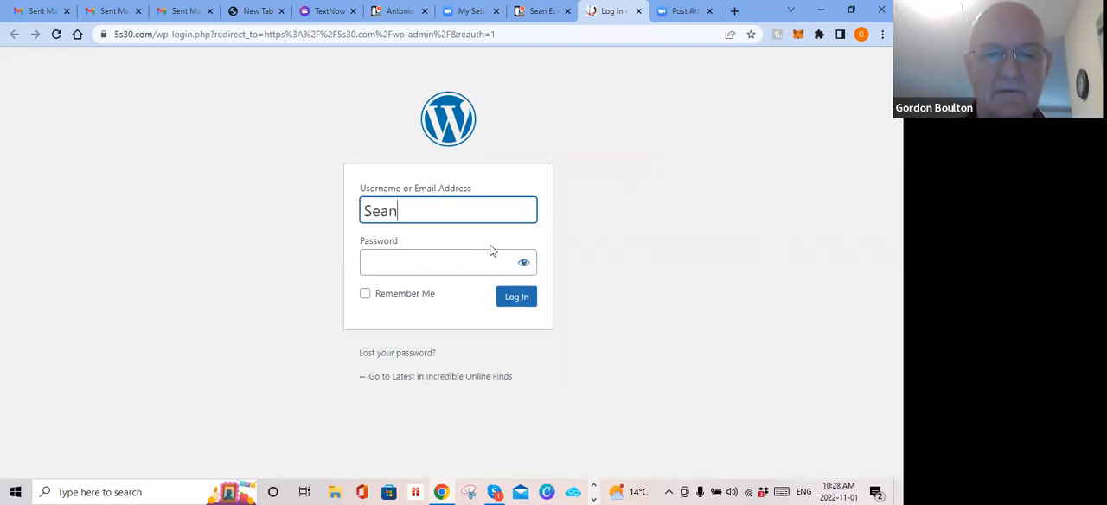
left_click(411, 265)
right_click(411, 266)
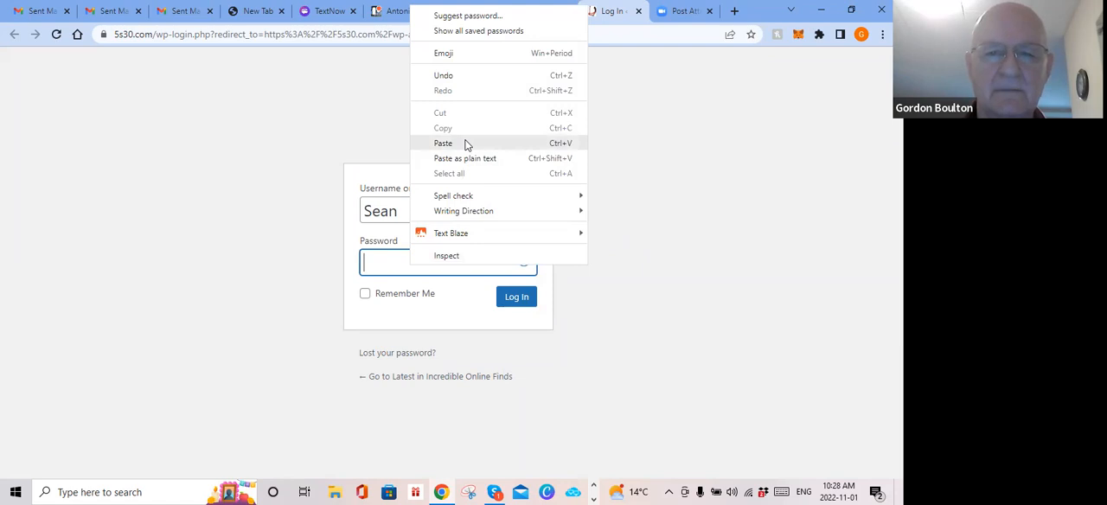
left_click(465, 144)
left_click(515, 297)
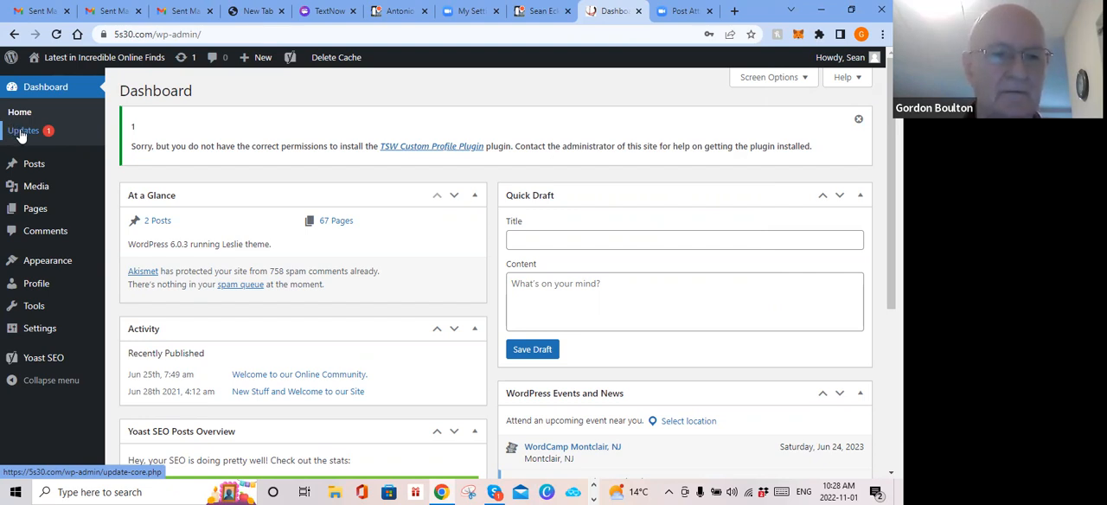
Step: Check the available WordPress updates and update the WP Clone plugin to version 2.3.5
left_click(22, 131)
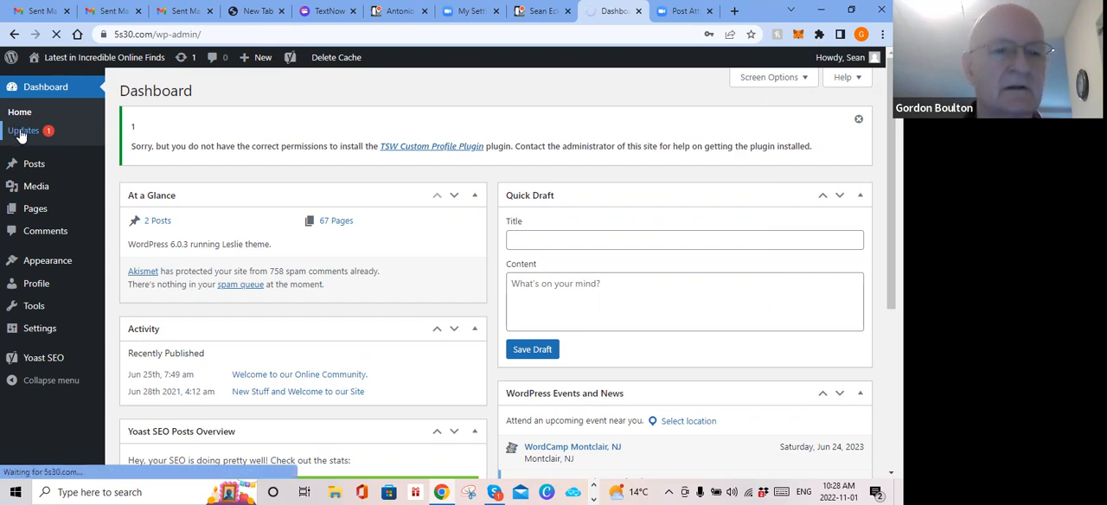
scroll(218, 181, "down", 4)
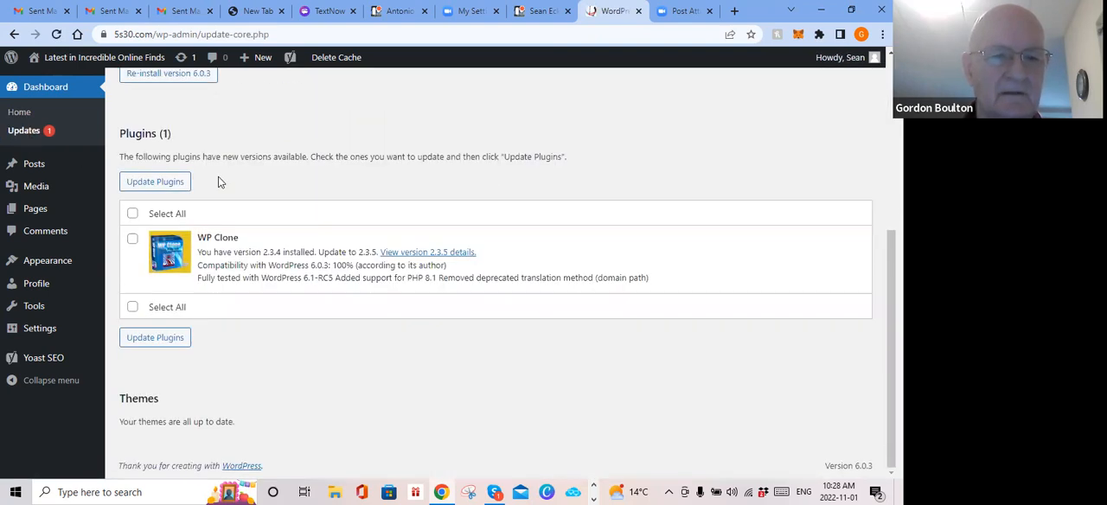
left_click(133, 214)
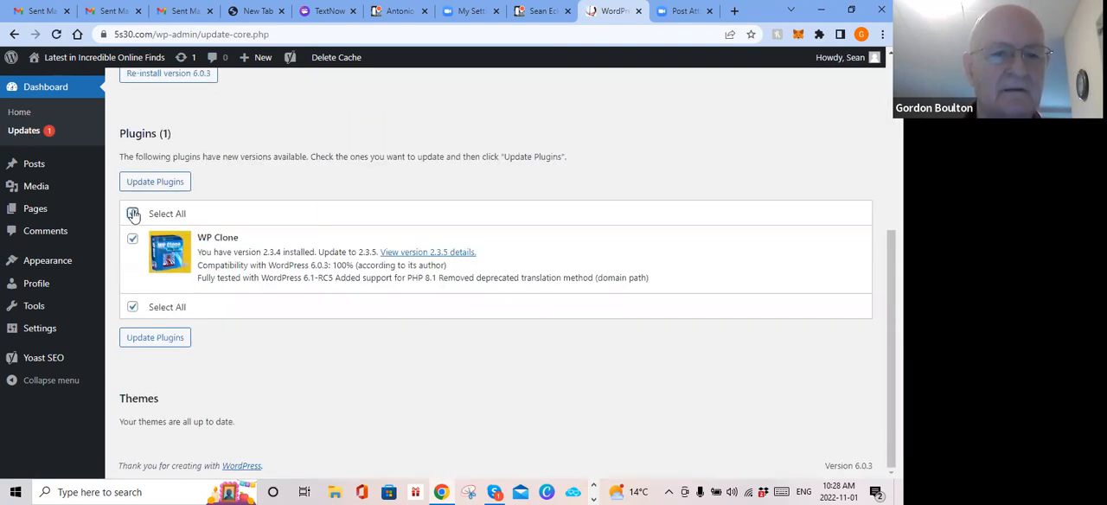
left_click(157, 186)
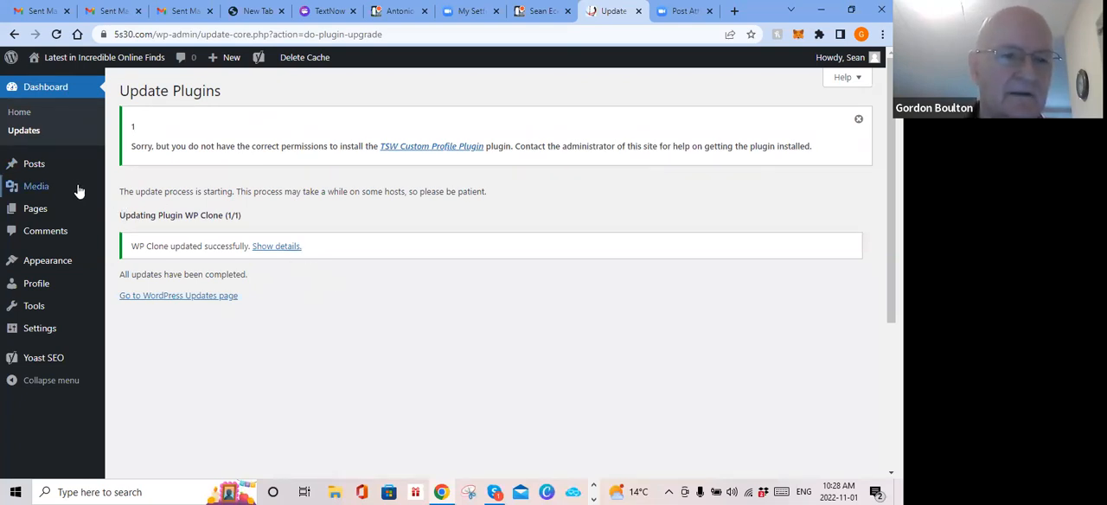
Step: Visit the live Latest in Incredible Online Finds site and look through its home page posts
mouse_move(34, 170)
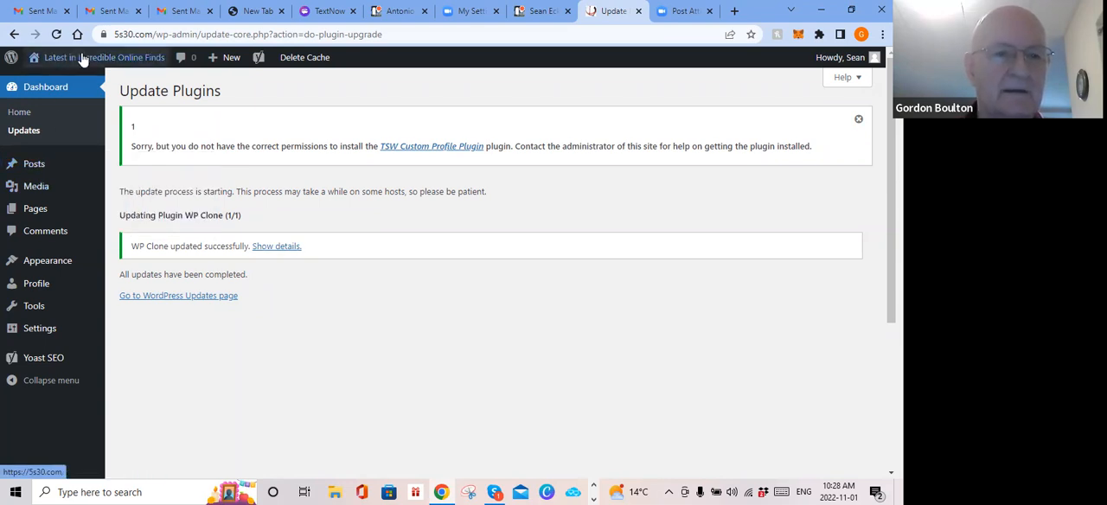
mouse_move(80, 61)
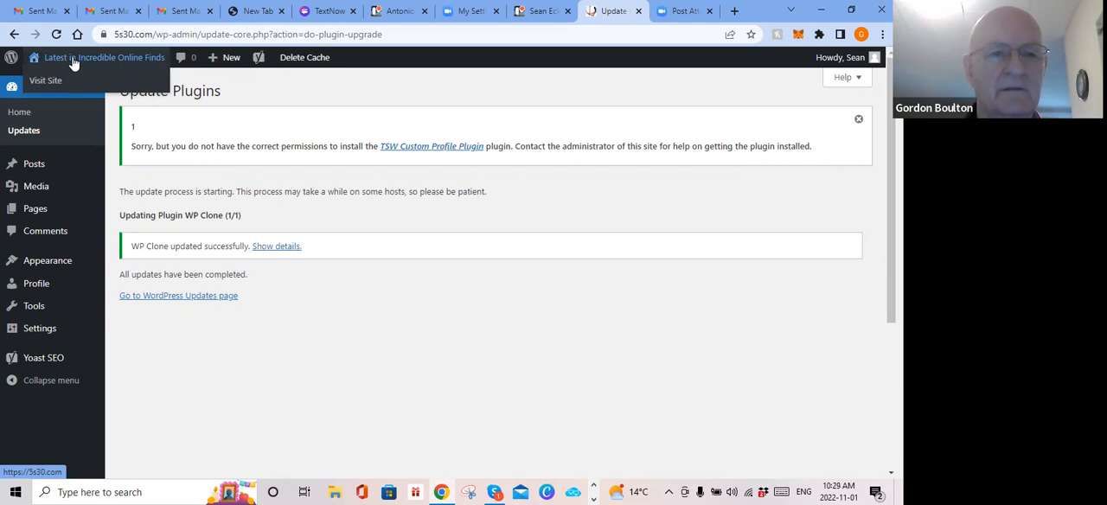
left_click(74, 60)
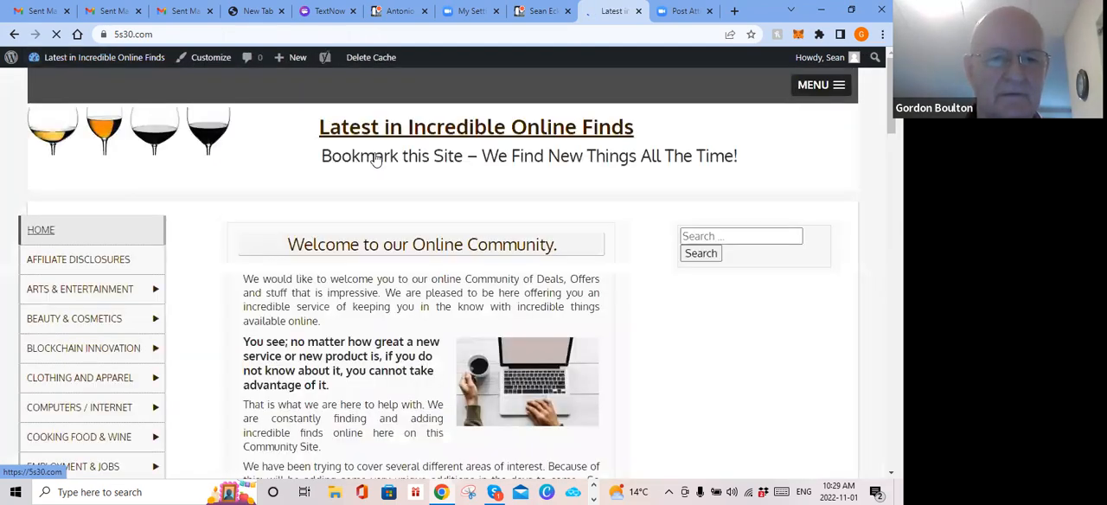
scroll(388, 189, "down", 4)
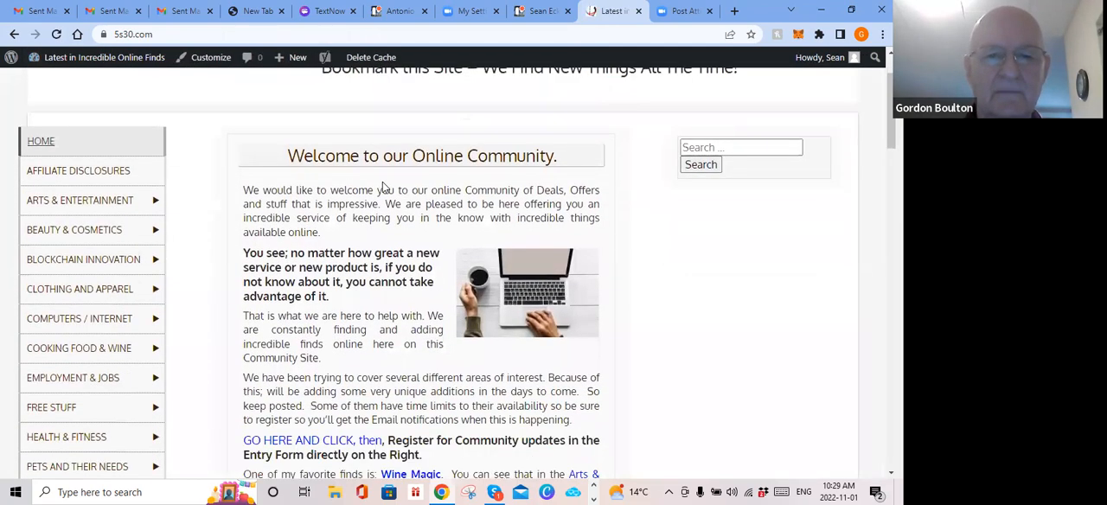
scroll(383, 187, "down", 10)
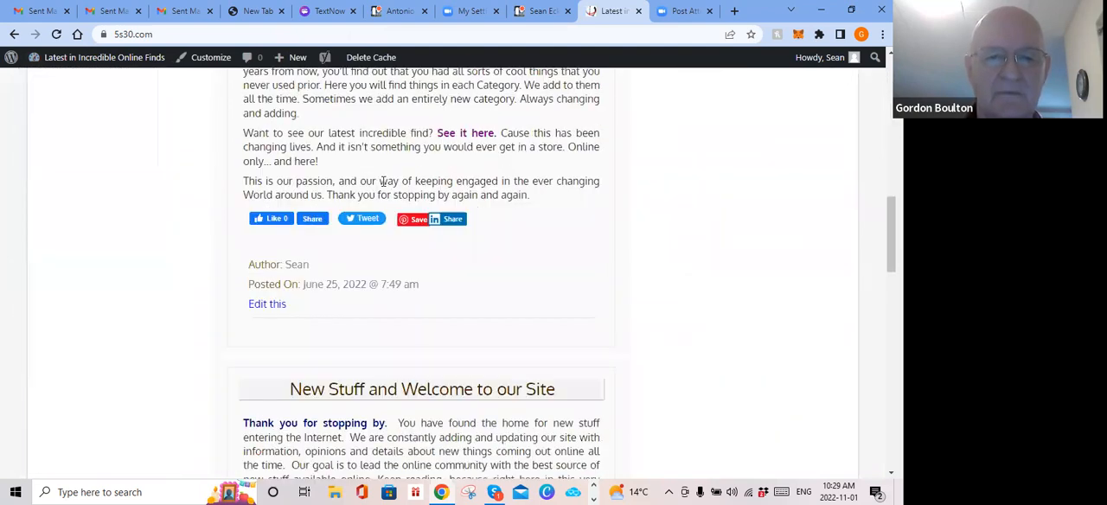
scroll(383, 187, "up", 8)
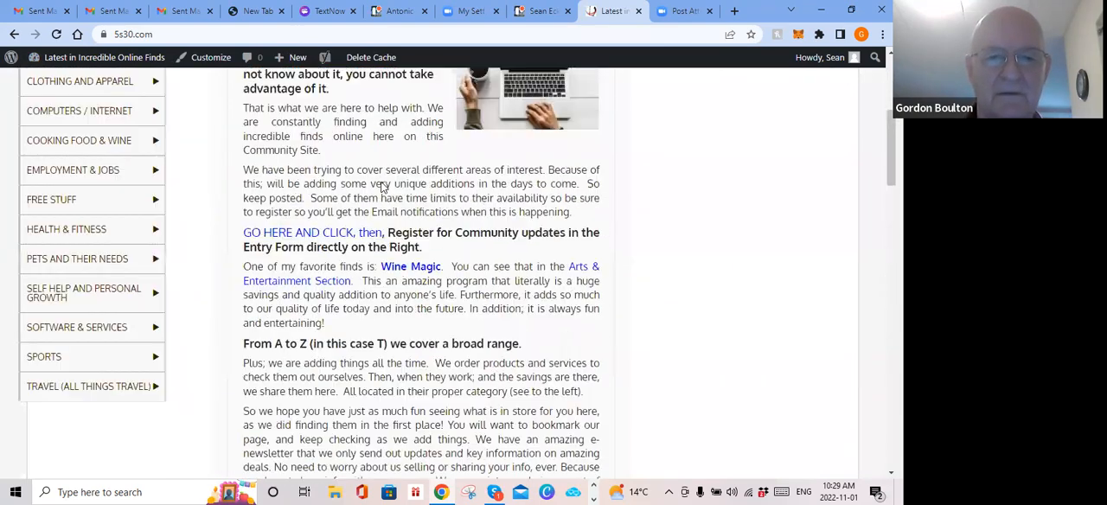
scroll(381, 188, "up", 3)
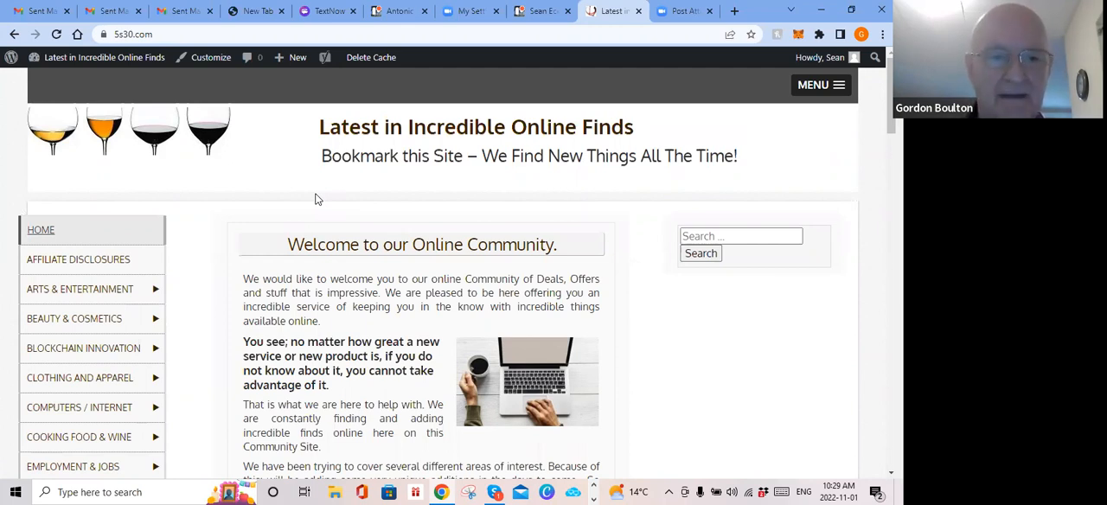
Step: Examine the site's category navigation, including the Arts & Entertainment, Computers / Internet, Employment & Jobs and Cooking Food & Wine submenus
scroll(38, 267, "down", 2)
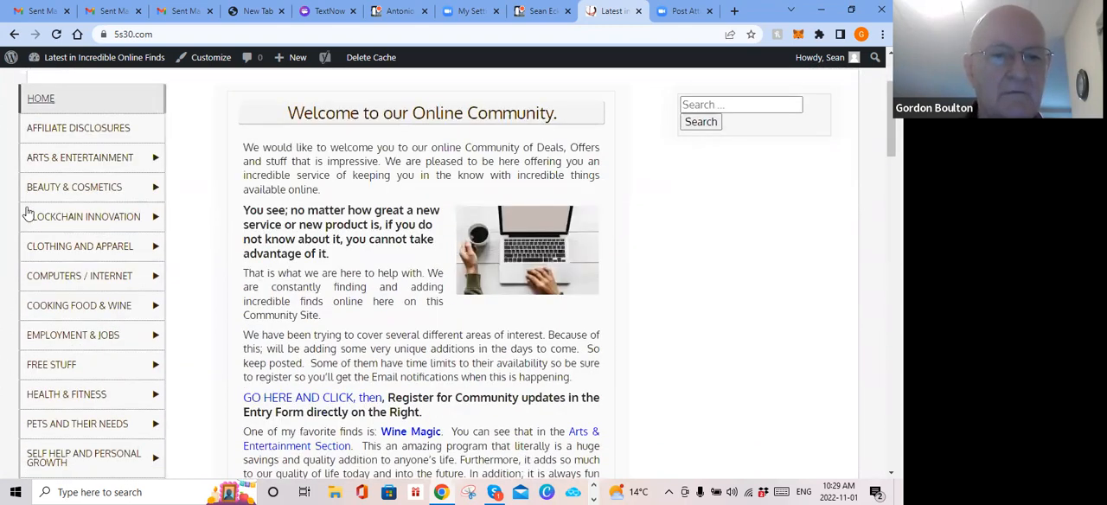
mouse_move(68, 164)
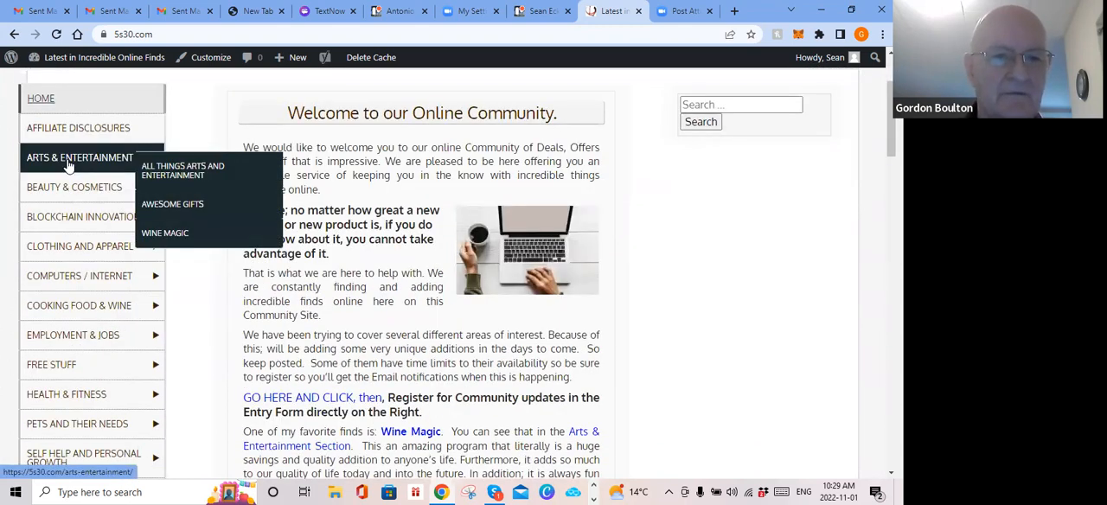
mouse_move(62, 188)
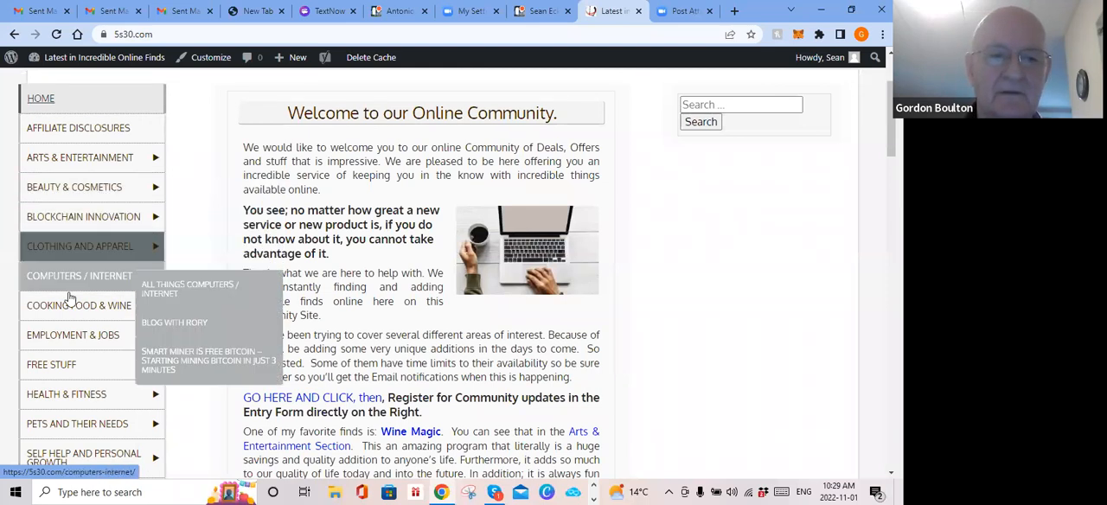
mouse_move(86, 342)
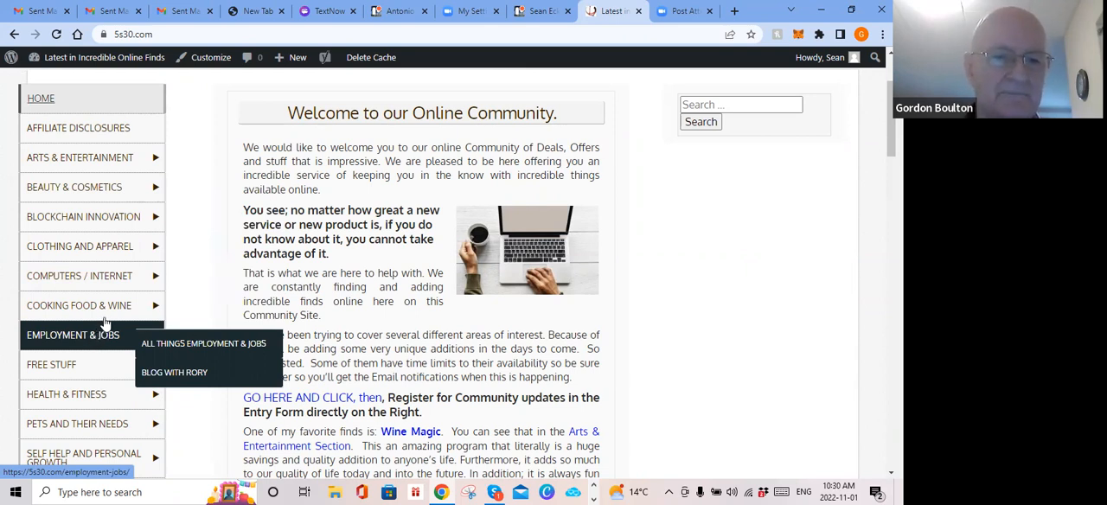
mouse_move(106, 311)
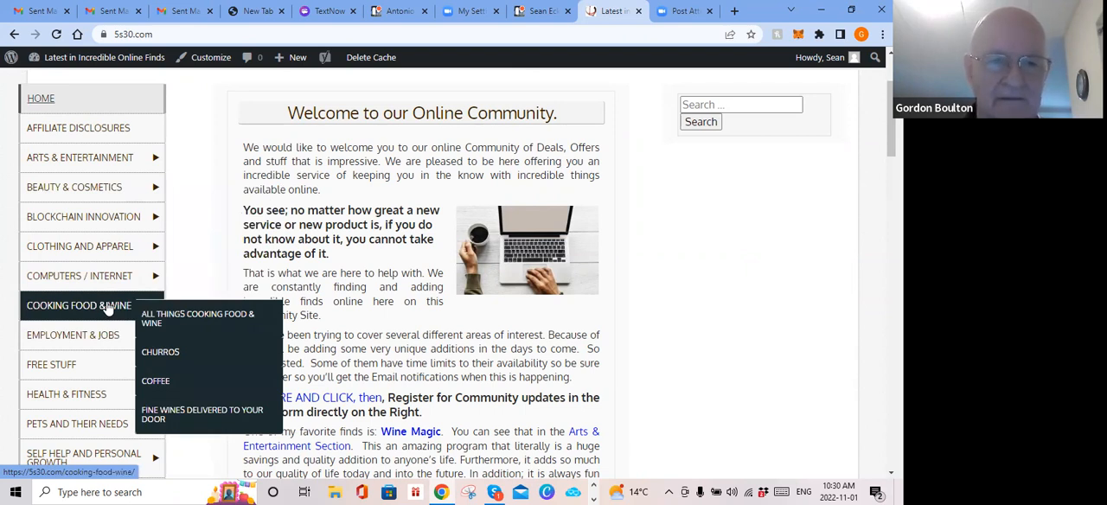
scroll(106, 309, "down", 1)
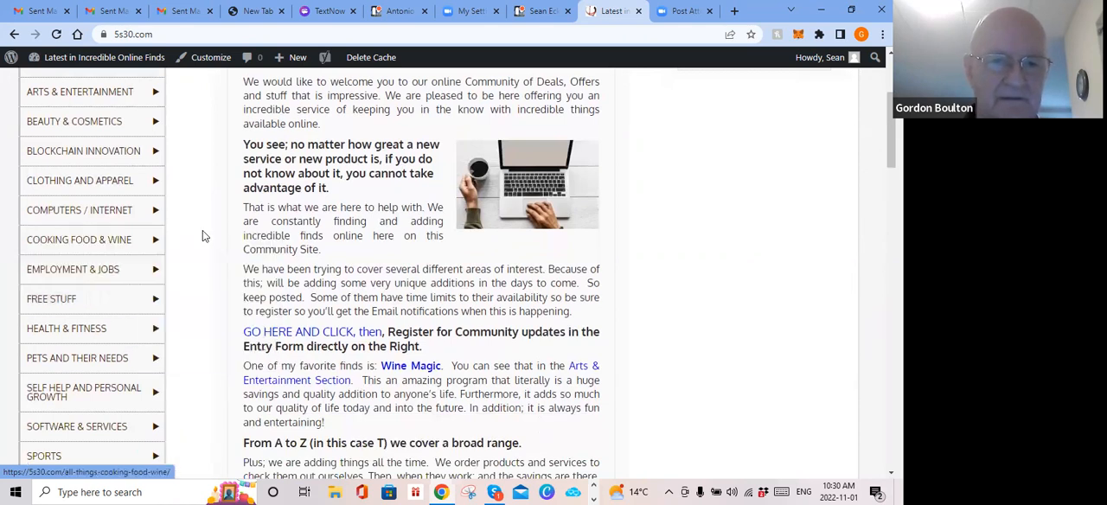
scroll(298, 246, "up", 2)
scroll(299, 245, "up", 1)
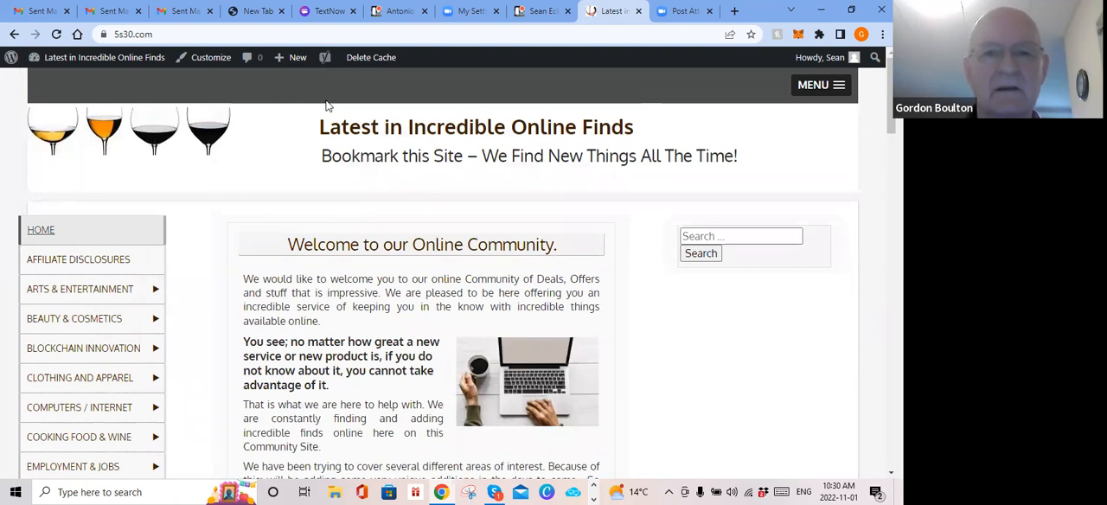
Step: Return to the WordPress admin area and list all of the site's posts
left_click(15, 34)
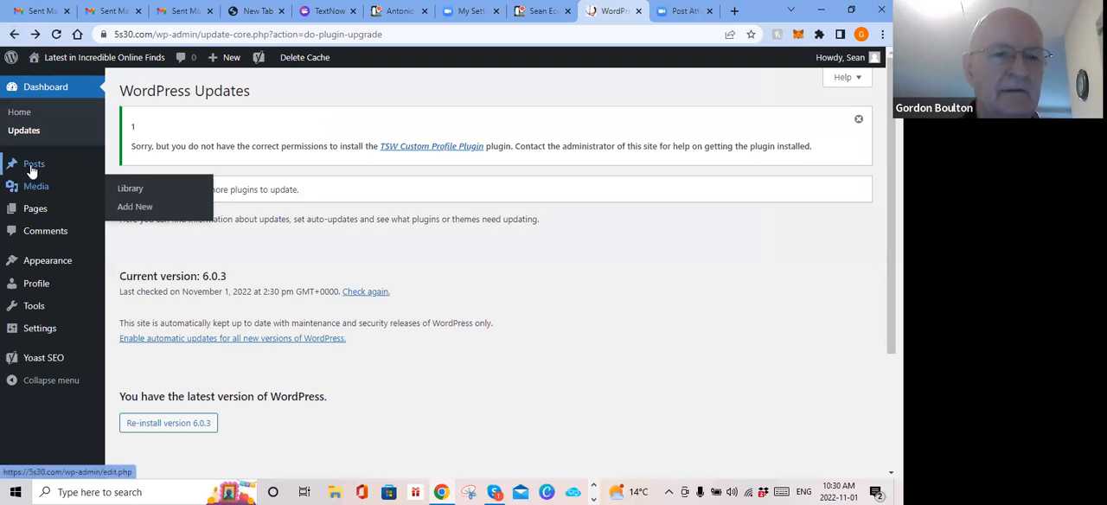
mouse_move(32, 172)
left_click(151, 173)
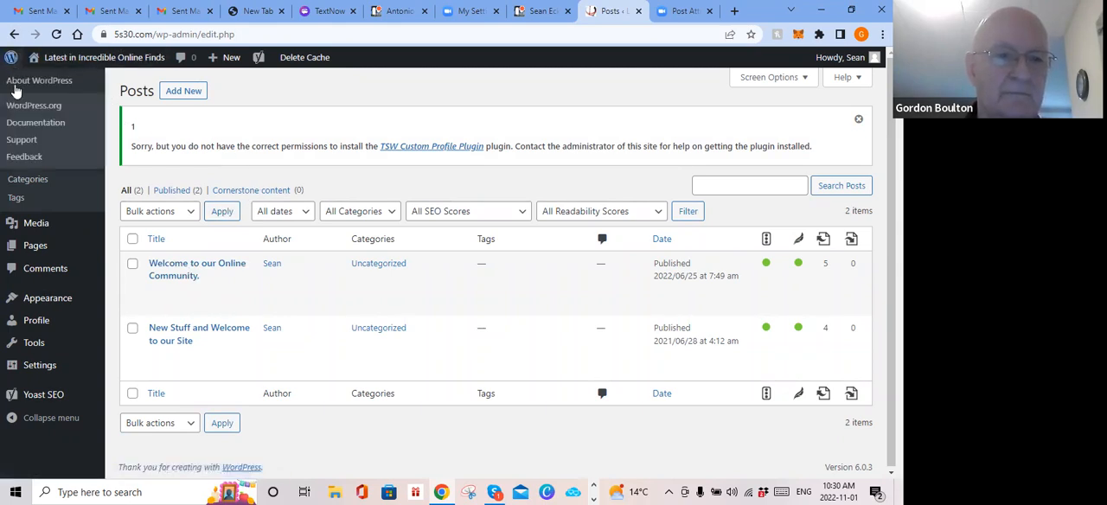
Step: List all of the site's pages and look through the "All Things" category pages
mouse_move(35, 248)
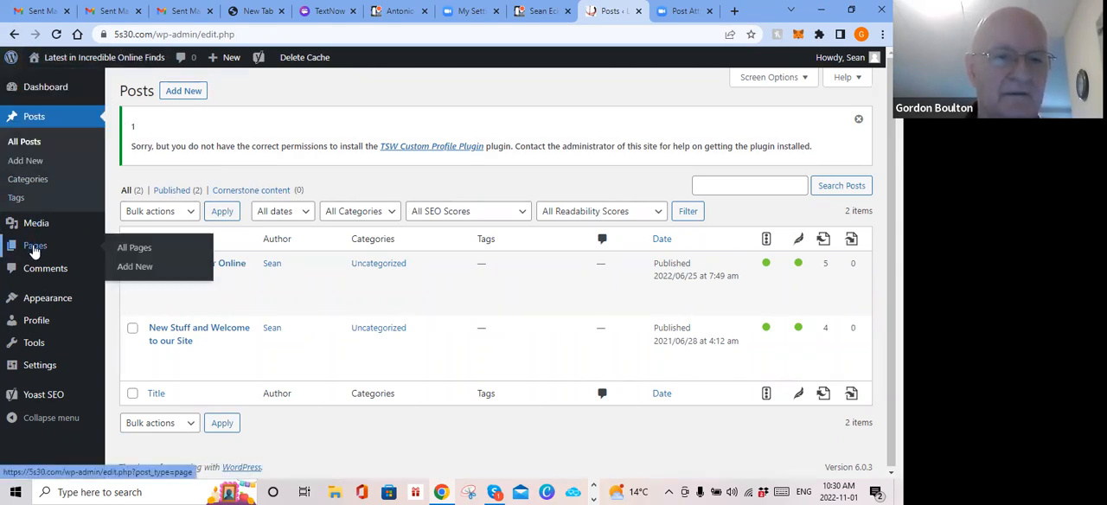
left_click(133, 251)
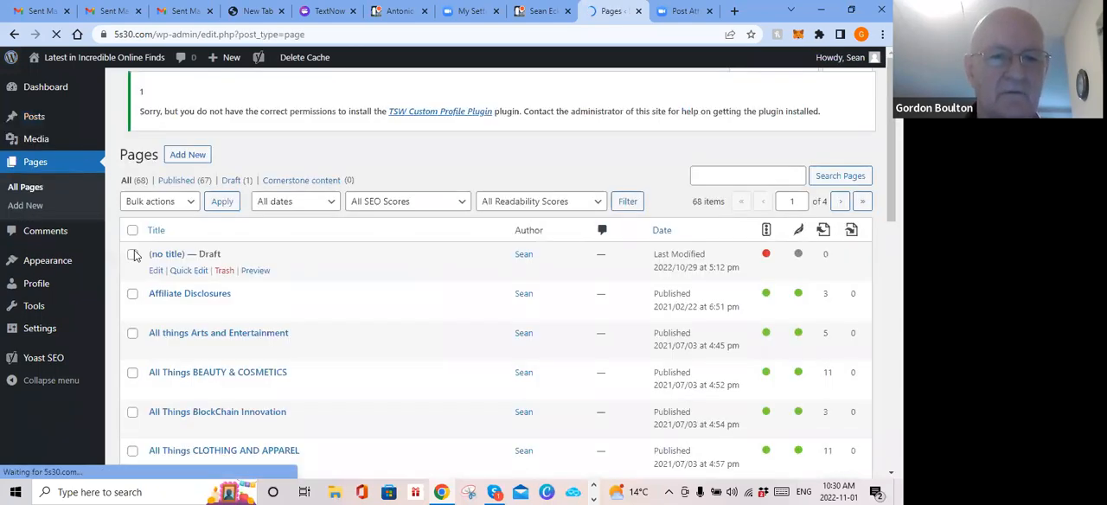
scroll(268, 314, "down", 2)
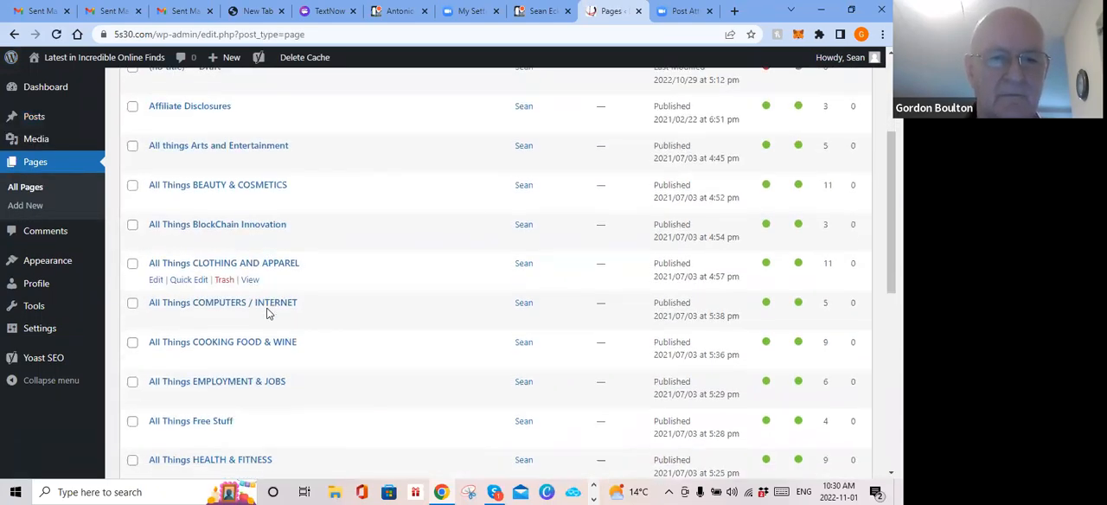
Step: Move the untitled draft page in the pages list to the trash
scroll(268, 314, "down", 5)
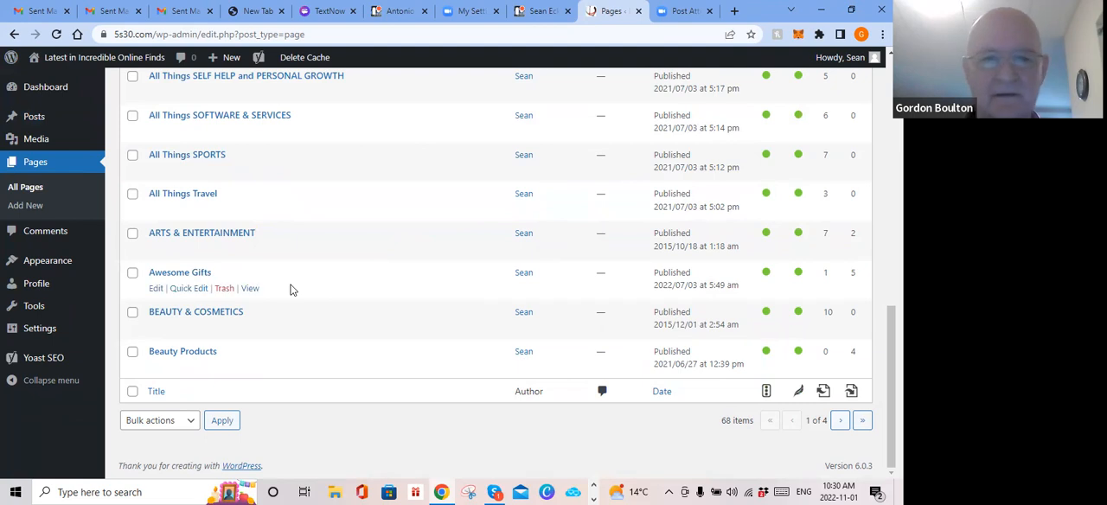
scroll(291, 289, "up", 10)
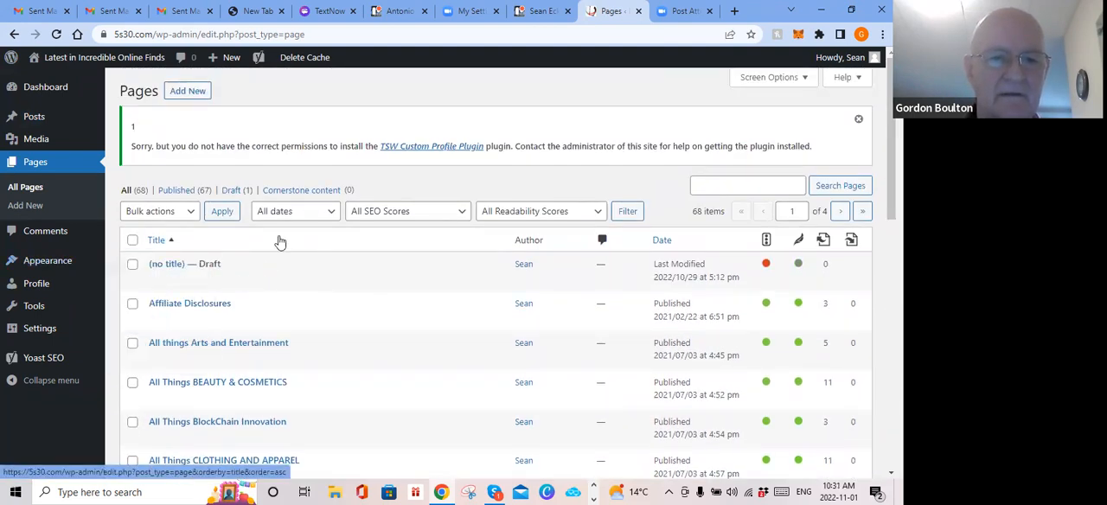
left_click(133, 267)
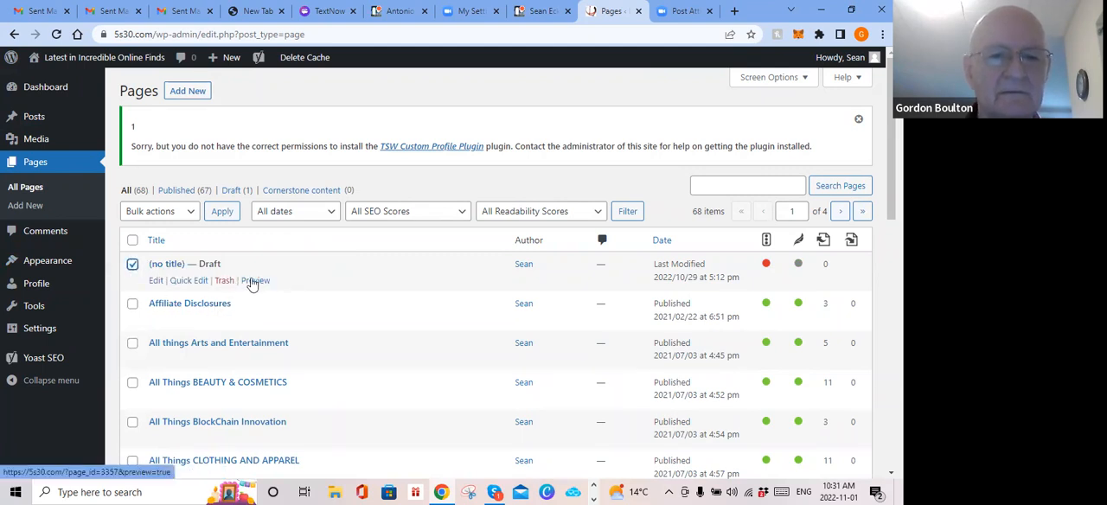
left_click(225, 282)
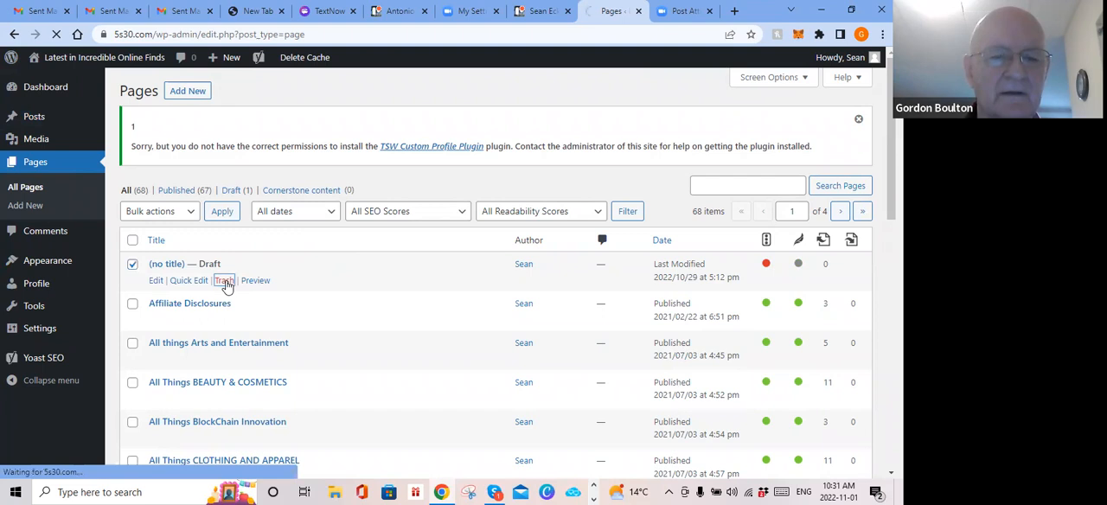
Step: Create a new page and title it "My Title"
scroll(341, 289, "down", 5)
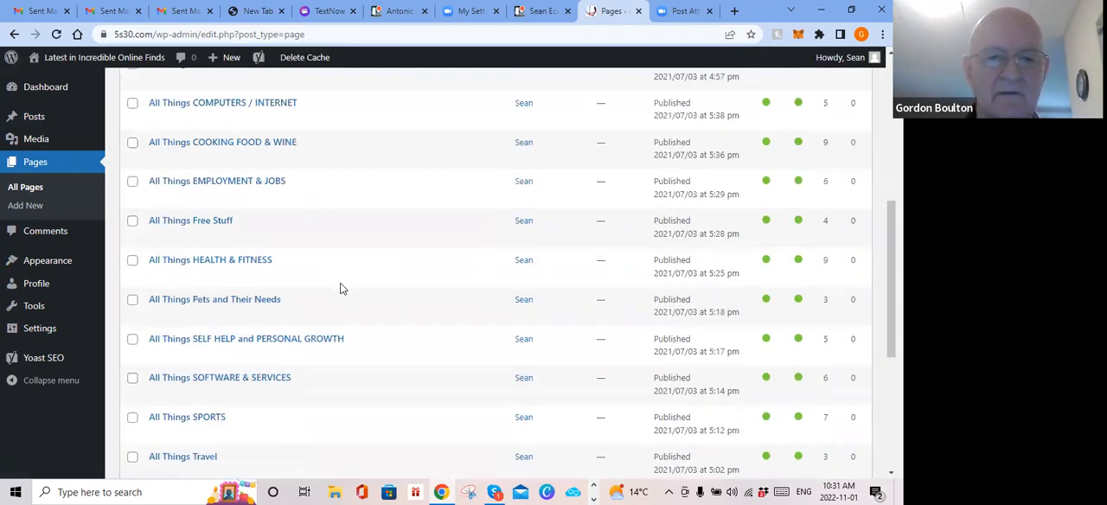
scroll(341, 289, "down", 4)
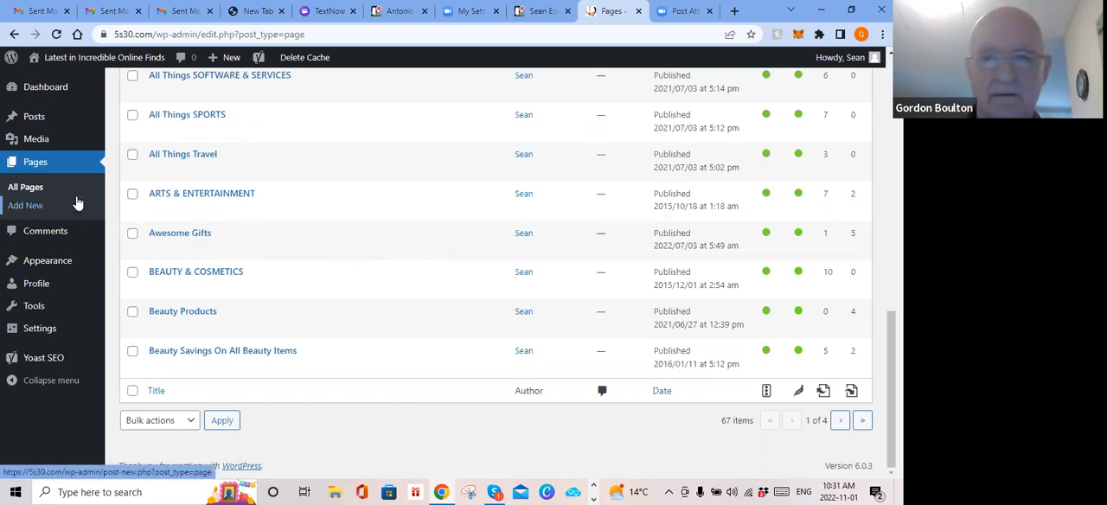
left_click(33, 208)
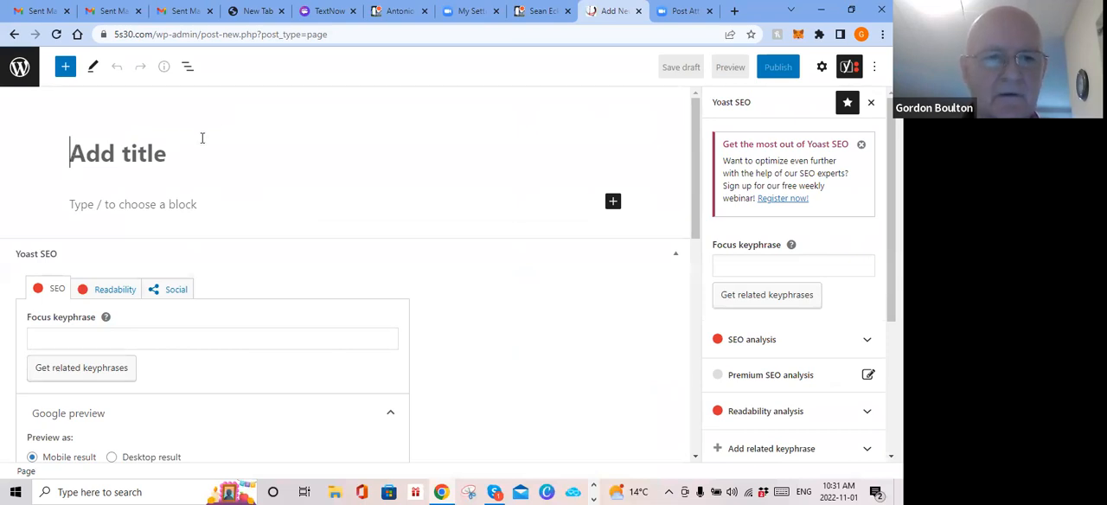
type("My")
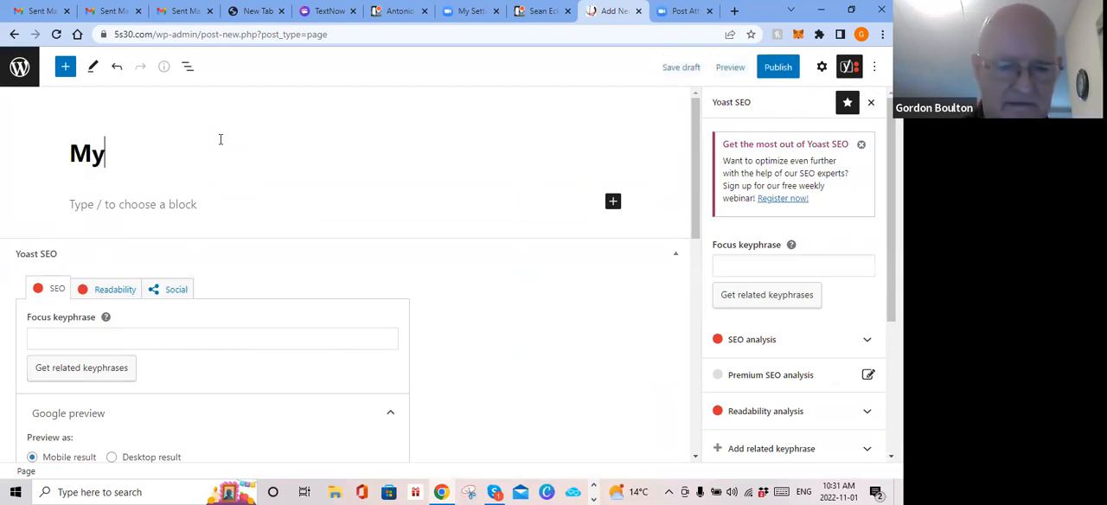
type(" Title")
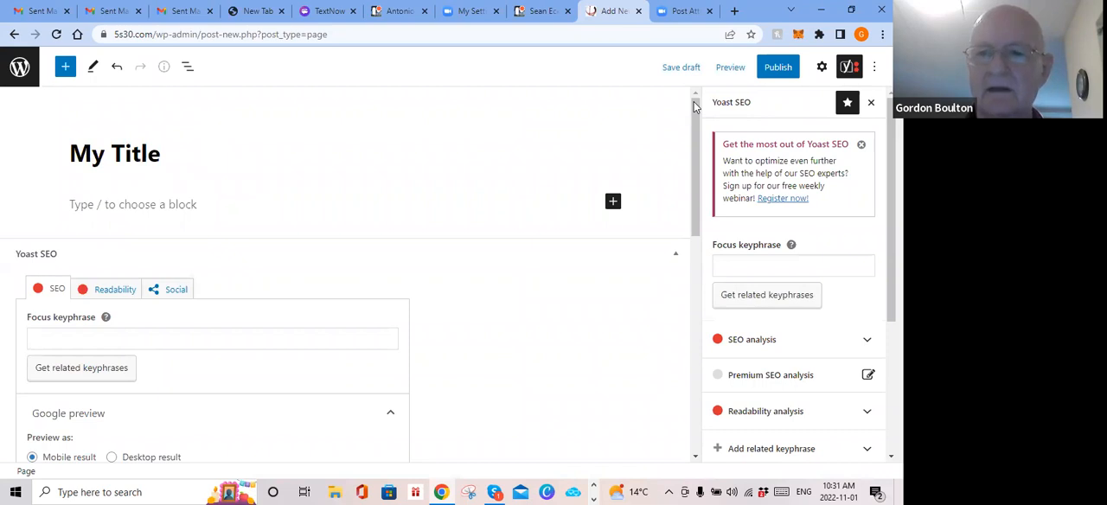
Step: Set the page's Yoast SEO focus keyphrase to "my title"
left_click(738, 262)
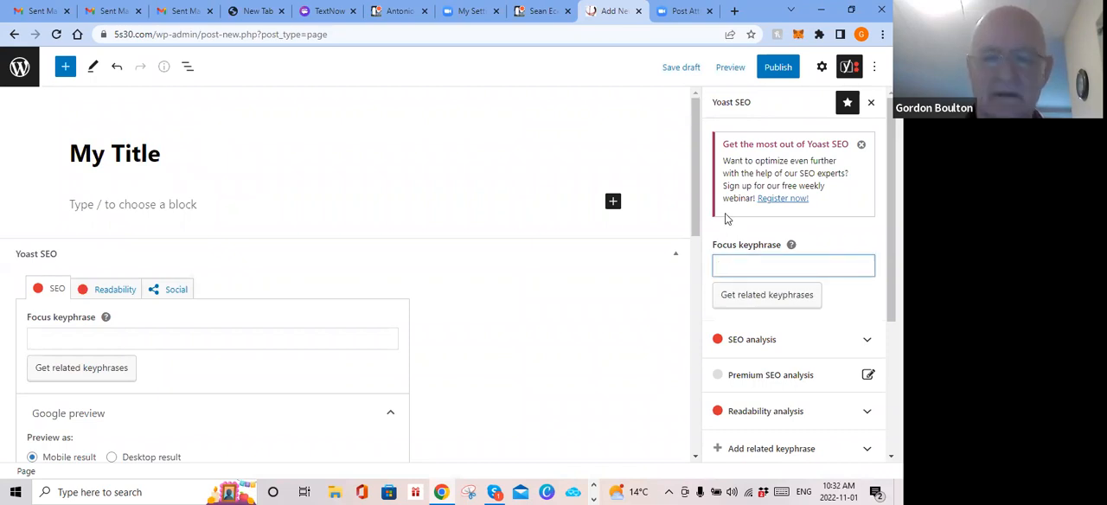
type("my ")
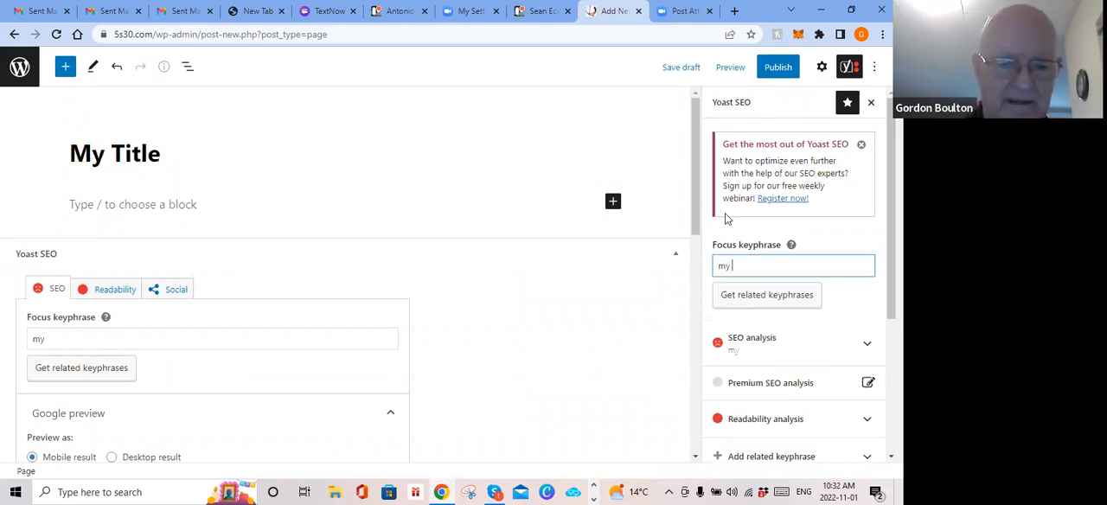
type("title")
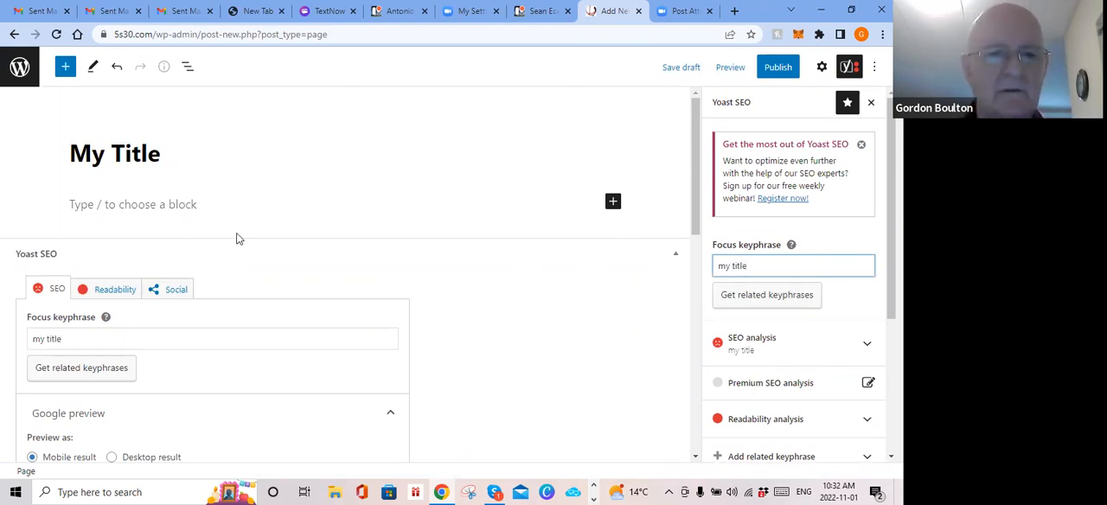
Step: Write "My title today is" as the first paragraph beneath the page title
left_click(100, 205)
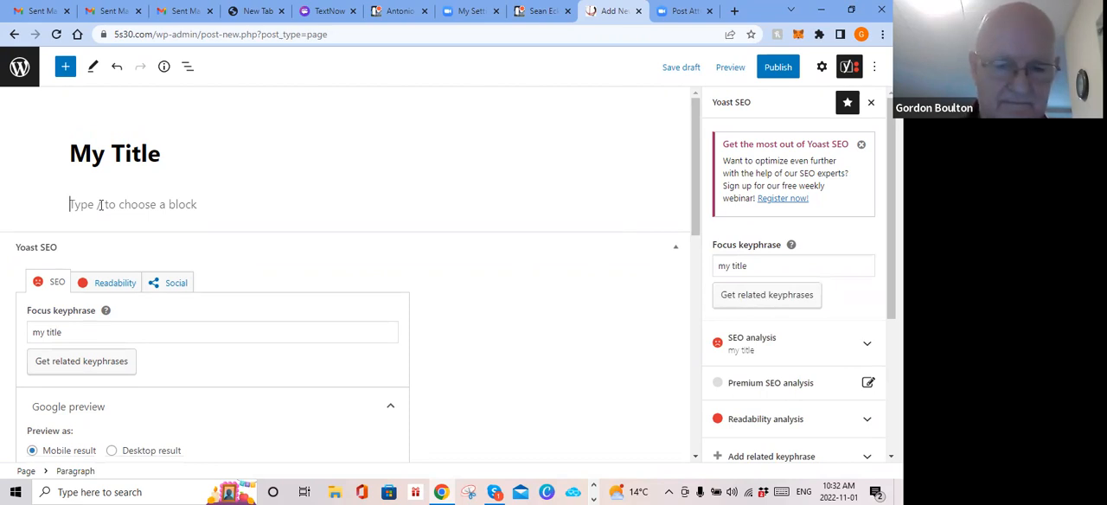
type("My ti")
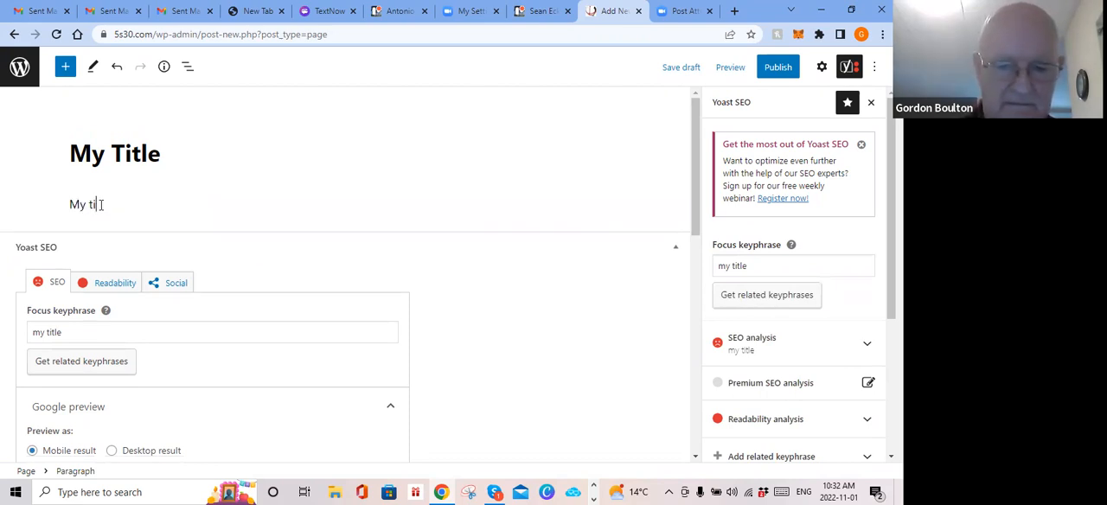
type("tle")
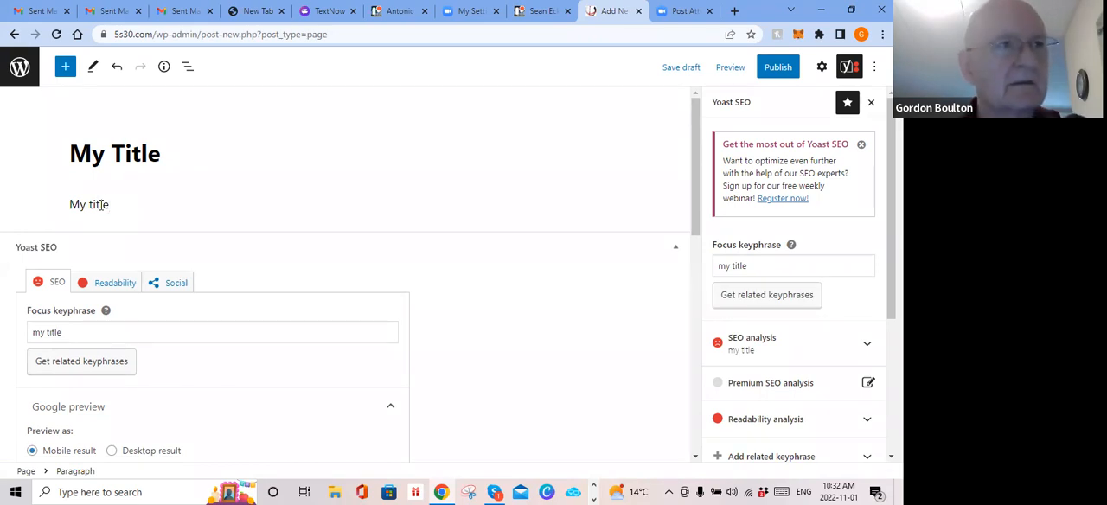
type(" today is")
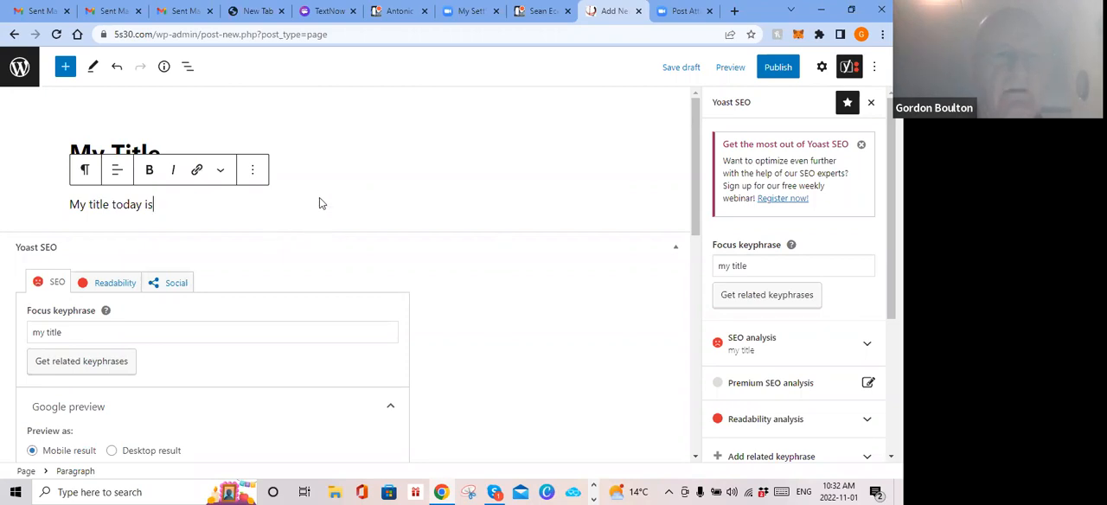
Step: Add an H2 heading reading "My Title today" below the paragraph, followed by an empty paragraph block
left_click(66, 68)
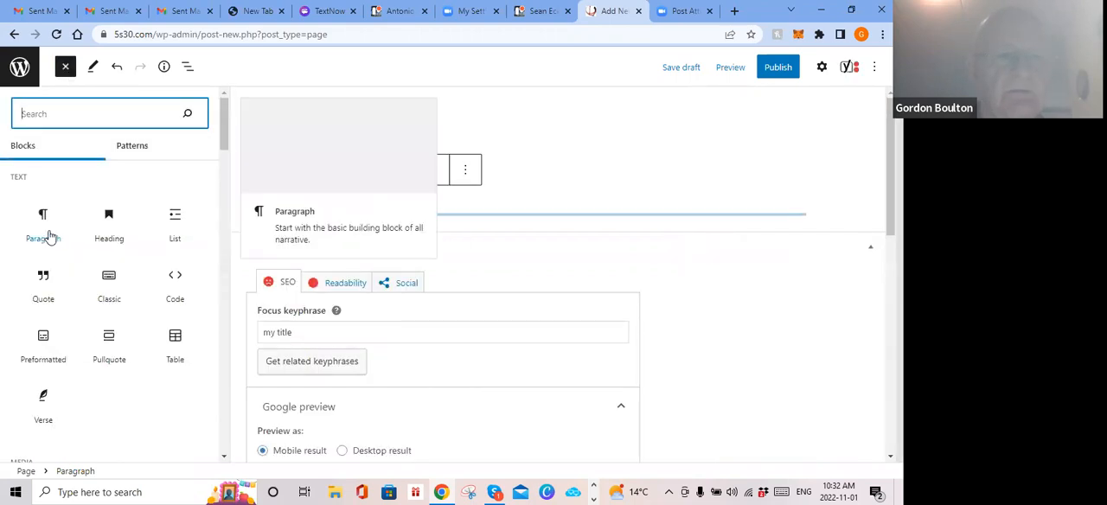
left_click(108, 223)
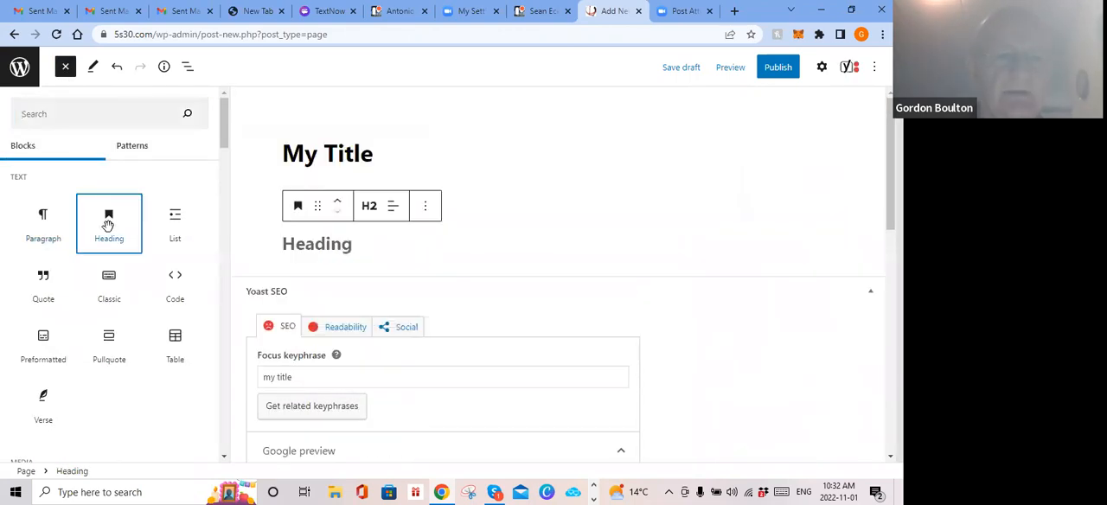
left_click(315, 245)
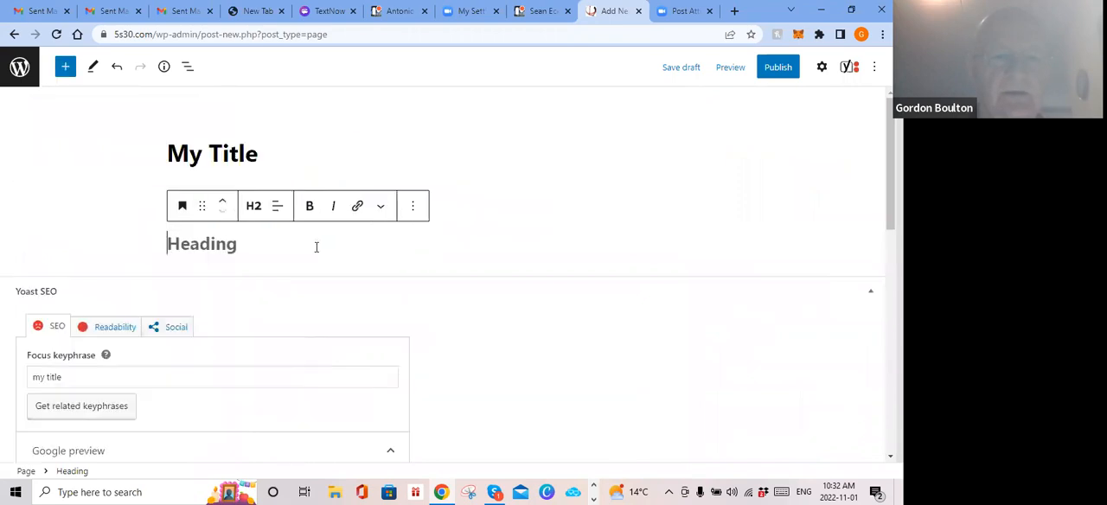
type("My")
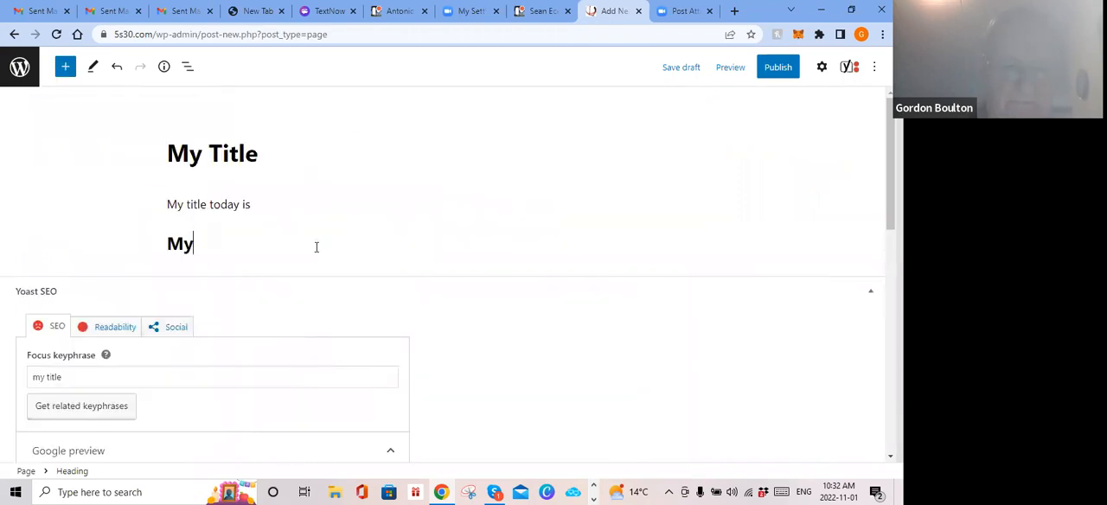
type(" Title t")
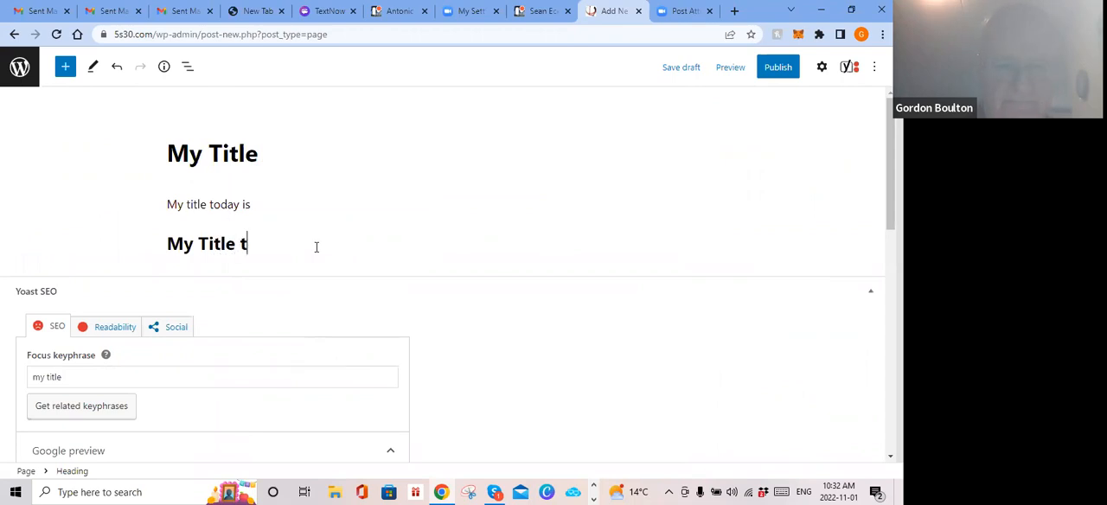
type("oday")
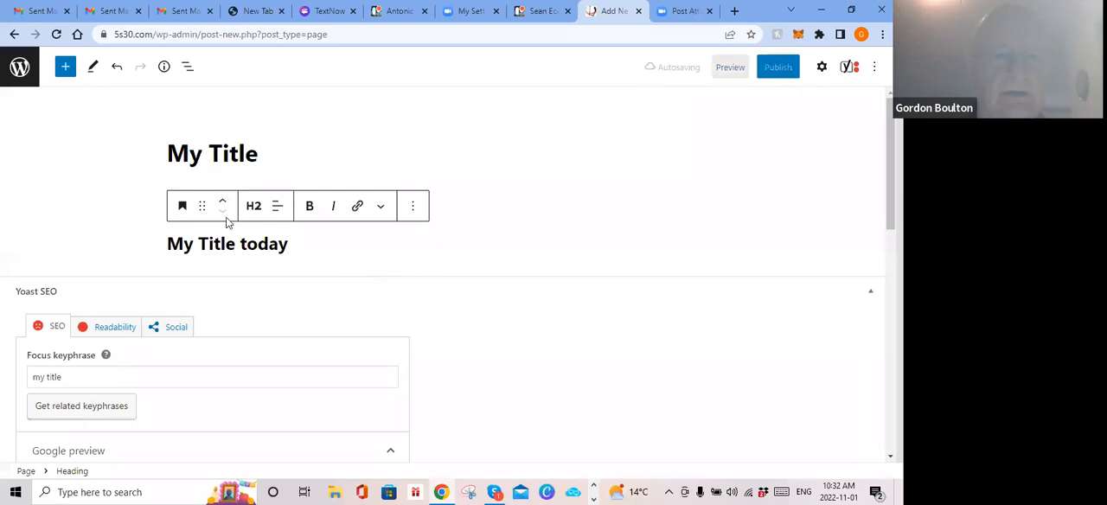
left_click(63, 66)
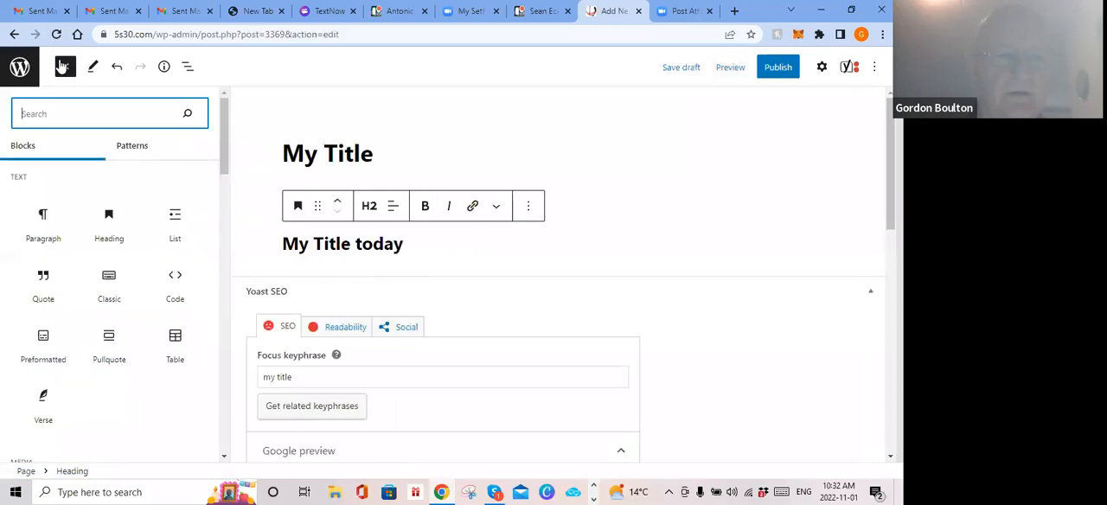
left_click(41, 212)
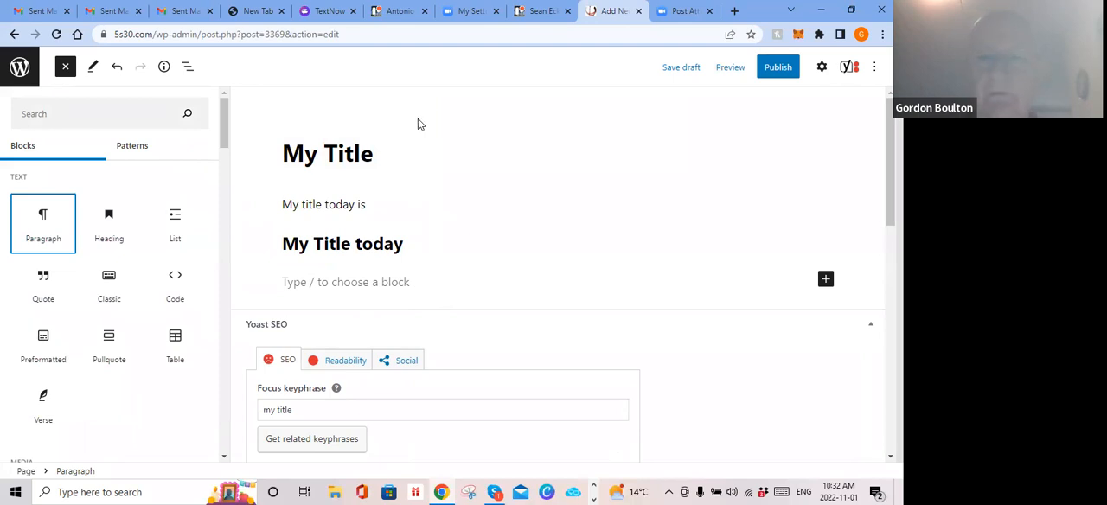
Step: Show the Yoast SEO settings again and set the page's slug to "my-title"
left_click(849, 67)
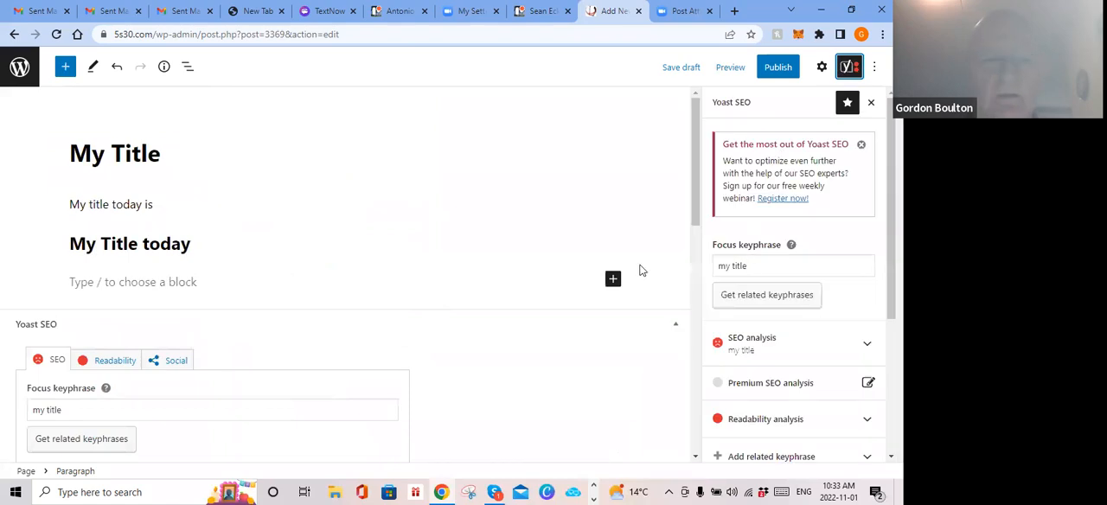
scroll(358, 207, "down", 7)
scroll(350, 204, "up", 5)
scroll(299, 222, "down", 2)
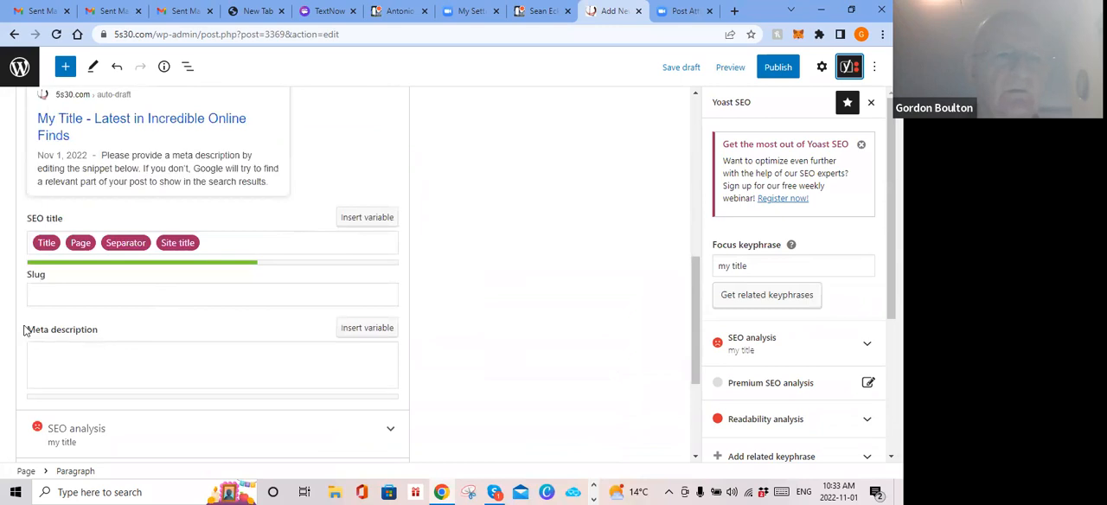
left_click(51, 295)
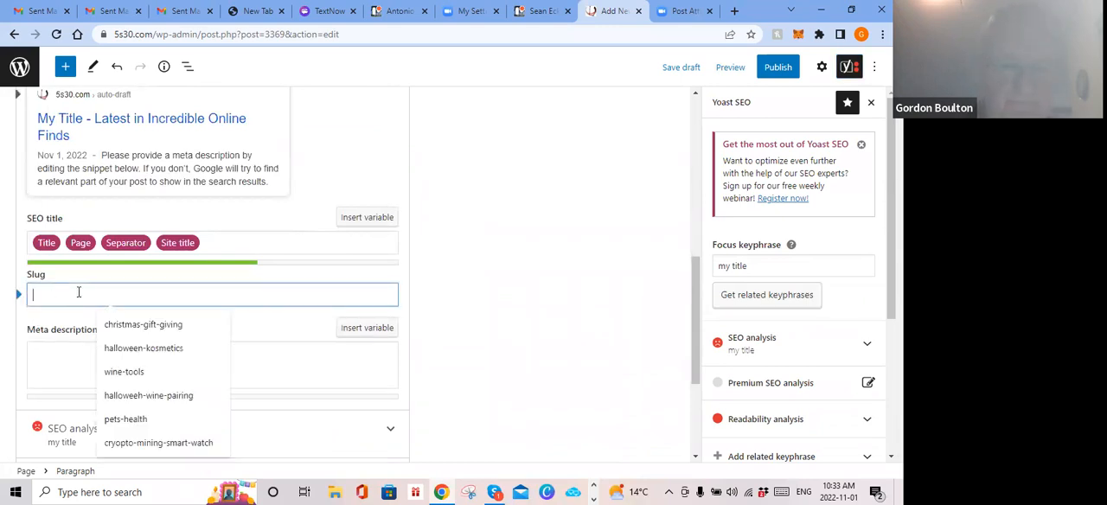
type("my-title")
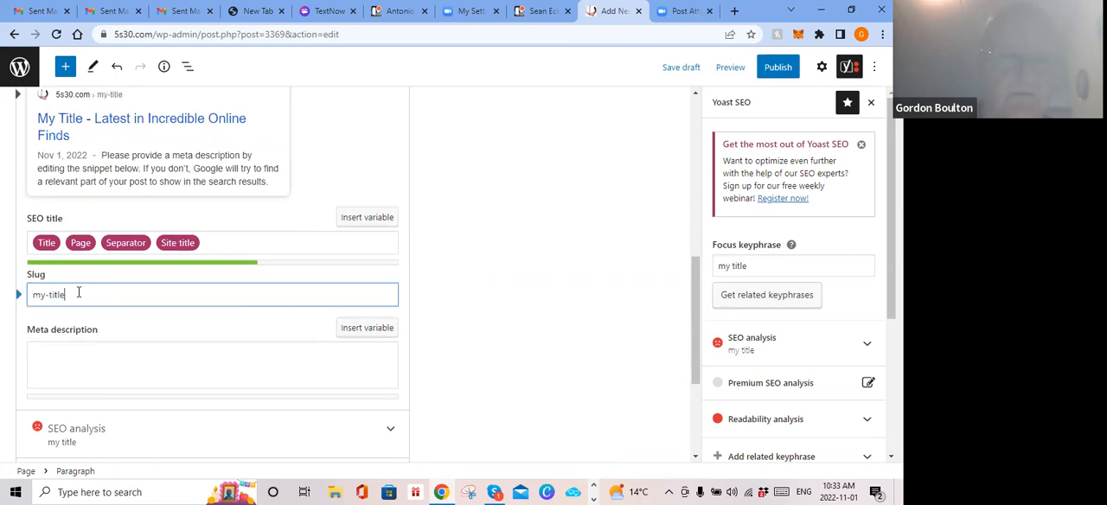
Step: Fill in the meta description with the placeholder text "My titlejdwqjdwjejwejrfj"
left_click(94, 362)
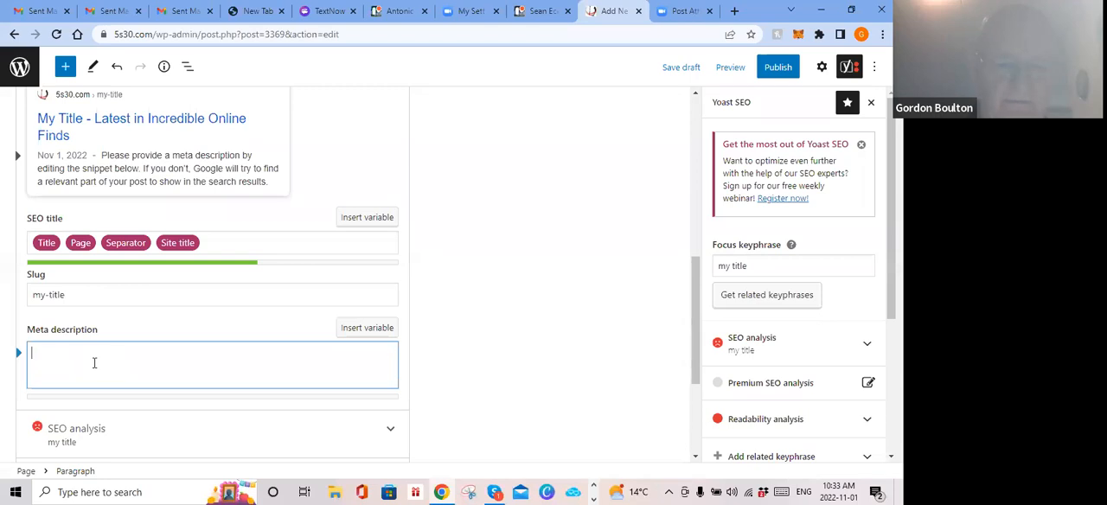
type("My t")
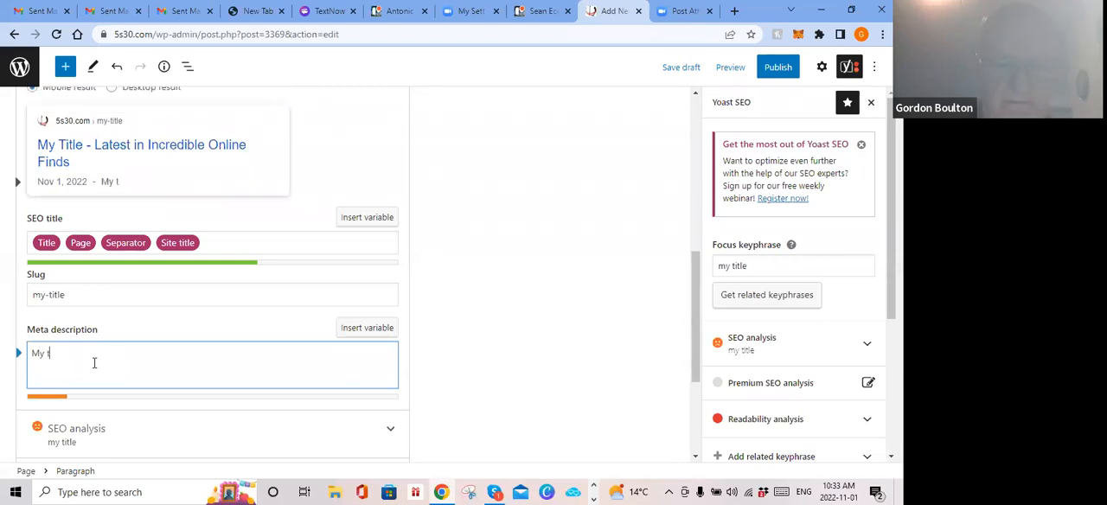
type("itlejdwqjdwjejwejrfj")
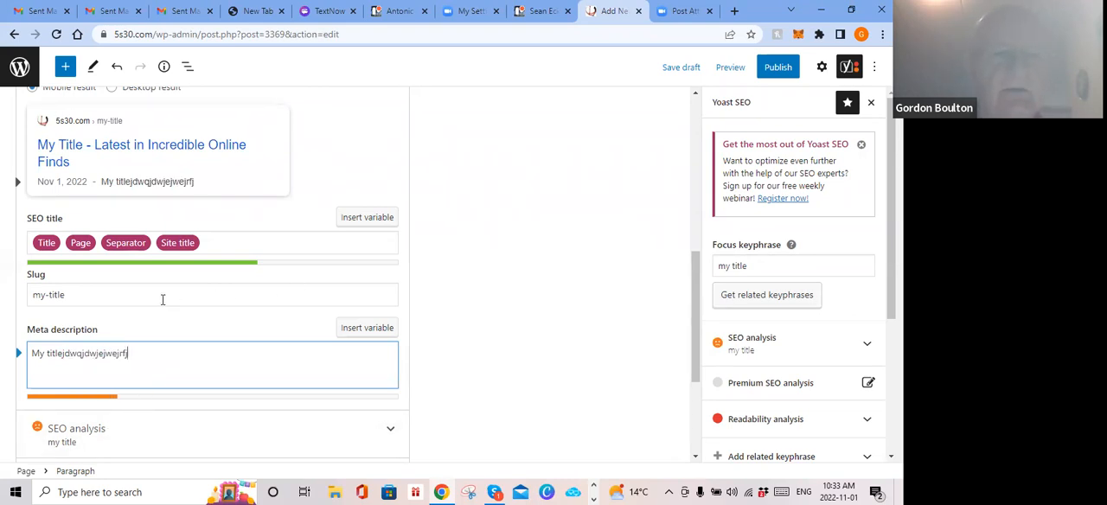
scroll(318, 307, "up", 10)
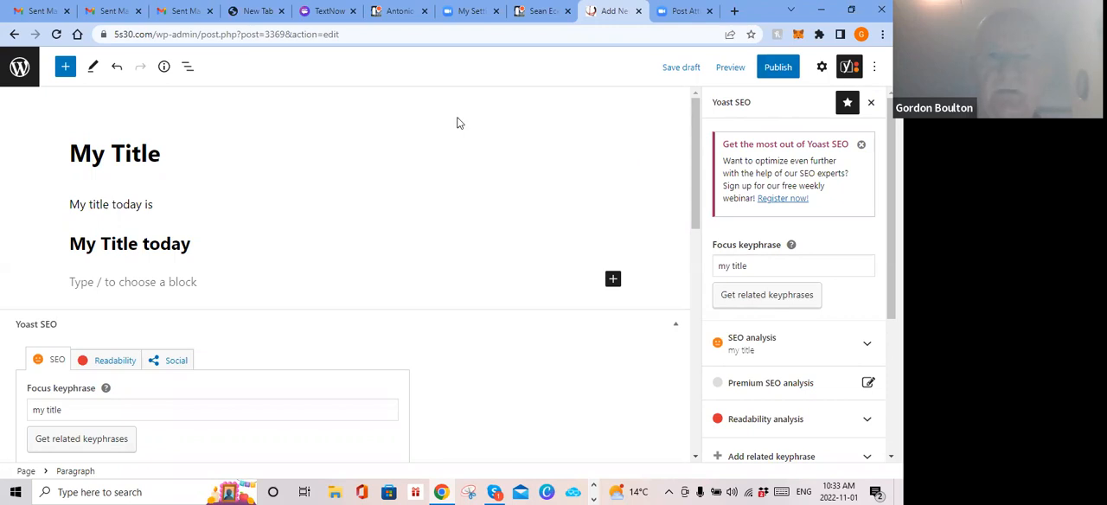
Step: Close the new page's editor without saving its changes and return to the student's Trello card
left_click(542, 15)
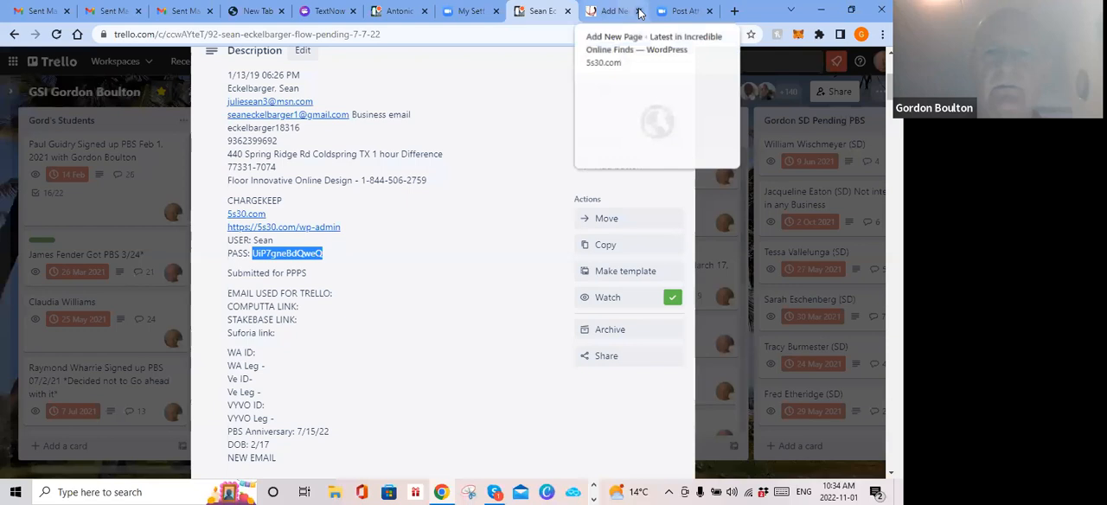
left_click(638, 11)
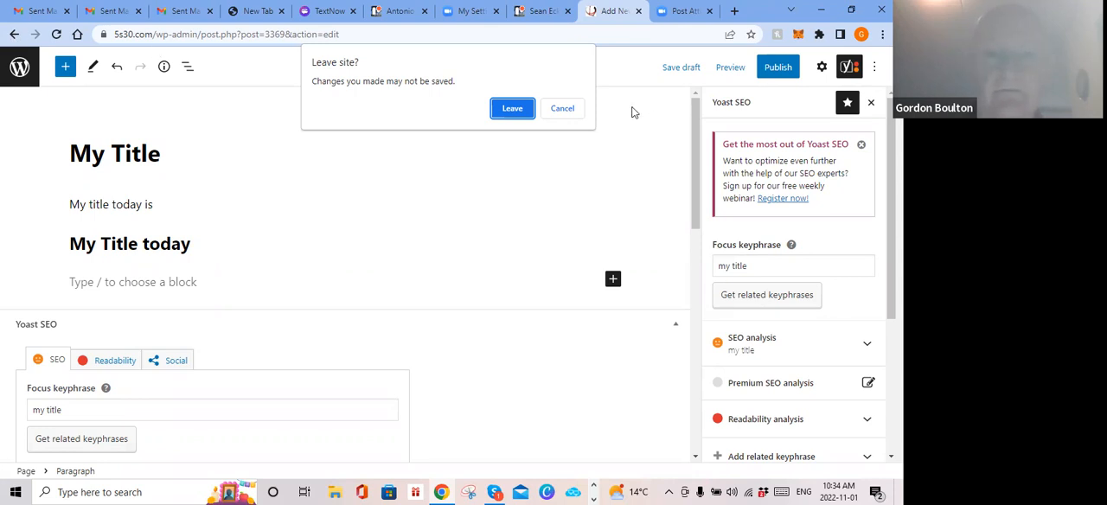
left_click(512, 109)
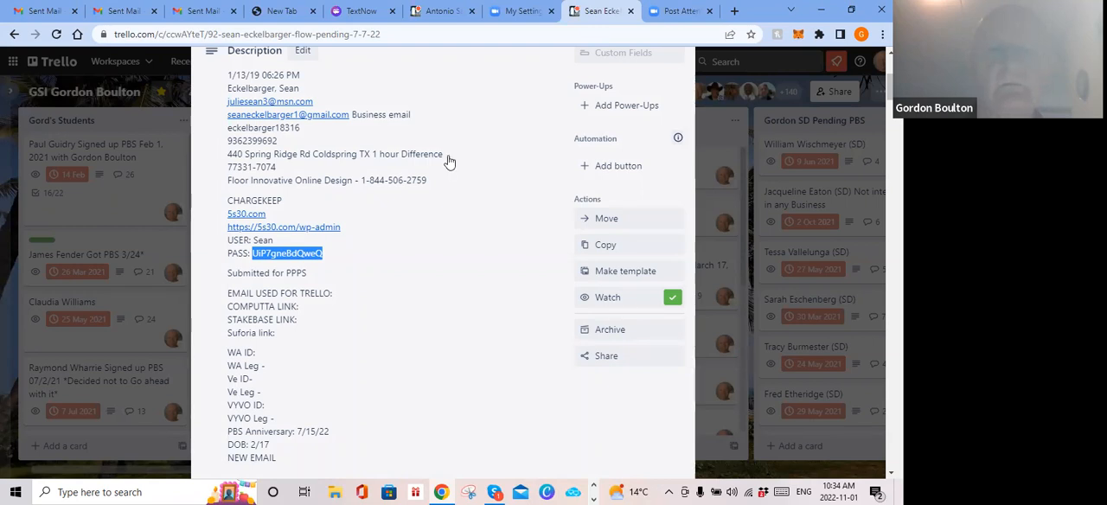
Step: Copy the site password from the description of the student's Trello card and open the WordPress admin dashboard linked there
scroll(449, 162, "up", 3)
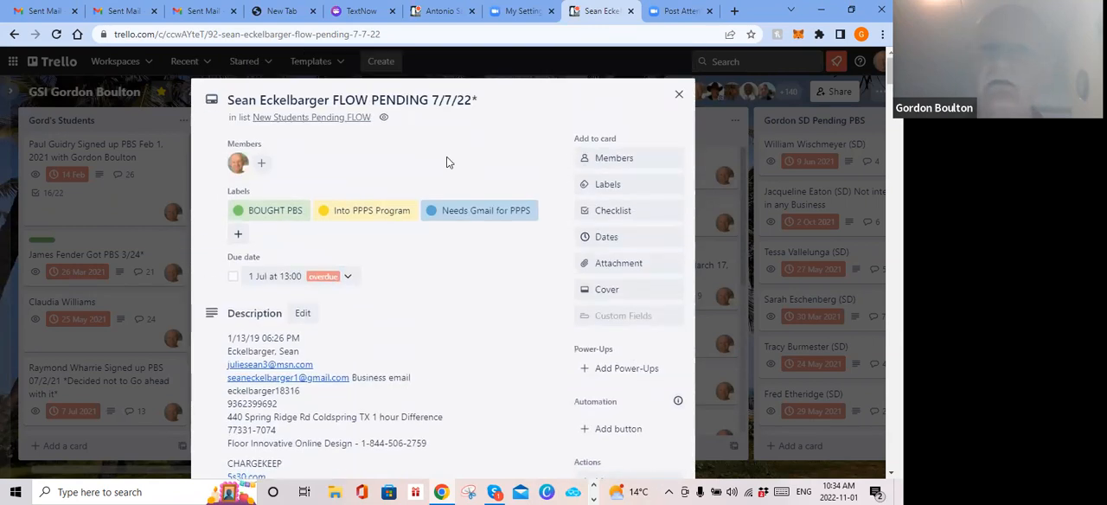
scroll(447, 163, "down", 3)
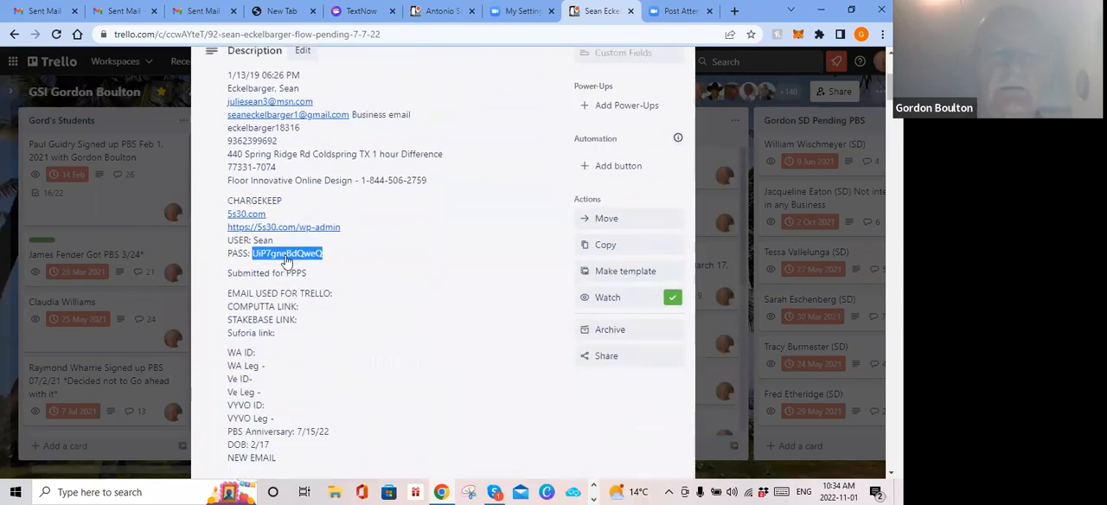
right_click(286, 255)
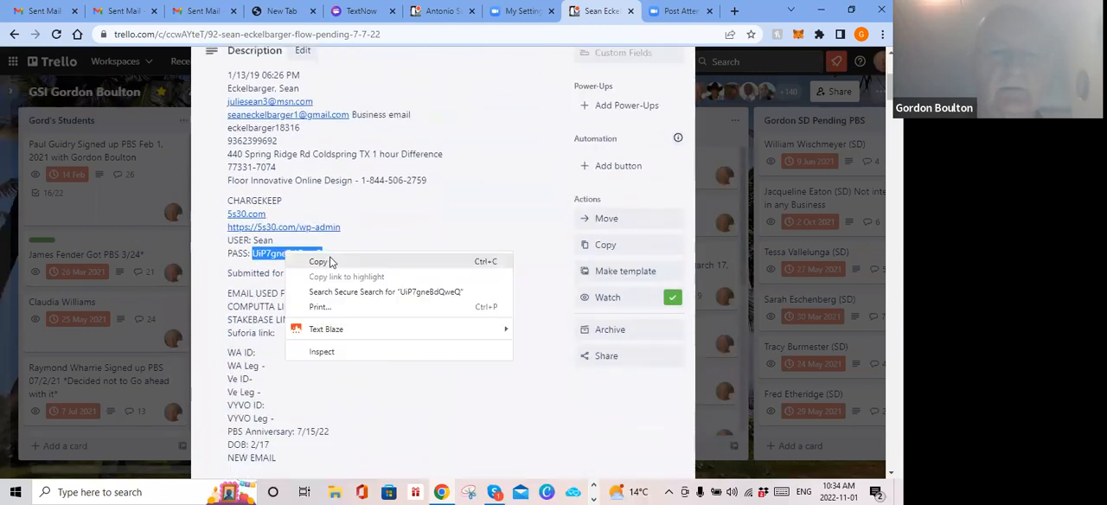
left_click(329, 262)
left_click(291, 227)
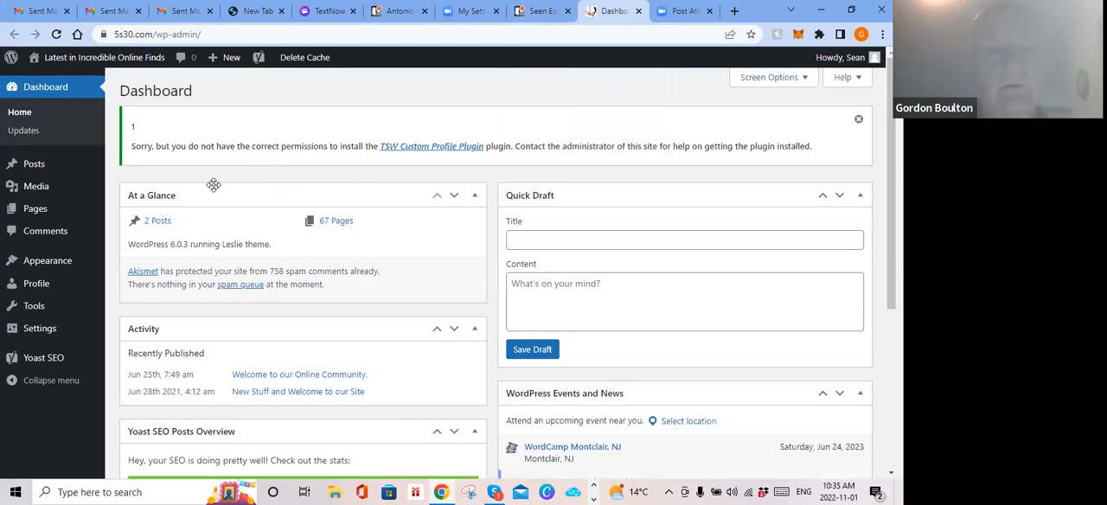
Step: List all of the site's pages and search them for "wine magic"
mouse_move(38, 173)
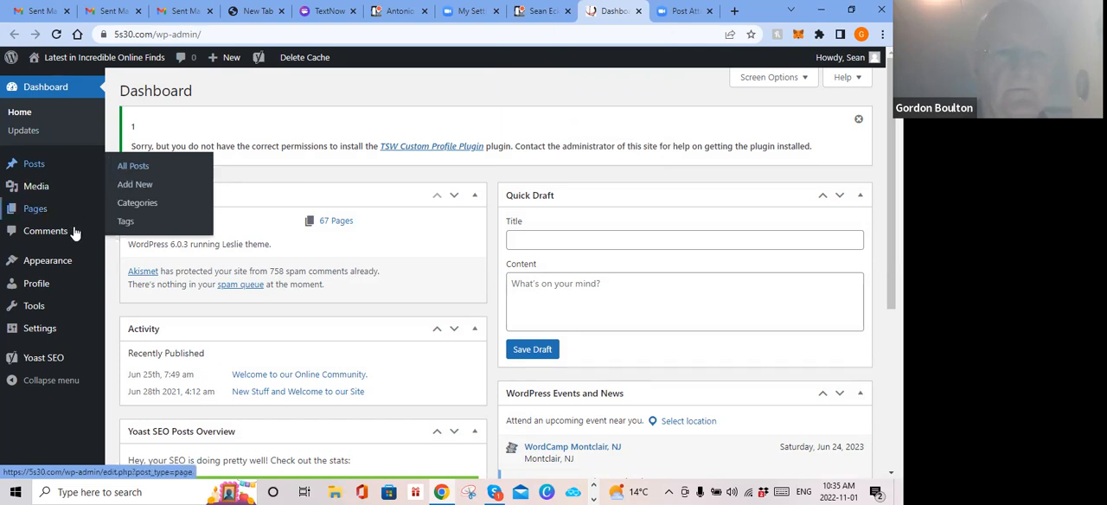
mouse_move(48, 214)
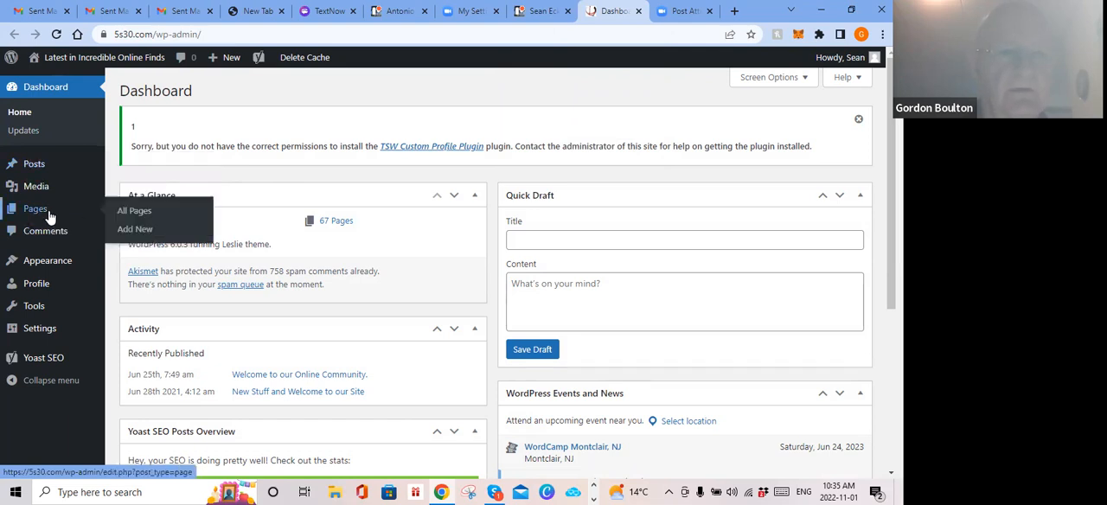
left_click(143, 211)
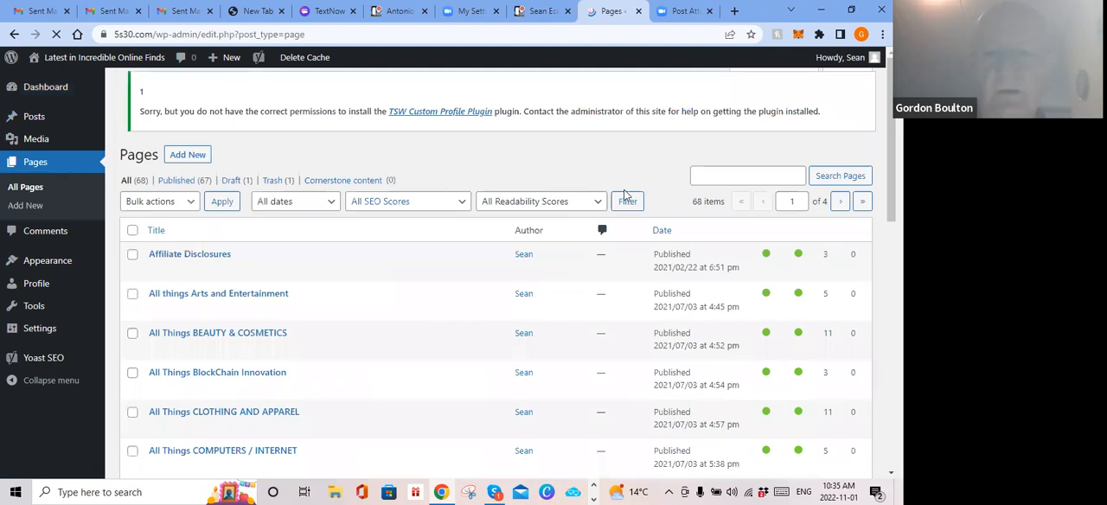
left_click(761, 185)
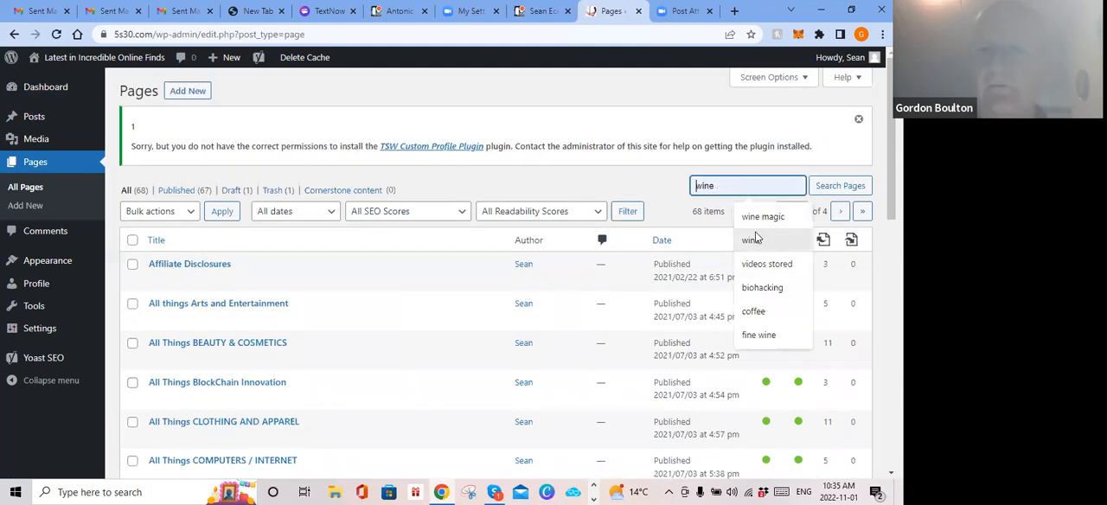
left_click(752, 218)
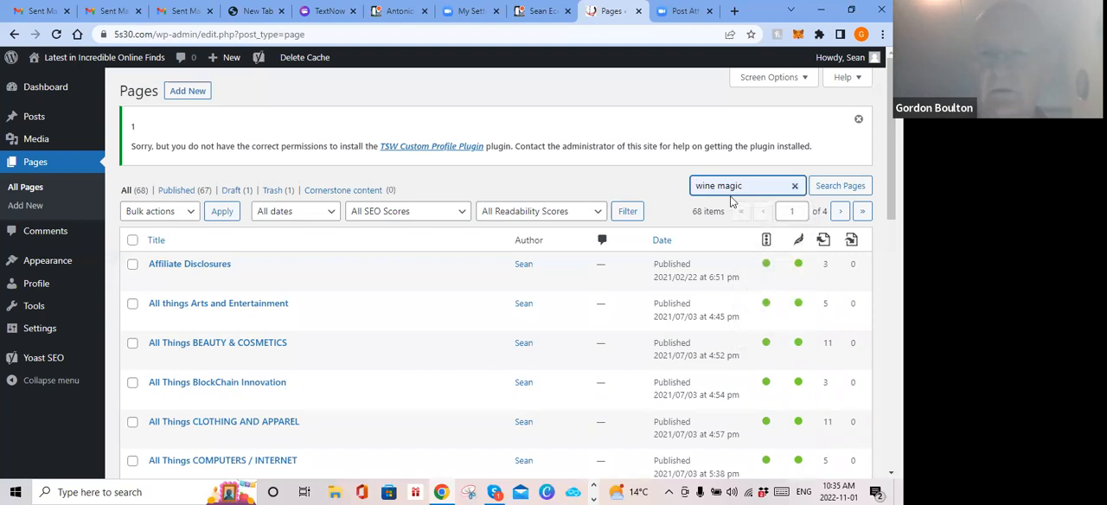
left_click(844, 187)
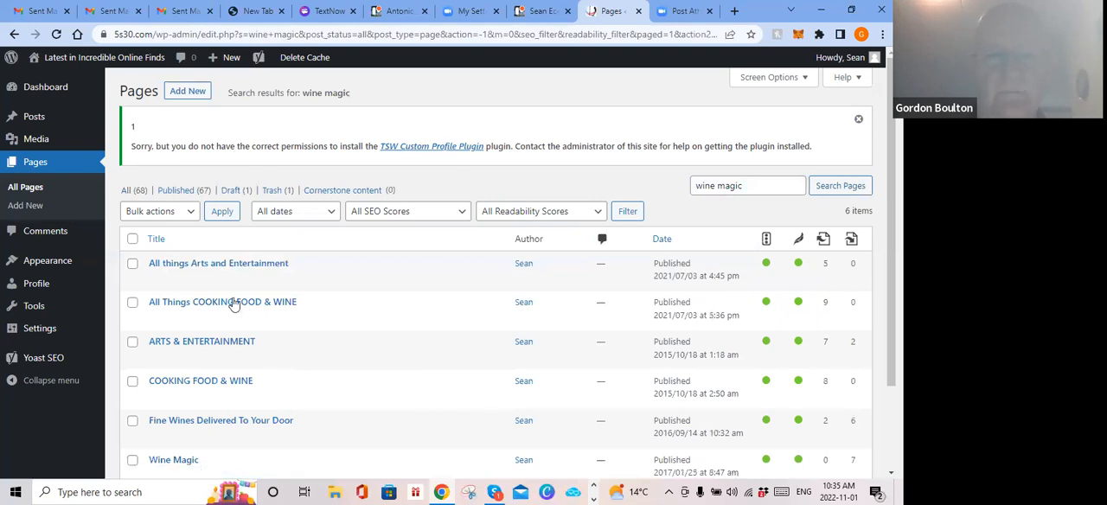
Step: Open the Wine Magic page for editing and preview it in a new tab
scroll(244, 380, "down", 2)
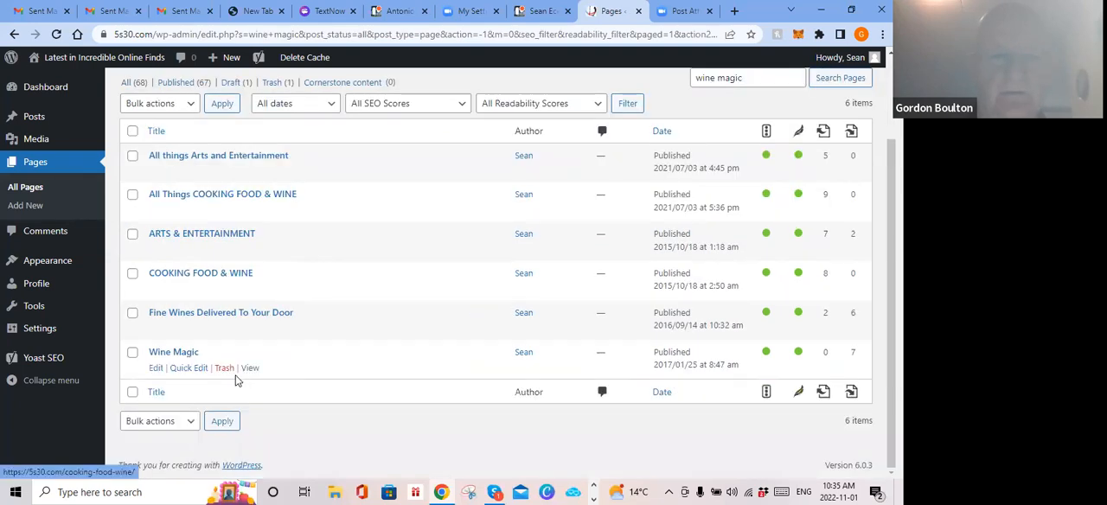
left_click(167, 353)
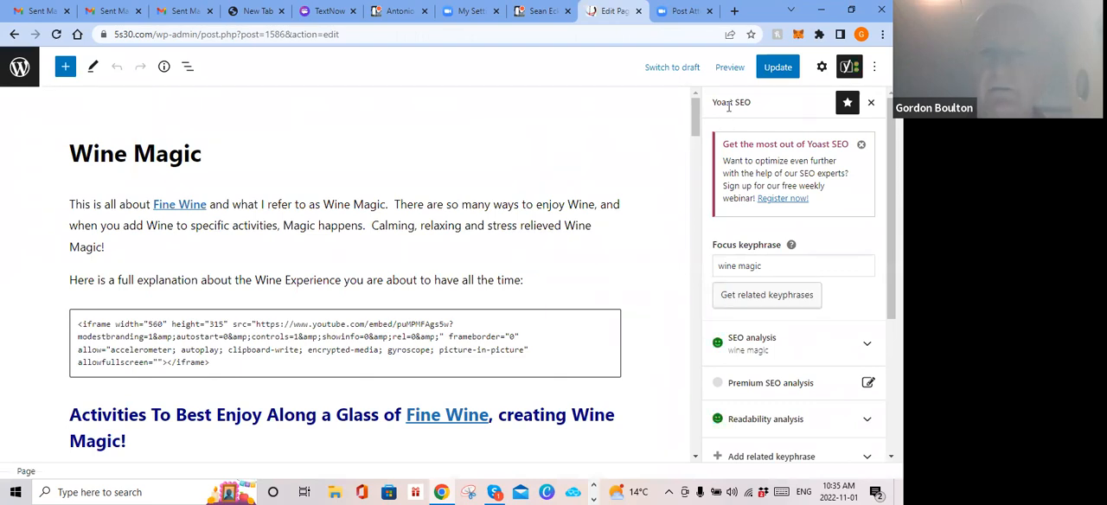
left_click(728, 67)
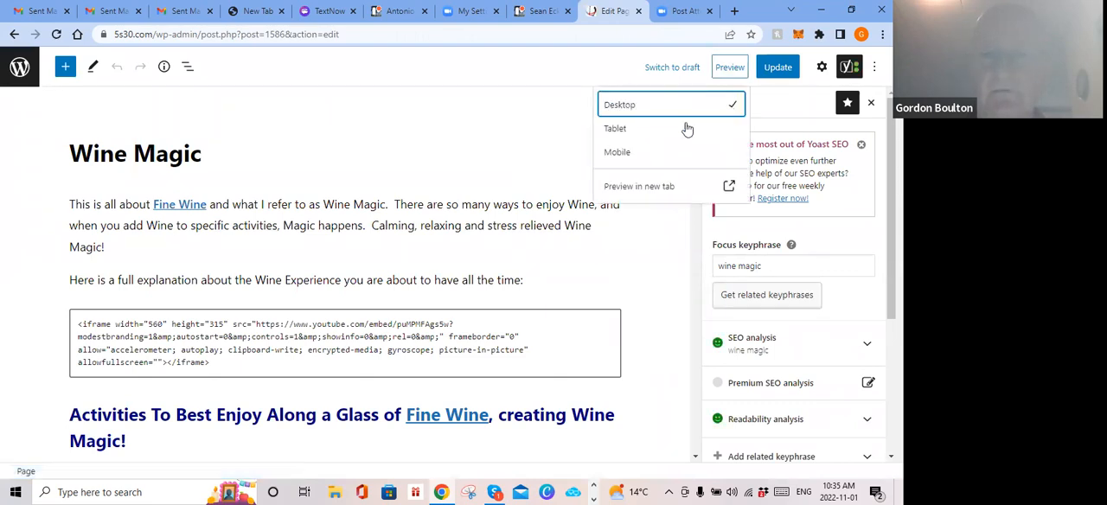
left_click(641, 186)
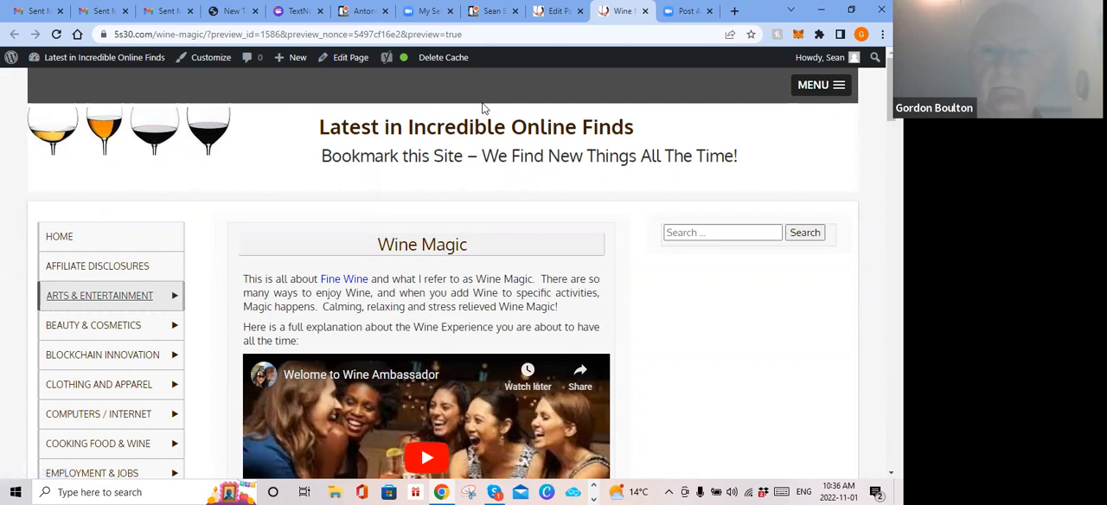
Step: Return to the Wine Magic page's editor and examine its headings, images and linked text throughout the content
left_click(558, 12)
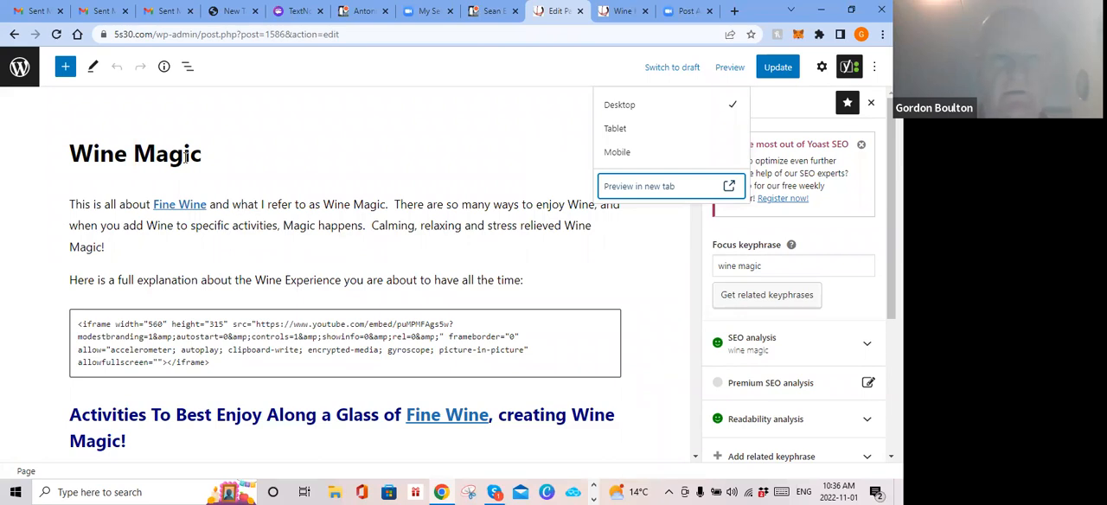
scroll(201, 307, "down", 10)
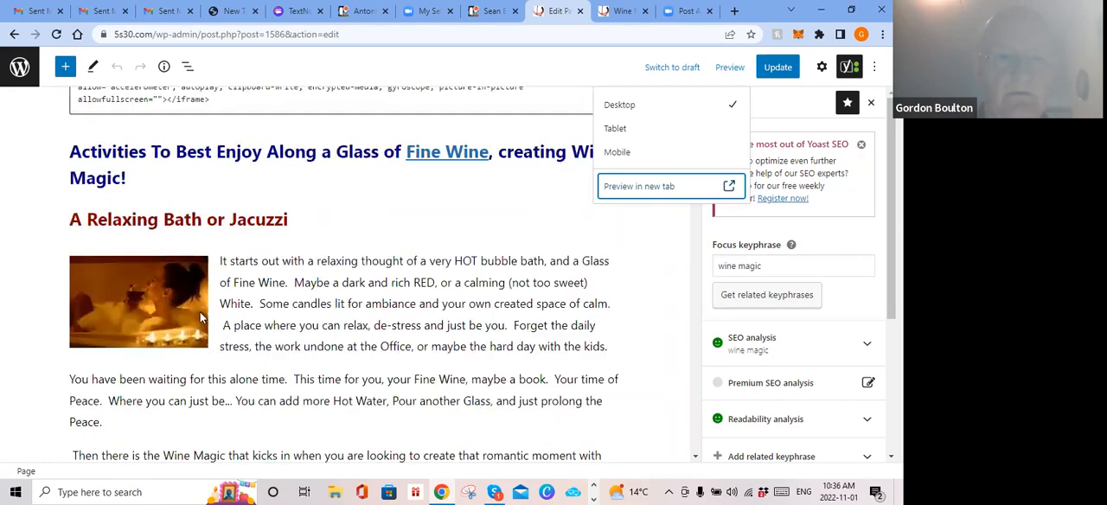
scroll(202, 317, "down", 15)
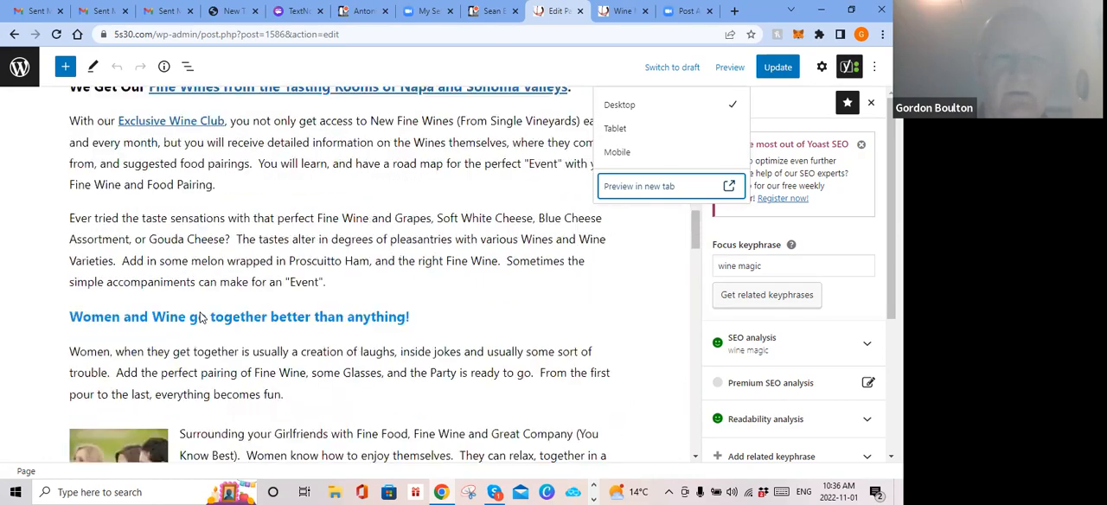
scroll(201, 314, "down", 5)
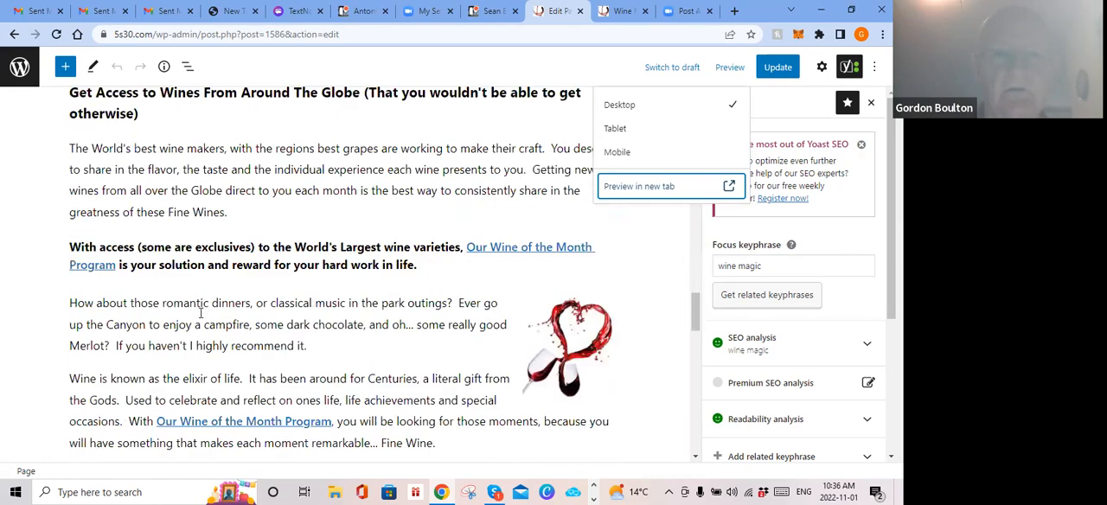
scroll(202, 314, "down", 5)
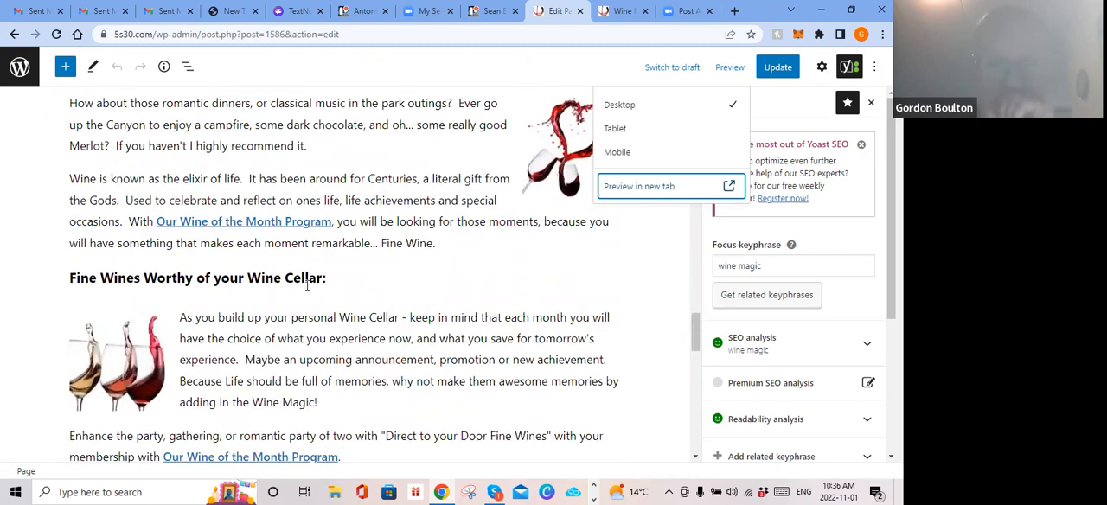
scroll(307, 285, "up", 1)
scroll(307, 286, "up", 20)
scroll(307, 286, "up", 15)
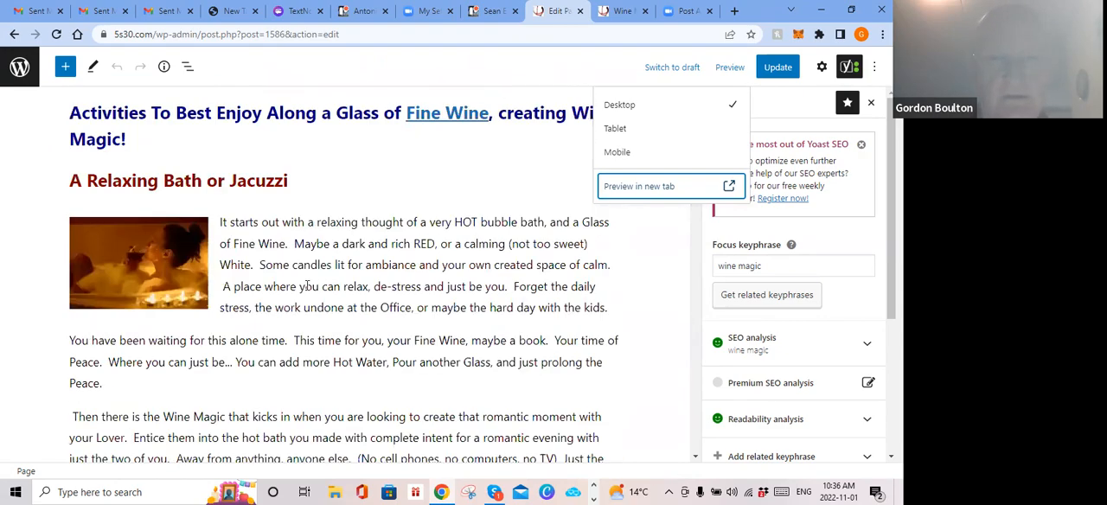
scroll(307, 290, "up", 5)
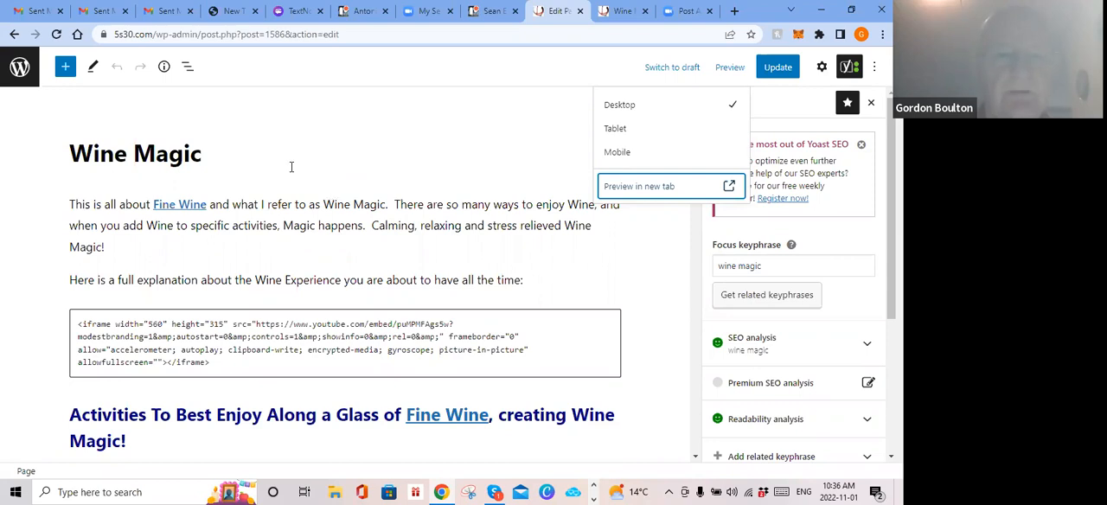
scroll(289, 176, "down", 1)
scroll(287, 176, "up", 1)
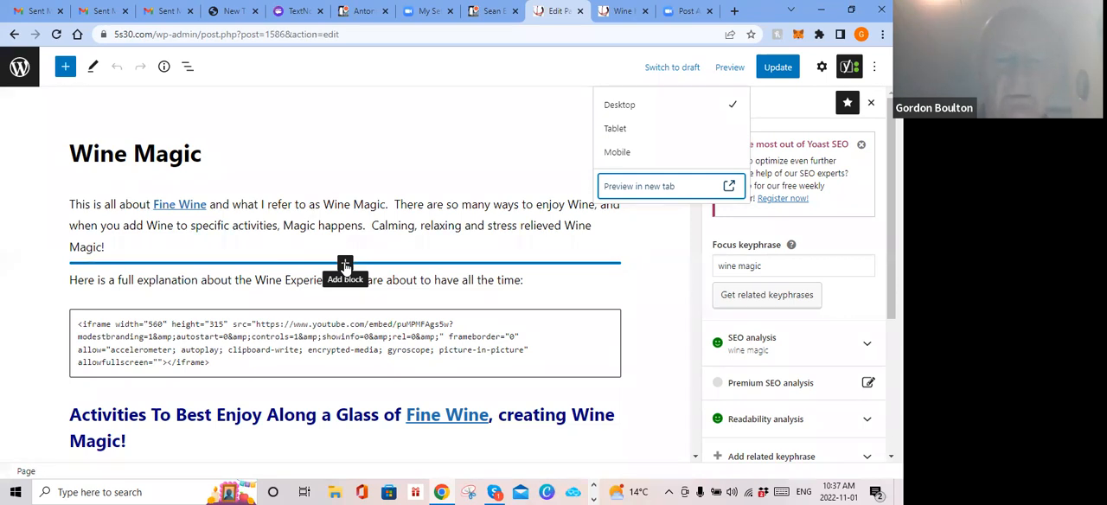
Step: Insert a heading below the Wine Magic page's opening paragraph, reading the presenter's first name followed by "says this today"
left_click(345, 264)
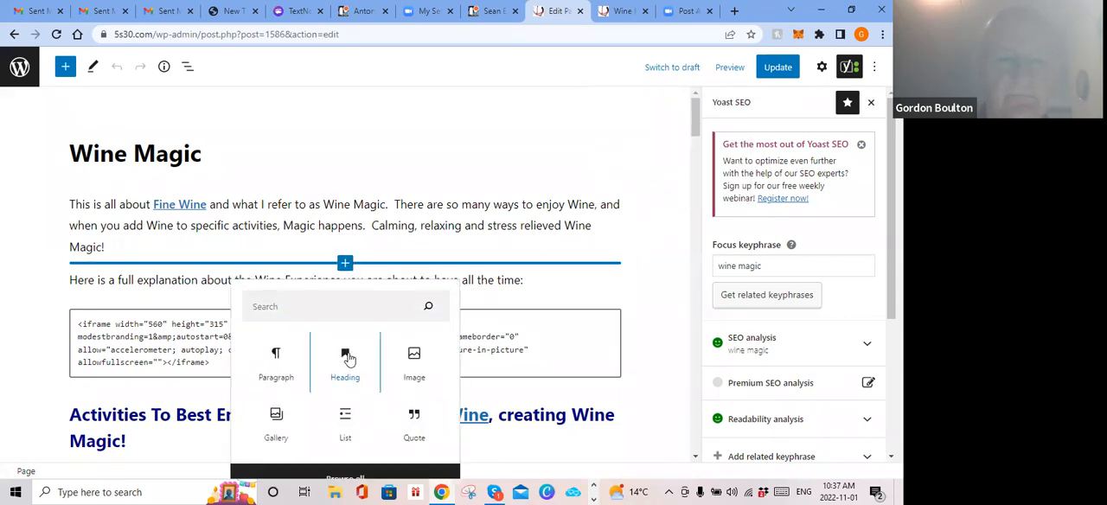
left_click(349, 358)
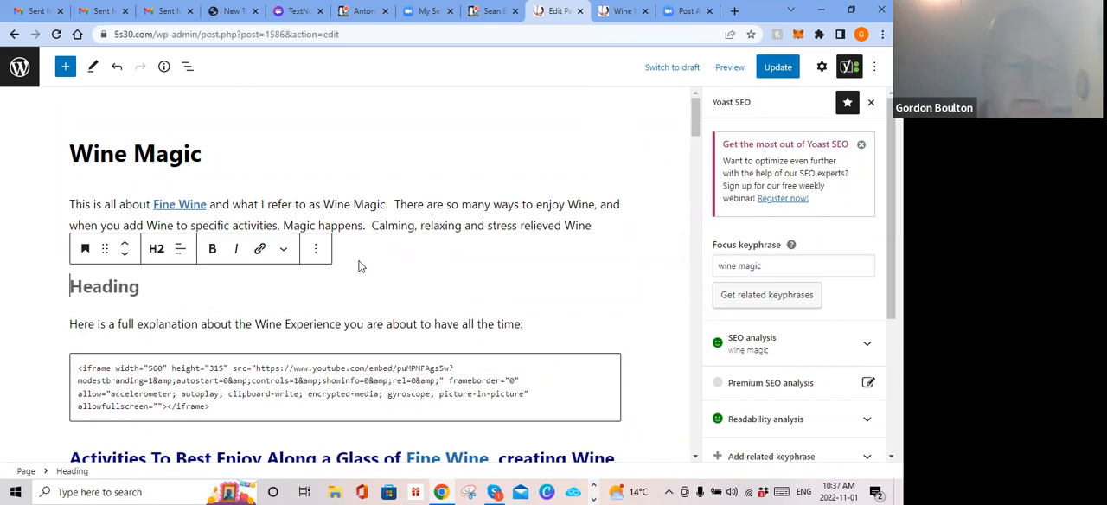
type("G")
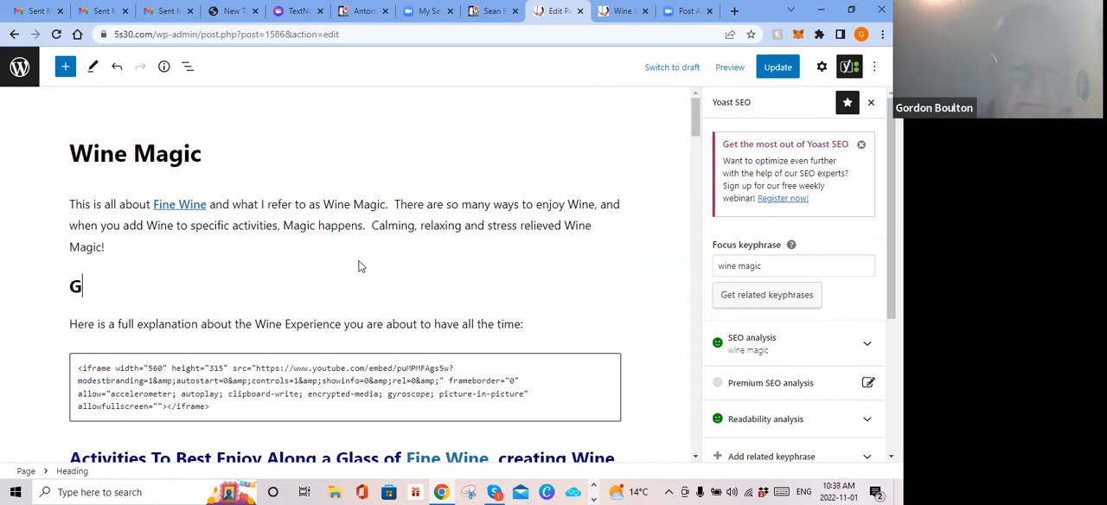
type("ordon ")
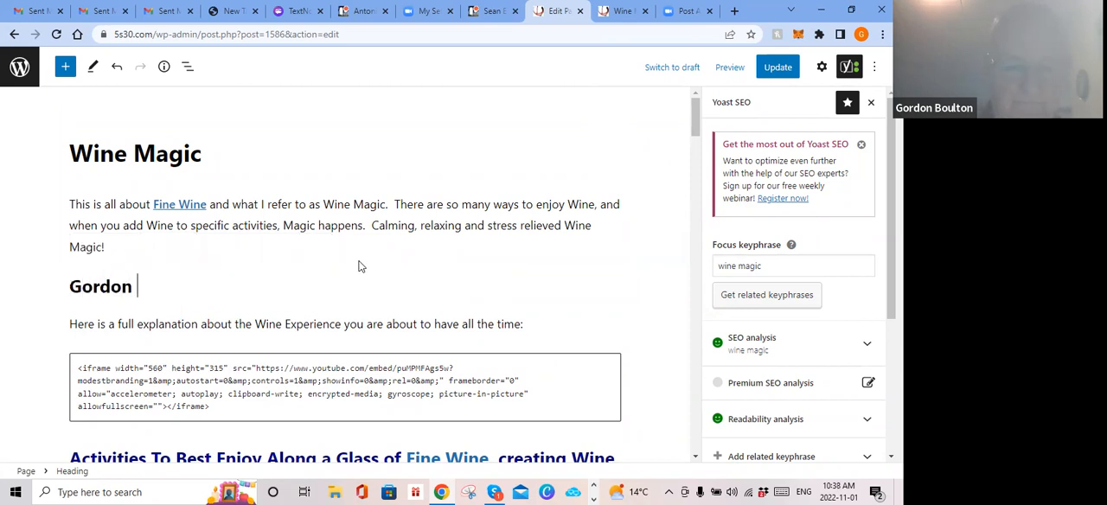
type("says th")
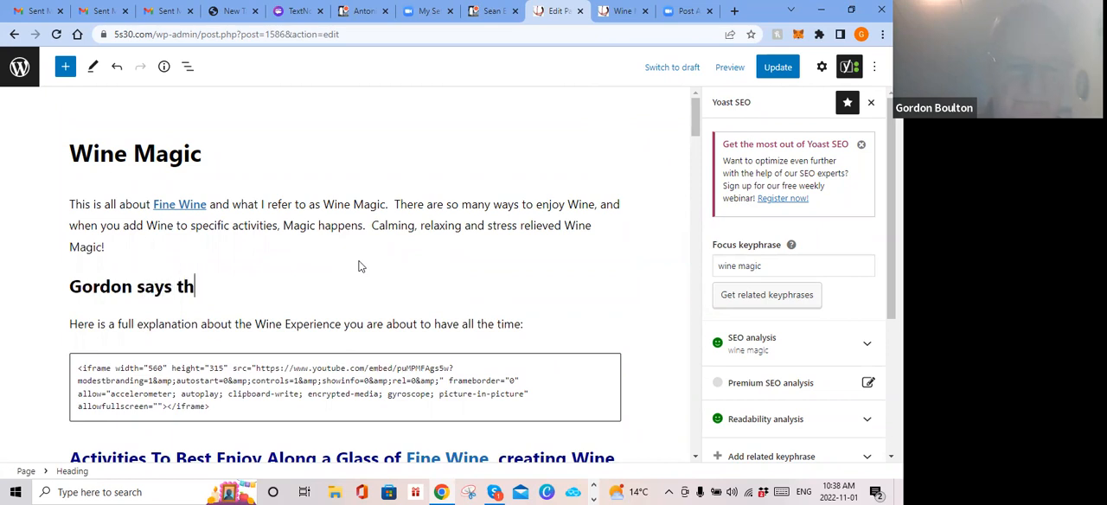
type("is to")
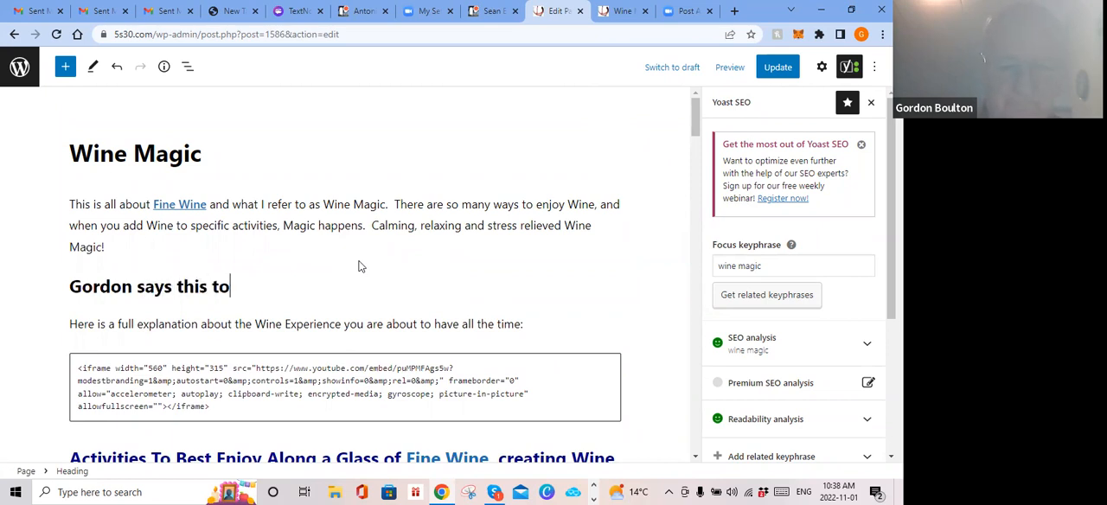
type("day")
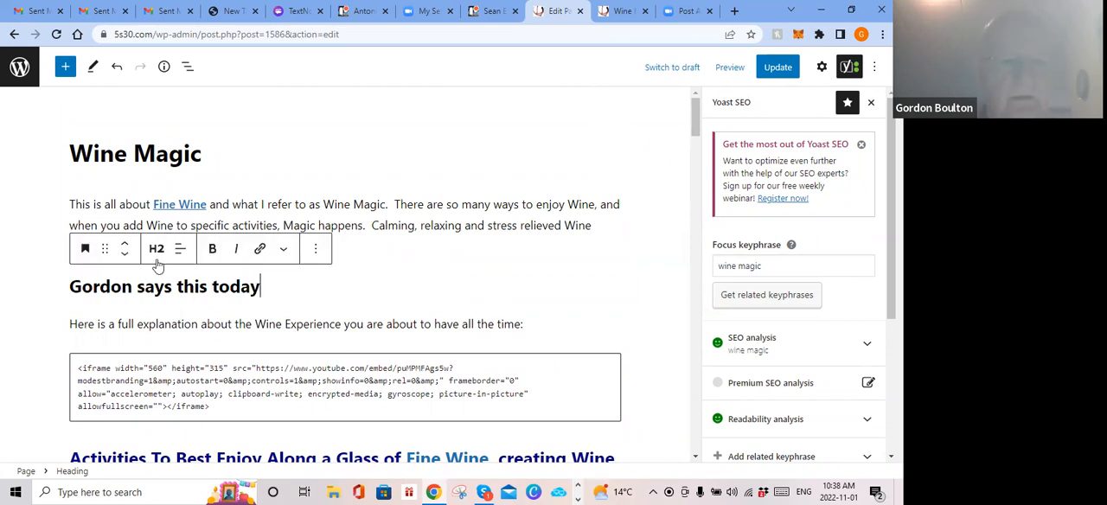
Step: Change the new heading below the opening paragraph to level H3
left_click(155, 250)
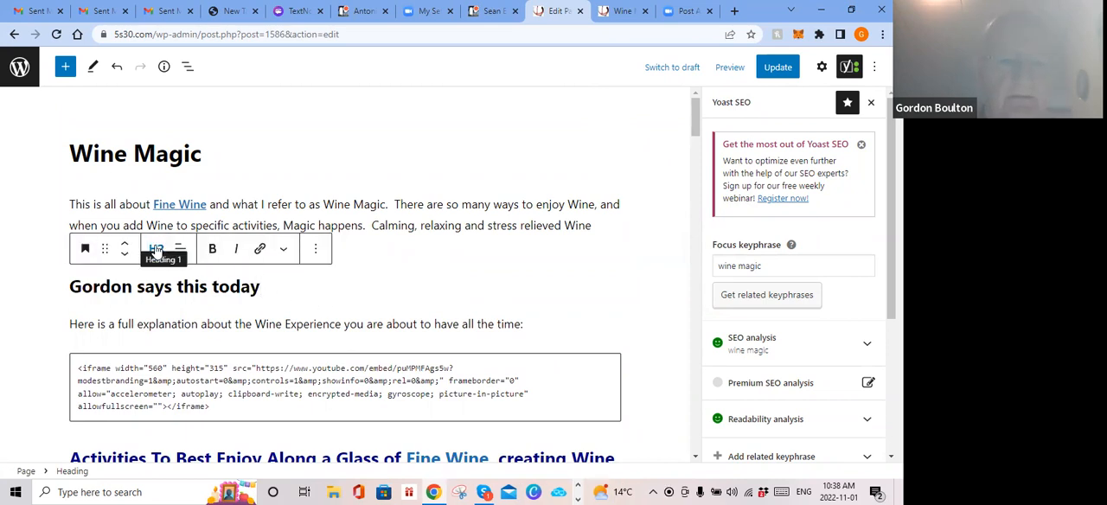
left_click(163, 344)
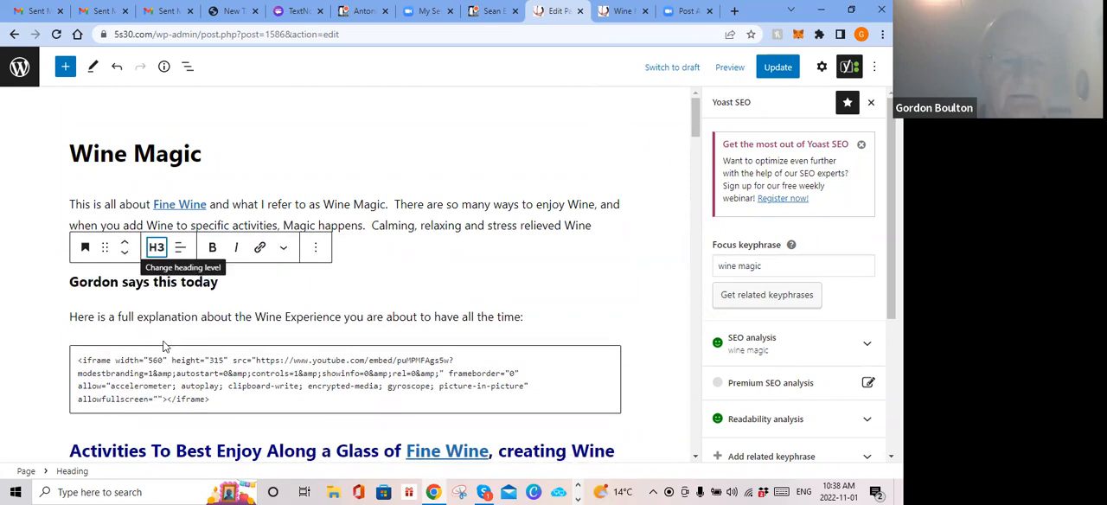
left_click(156, 247)
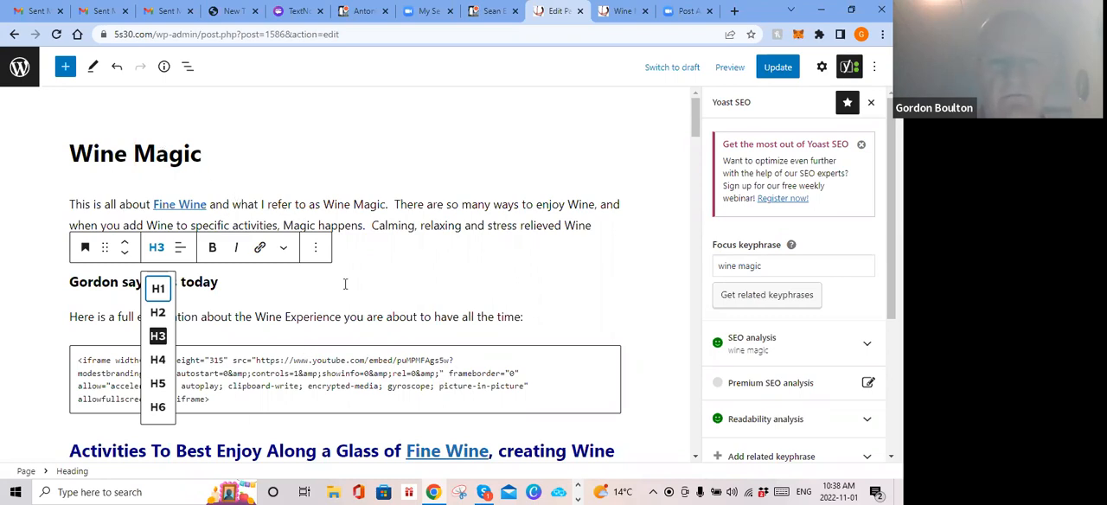
left_click(440, 288)
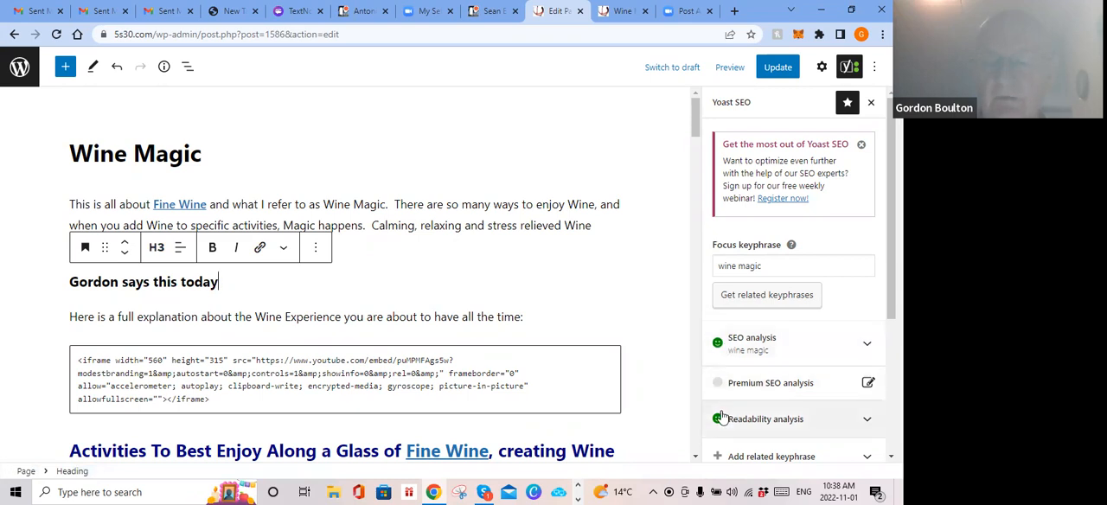
Step: Expand the Yoast SEO analysis for the wine magic keyphrase, review its problems, and reopen the Yoast overview
left_click(741, 349)
scroll(748, 364, "down", 5)
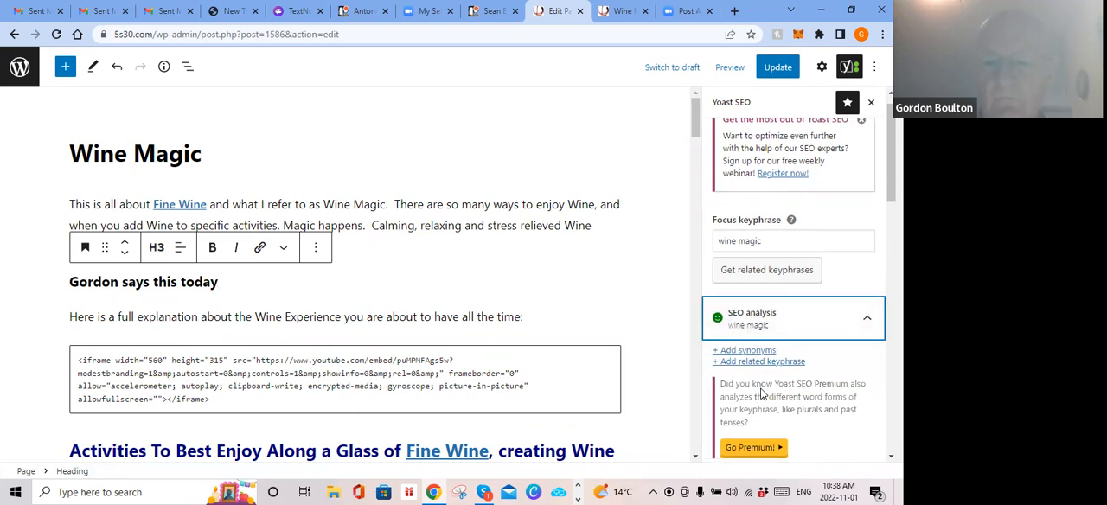
scroll(761, 394, "up", 5)
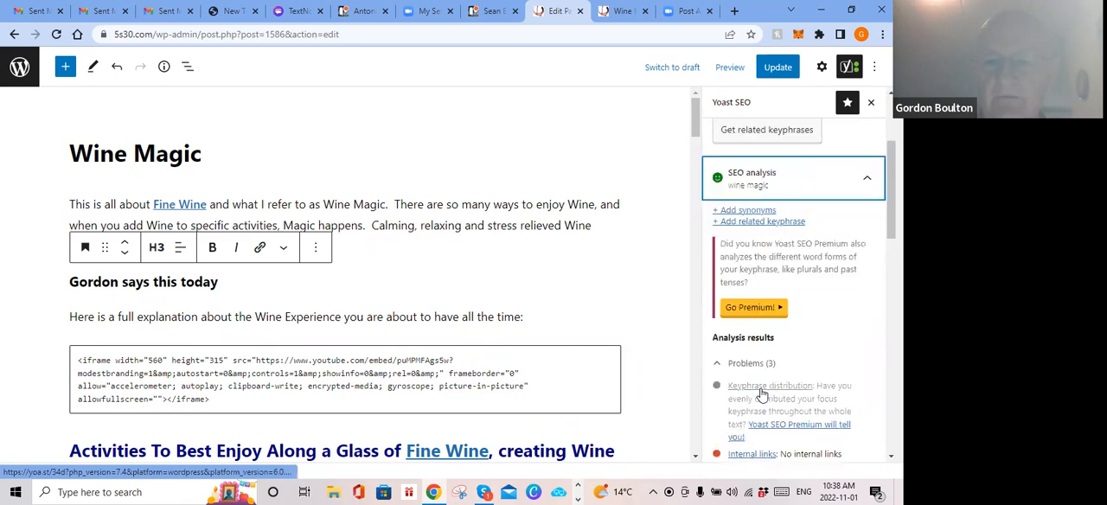
left_click(635, 302)
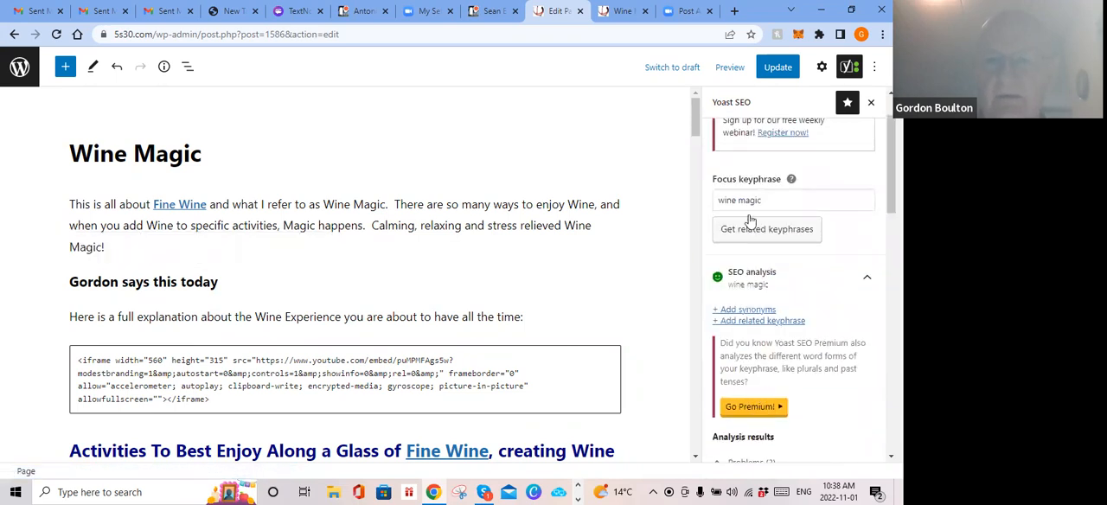
left_click(863, 103)
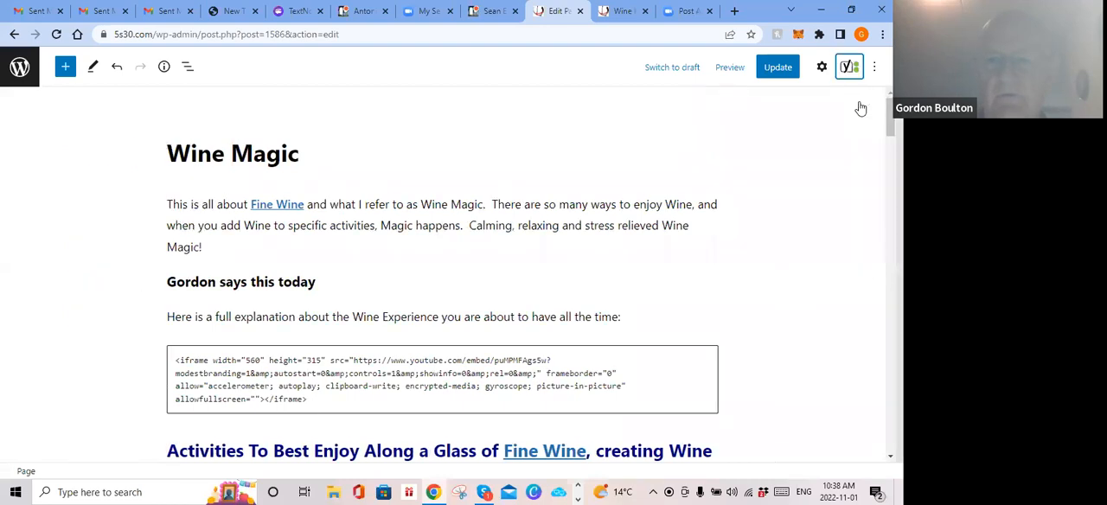
left_click(850, 68)
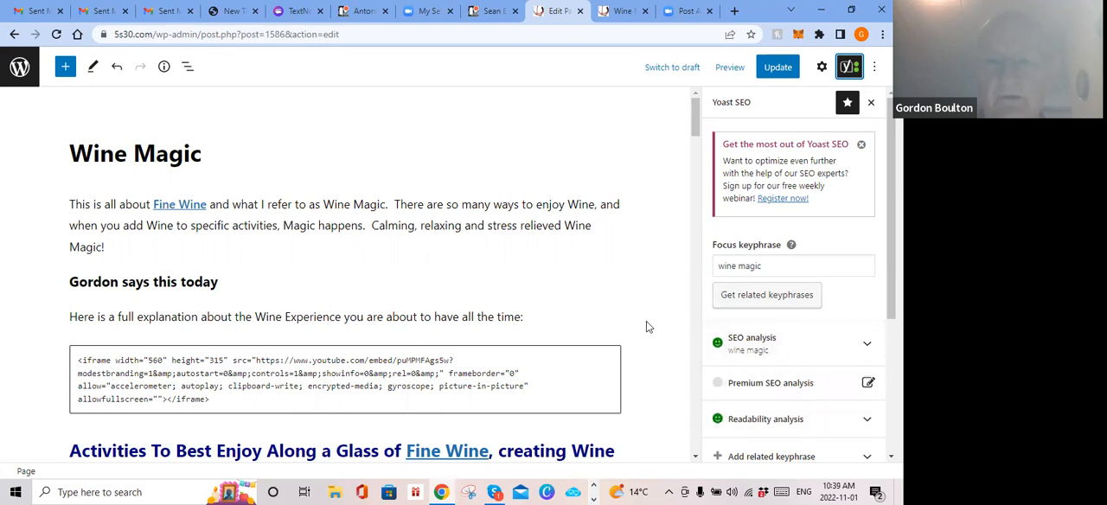
Step: Inspect the opening paragraph's block settings and the page's status, visibility and publish settings
mouse_move(612, 303)
left_click(821, 67)
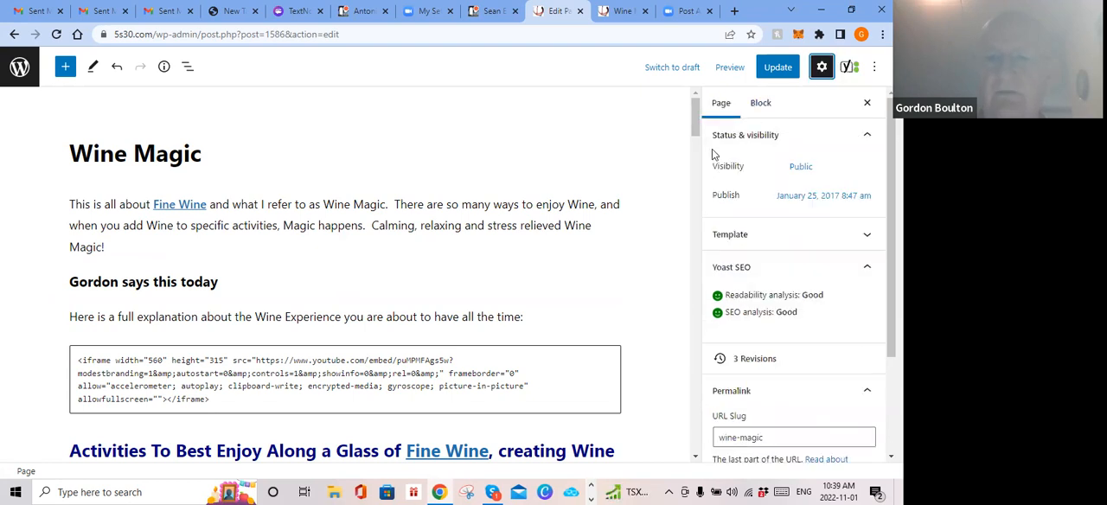
left_click(772, 104)
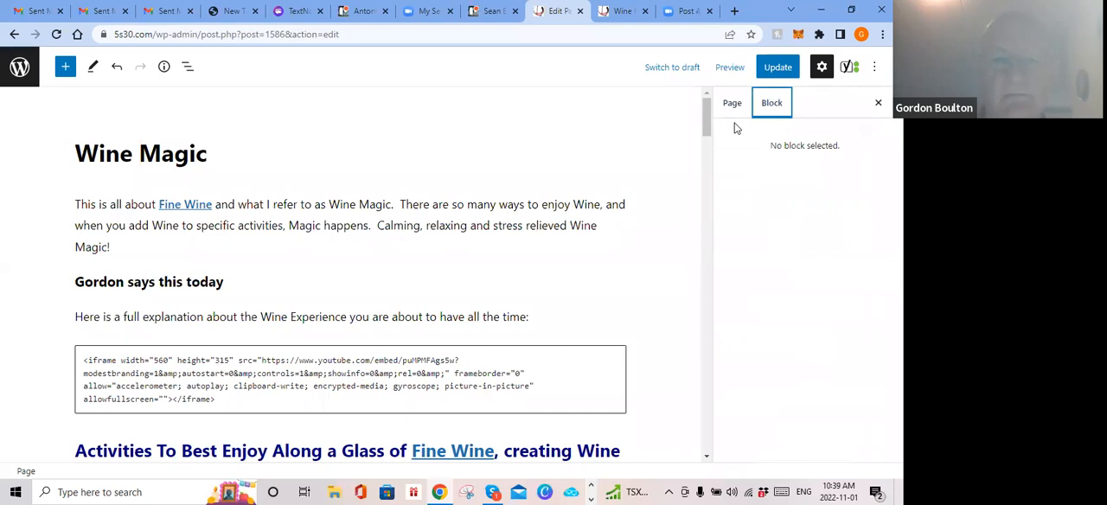
left_click(372, 205)
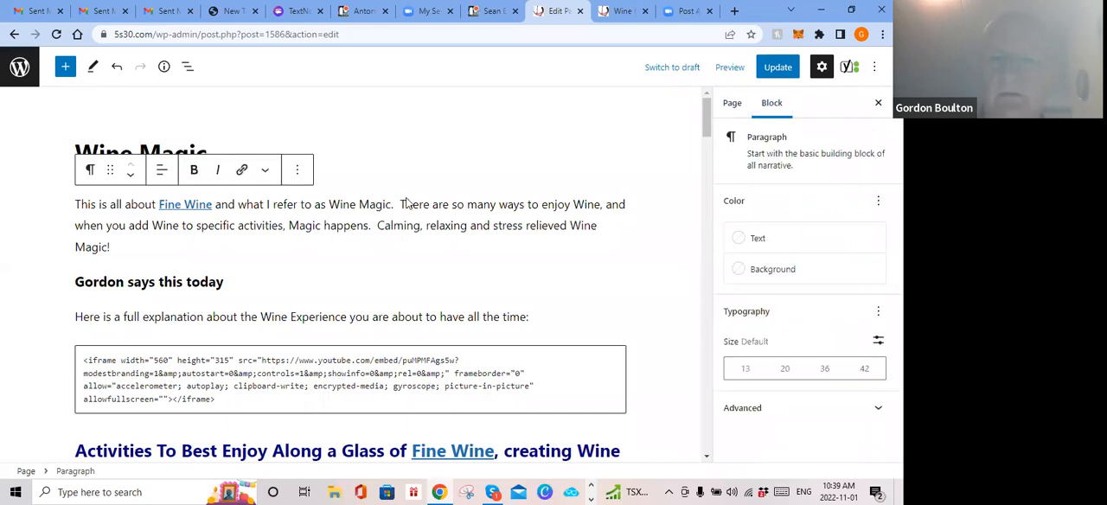
left_click(731, 105)
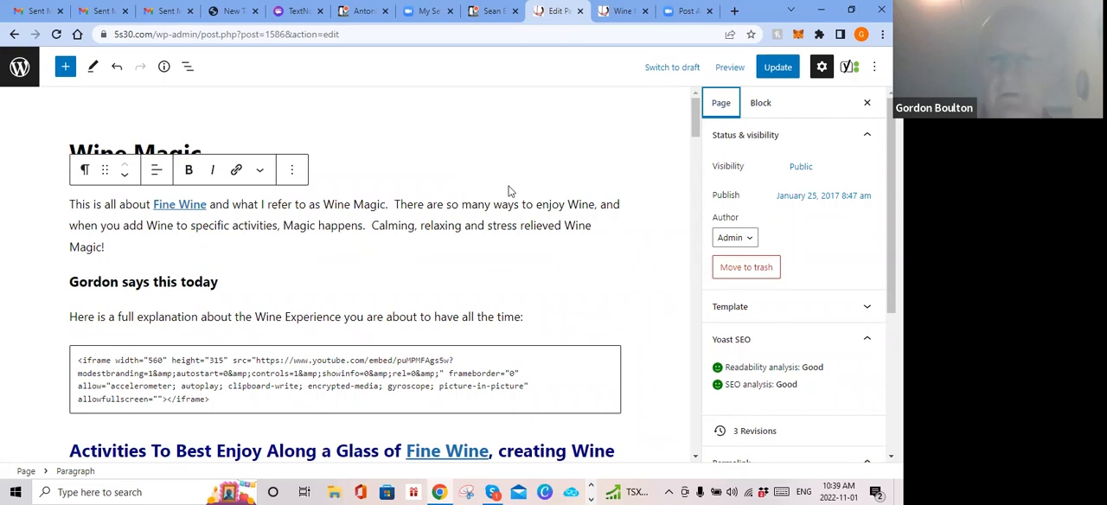
left_click(804, 199)
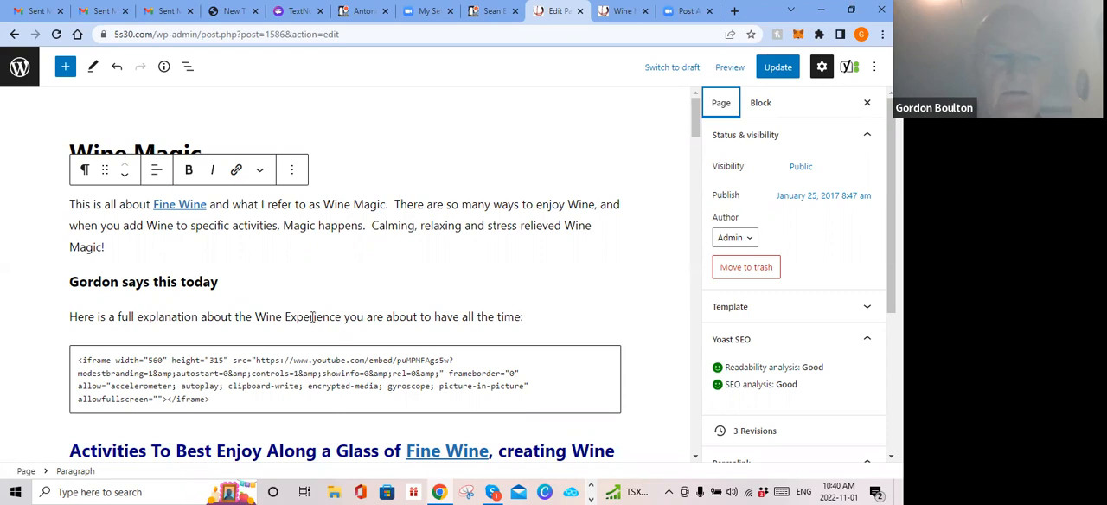
Step: Place the cursor at the end of the H3 heading and bring up the Yoast SEO overview again
left_click(207, 281)
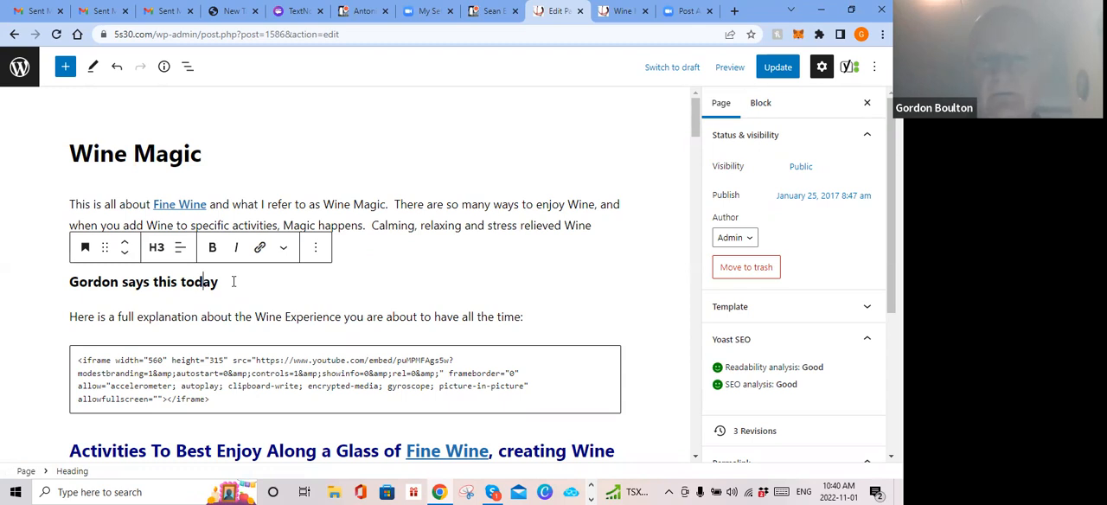
left_click(290, 284)
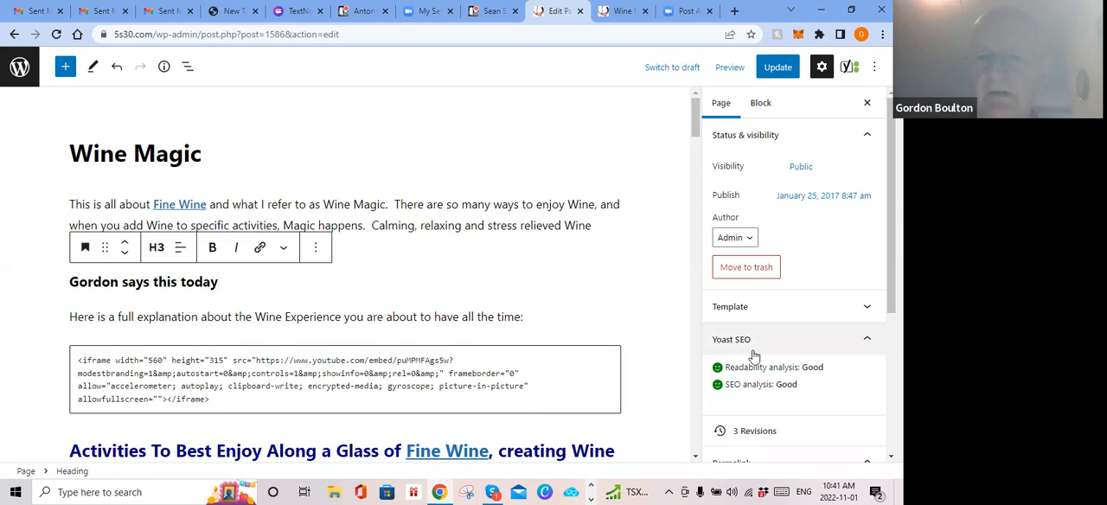
left_click(850, 67)
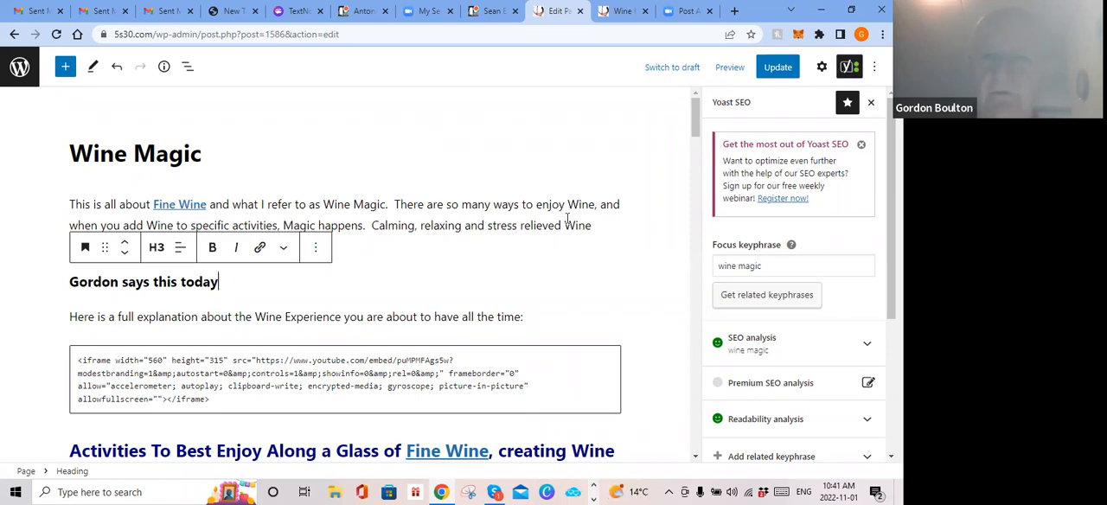
left_click(849, 67)
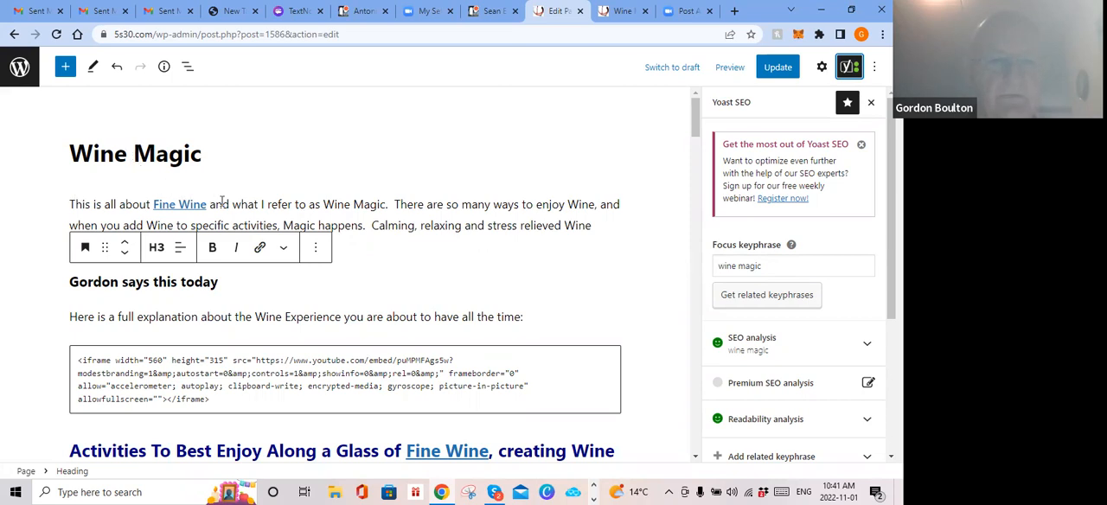
Step: Examine the page content down to Yoast's Google preview, SEO title, slug and meta description
scroll(222, 201, "down", 2)
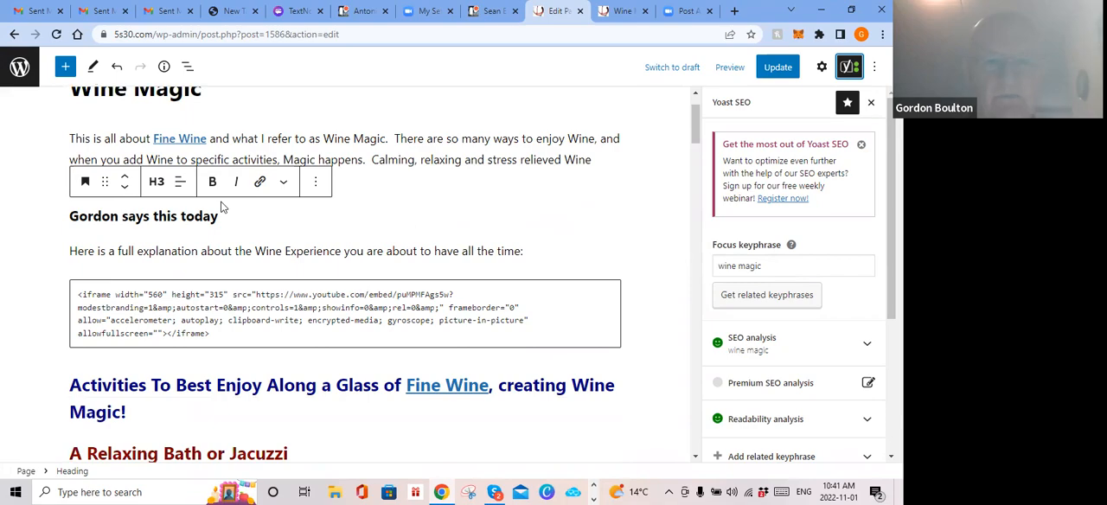
scroll(221, 208, "down", 6)
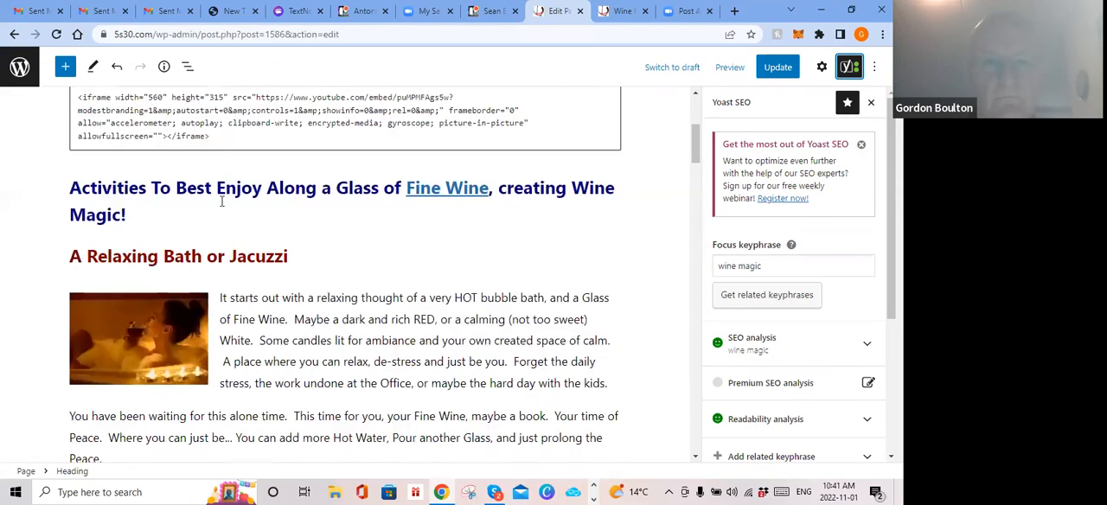
scroll(223, 202, "down", 12)
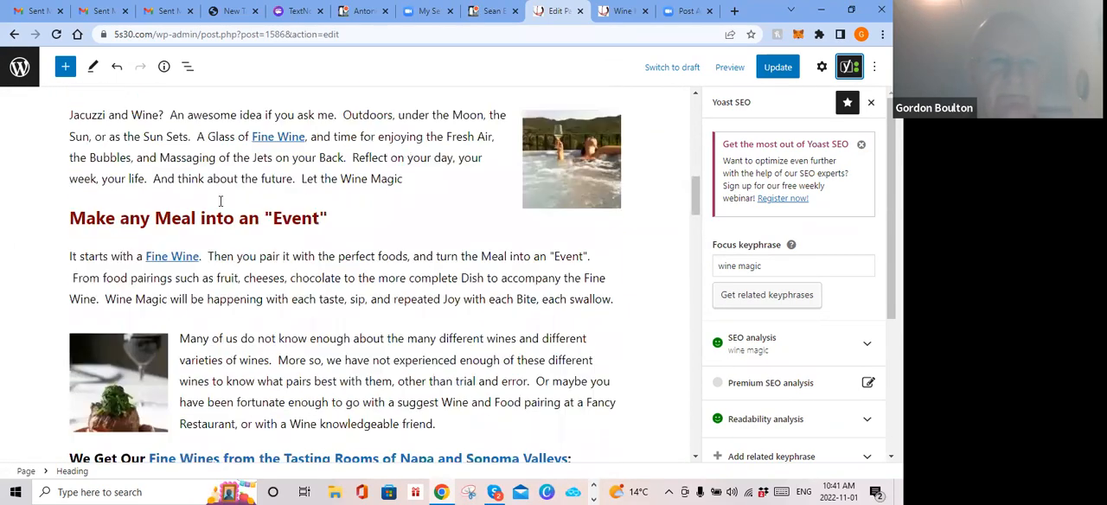
scroll(218, 208, "down", 8)
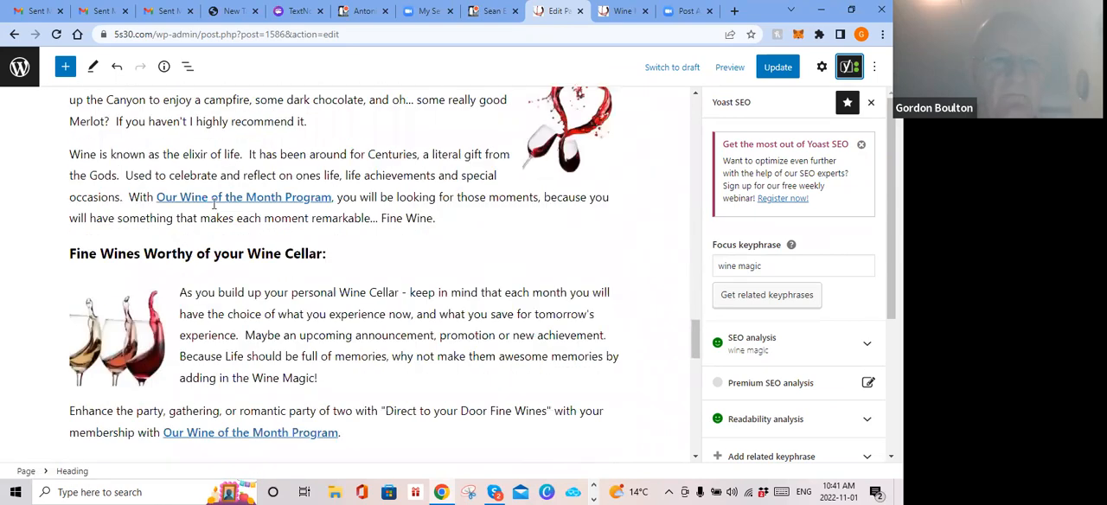
scroll(70, 303, "down", 4)
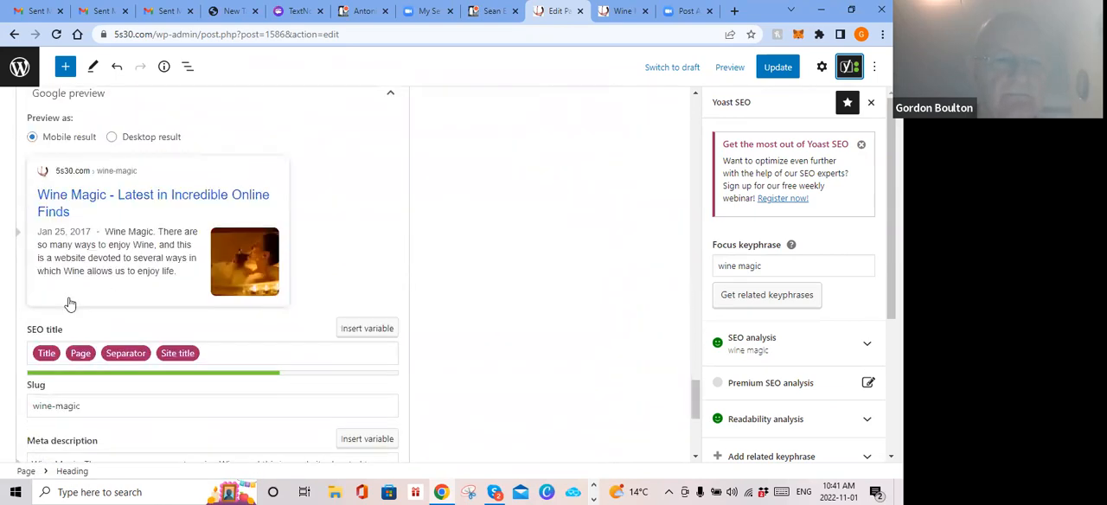
scroll(70, 303, "down", 1)
scroll(84, 329, "down", 1)
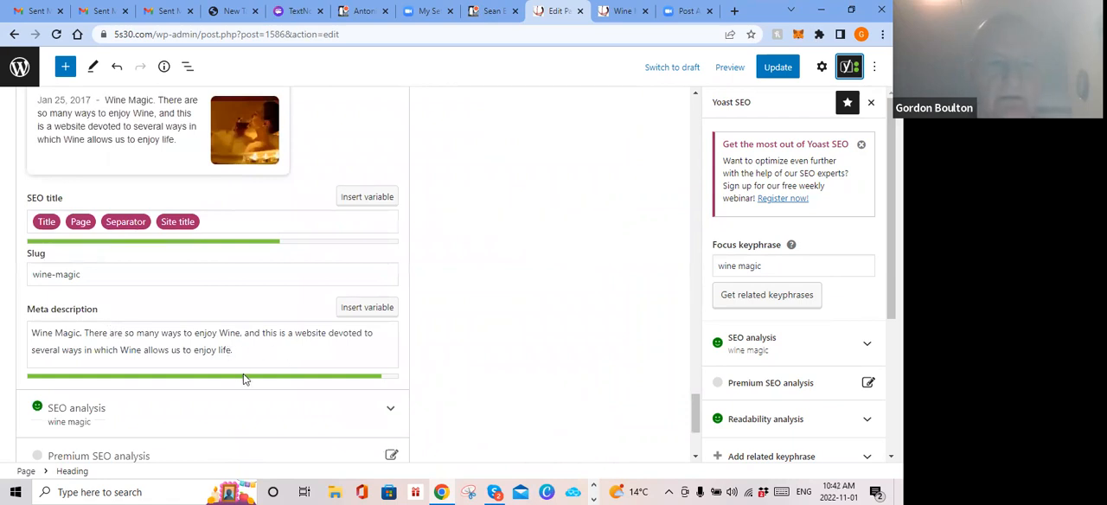
Step: Try extending the end of the meta description with a run of extra characters, and remove them again
left_click(261, 352)
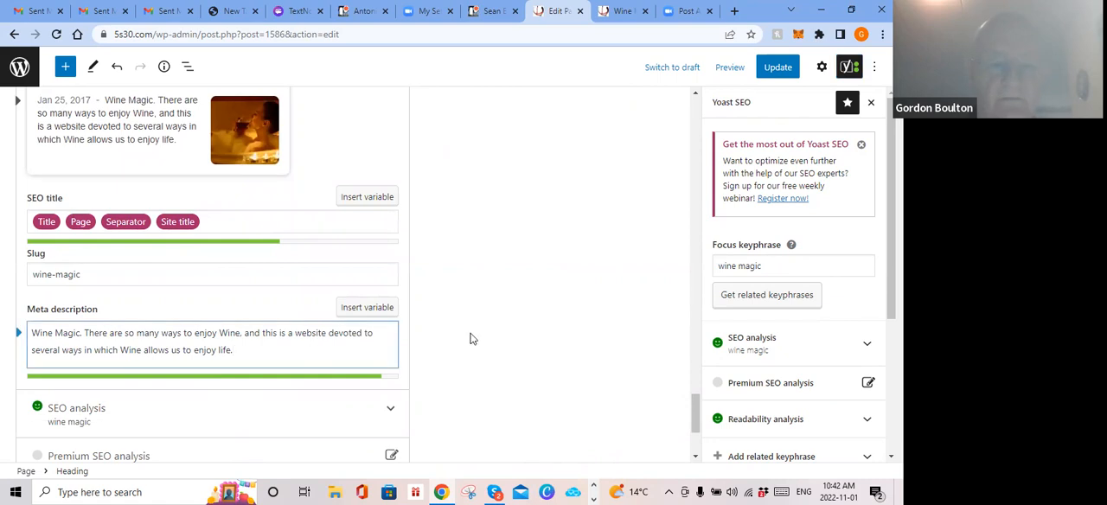
type("!!!!!!!!")
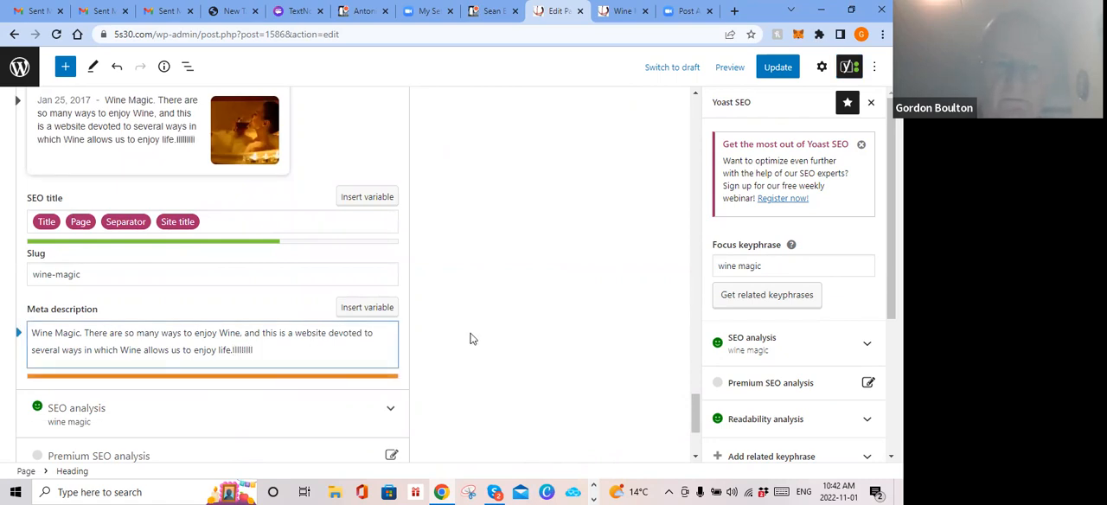
key("BackSpace")
key("BackSpace")
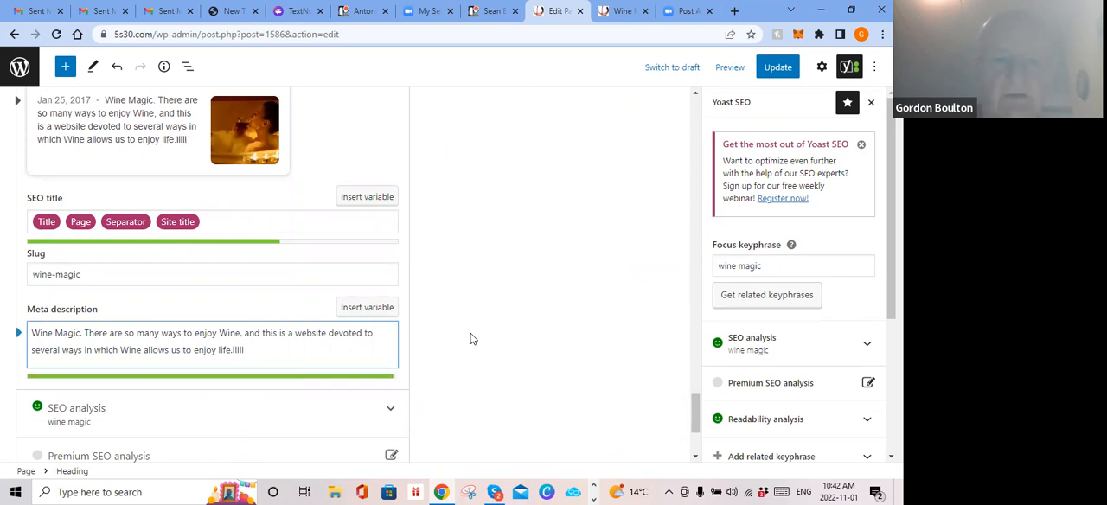
key("BackSpace")
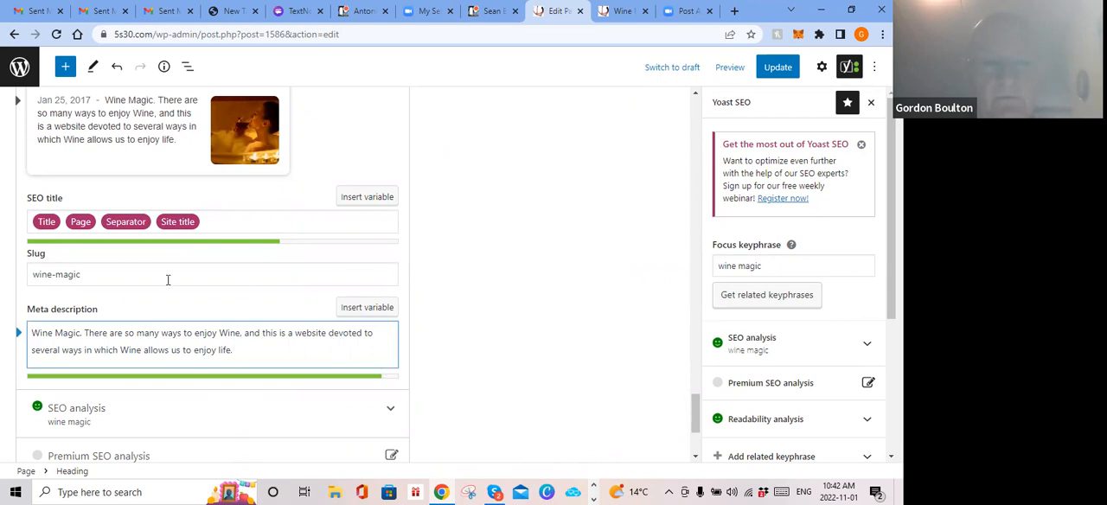
Step: Compare the mobile Google preview with the SEO title, slug and meta description
scroll(135, 159, "up", 1)
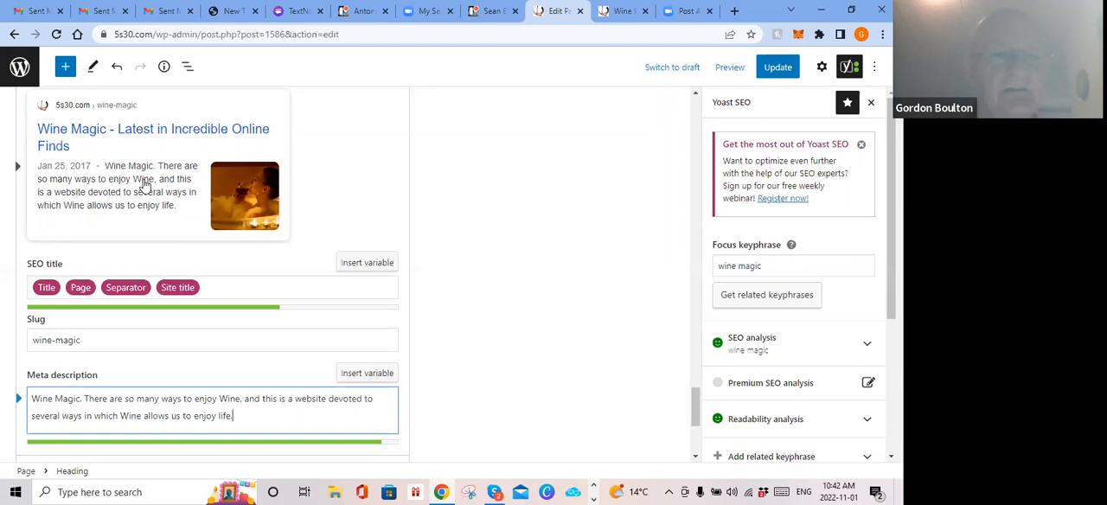
scroll(145, 183, "up", 2)
scroll(141, 181, "down", 2)
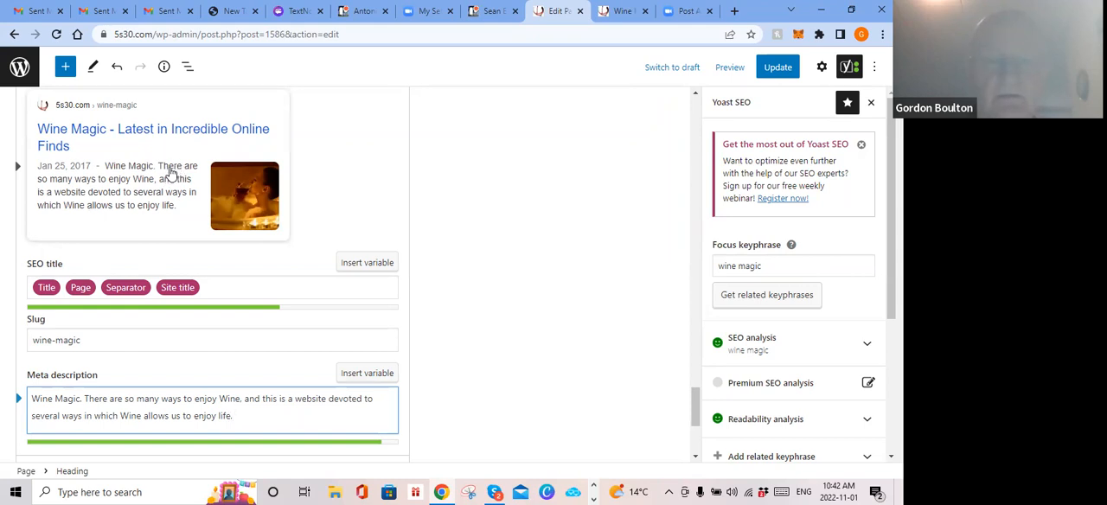
scroll(342, 175, "down", 1)
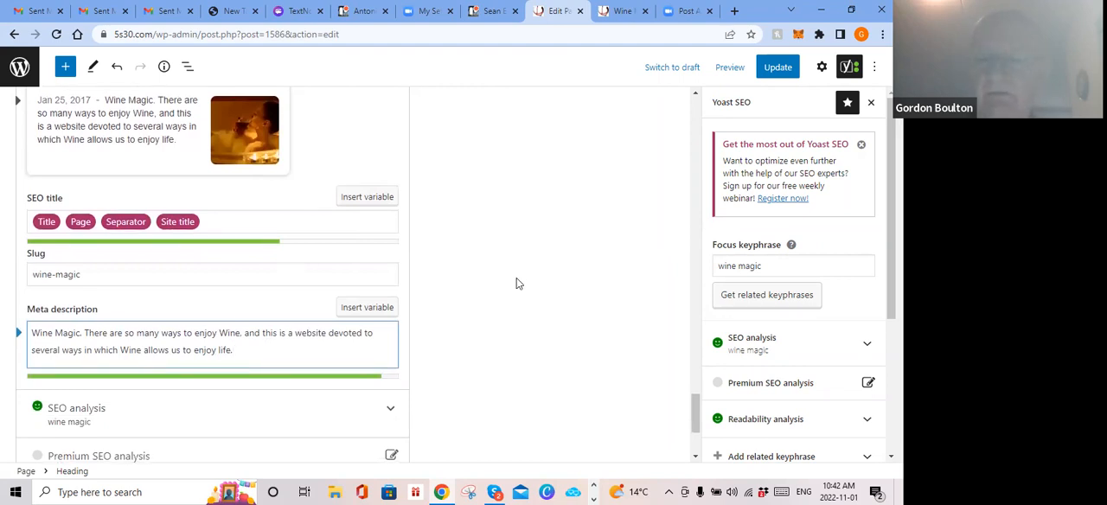
scroll(507, 275, "up", 2)
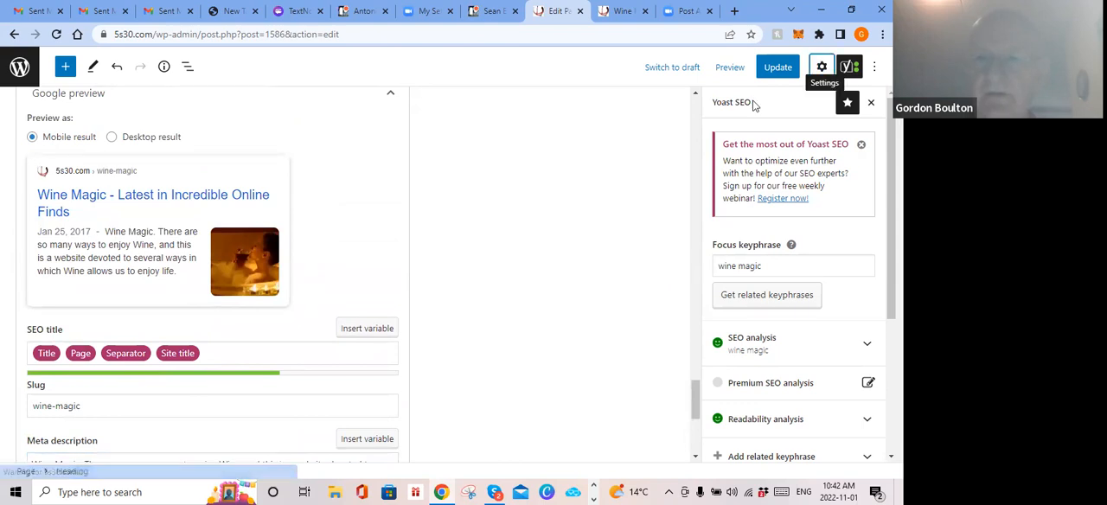
Step: Open the page's settings and inspect its permalink section with the URL slug and page link
left_click(821, 66)
left_click(729, 115)
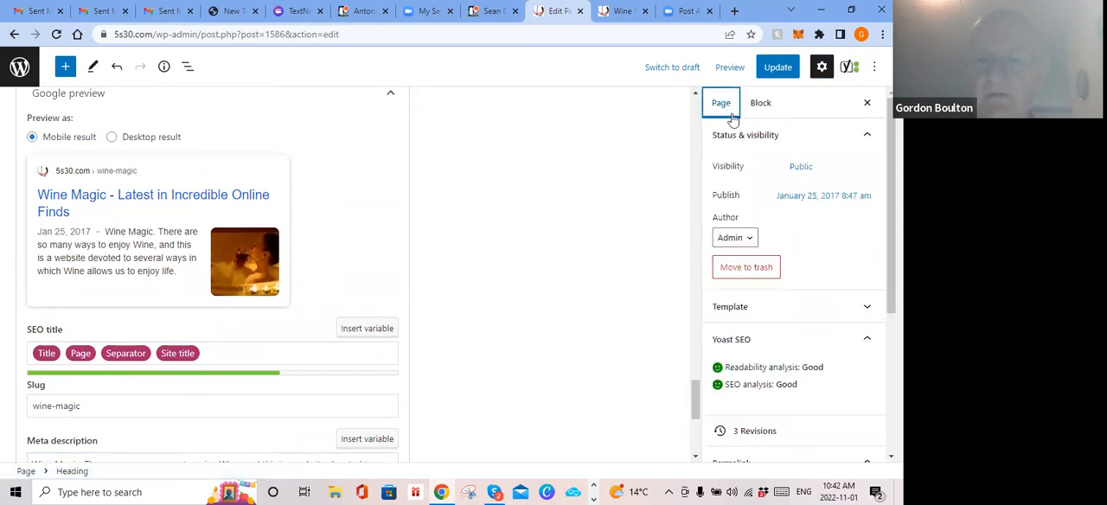
scroll(792, 226, "down", 5)
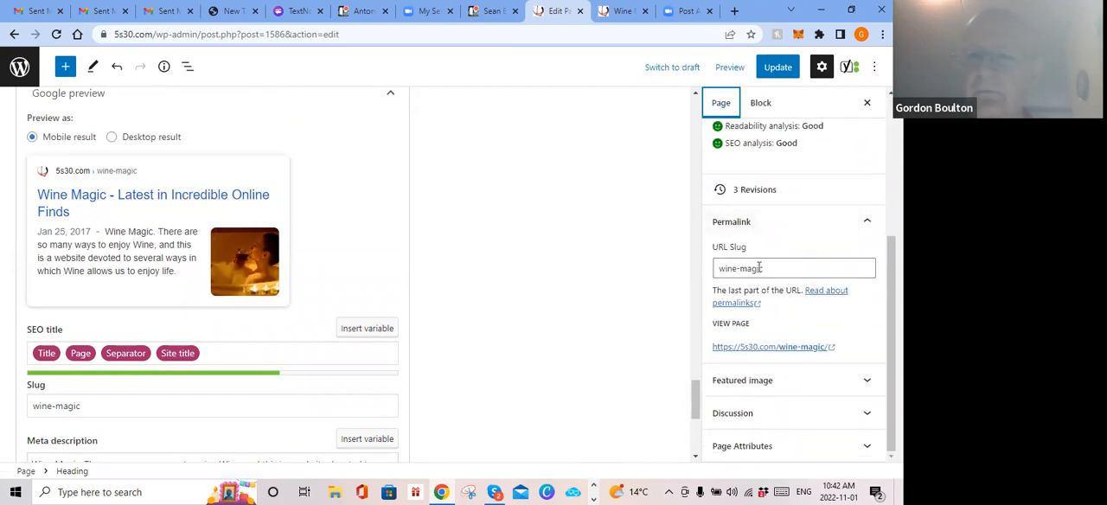
left_click(868, 225)
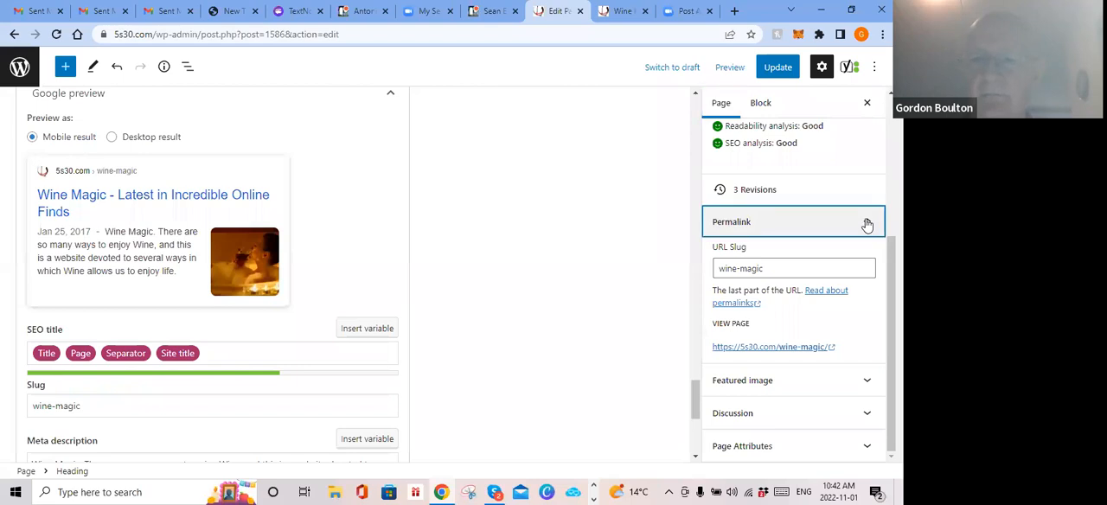
left_click(870, 348)
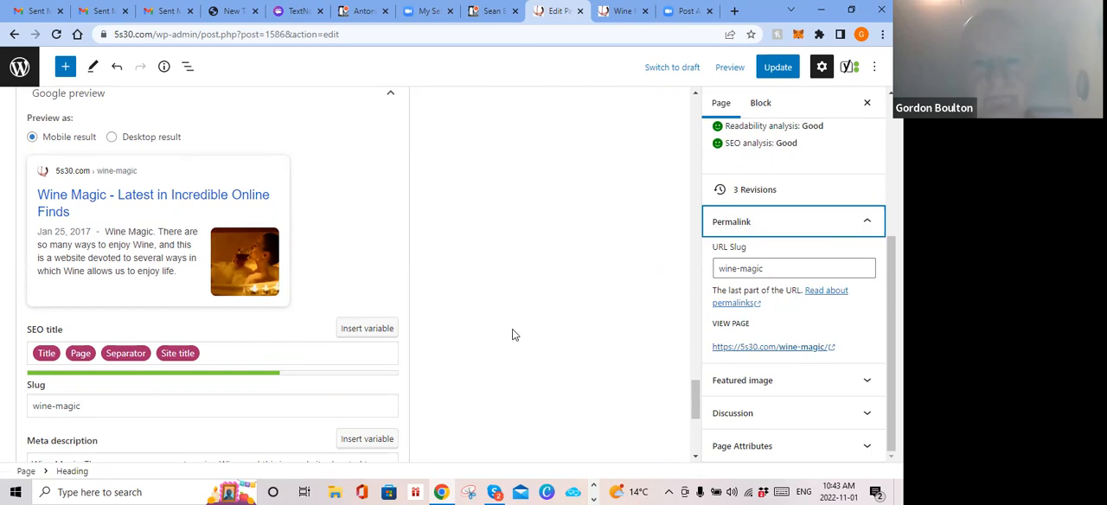
Step: Return to the start of the Wine Magic page and look over its text, headings and images
scroll(486, 308, "up", 1)
scroll(483, 311, "up", 10)
scroll(477, 310, "up", 12)
scroll(474, 313, "up", 12)
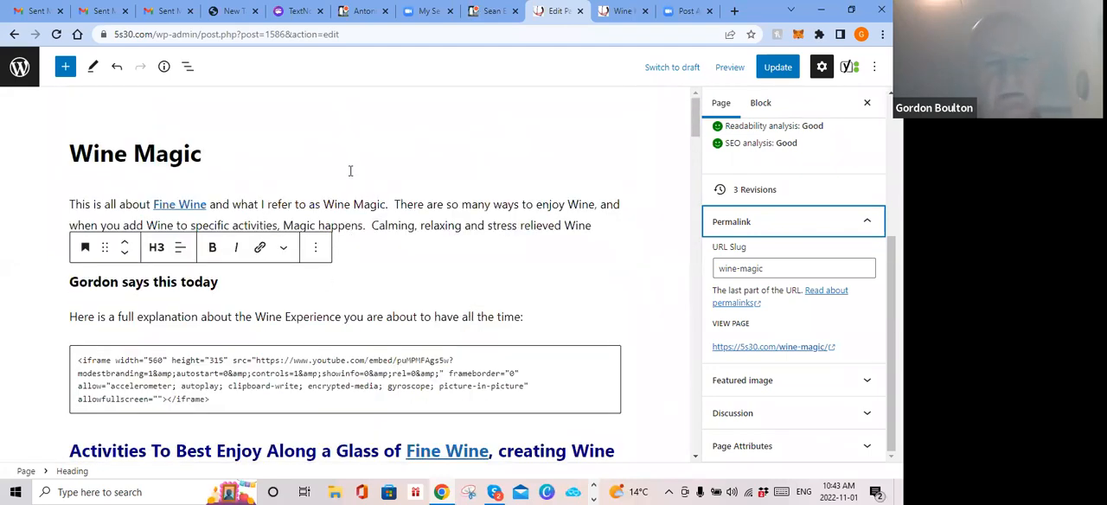
scroll(358, 218, "down", 1)
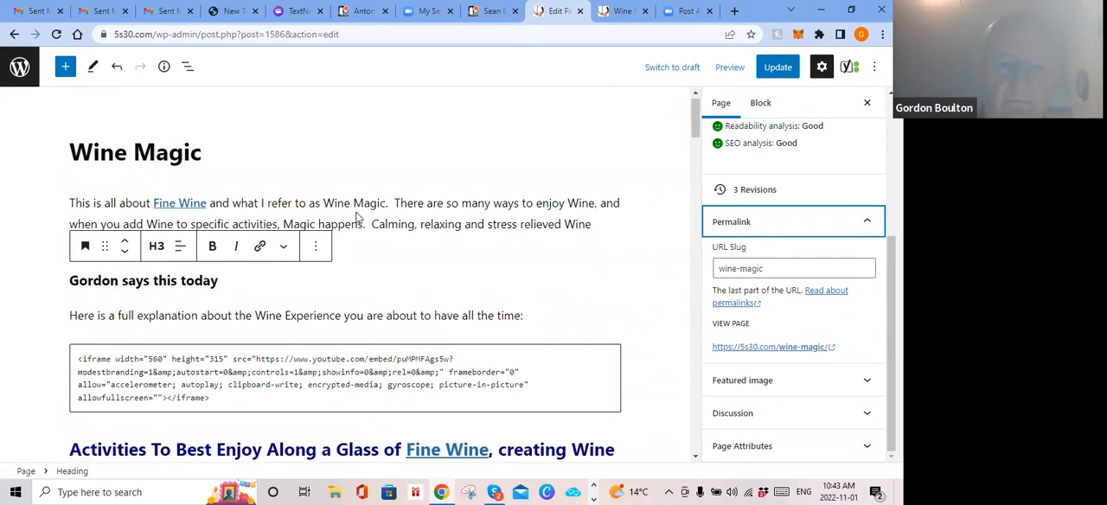
scroll(358, 218, "down", 15)
scroll(343, 225, "up", 2)
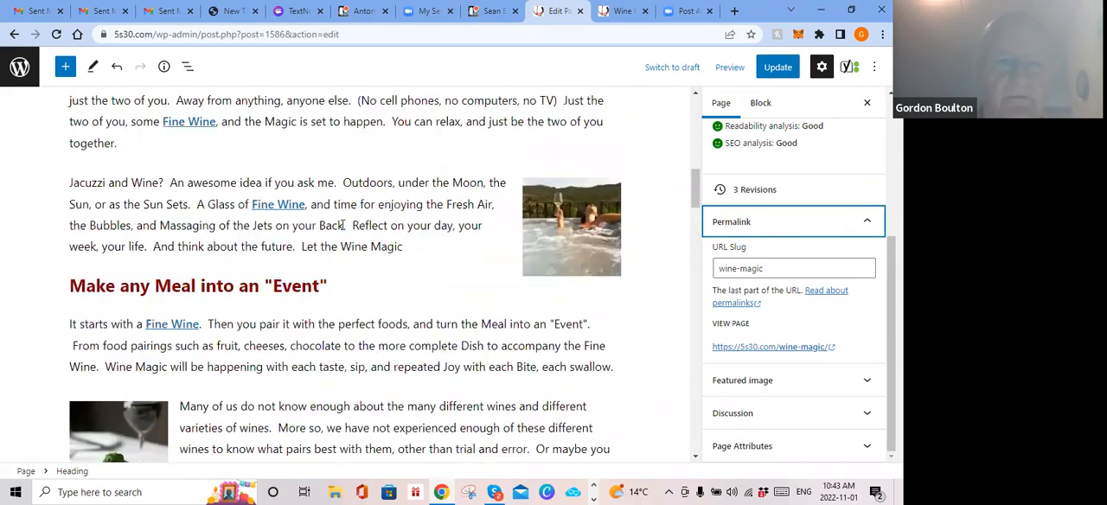
scroll(343, 225, "up", 10)
scroll(295, 155, "up", 1)
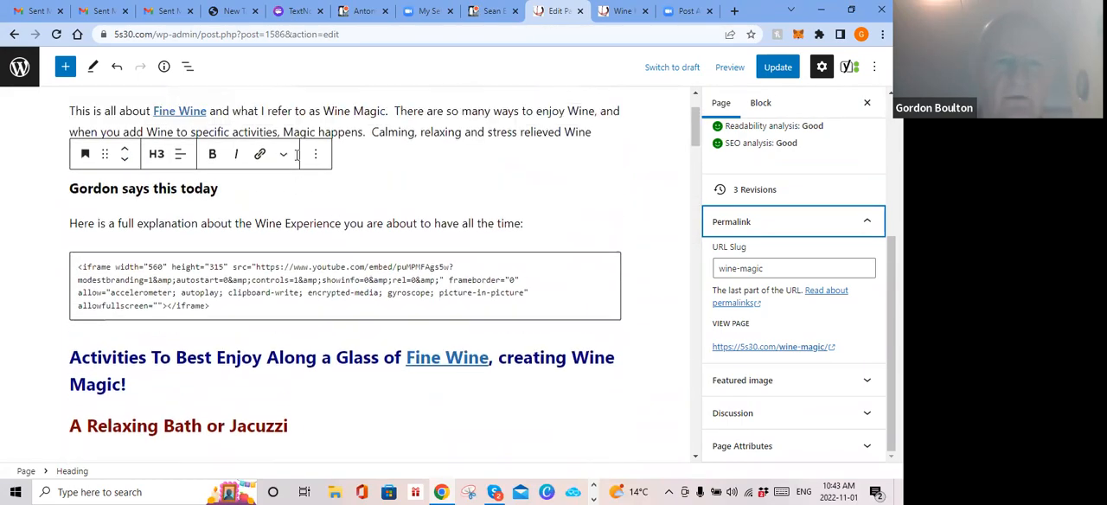
Step: Remove the H3 heading below the introductory paragraph of the Wine Magic page, and save the page
scroll(295, 155, "up", 1)
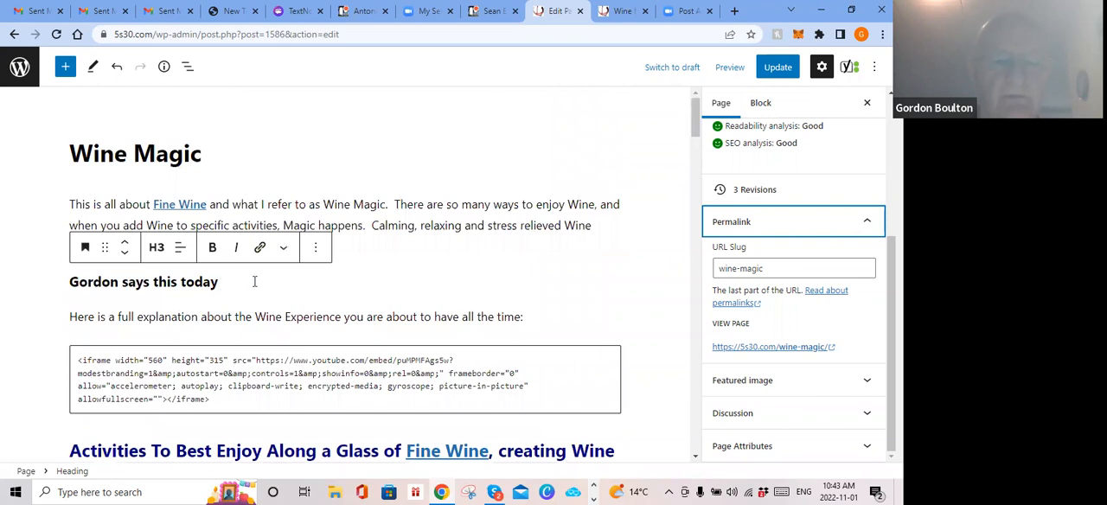
left_click(318, 251)
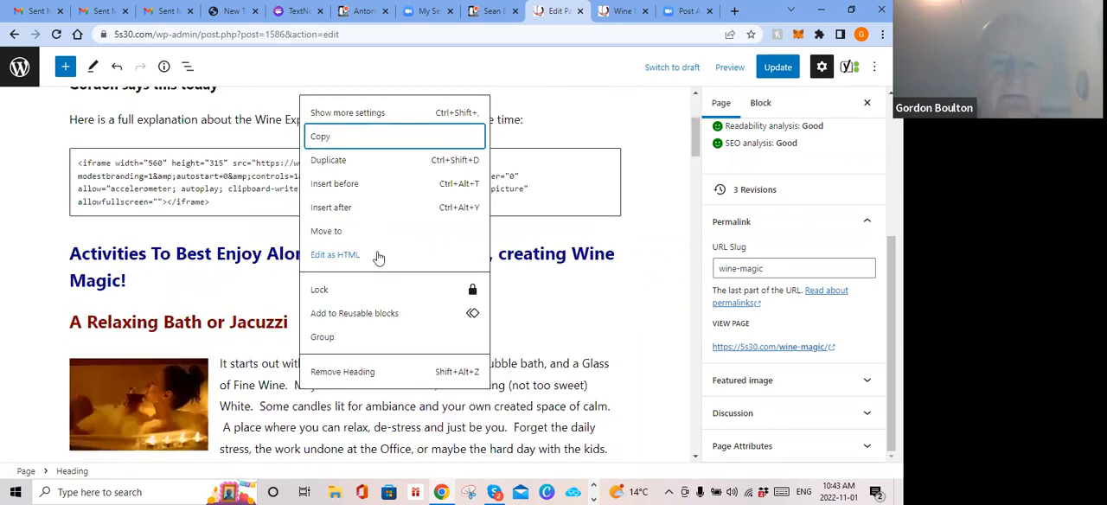
left_click(369, 372)
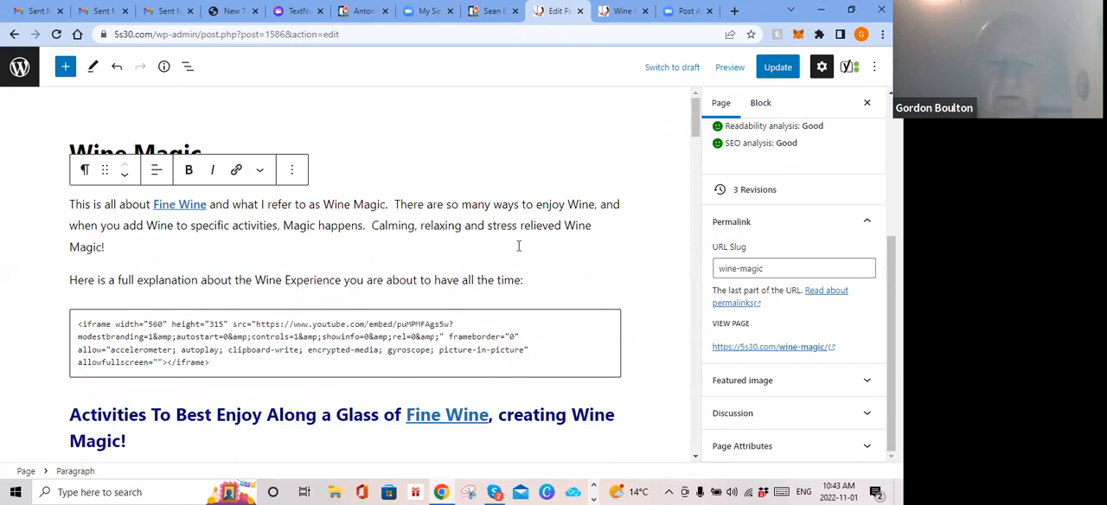
key("ctrl+s")
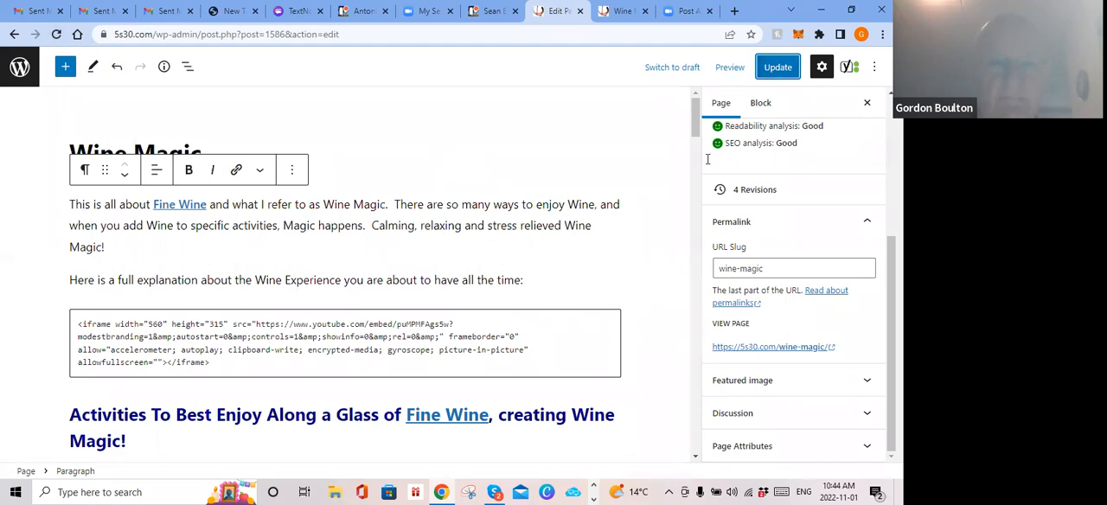
Step: Inspect the page details with the character, word and heading counts and the document outline
mouse_move(344, 262)
left_click(164, 69)
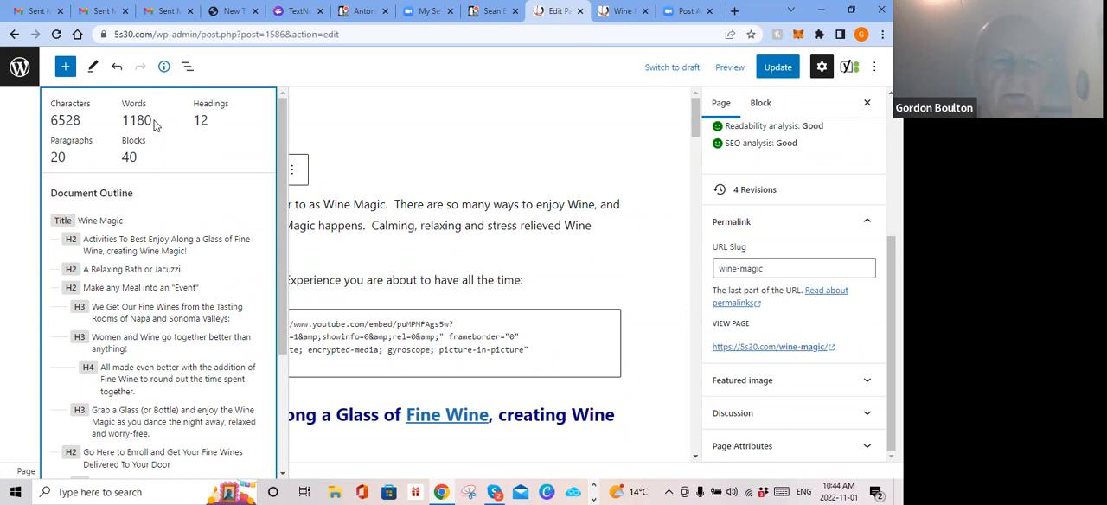
left_click(421, 142)
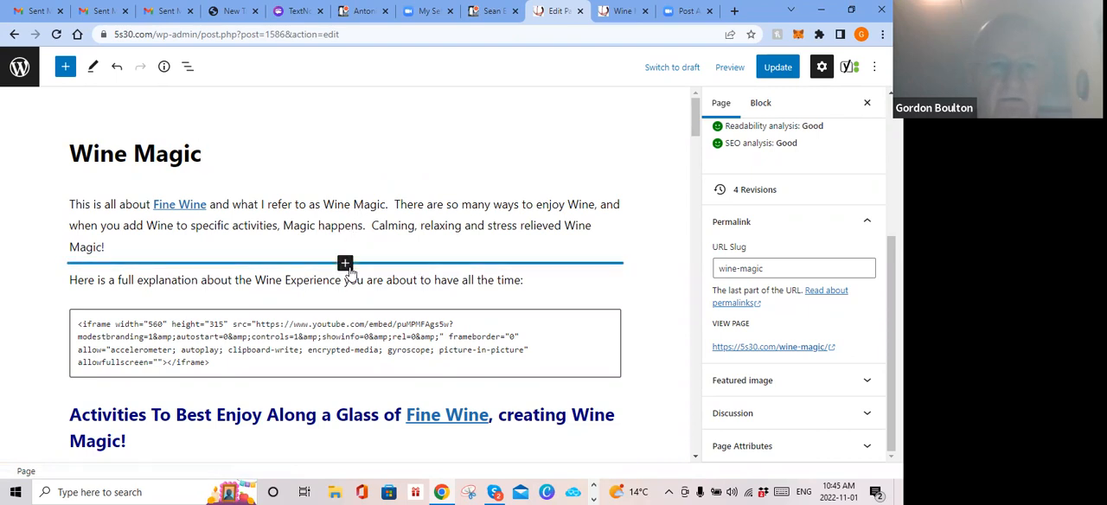
Step: Insert a paragraph below the introduction with a first name followed by "is writing wine magic in his words", and save
left_click(345, 264)
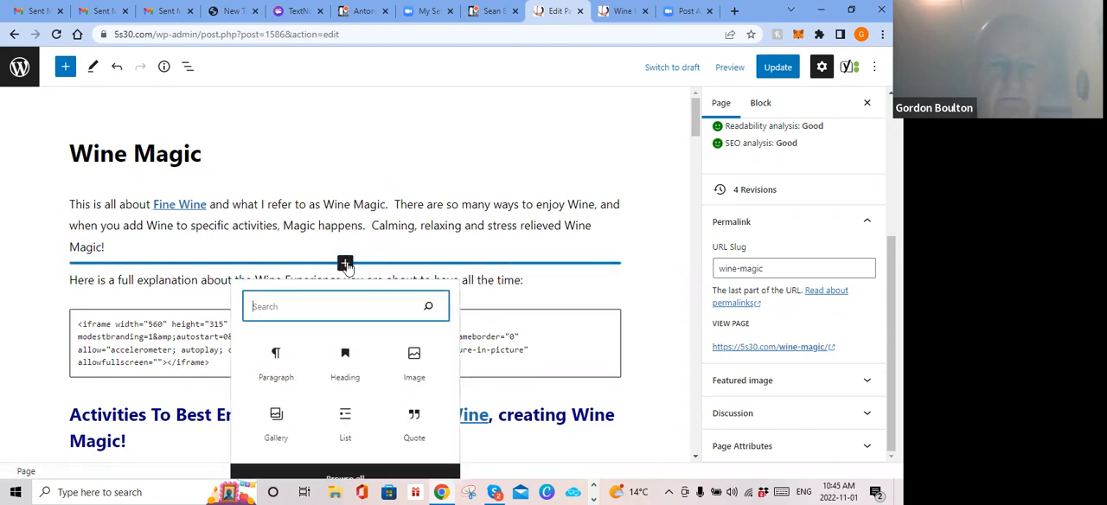
left_click(277, 357)
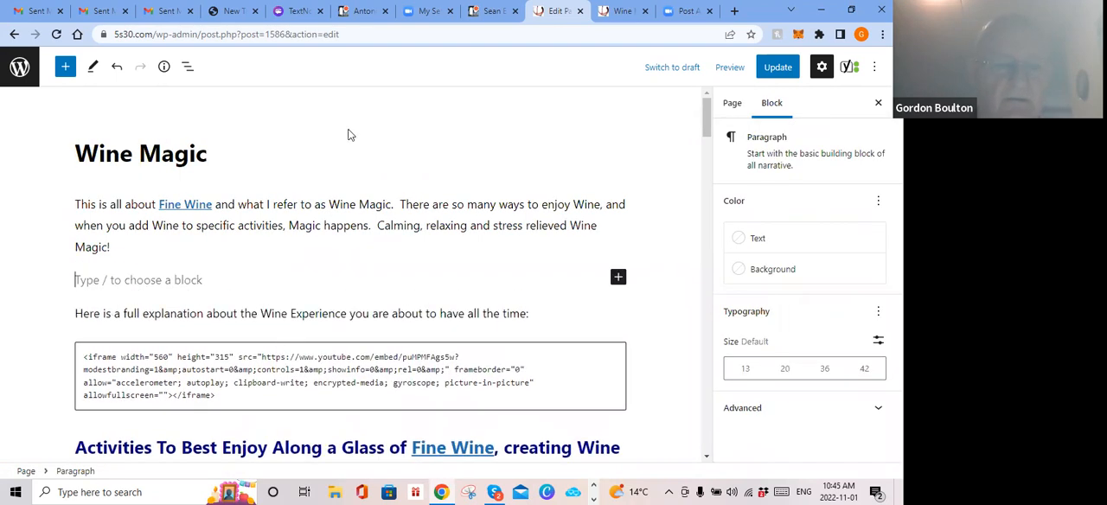
type("G")
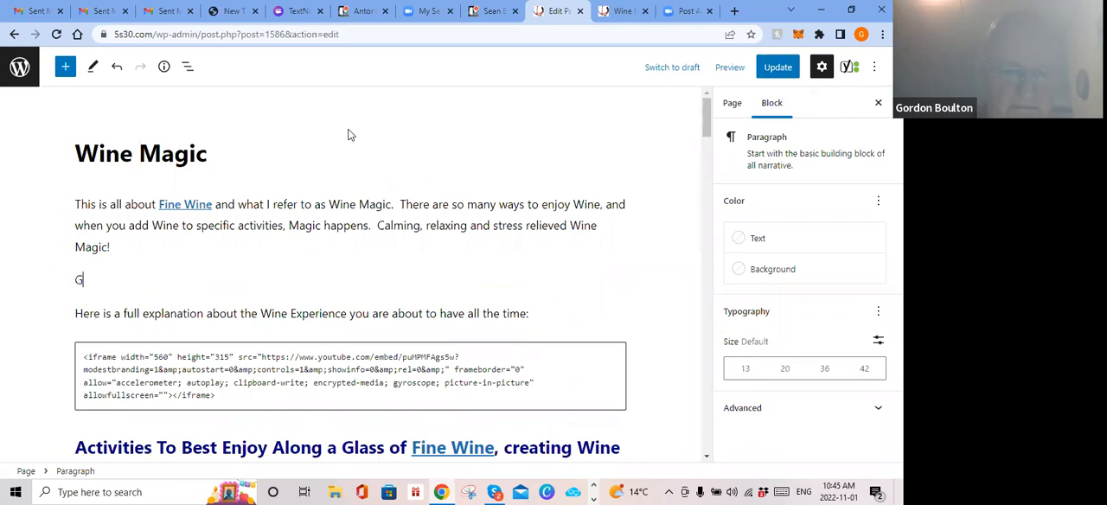
type("ord is wr")
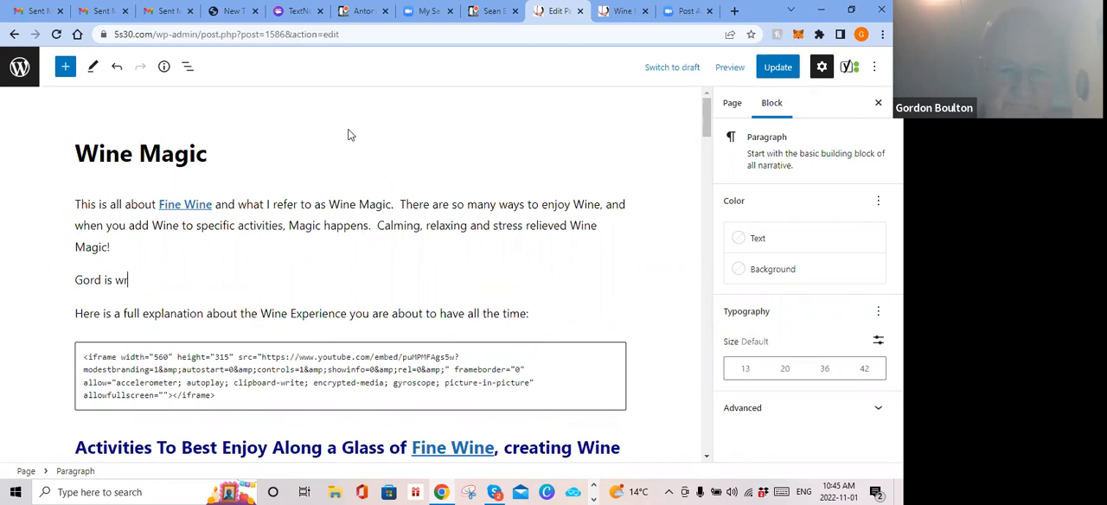
type("iting ")
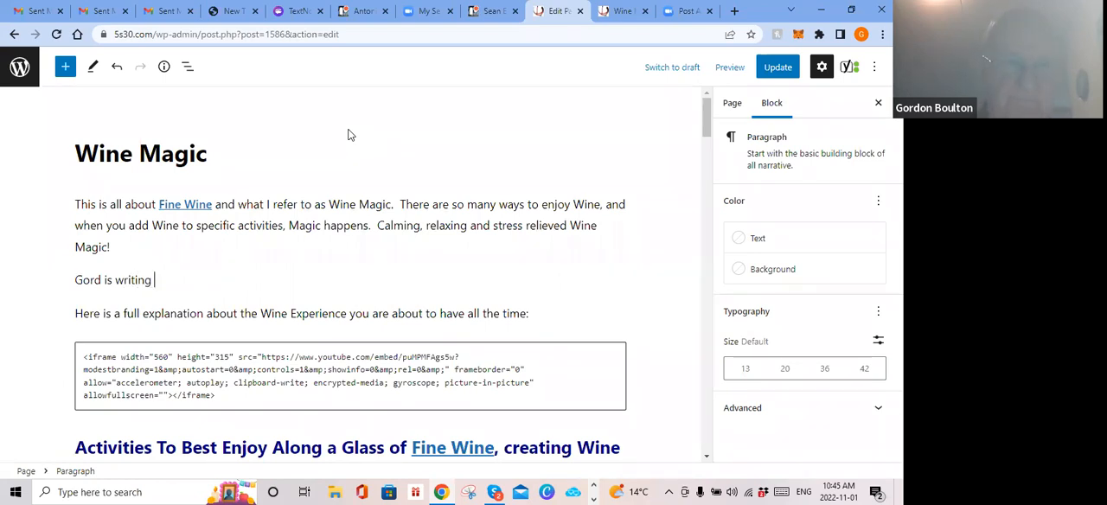
type("wine magic")
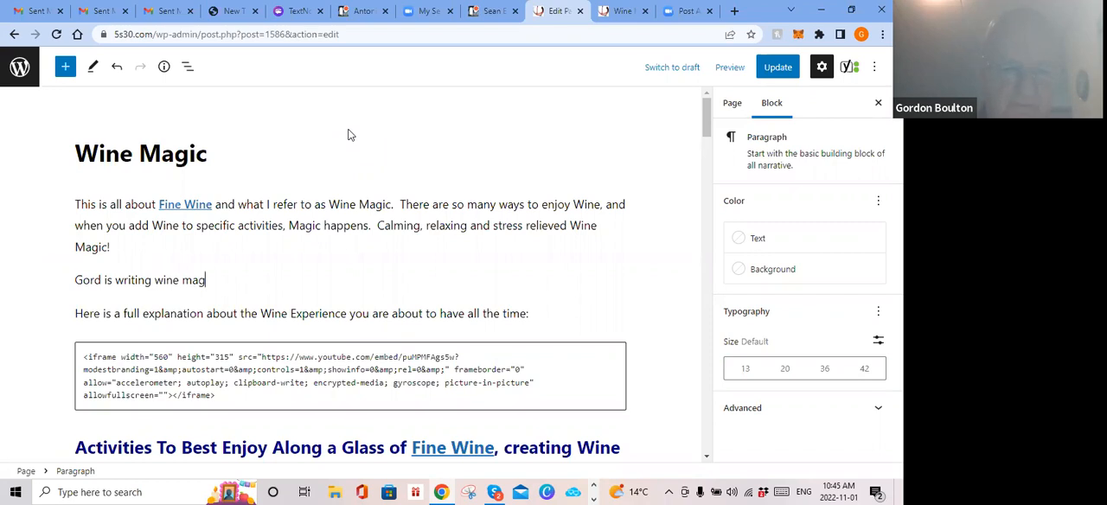
type(" in his words")
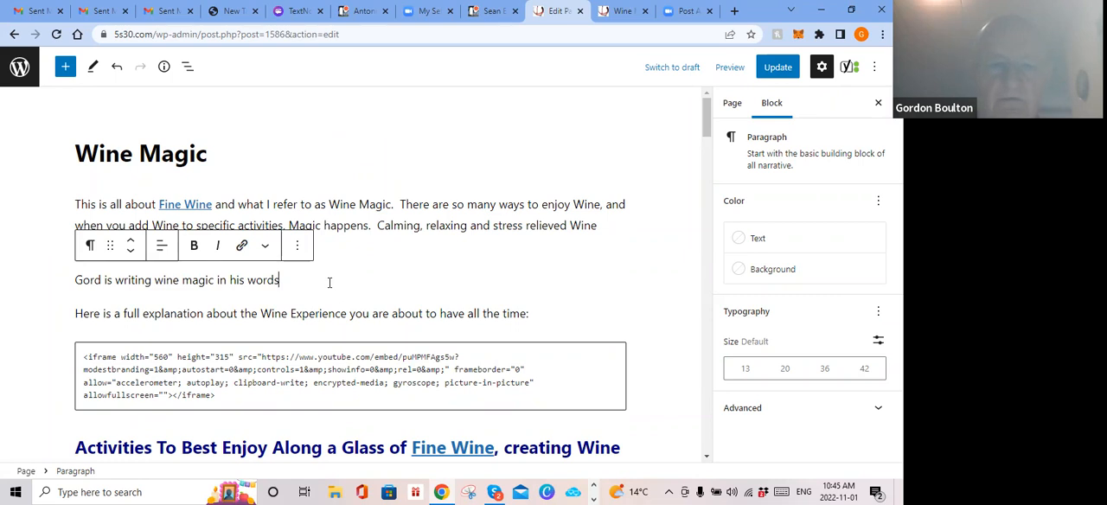
key("ctrl+s")
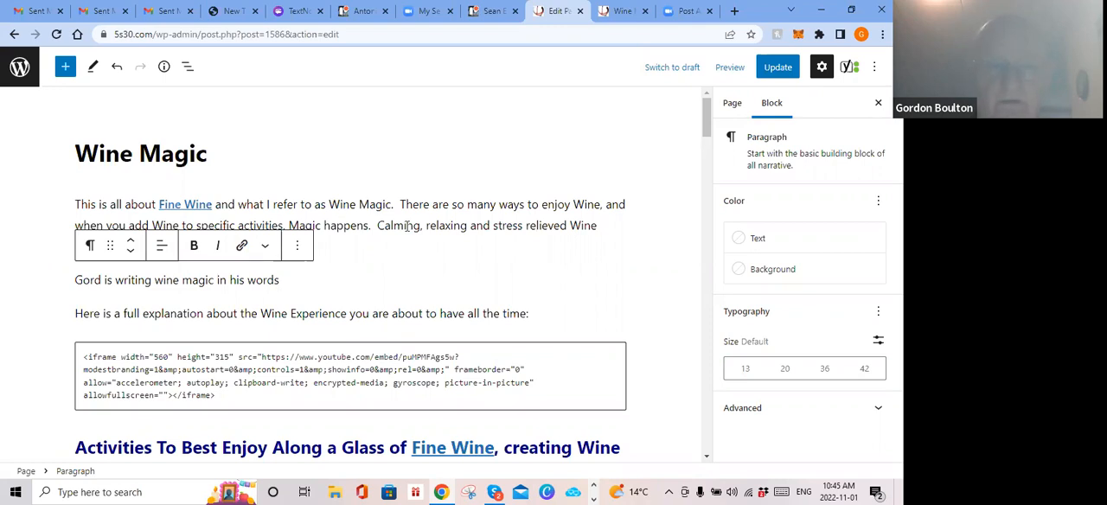
Step: Try removing the introductory paragraph that contains the Fine Wine link, and undo the removal
left_click(309, 204)
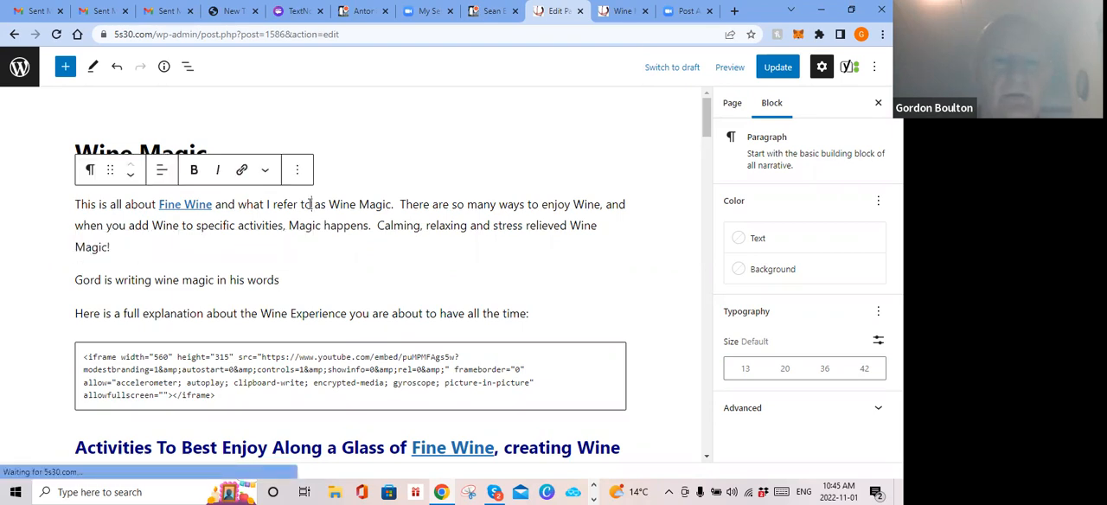
left_click(297, 170)
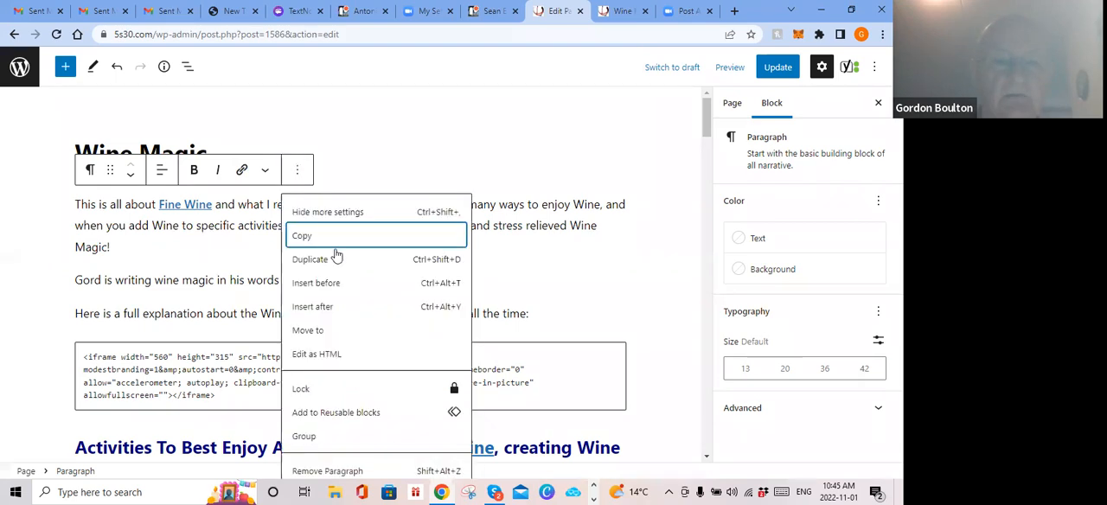
left_click(358, 471)
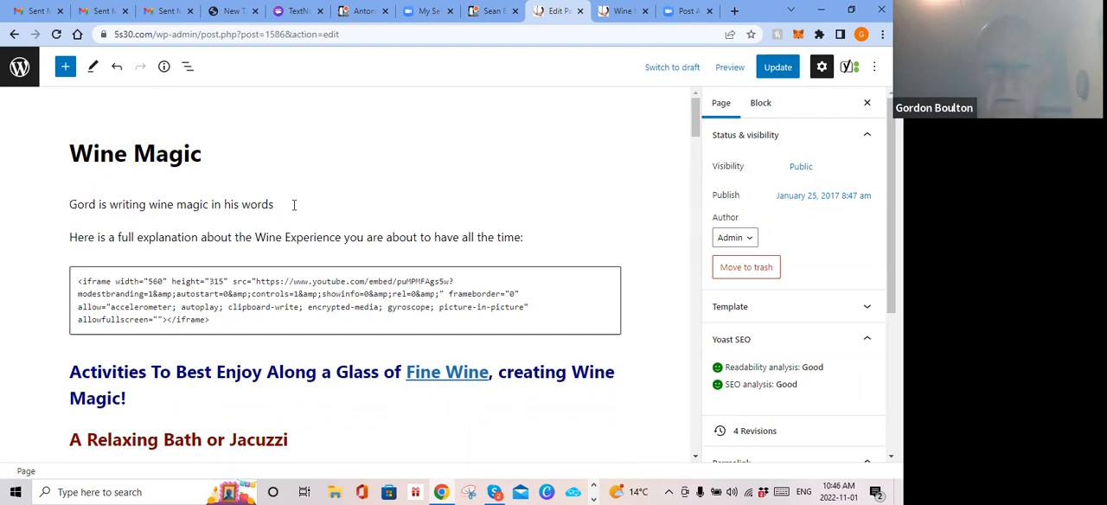
left_click(117, 68)
scroll(357, 172, "up", 1)
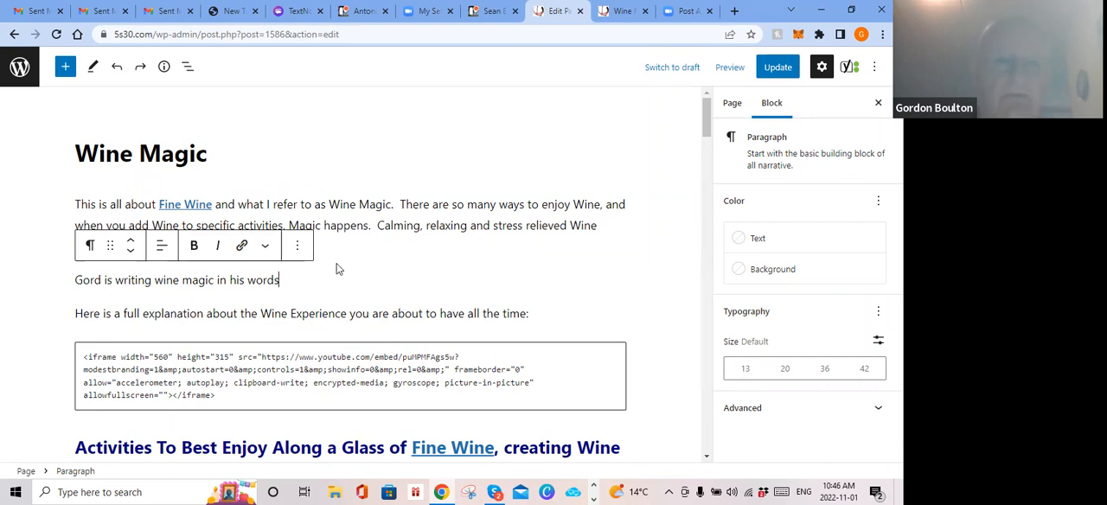
Step: Remove the added "is writing wine magic in his words" paragraph below the introduction
left_click(296, 248)
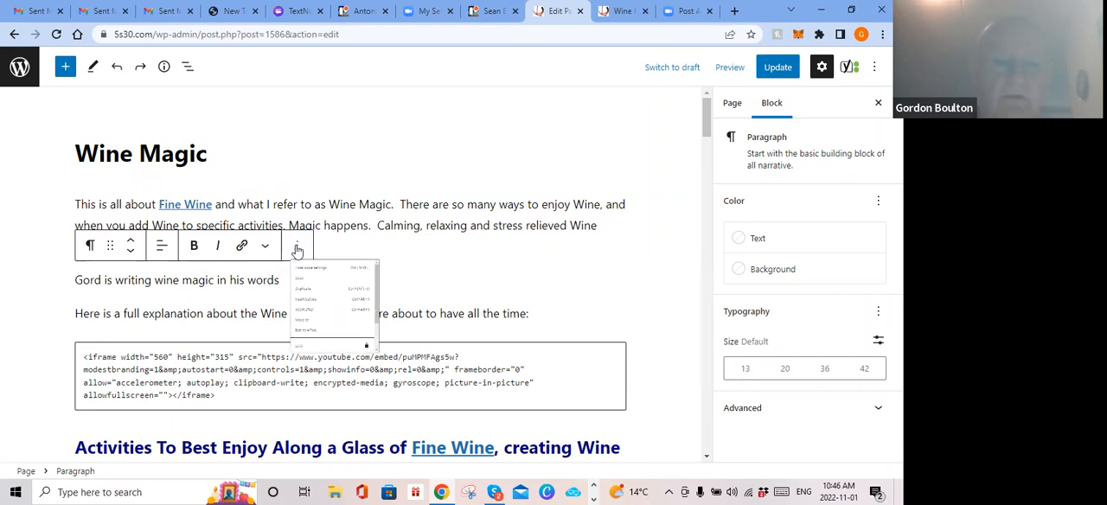
scroll(297, 249, "down", 4)
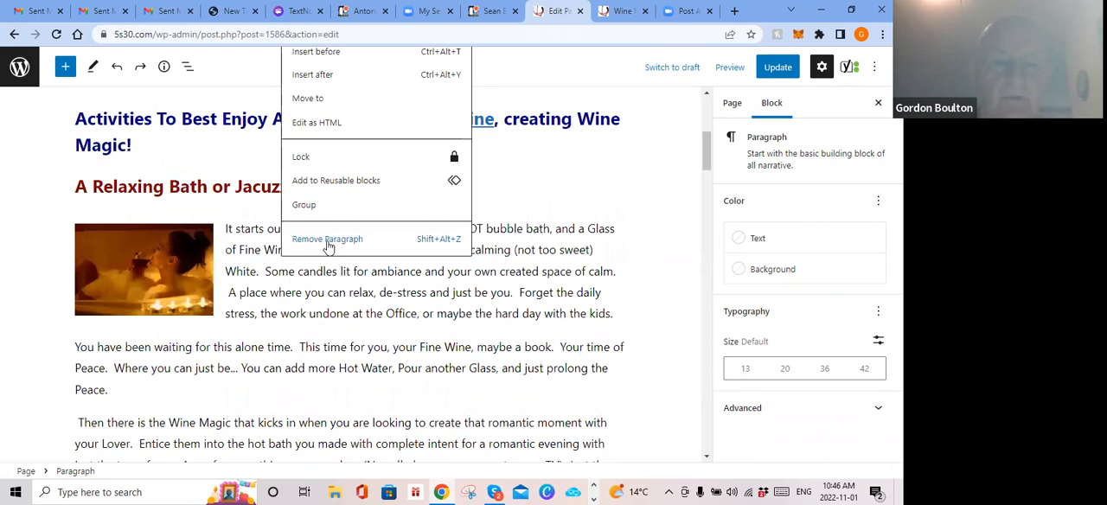
left_click(328, 242)
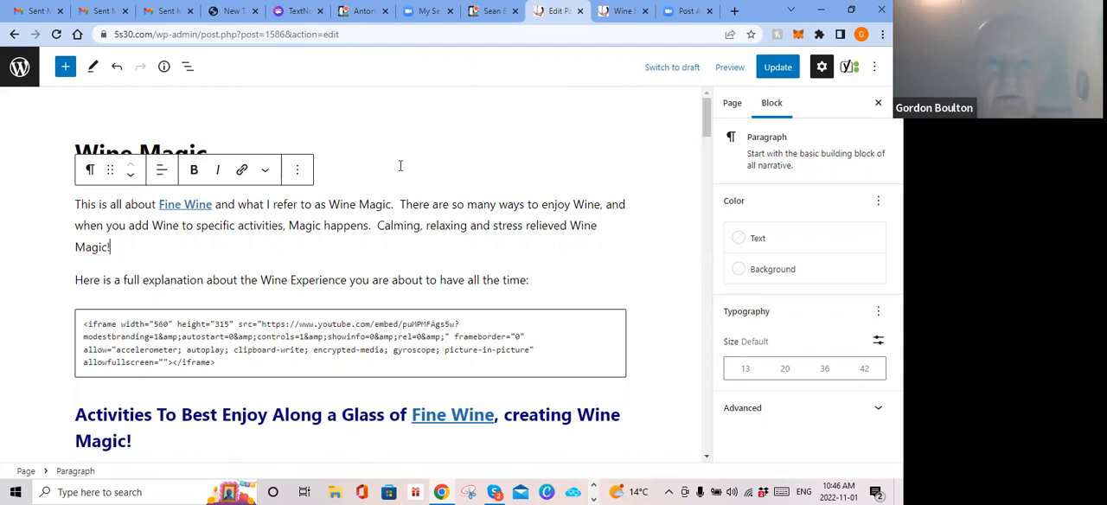
Step: Test the Fine Wine link in the intro of the Wine Magic page preview and look over the page it leads to
left_click(614, 7)
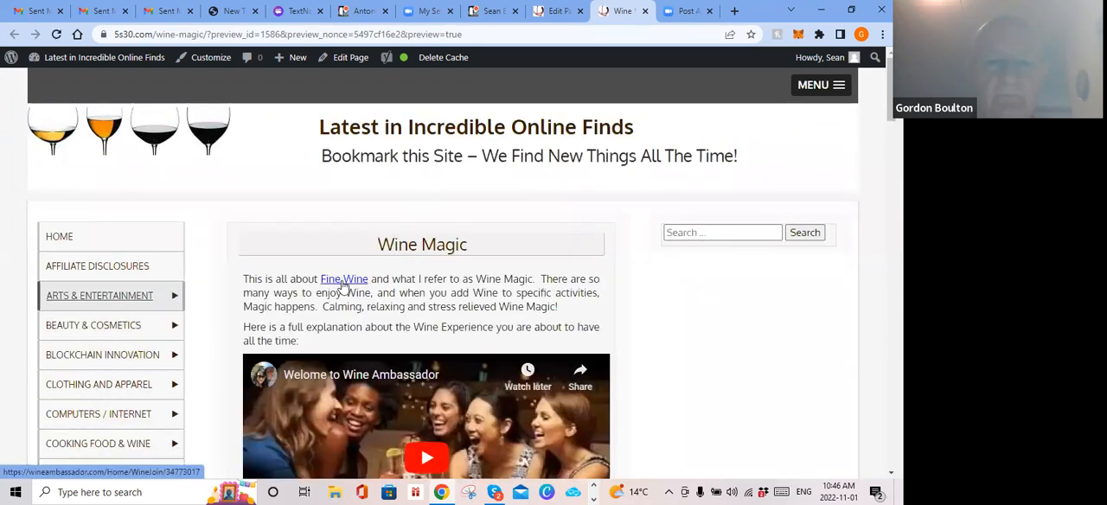
left_click(341, 286)
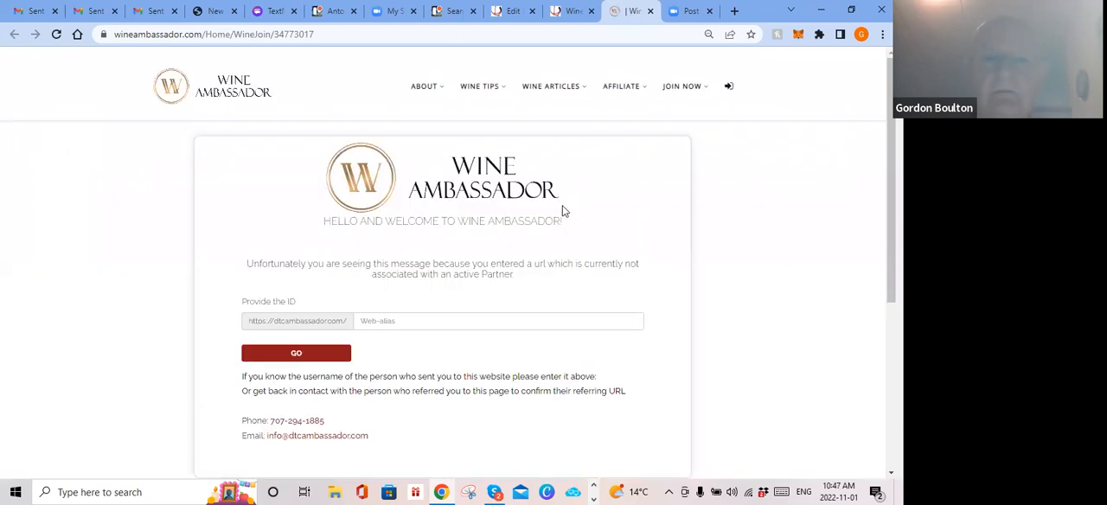
scroll(562, 206, "down", 2)
scroll(562, 211, "up", 2)
Step: Retest the Fine Wine link from the preview, look over its destination, and close both opened Wine Ambassador pages
left_click(566, 19)
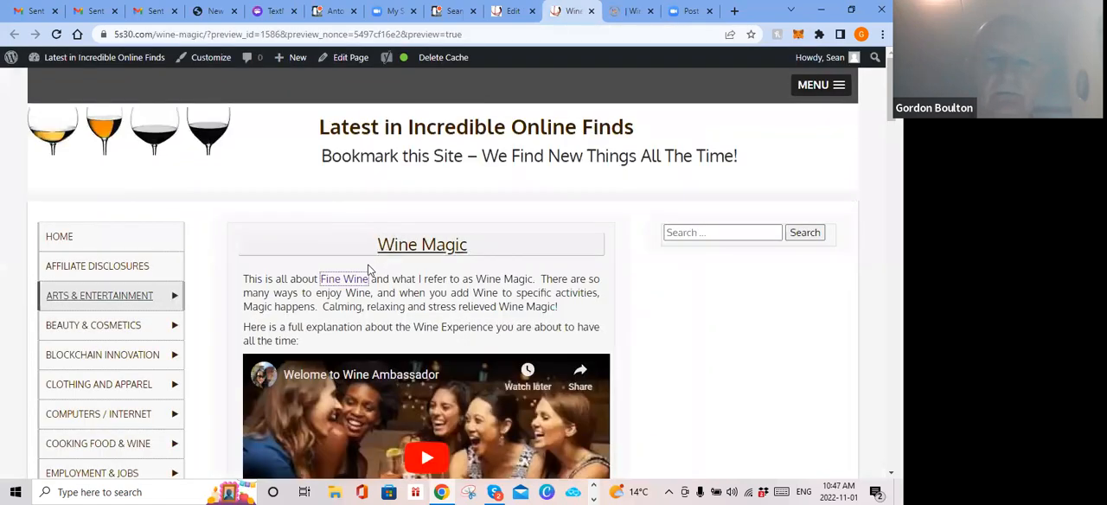
left_click(344, 279)
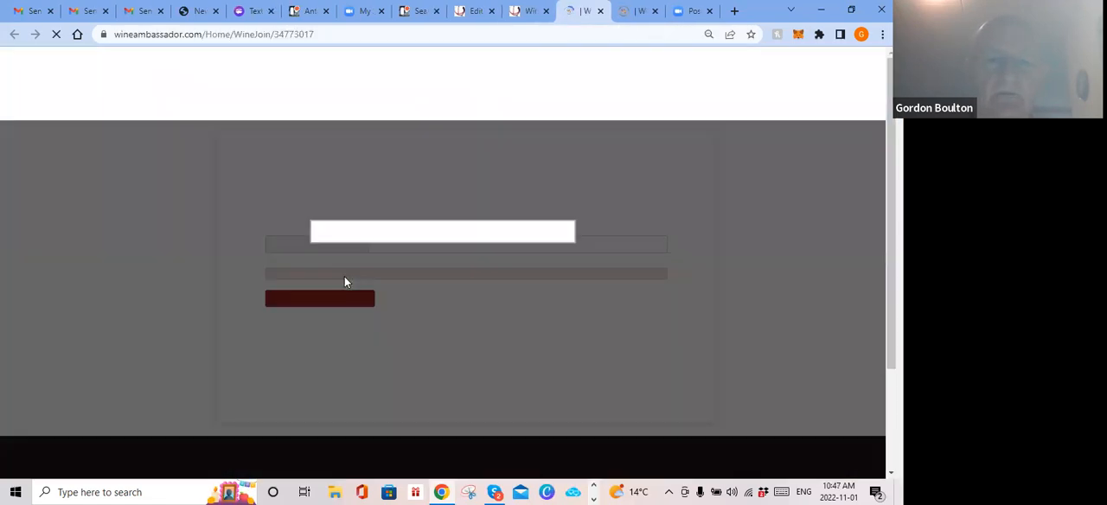
scroll(463, 268, "down", 2)
scroll(464, 271, "up", 1)
scroll(464, 271, "up", 1)
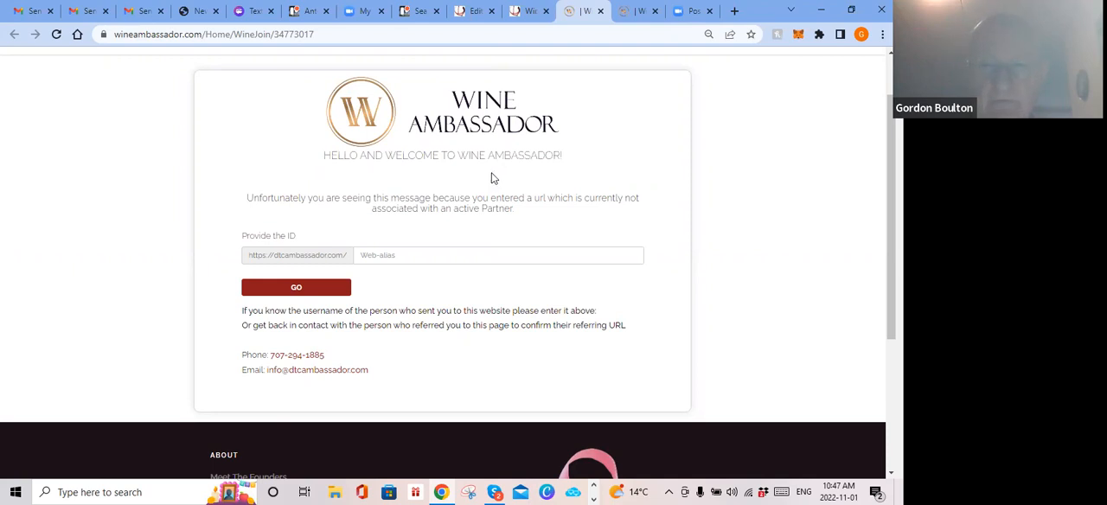
left_click(527, 13)
left_click(600, 12)
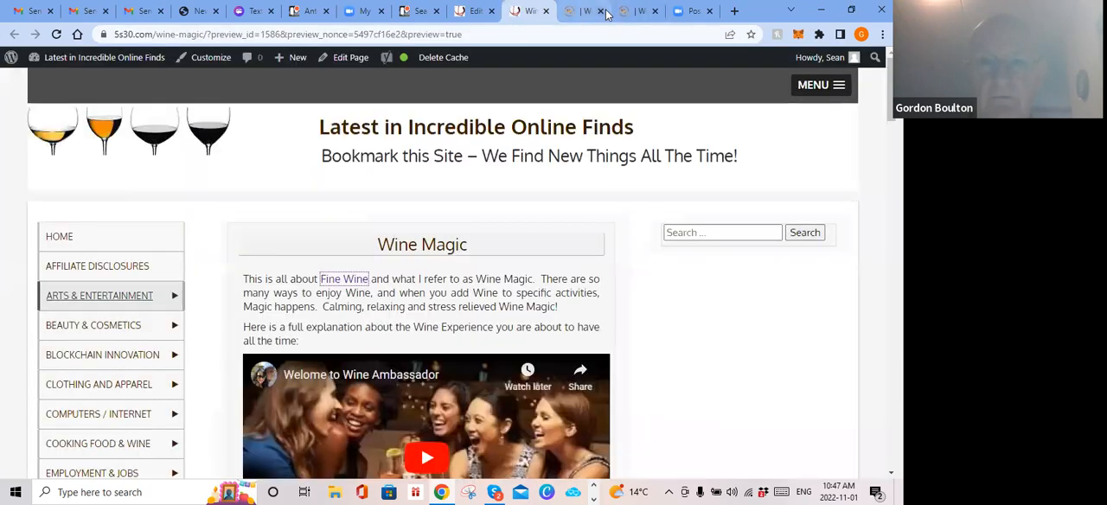
left_click(600, 11)
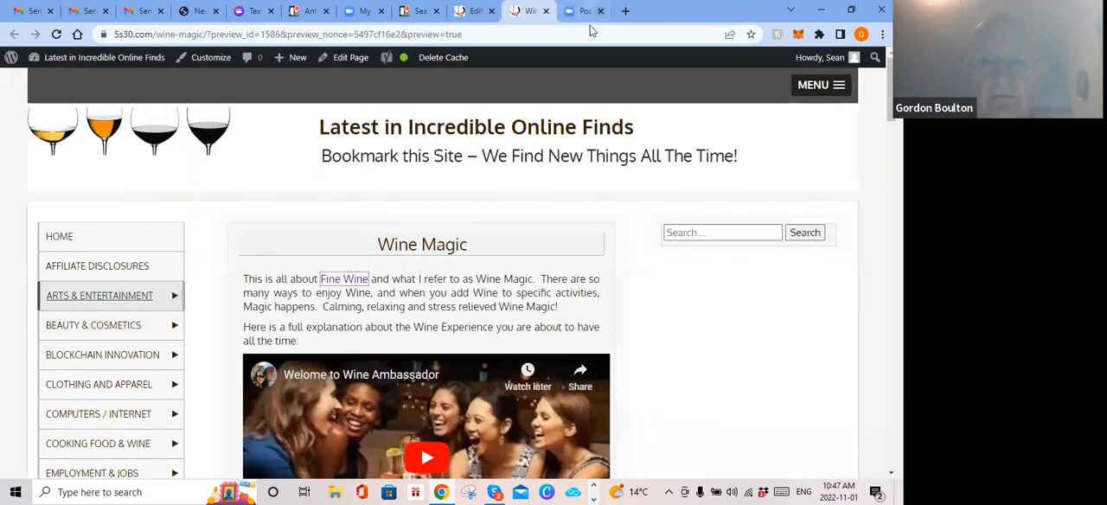
Step: Follow the Fine Wine link once more, read through the Wine Ambassador page, and close it
left_click(343, 284)
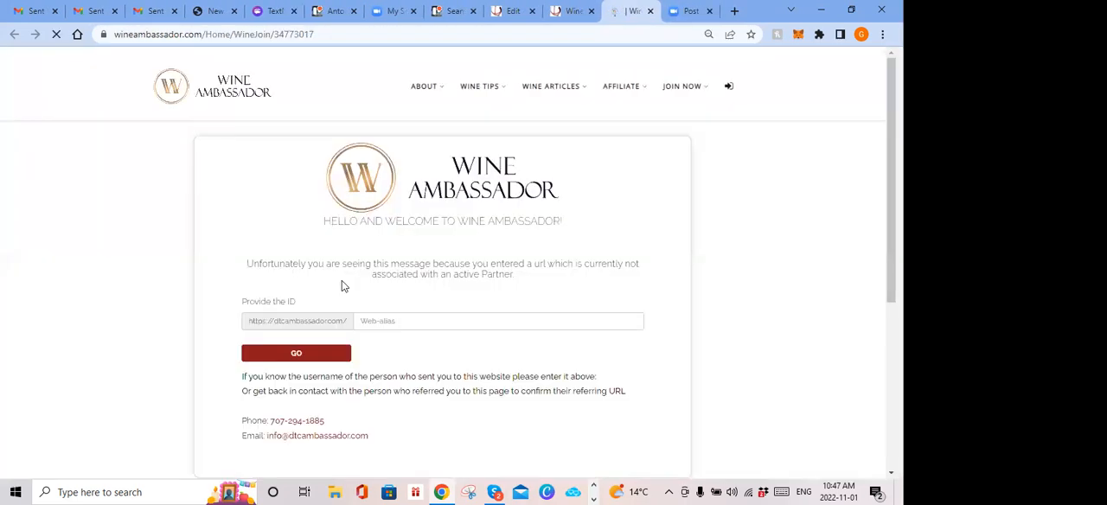
scroll(342, 280, "down", 3)
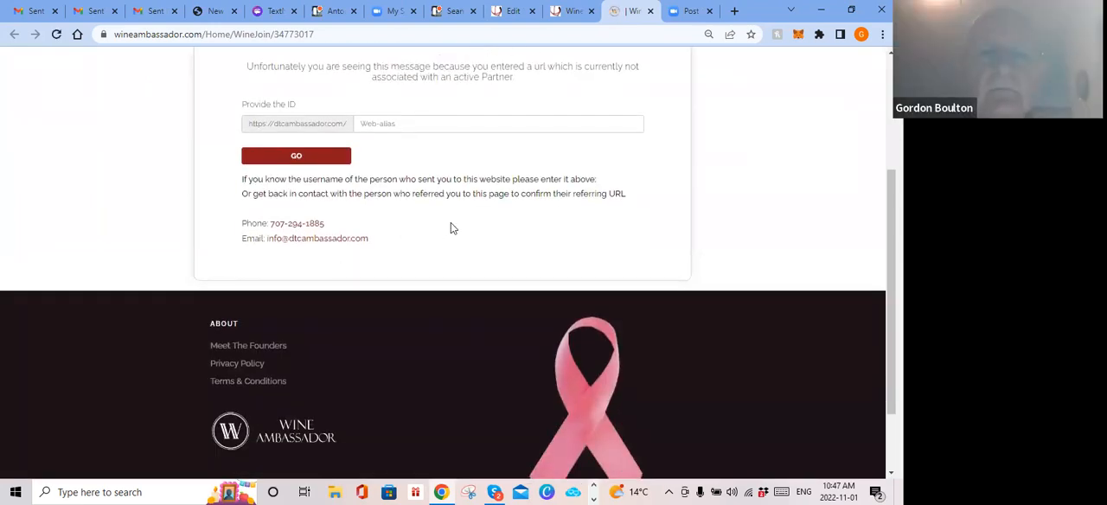
scroll(451, 224, "up", 3)
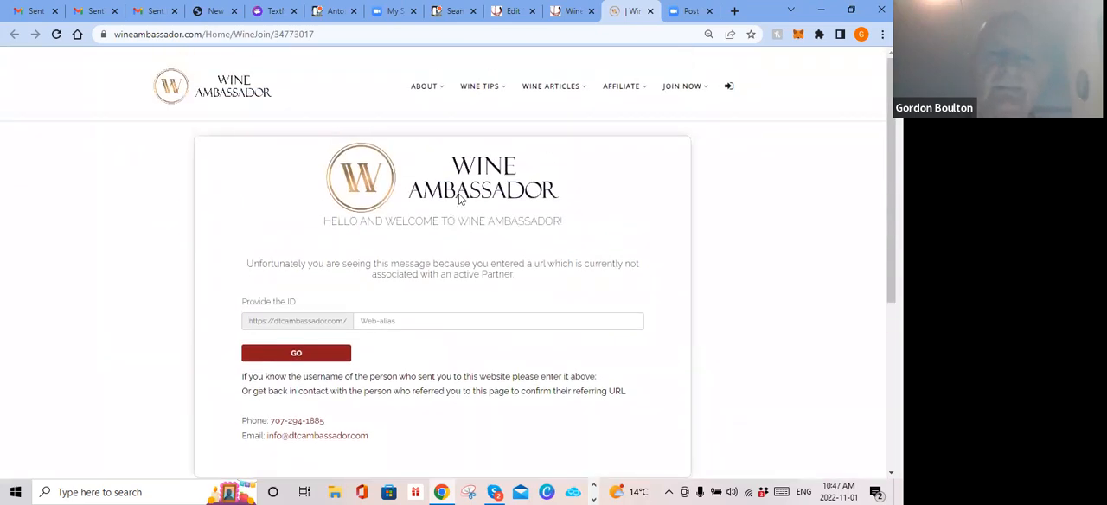
left_click(650, 12)
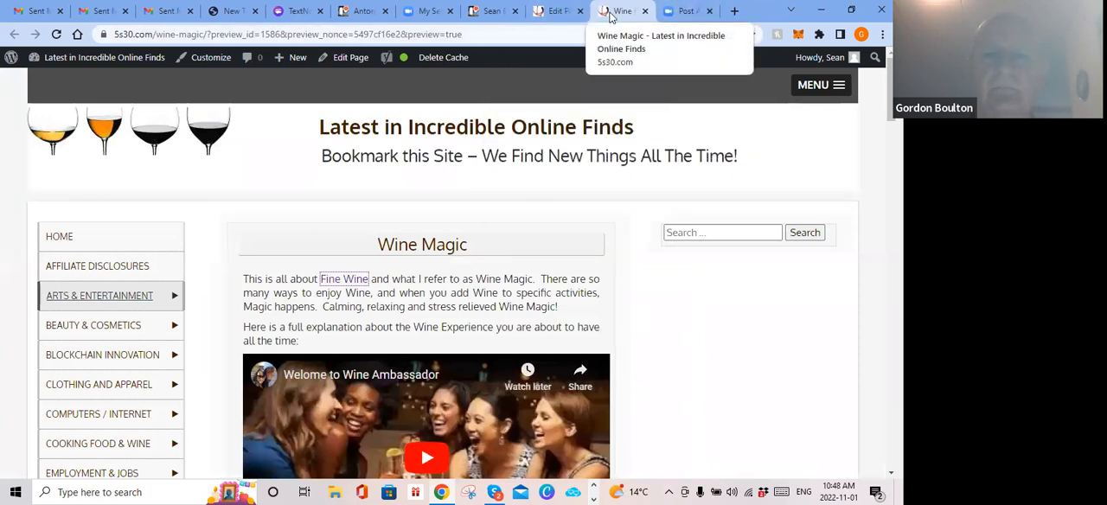
left_click(734, 12)
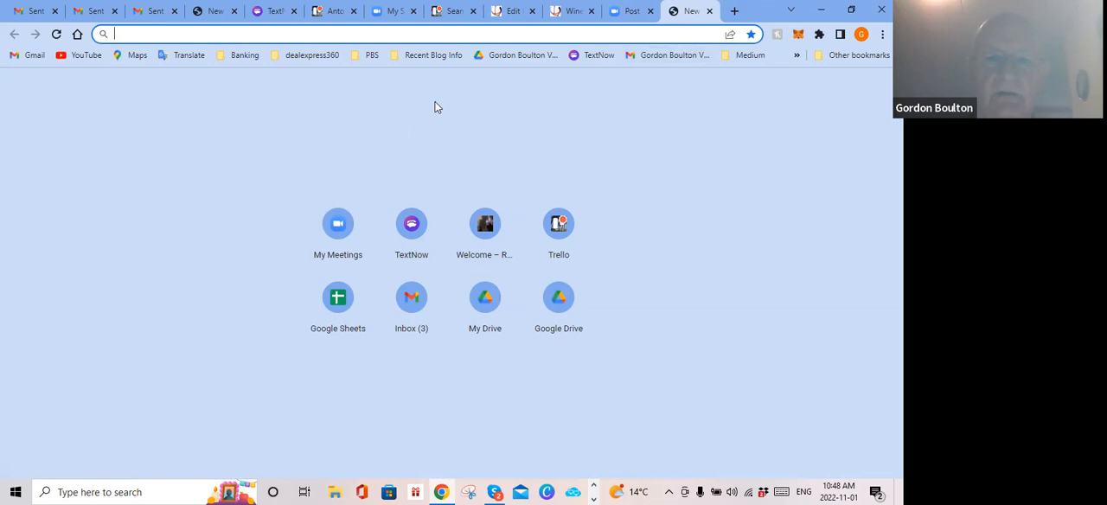
left_click(710, 11)
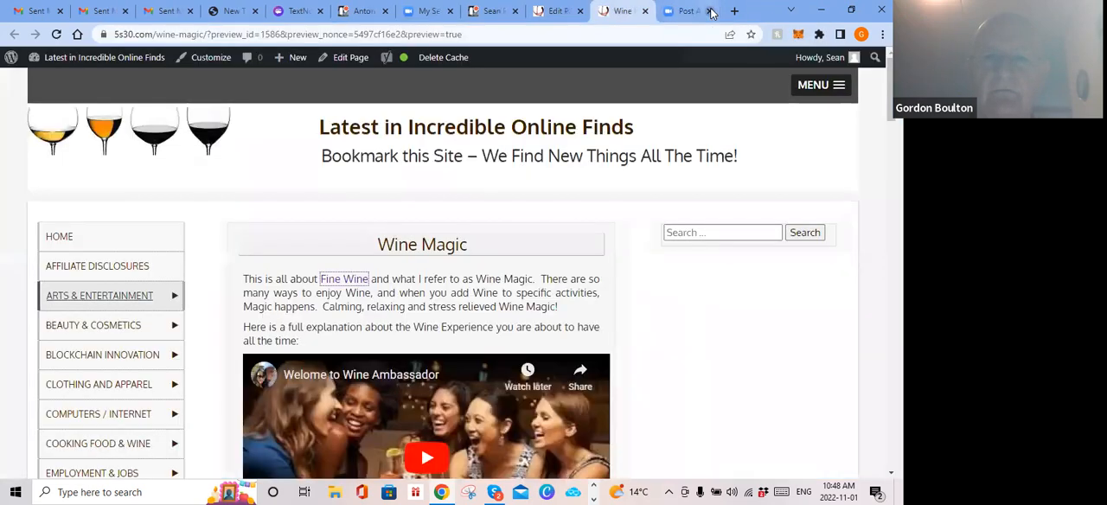
Step: In the page editor, correct the affiliate ID at the end of the Wine Ambassador address of the introduction's Fine Wine link
left_click(560, 11)
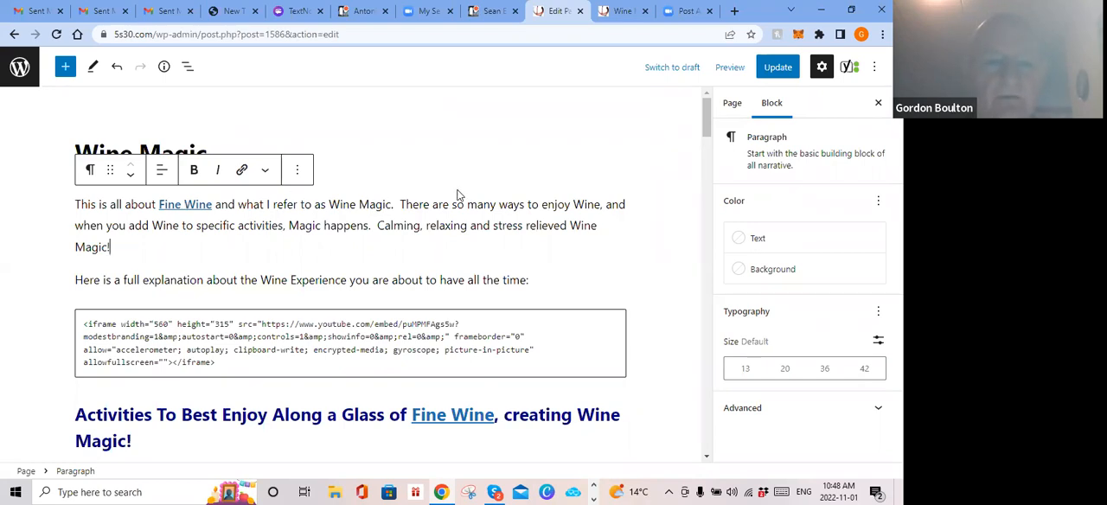
left_click(178, 204)
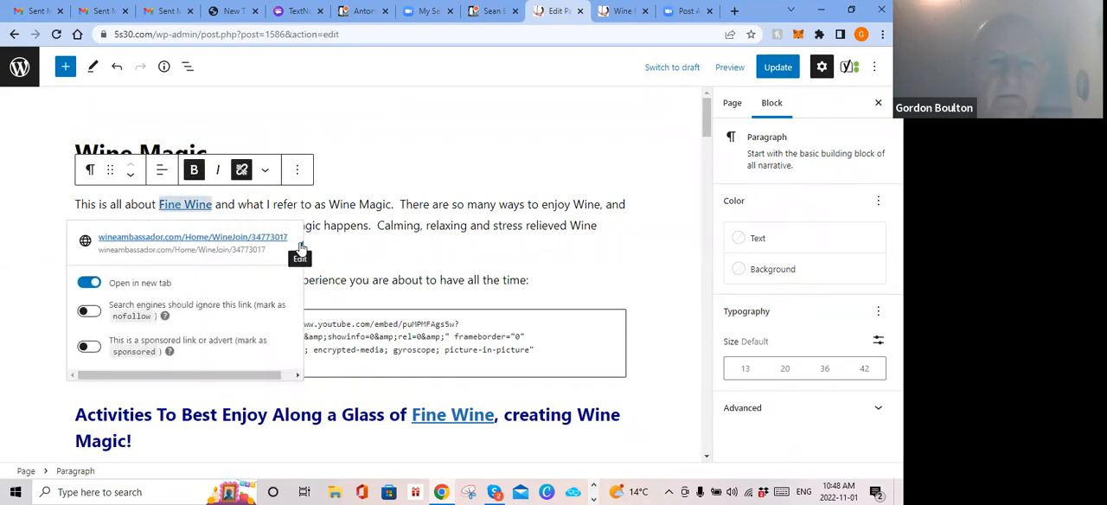
left_click(301, 247)
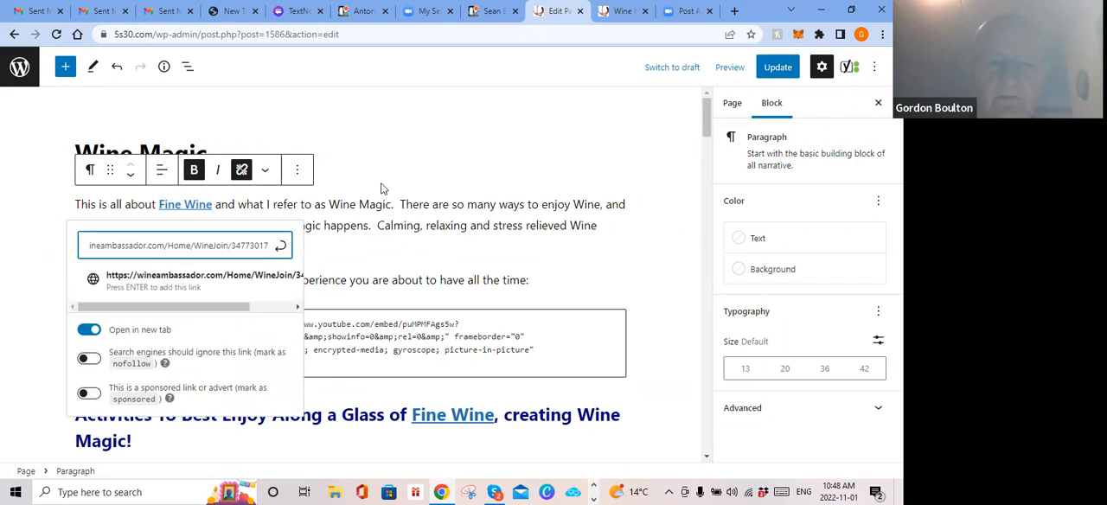
key("Left")
key("Left")
key("Left")
key("Left")
key("Left")
key("Left")
key("Left")
key("Left")
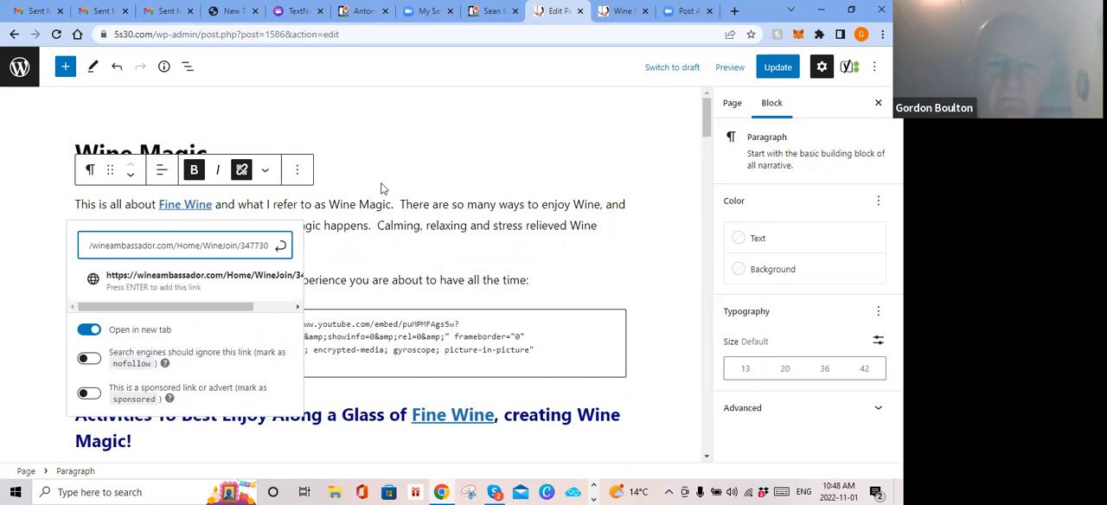
key("BackSpace")
key("BackSpace")
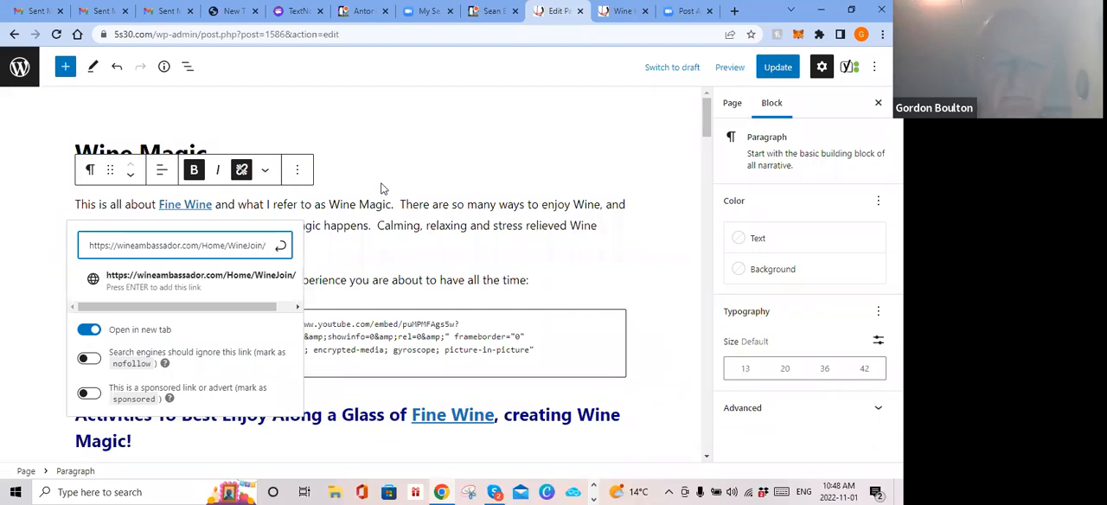
type("3")
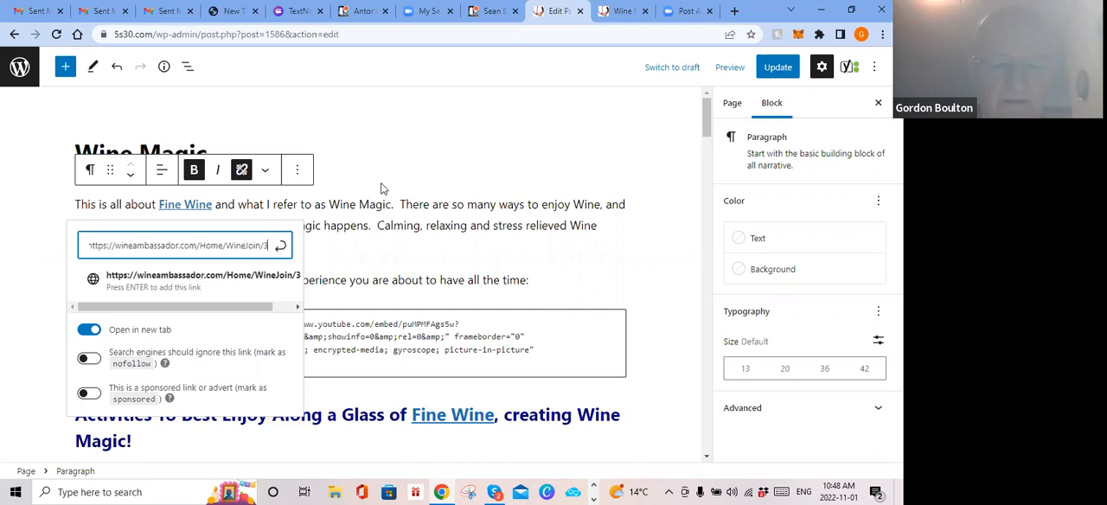
type("47781")
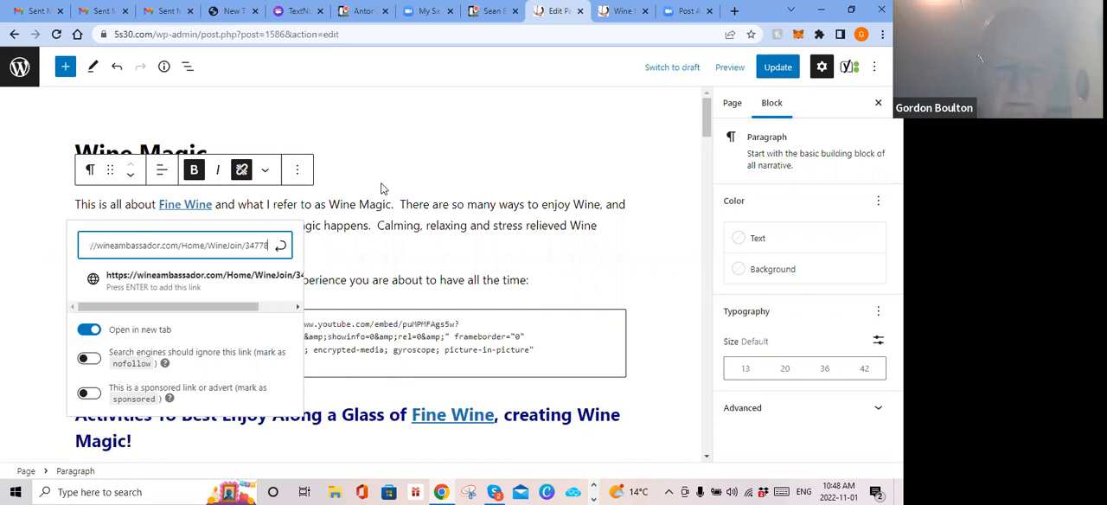
key("BackSpace")
type("017")
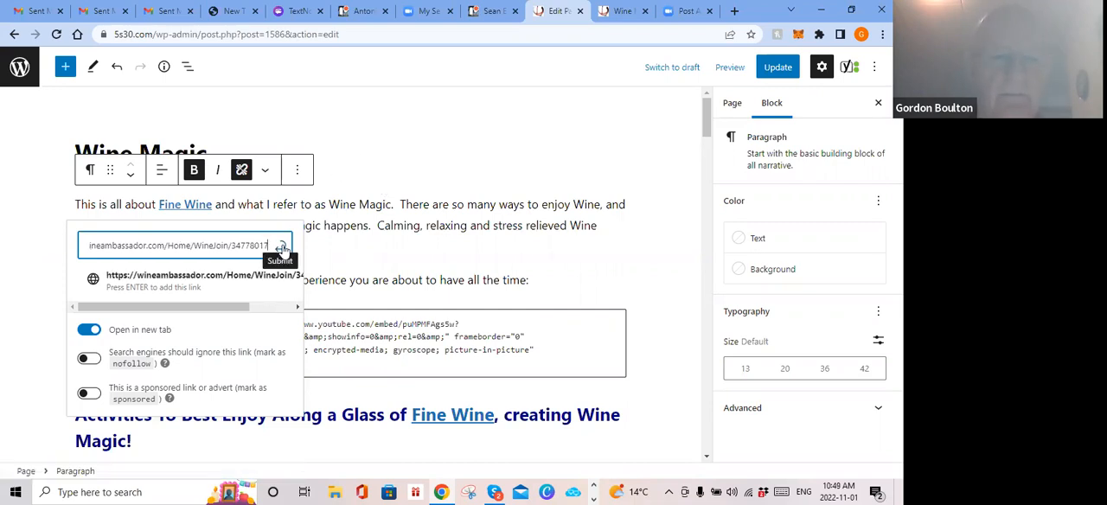
left_click(282, 247)
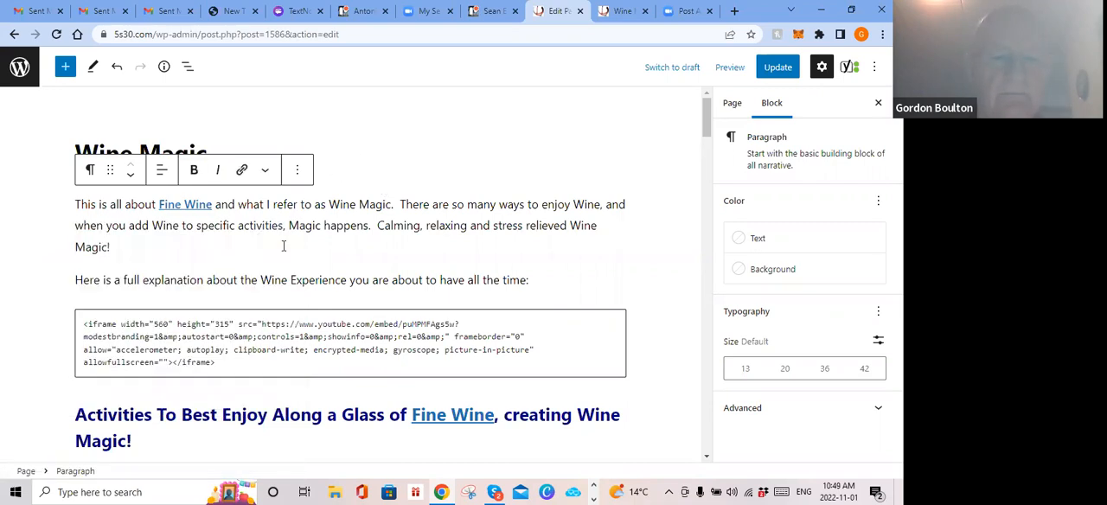
Step: Set the introduction's Fine Wine link to open in a new tab
left_click(195, 212)
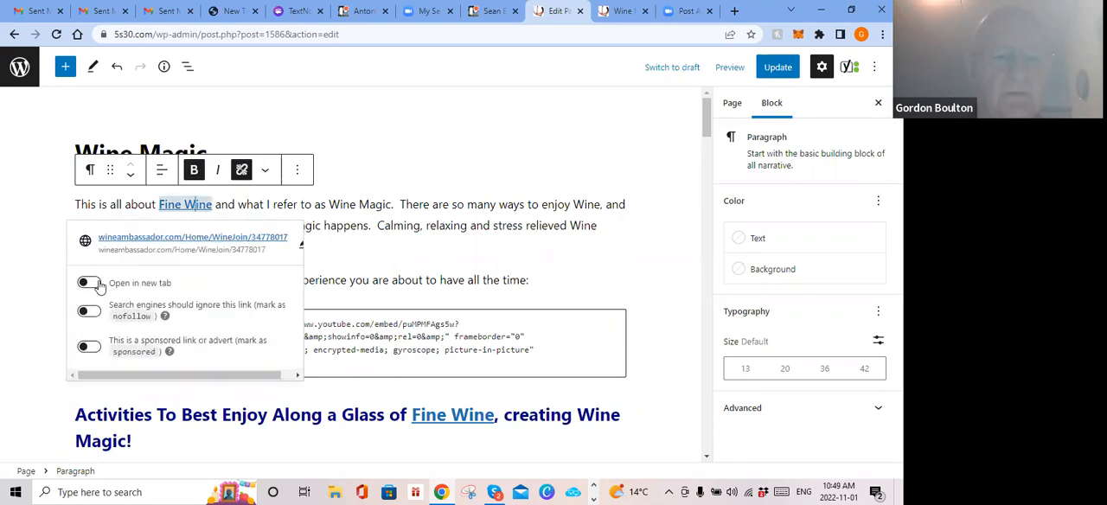
left_click(95, 286)
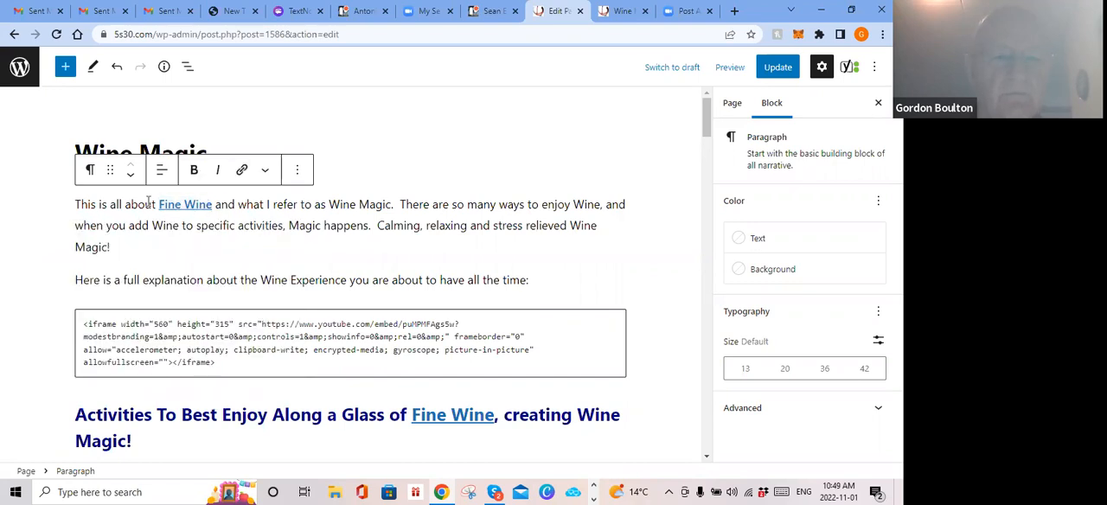
left_click(190, 207)
left_click(90, 282)
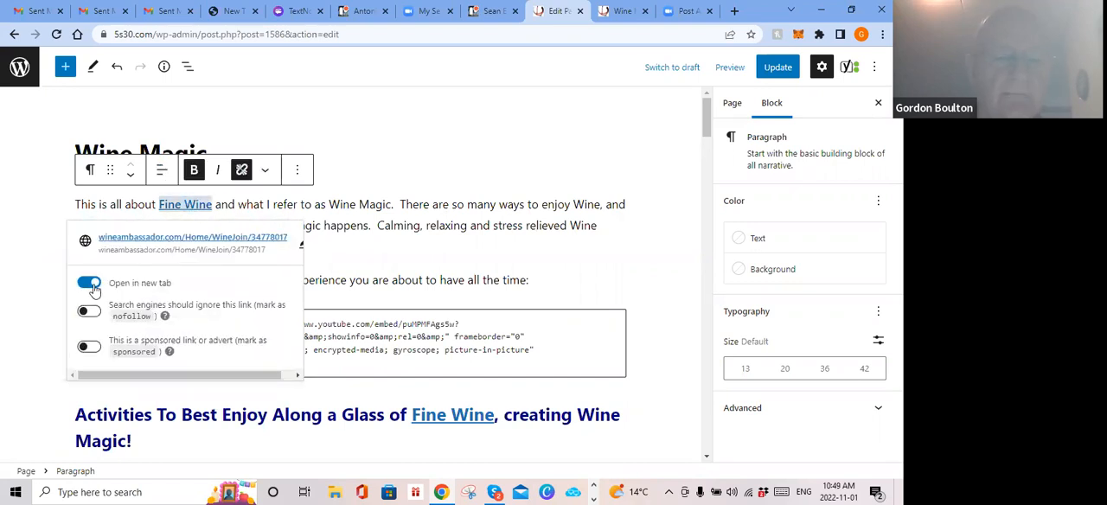
Step: Test the Fine Wine link from the existing Wine Magic preview and close the Wine Ambassador page it opens
left_click(622, 11)
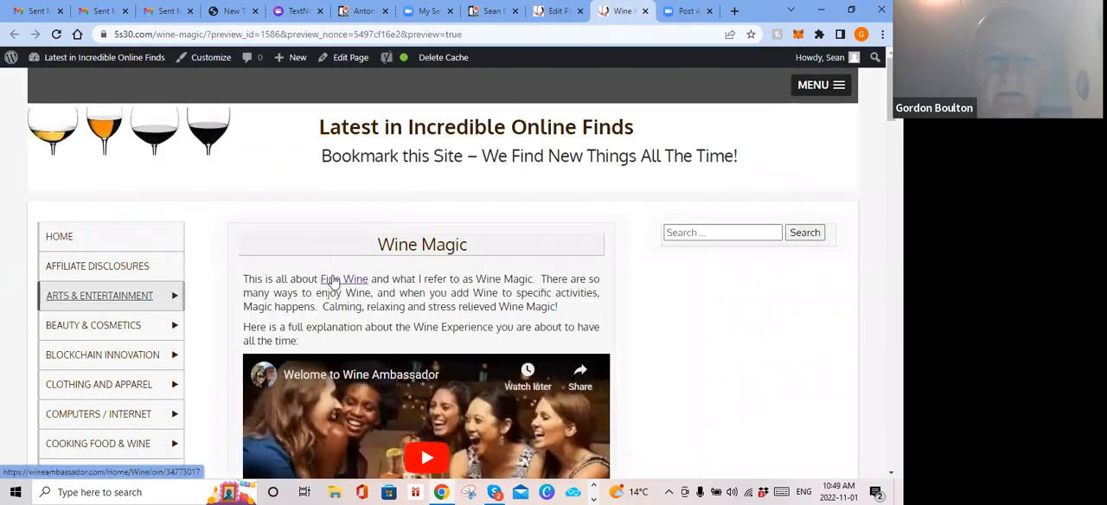
left_click(335, 280)
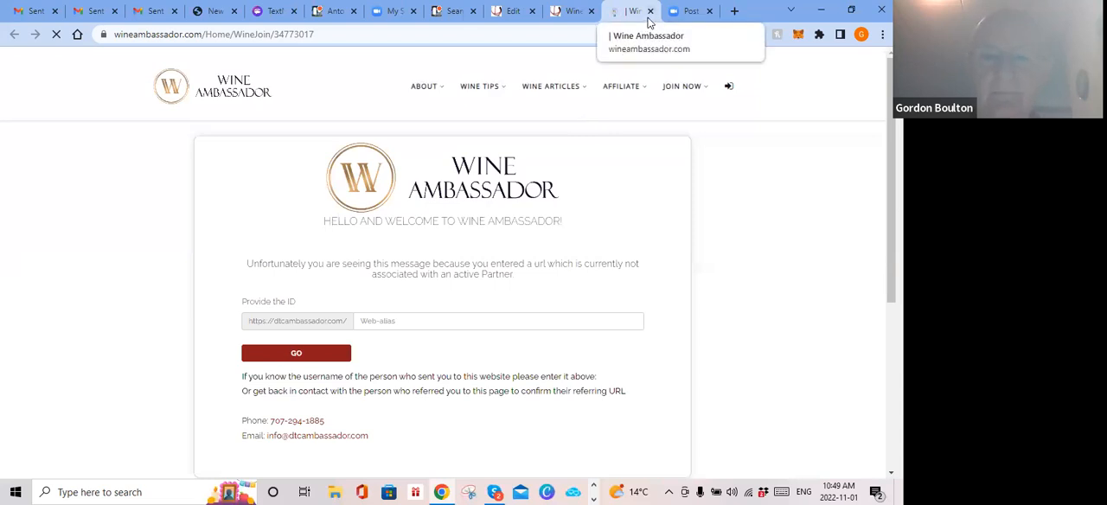
left_click(569, 15)
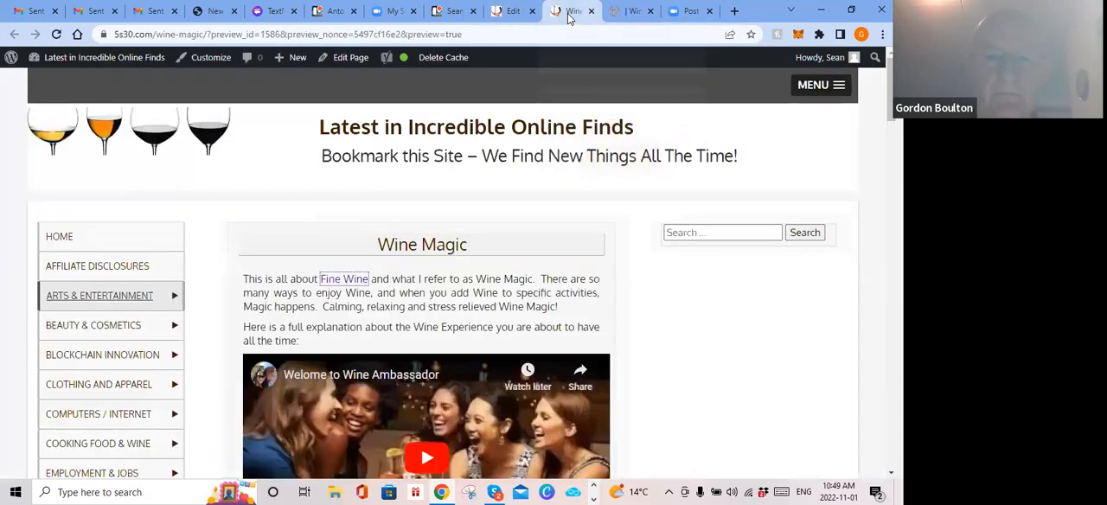
left_click(650, 12)
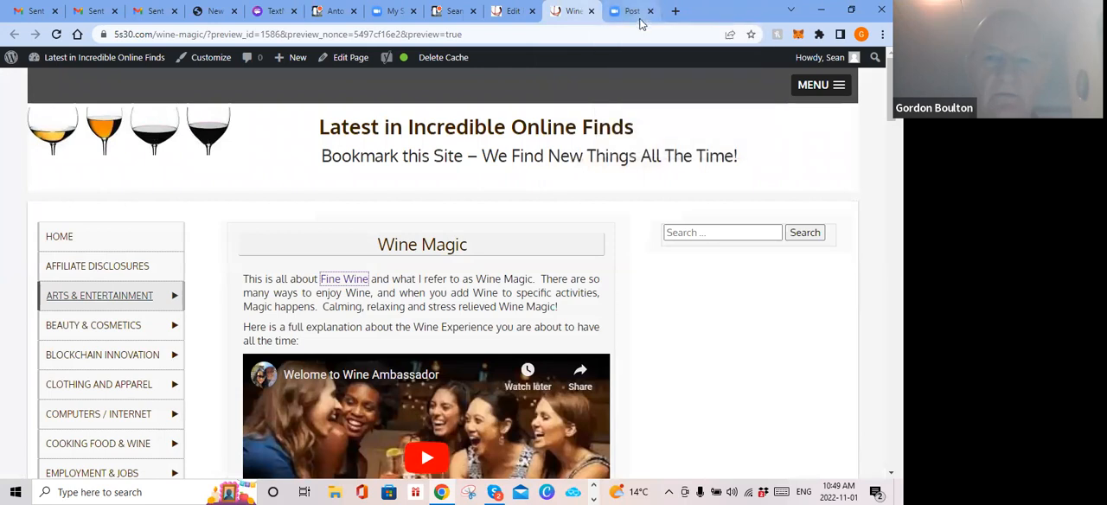
Step: Return to the page editor and copy the address of the introduction's Fine Wine link
left_click(511, 11)
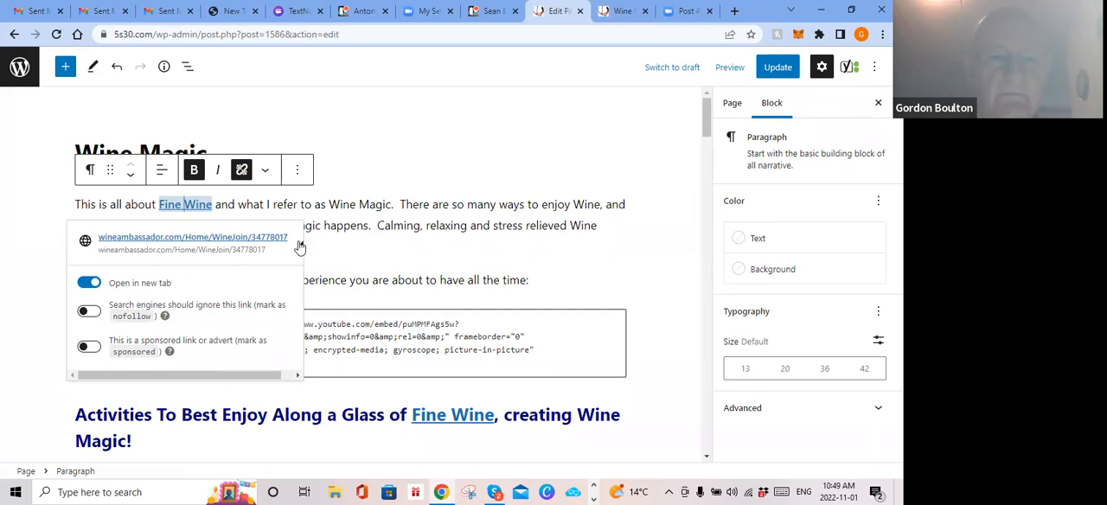
left_click(467, 152)
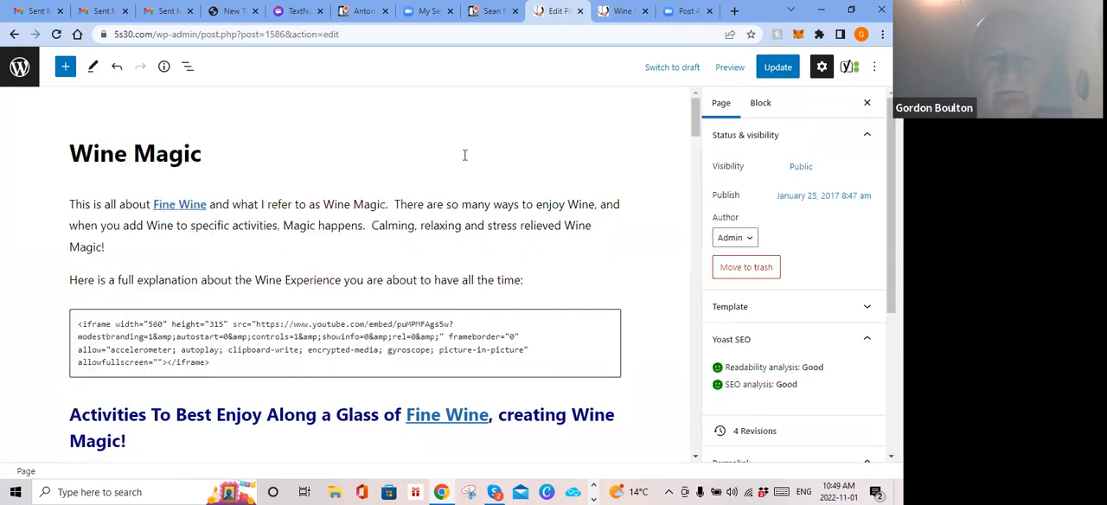
key("ctrl+s")
right_click(180, 204)
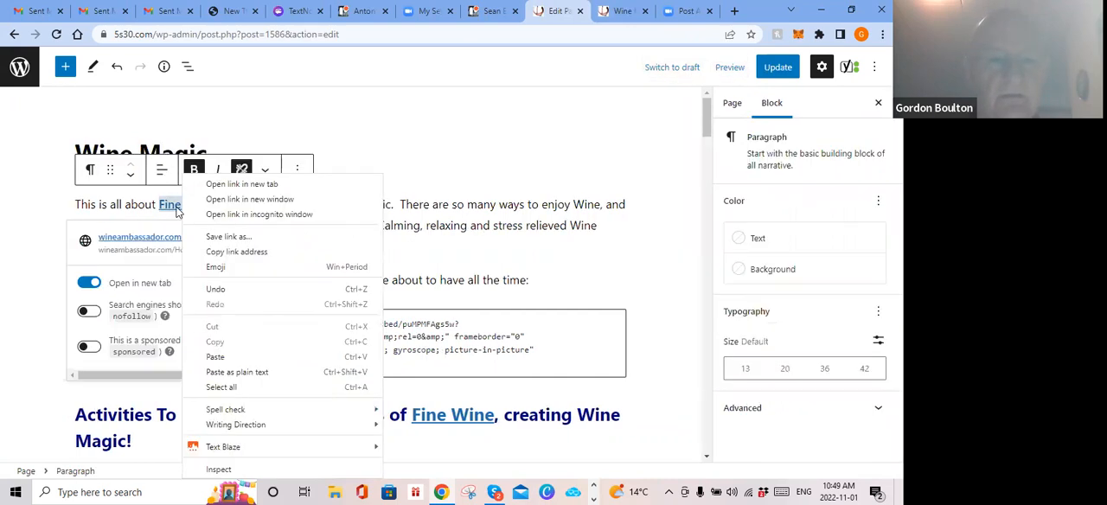
right_click(159, 240)
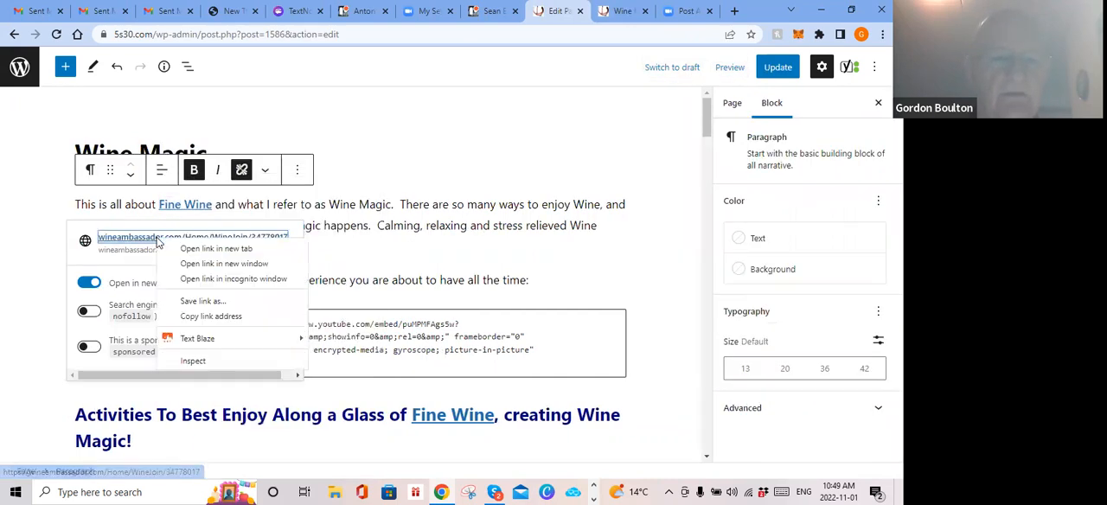
left_click(208, 316)
Step: Replace the address of the Fine Wine link in the "Activities To Best Enjoy" heading with the copied Wine Ambassador address
scroll(485, 273, "down", 2)
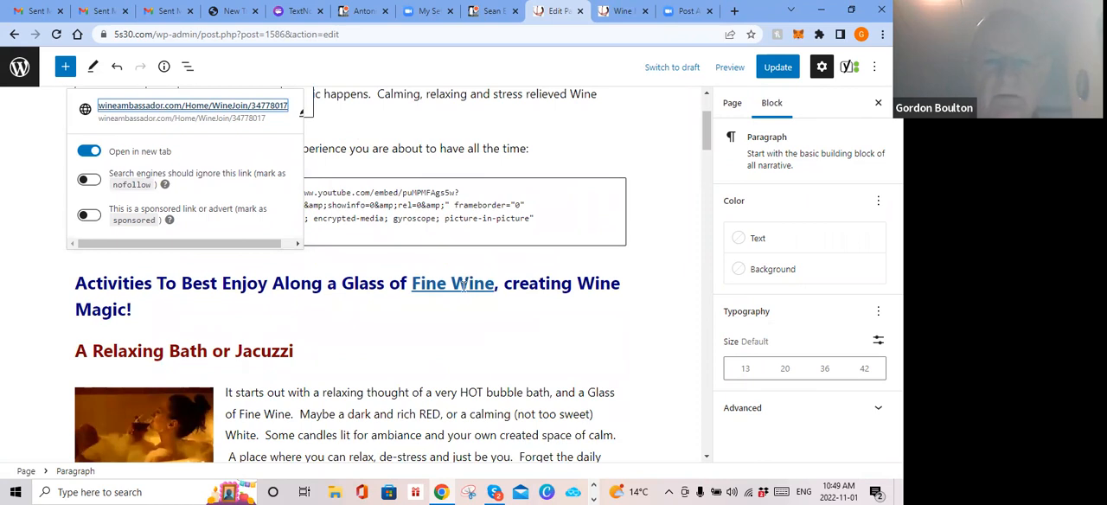
left_click(464, 287)
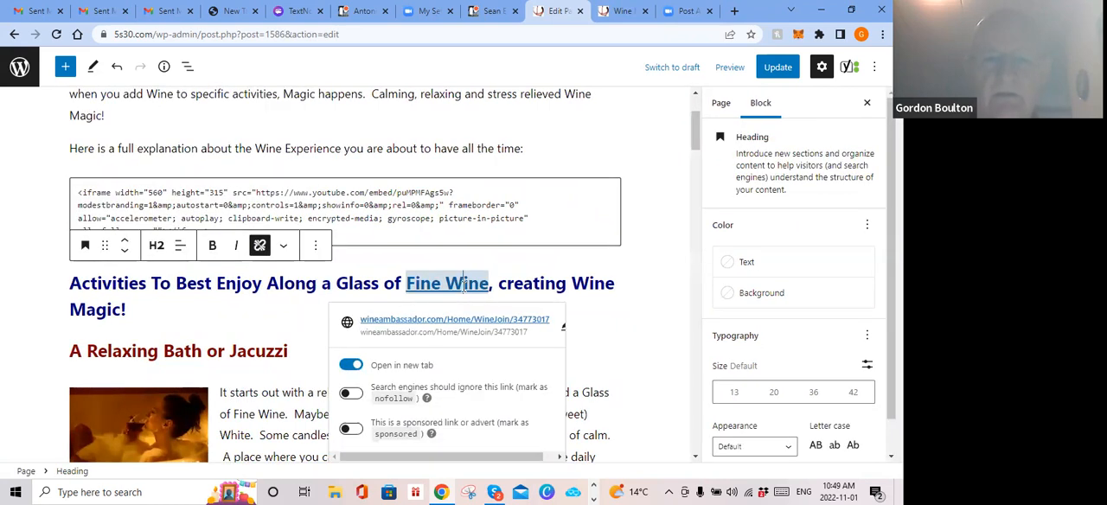
left_click(562, 326)
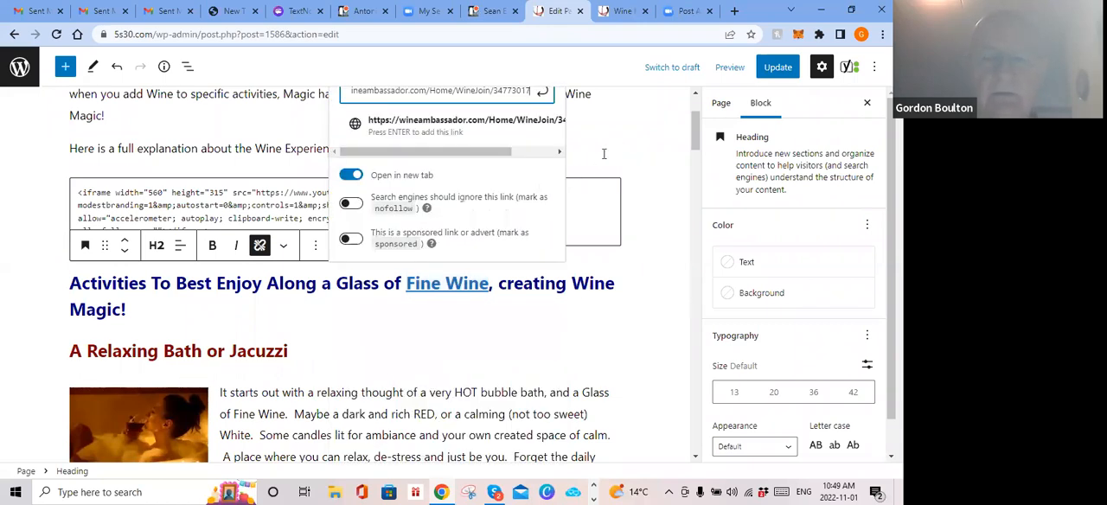
scroll(574, 178, "up", 2)
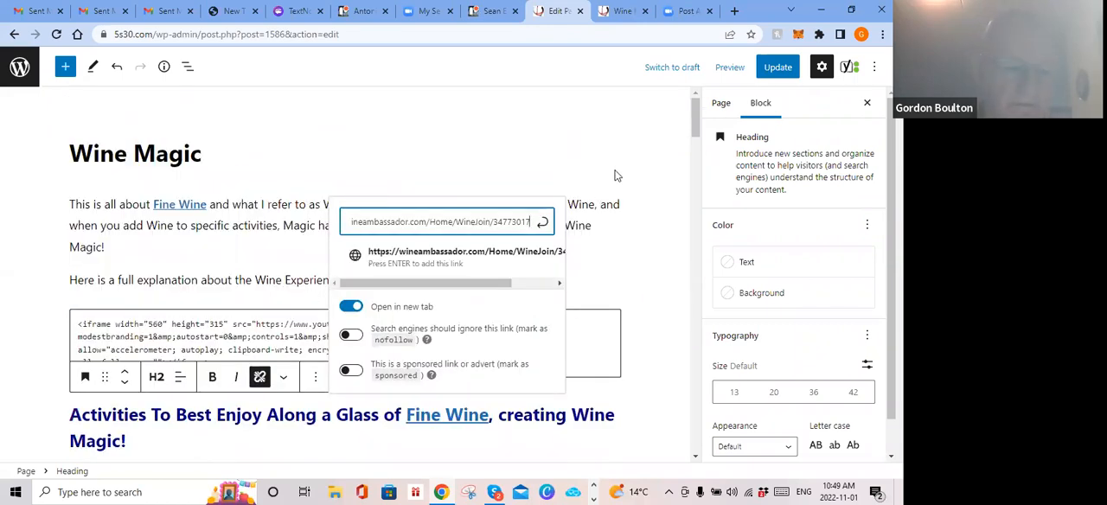
key("ctrl+a")
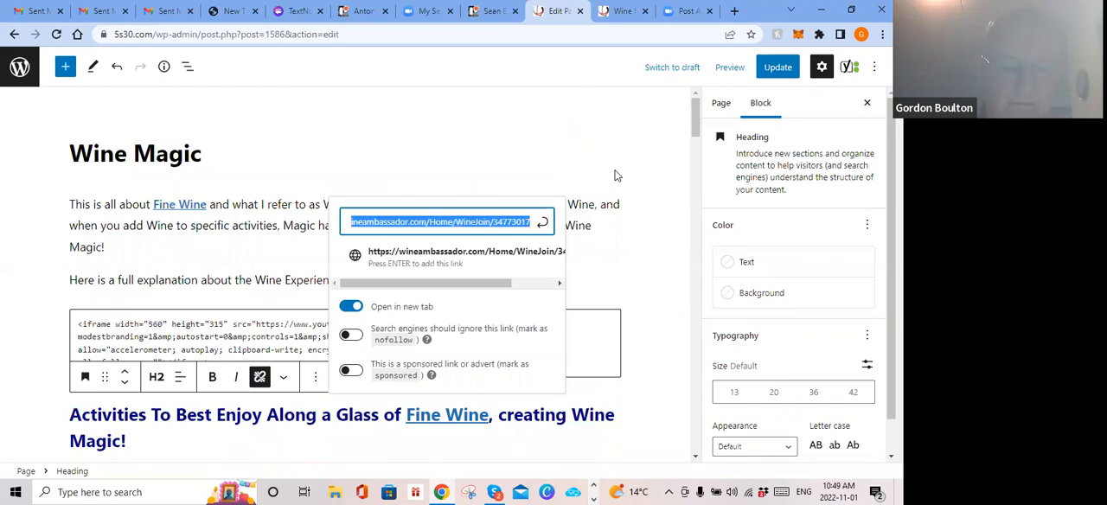
key("ctrl+v")
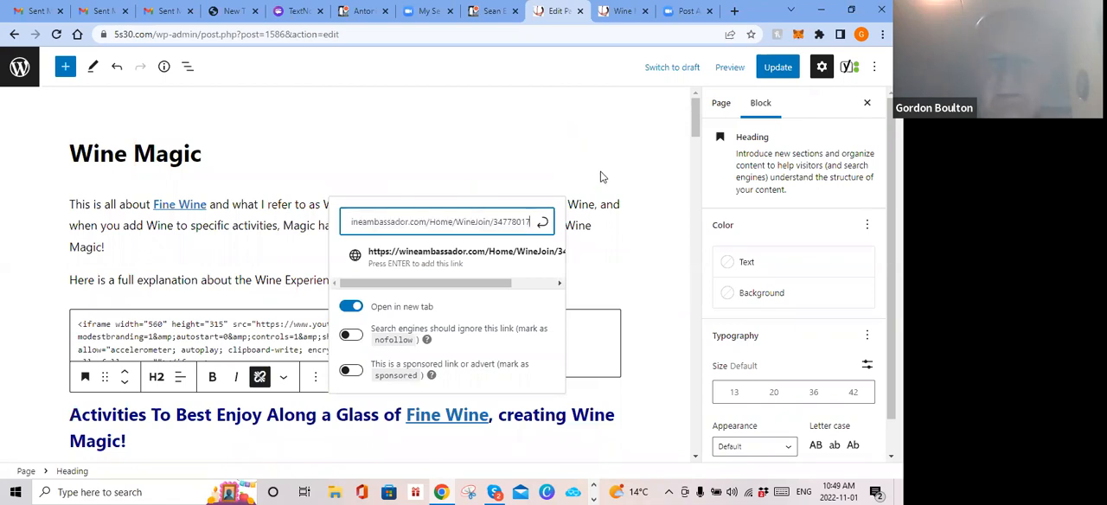
left_click(543, 222)
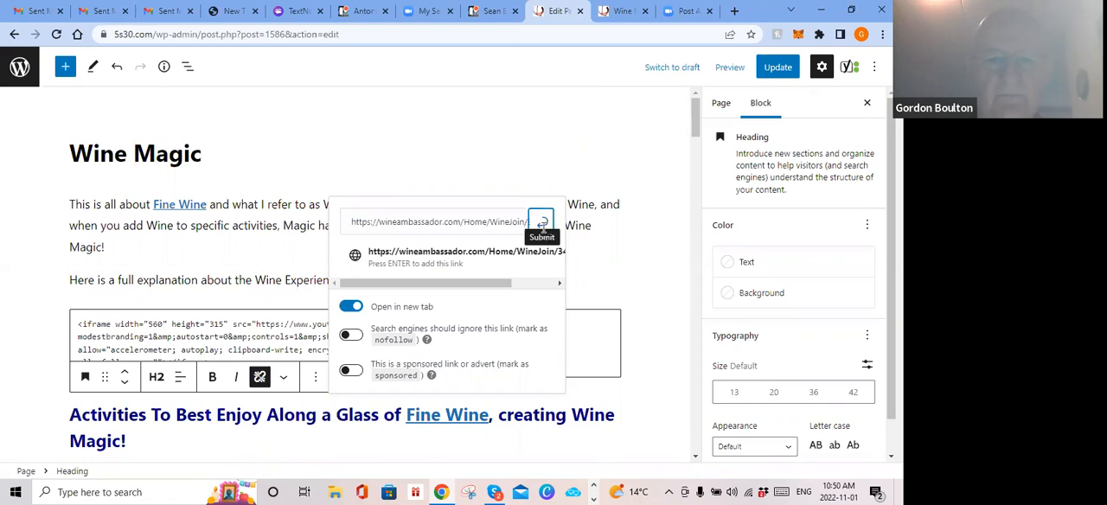
Step: Set the Fine Wine link in the "Activities To Best Enjoy" heading to open in a new tab and close its link settings
left_click(441, 418)
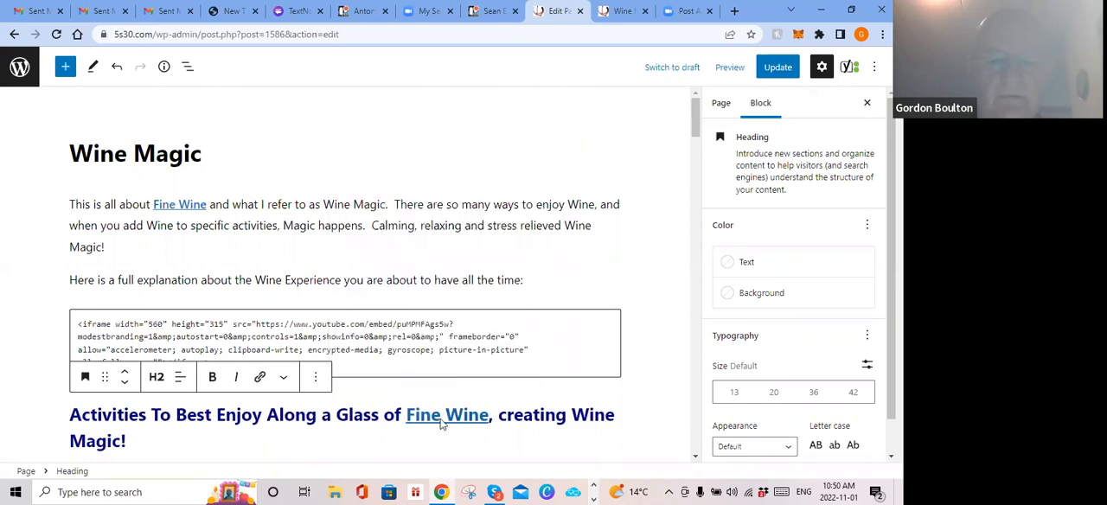
left_click(429, 415)
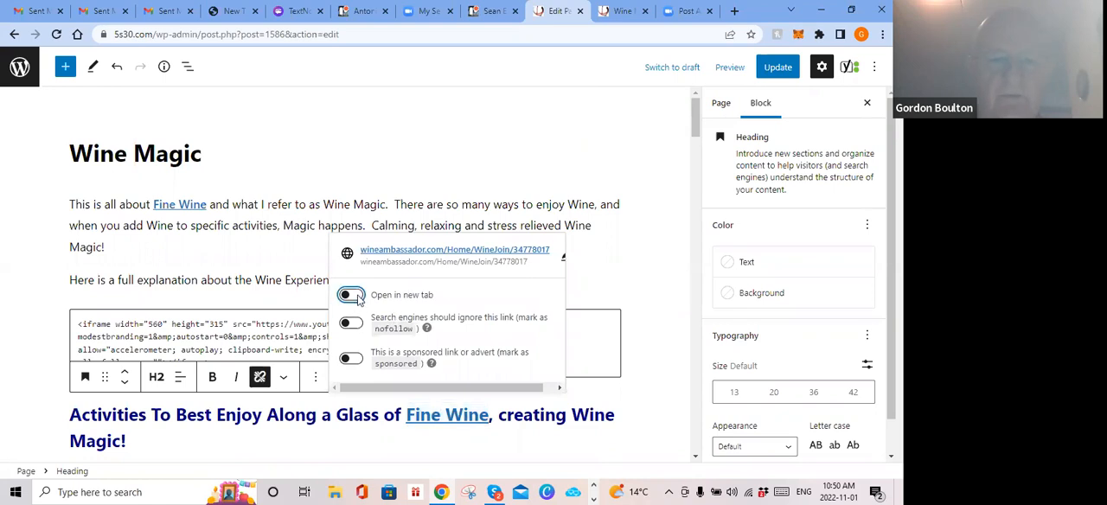
left_click(430, 418)
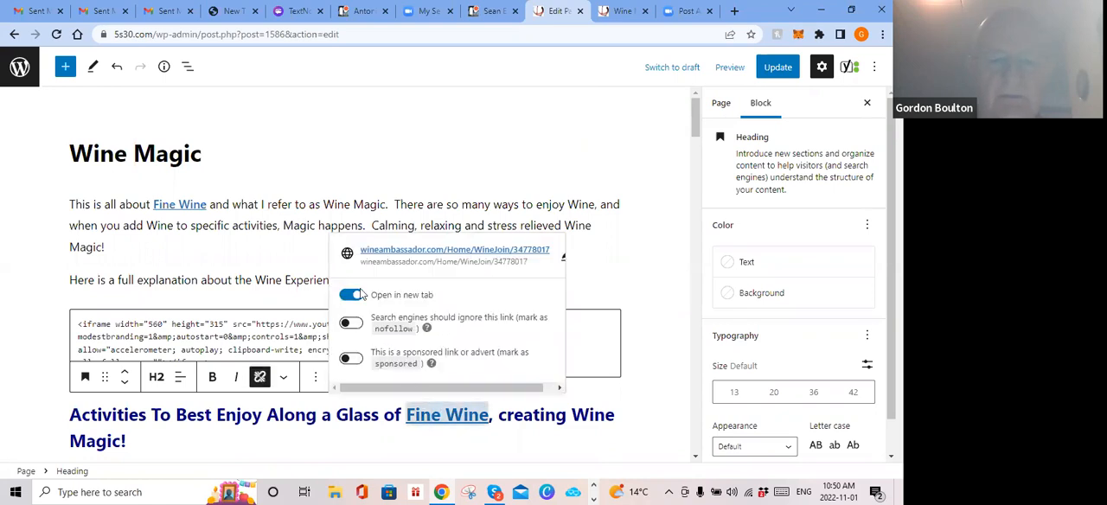
scroll(624, 248, "down", 5)
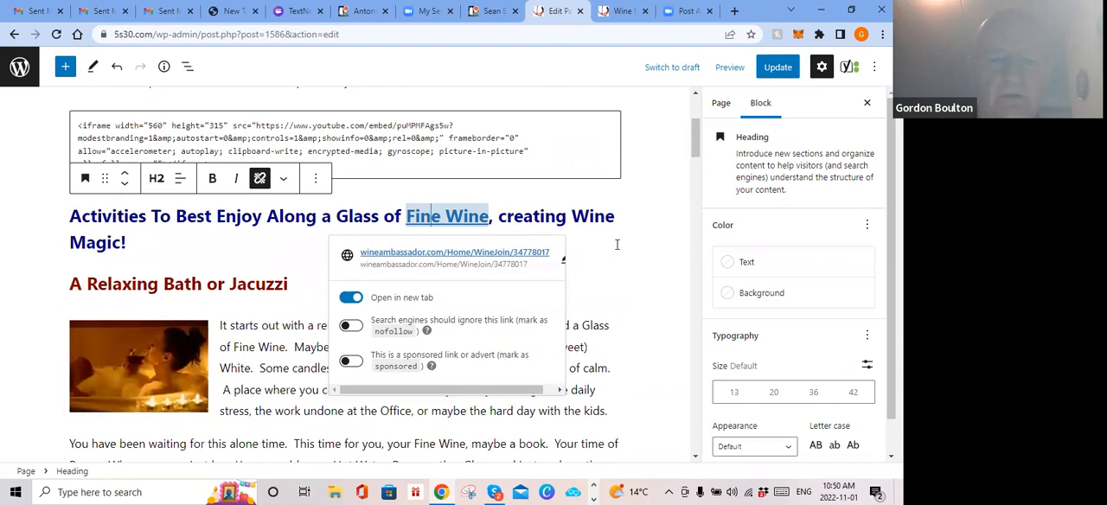
left_click(620, 190)
Step: Replace the address of the Fine Wine link in the romantic bath paragraph with the copied Wine Ambassador address
scroll(605, 192, "down", 5)
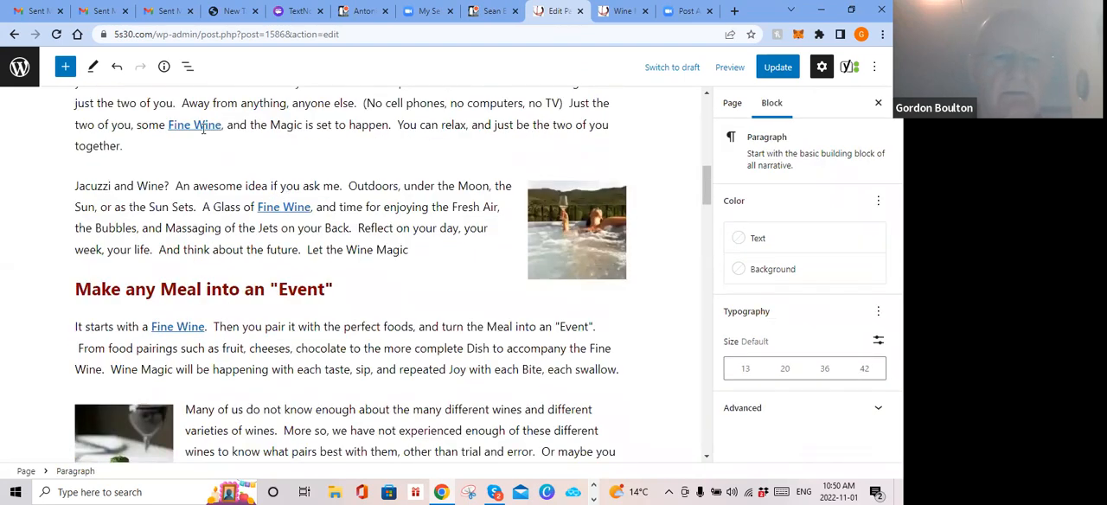
left_click(202, 128)
left_click(307, 165)
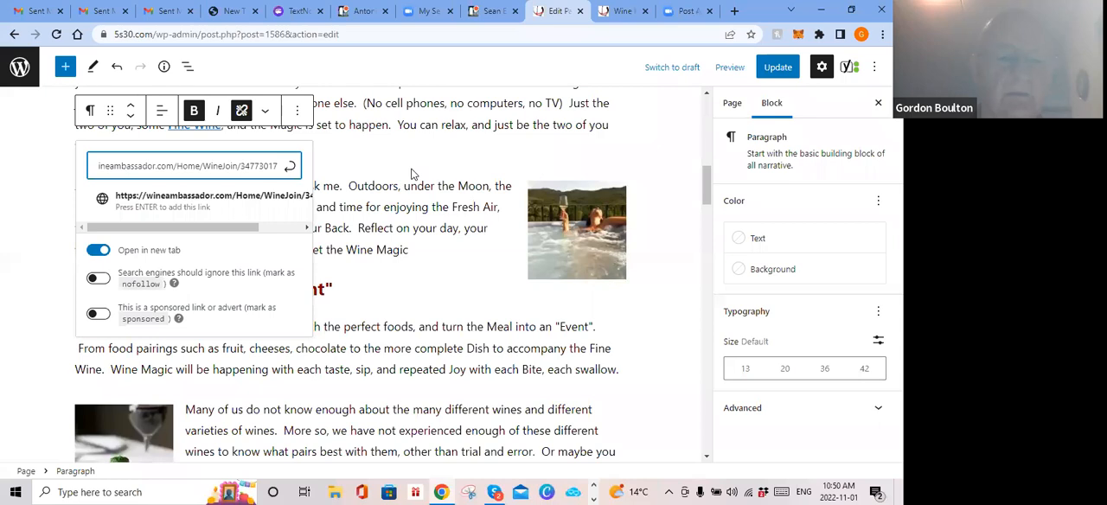
key("ctrl+a")
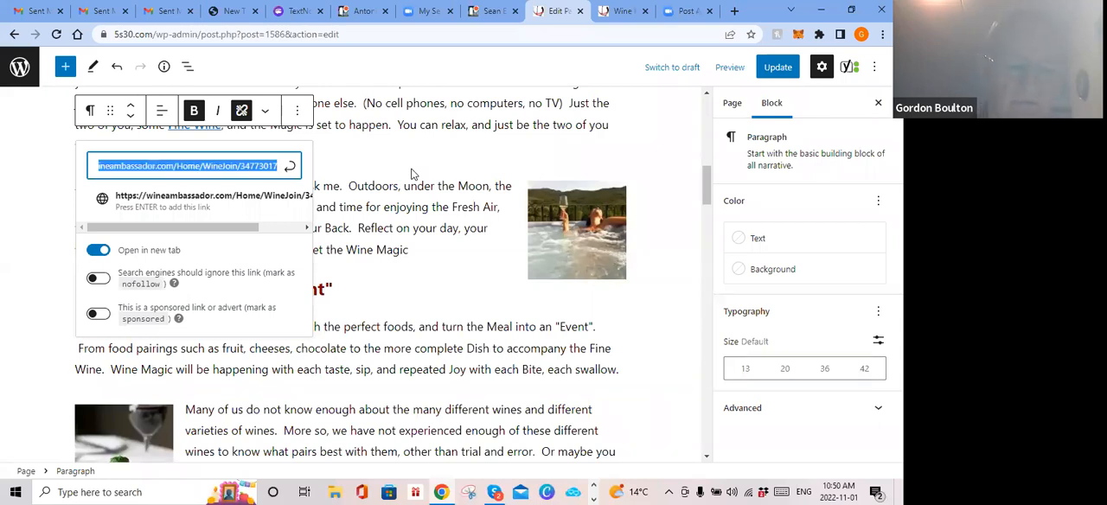
key("ctrl+v")
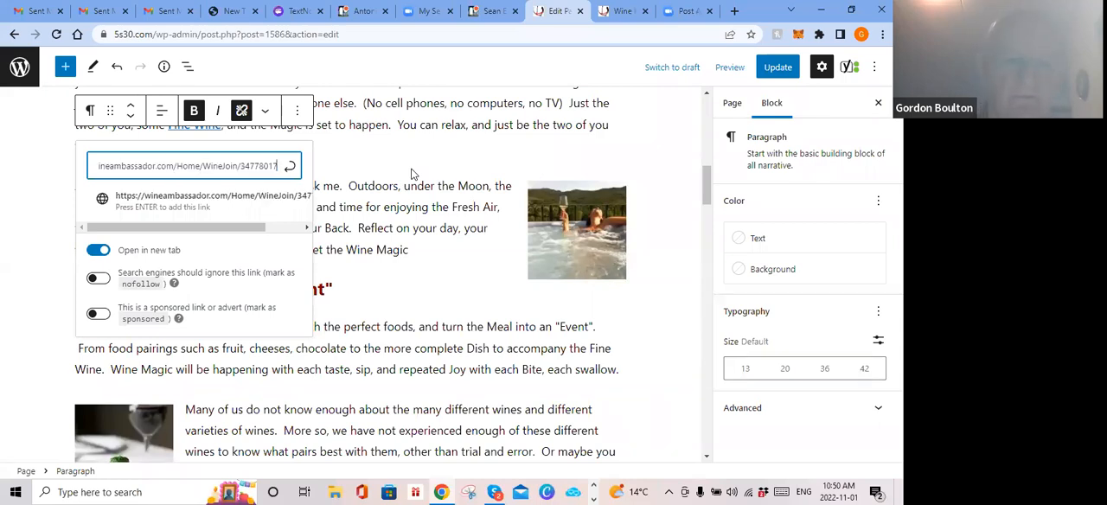
left_click(291, 167)
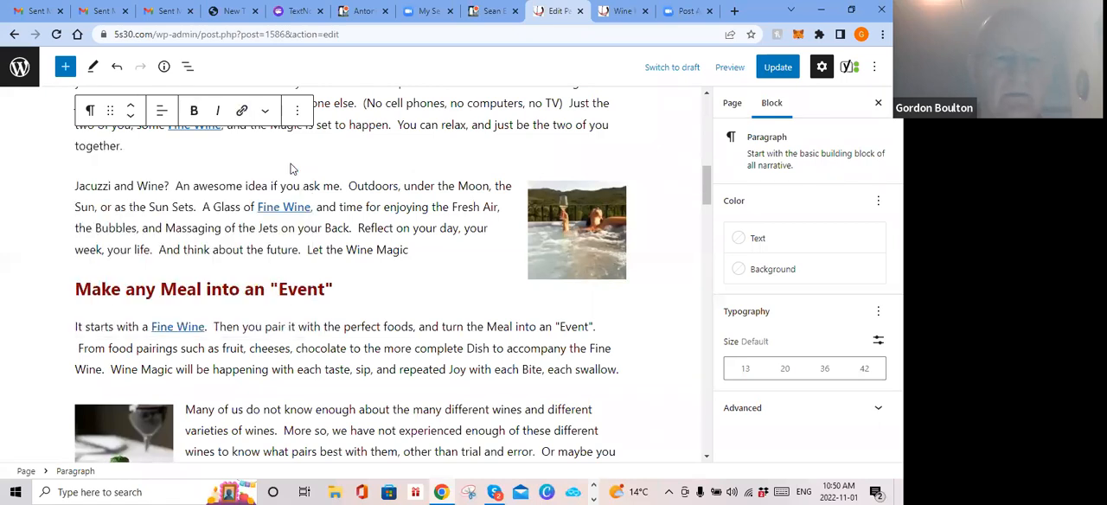
Step: Set the Fine Wine link in the romantic bath paragraph to open in a new tab and close its link settings
left_click(207, 127)
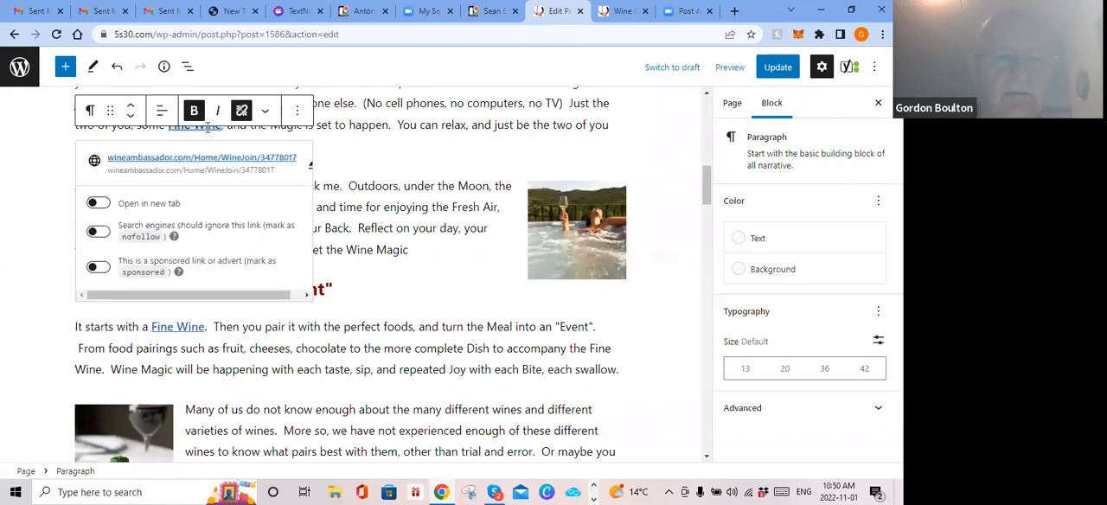
left_click(105, 204)
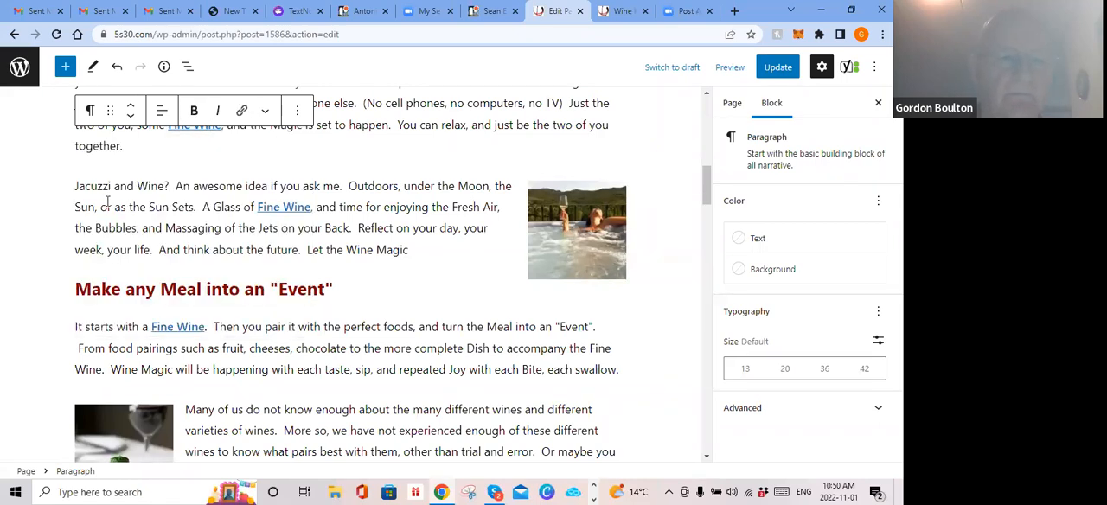
left_click(205, 126)
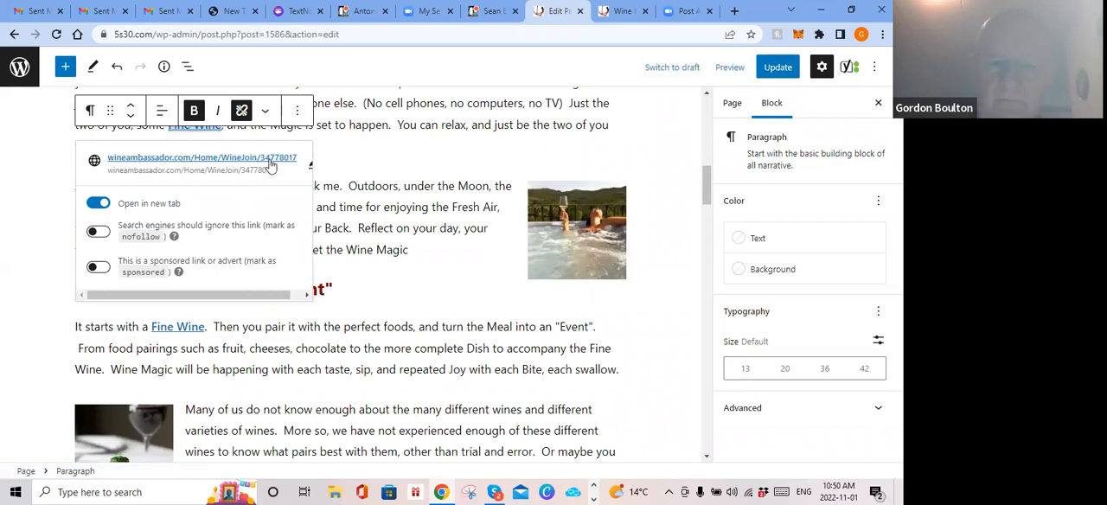
left_click(406, 166)
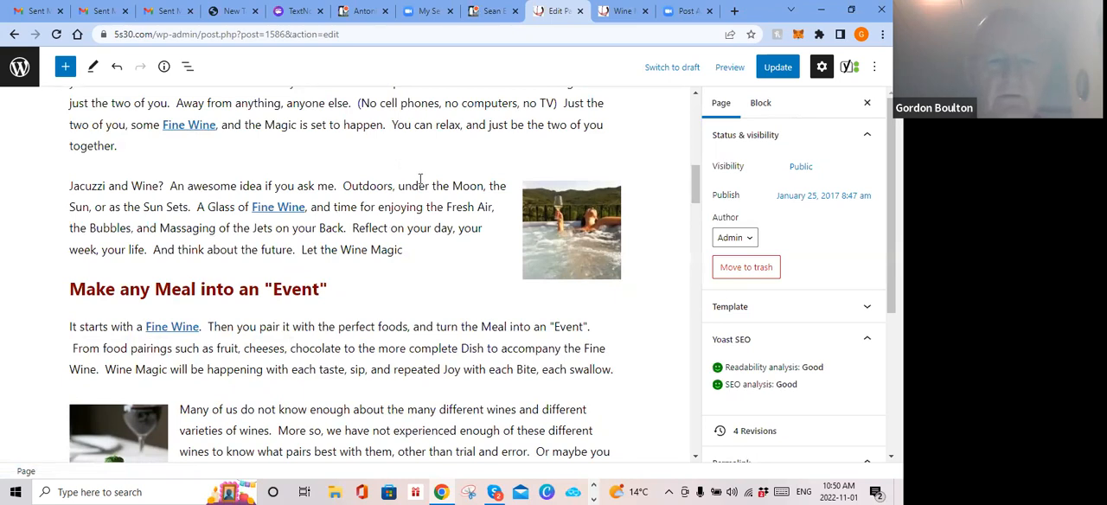
scroll(419, 179, "up", 3)
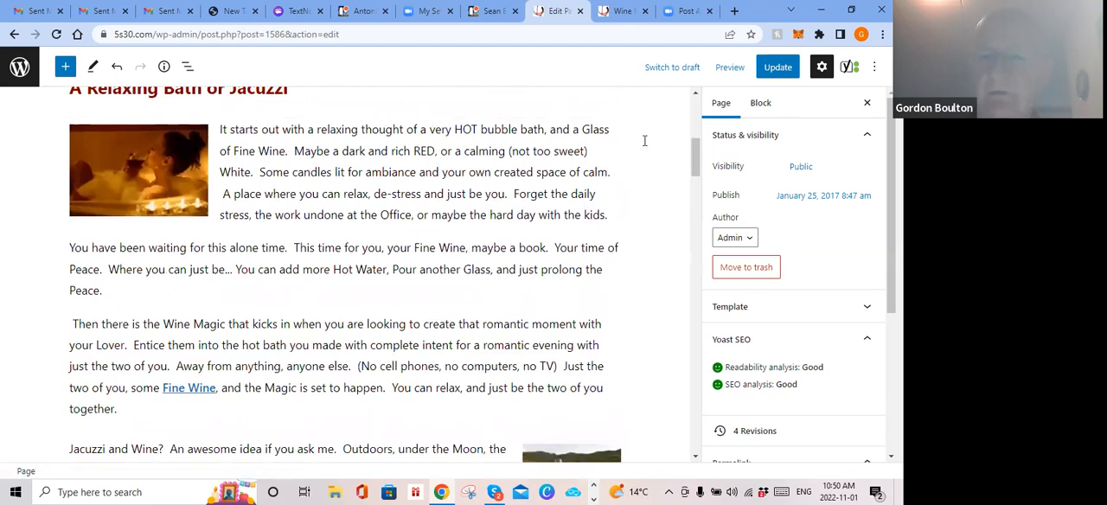
Step: Examine the Yoast SEO readability analysis results for the Wine Magic page, including its problems, improvements and good results
left_click(849, 67)
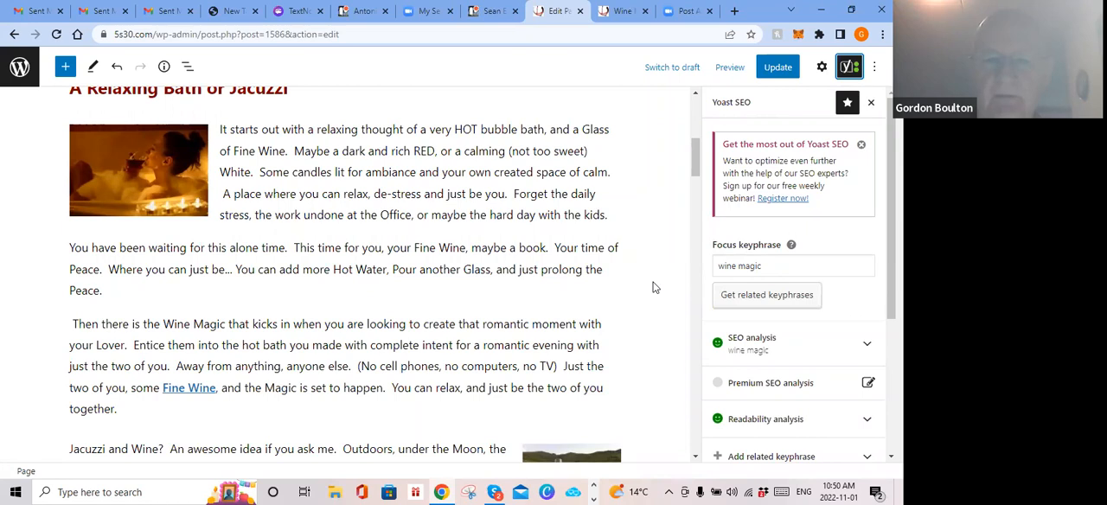
scroll(655, 287, "up", 8)
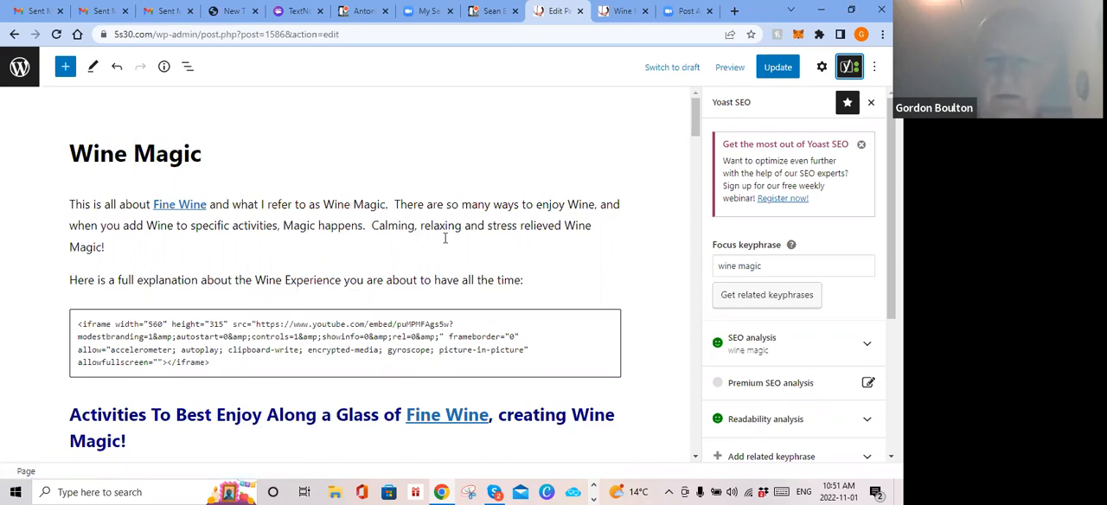
left_click(739, 421)
scroll(792, 397, "down", 5)
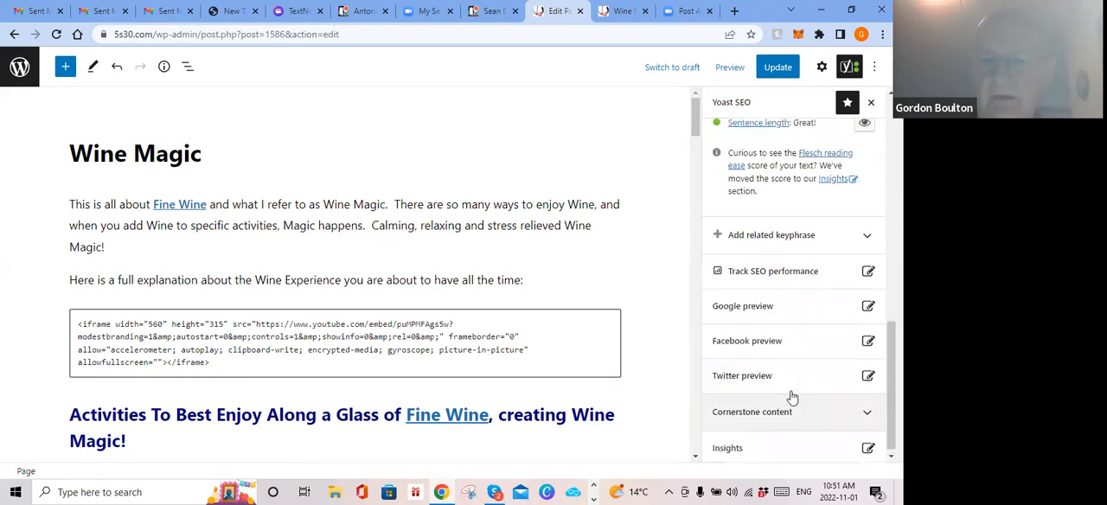
scroll(792, 396, "up", 8)
scroll(788, 389, "down", 3)
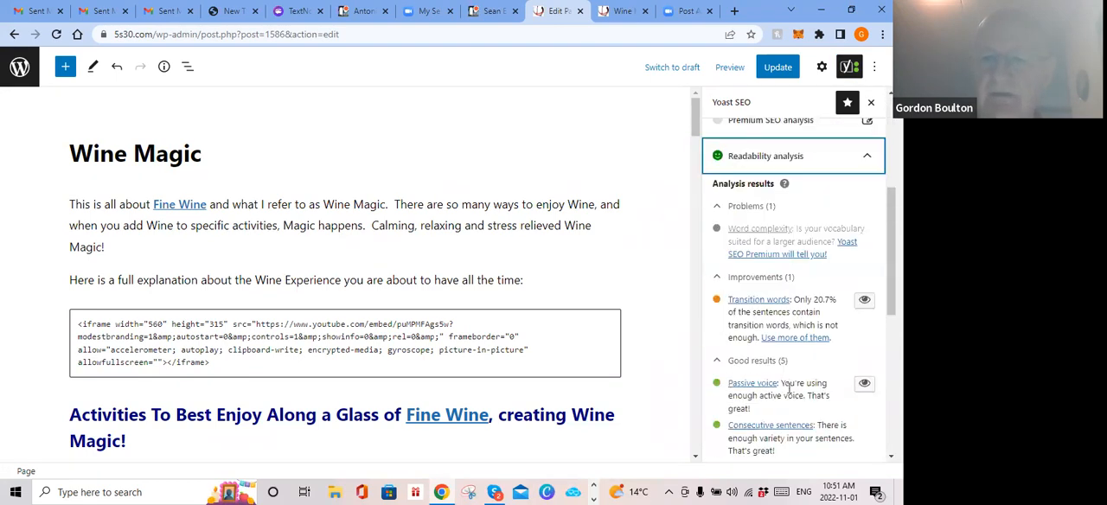
scroll(754, 291, "down", 1)
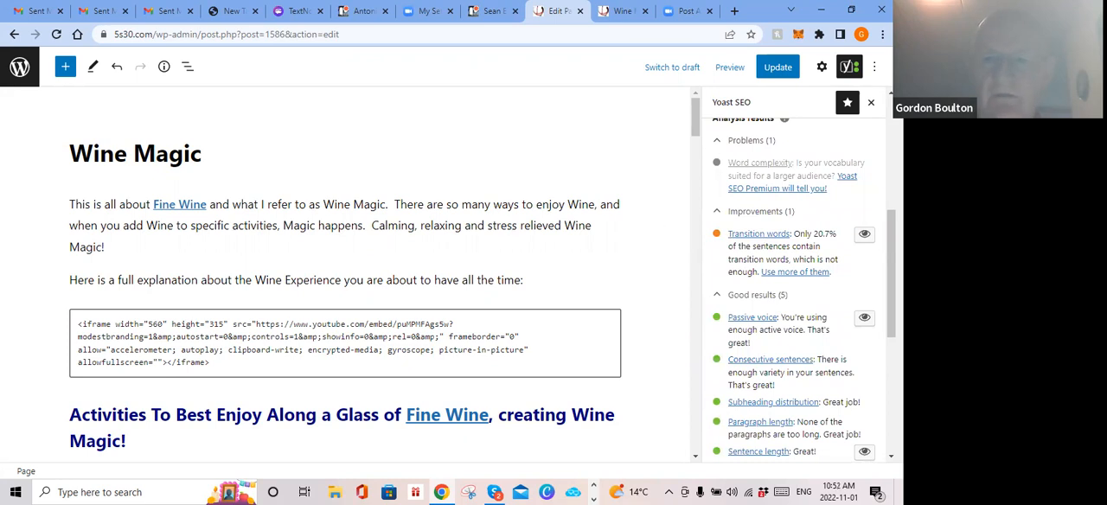
left_click(848, 65)
left_click(848, 66)
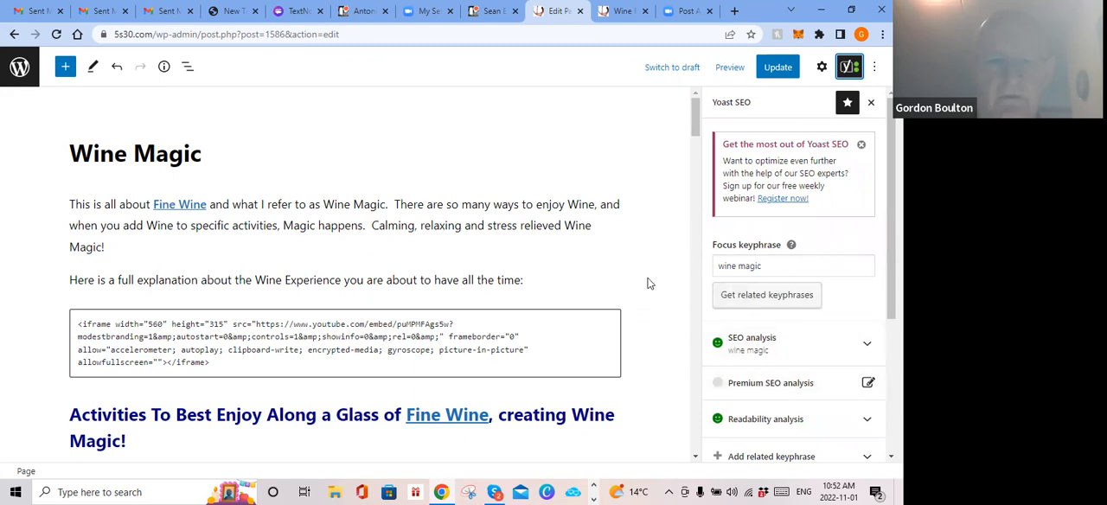
Step: Preview the embedded video in the custom HTML block and return the block to its HTML code
left_click(87, 313)
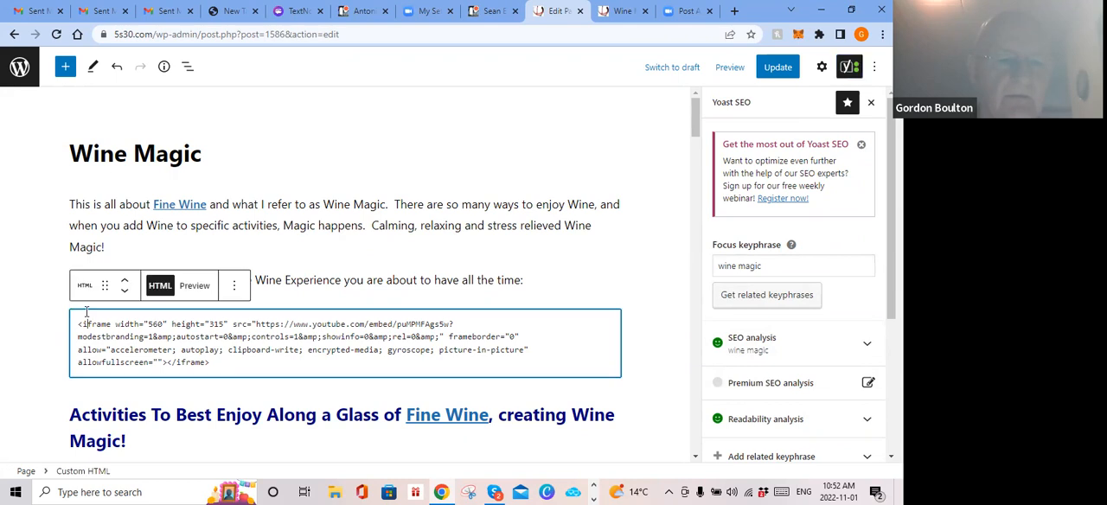
left_click(195, 286)
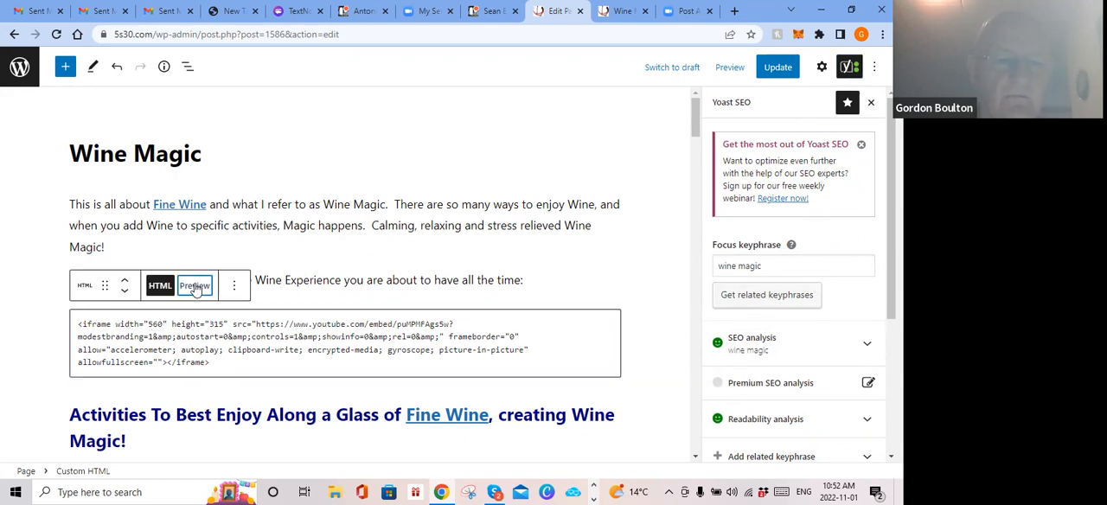
scroll(290, 291, "down", 2)
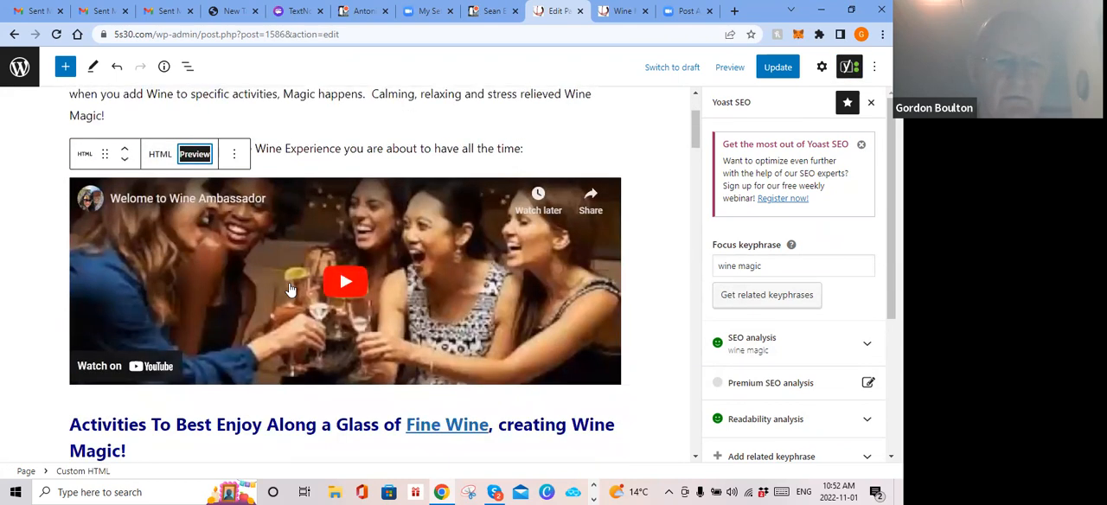
scroll(290, 291, "up", 2)
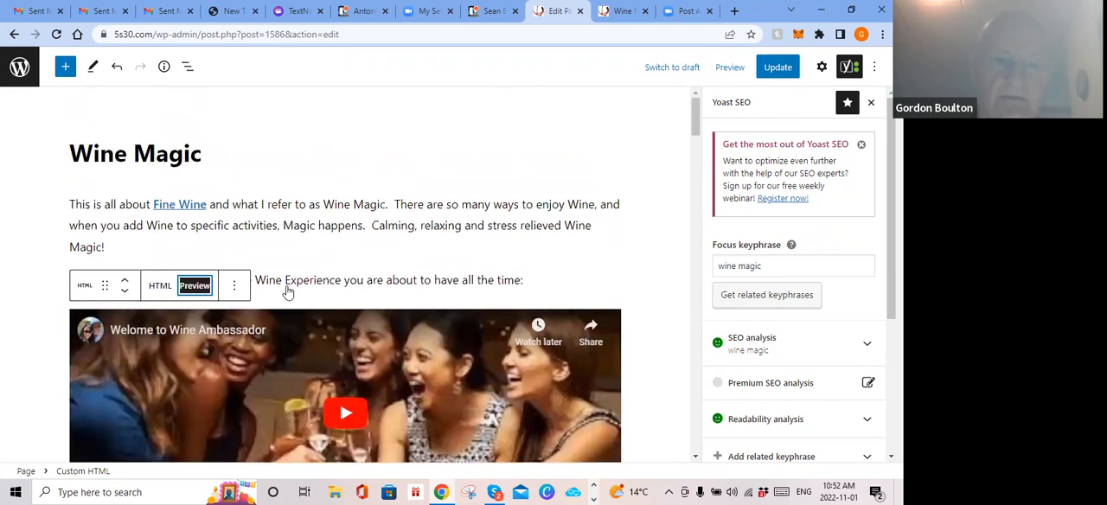
left_click(159, 286)
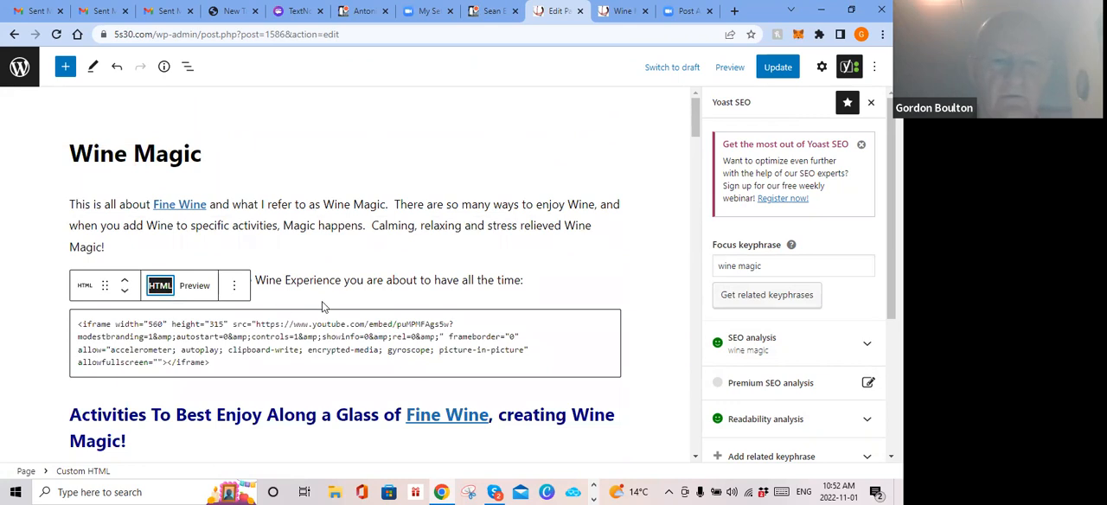
Step: Move the video's custom HTML block up one position and back down, and compare with the open Wine Magic preview
left_click(126, 282)
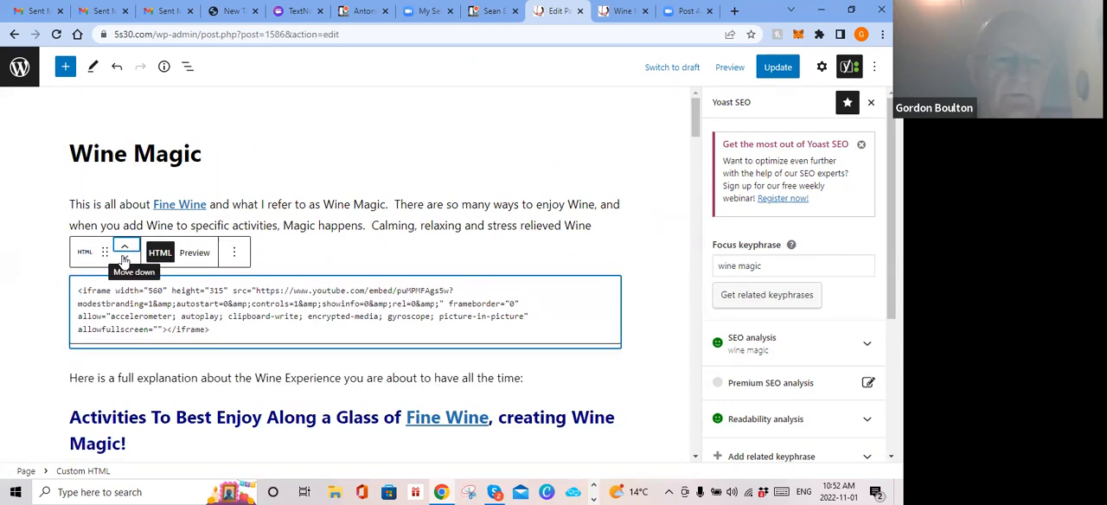
left_click(125, 257)
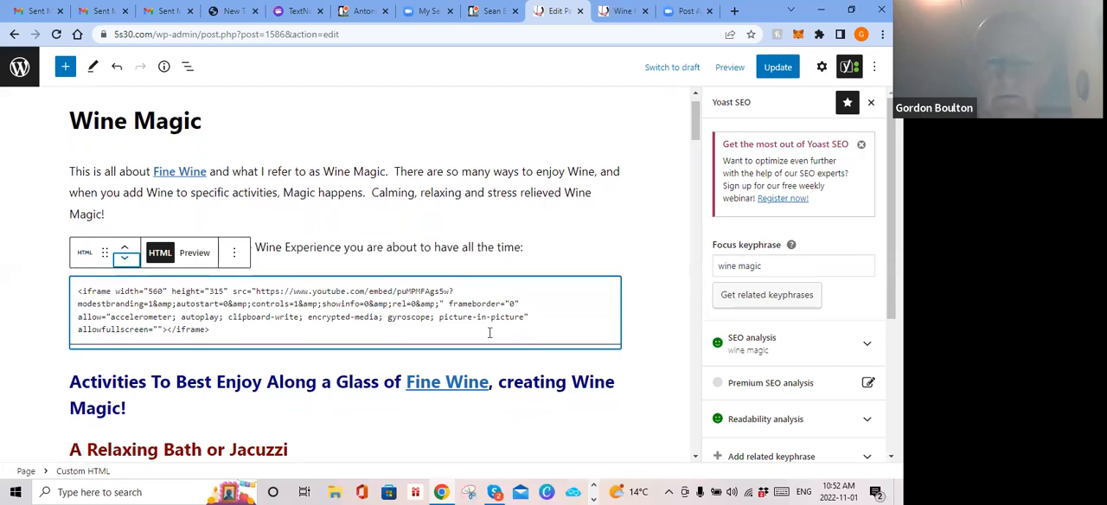
left_click(615, 9)
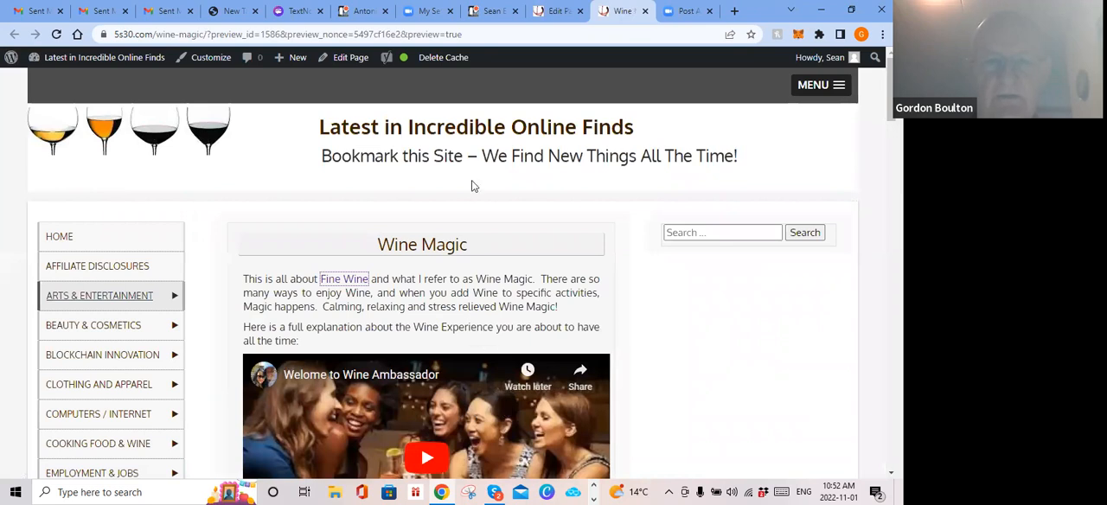
left_click(544, 9)
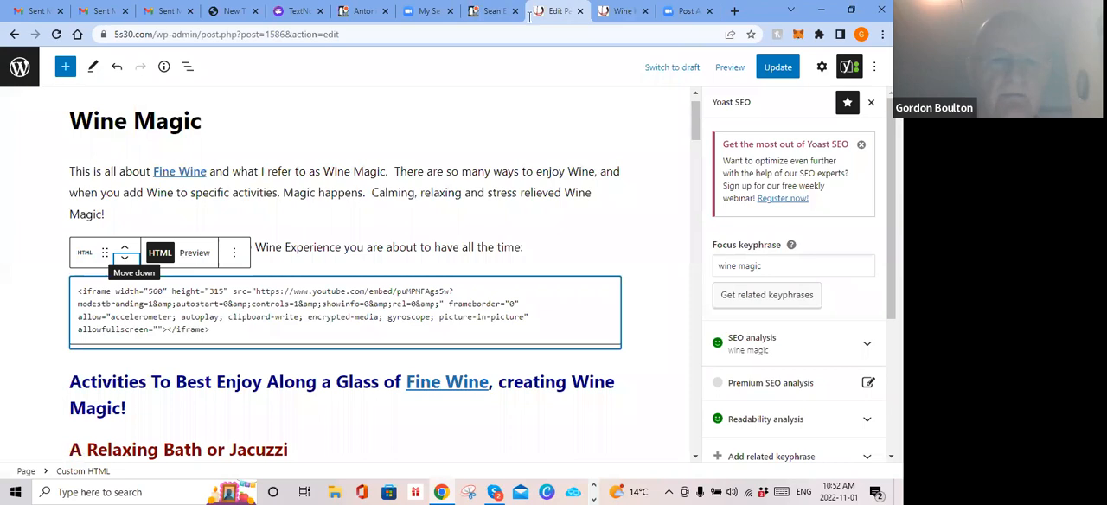
Step: Look through the Wine Magic page content from the introduction to the closing call to action and return to the Relaxing Bath section
left_click(657, 346)
scroll(653, 349, "down", 5)
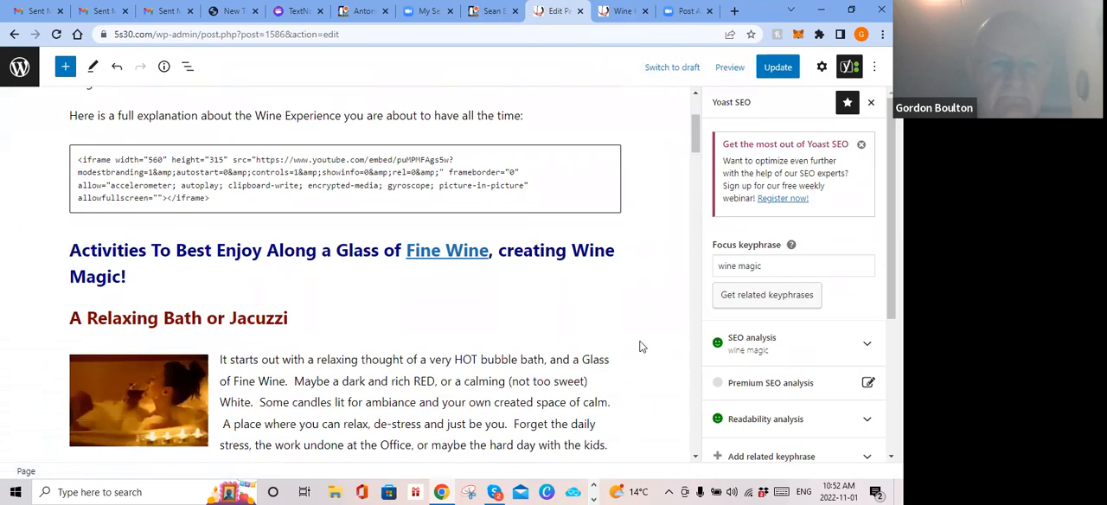
scroll(626, 338, "up", 4)
scroll(626, 345, "up", 3)
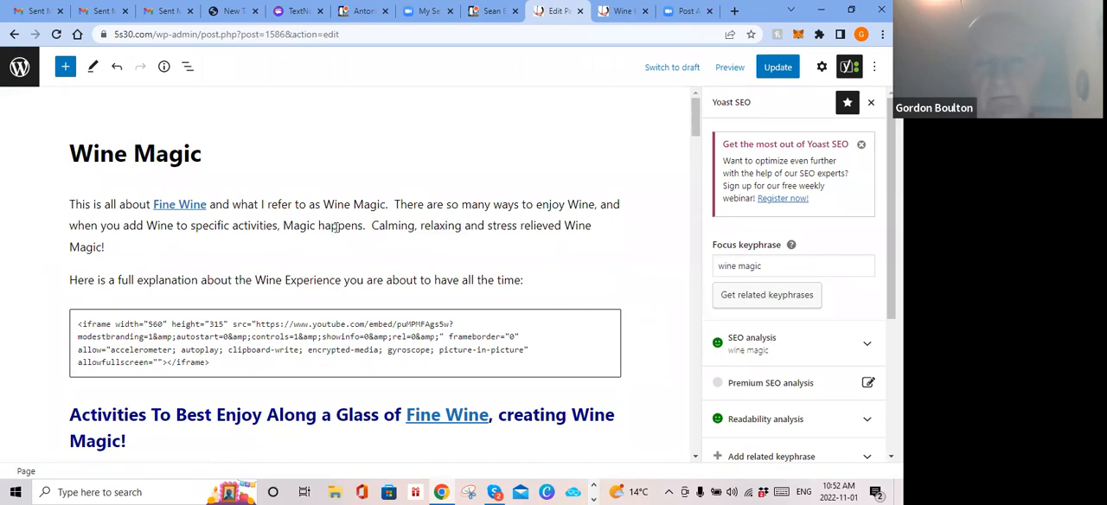
scroll(336, 227, "down", 10)
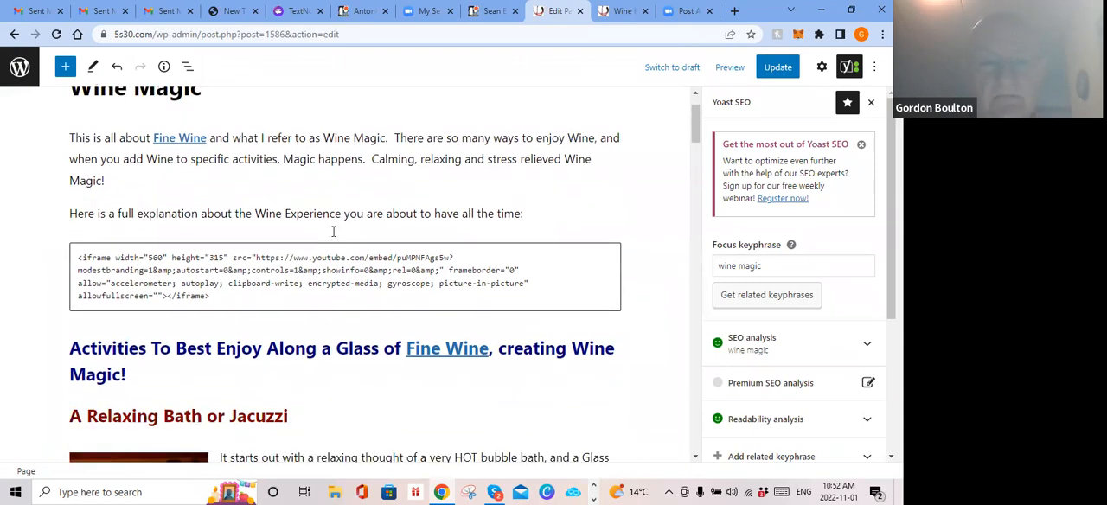
scroll(329, 235, "down", 12)
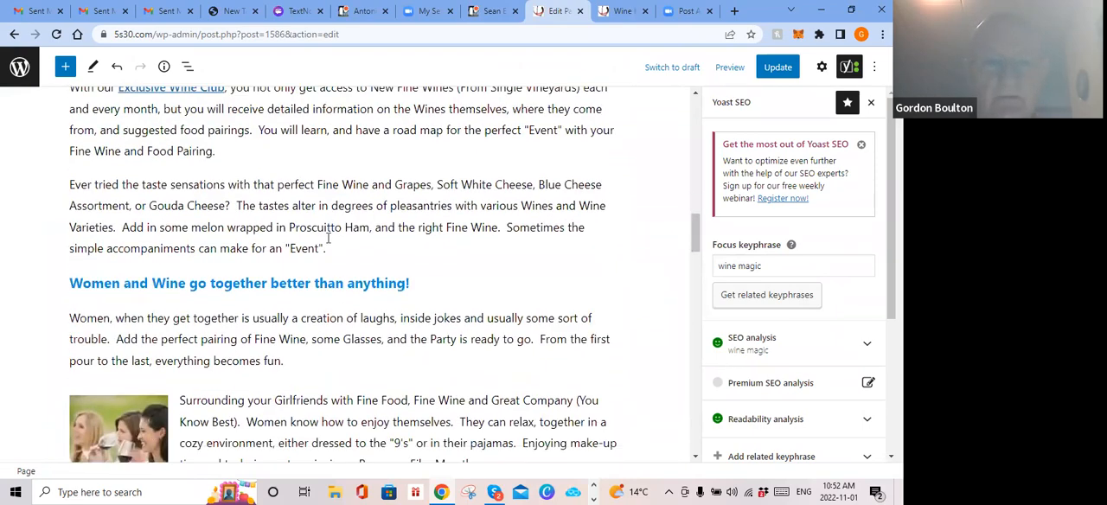
scroll(329, 238, "down", 10)
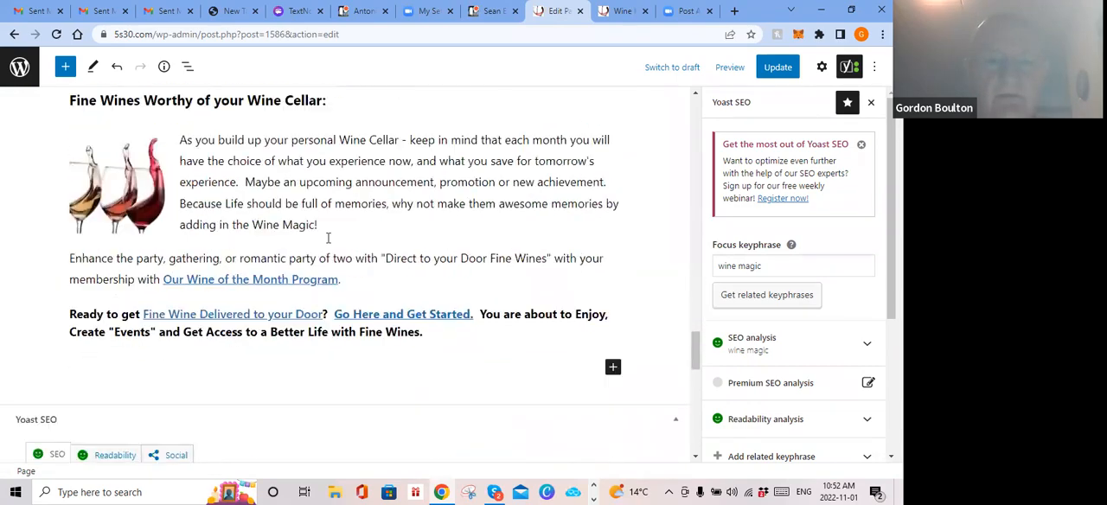
scroll(326, 243, "up", 15)
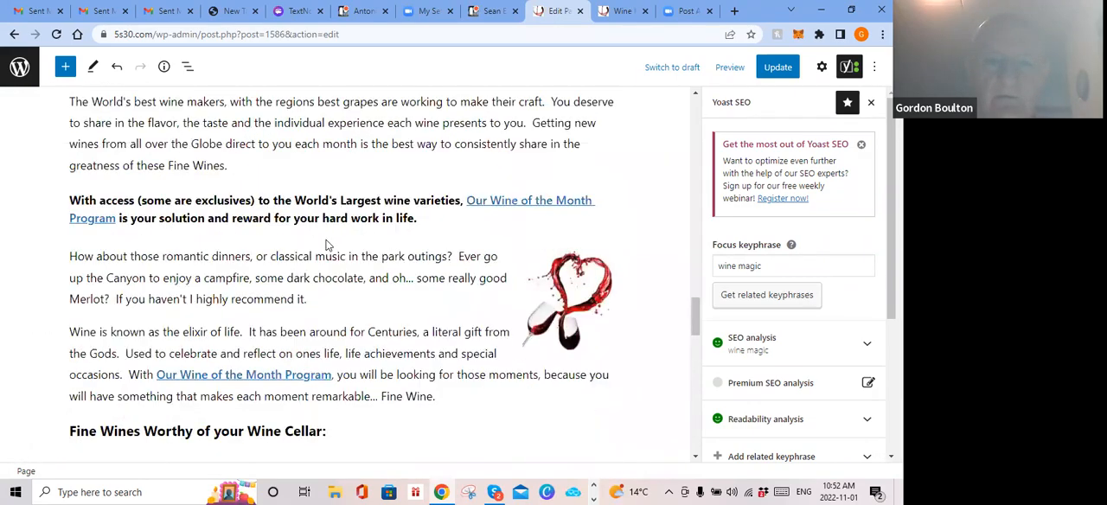
scroll(324, 243, "up", 10)
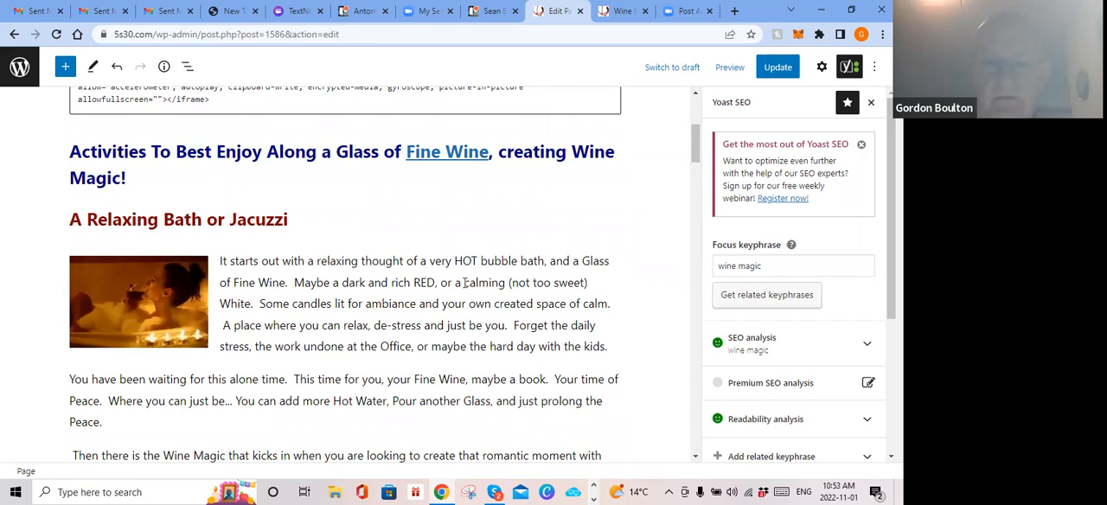
Step: Select the words "relaxing thought" in the first paragraph under "A Relaxing Bath or Jacuzzi" and clear the selection
left_click(403, 260)
left_click_drag(403, 261, 313, 270)
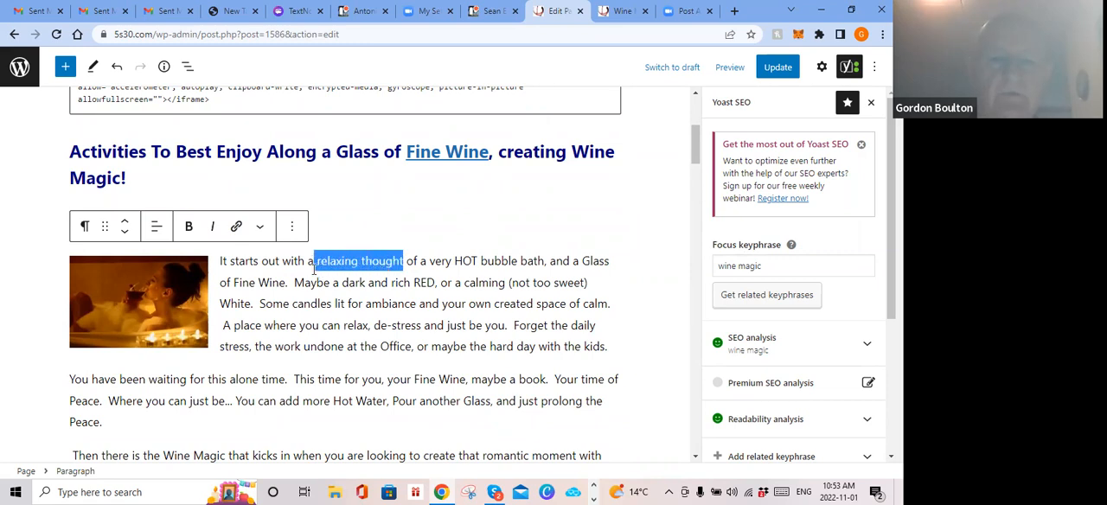
left_click(375, 217)
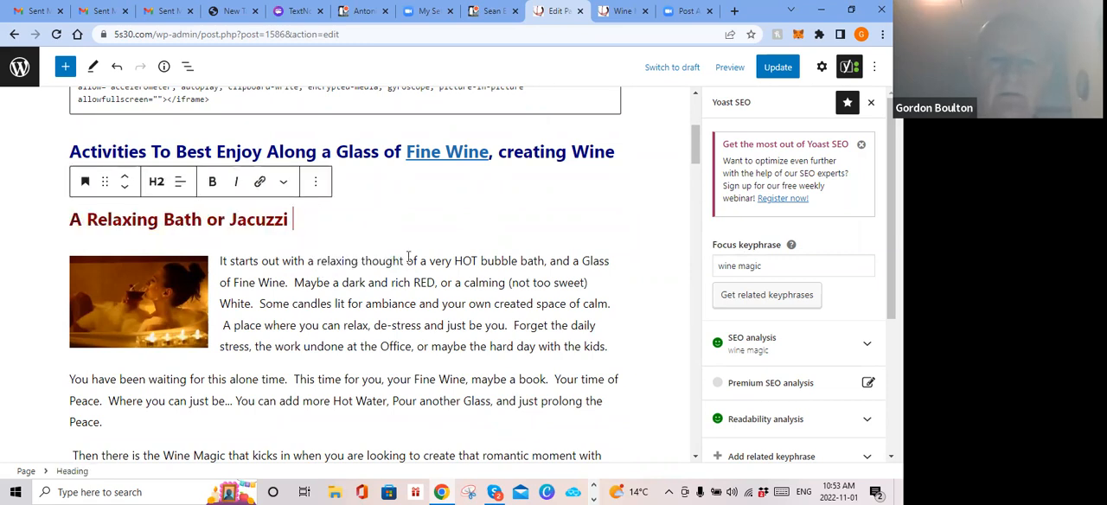
left_click(408, 259)
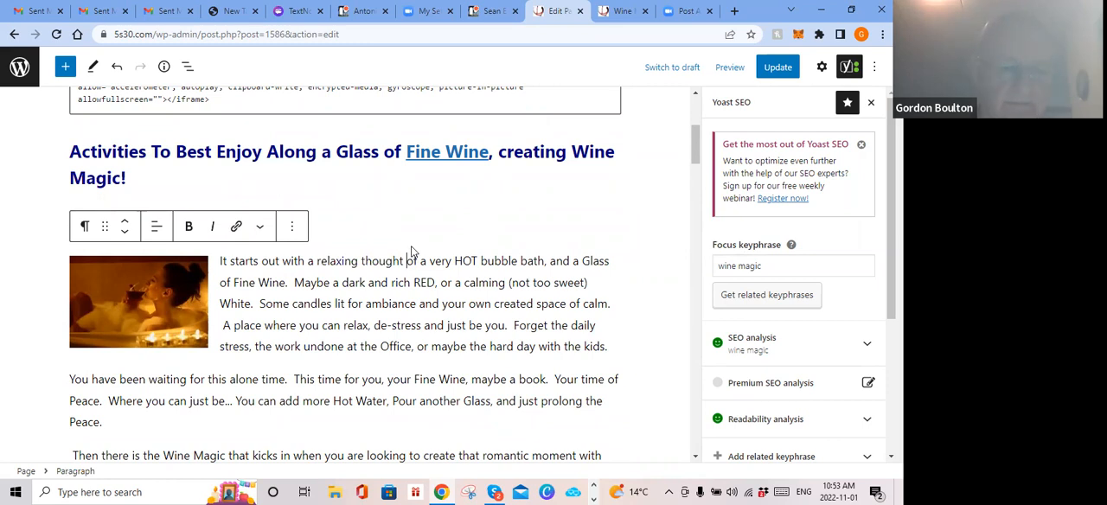
Step: Paste the affiliate address after "relaxing thought" in the first Relaxing Bath paragraph and undo the insertion
type("https://wineambassador.com/Home/WineJoin/34778017")
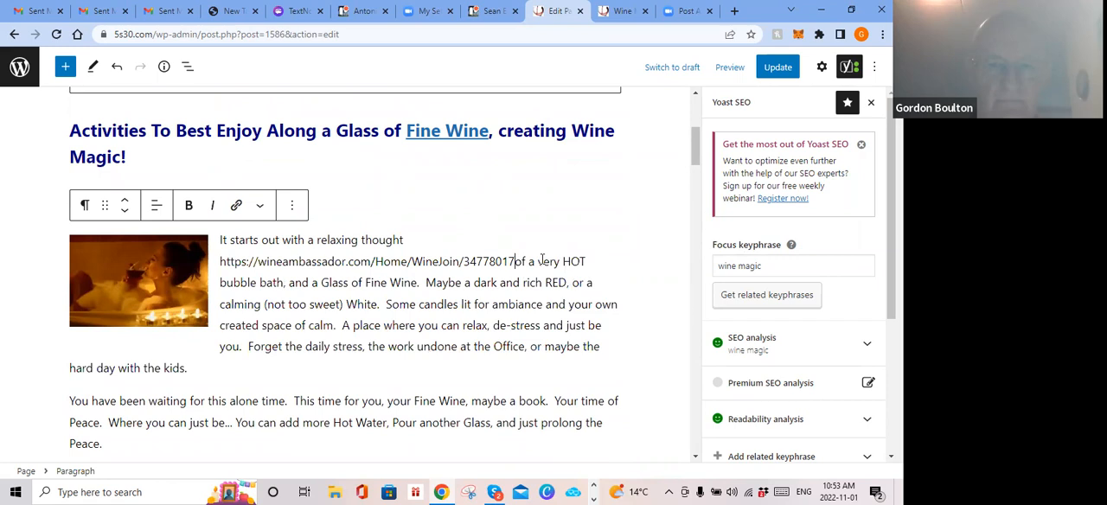
left_click(116, 66)
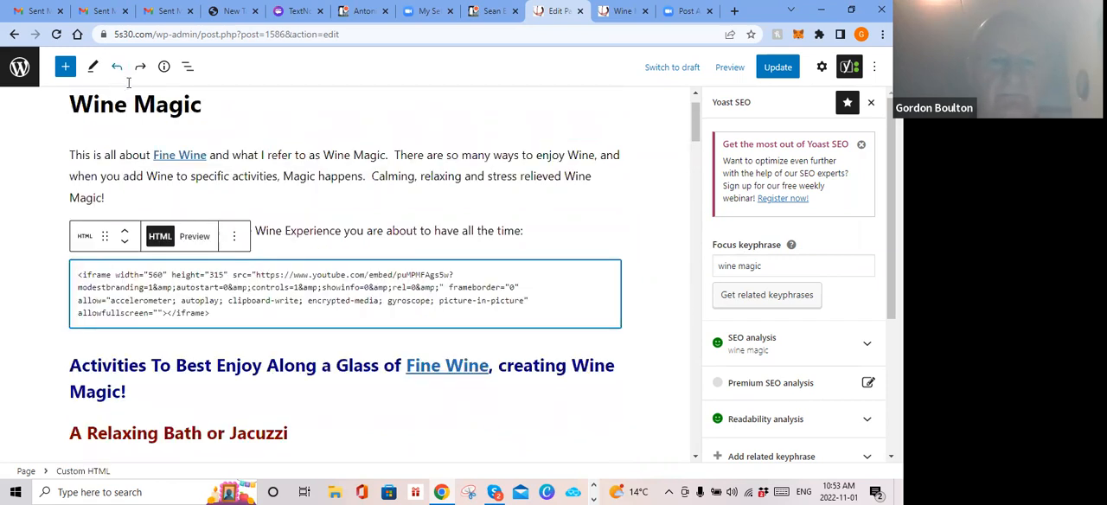
scroll(392, 254, "up", 1)
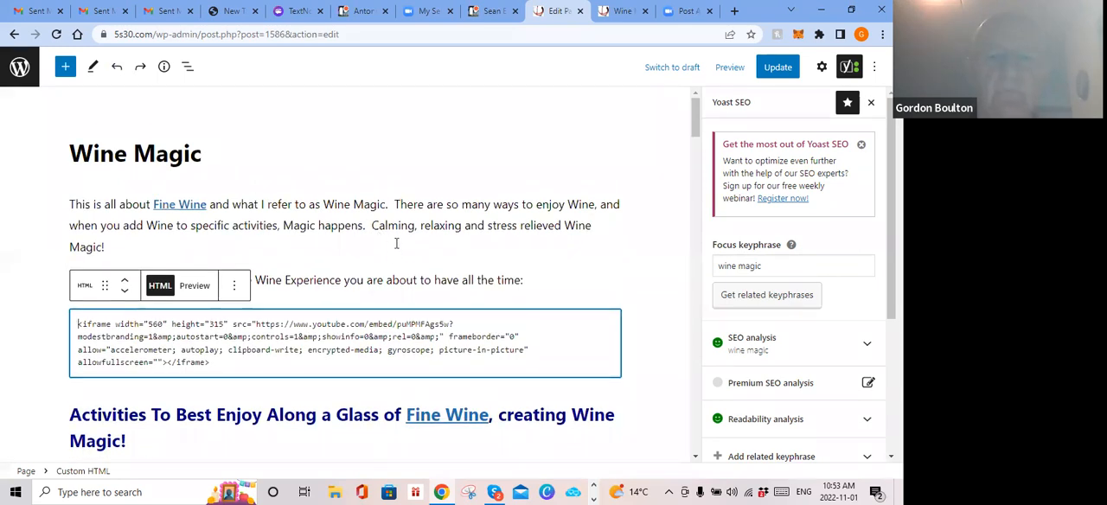
scroll(396, 244, "down", 3)
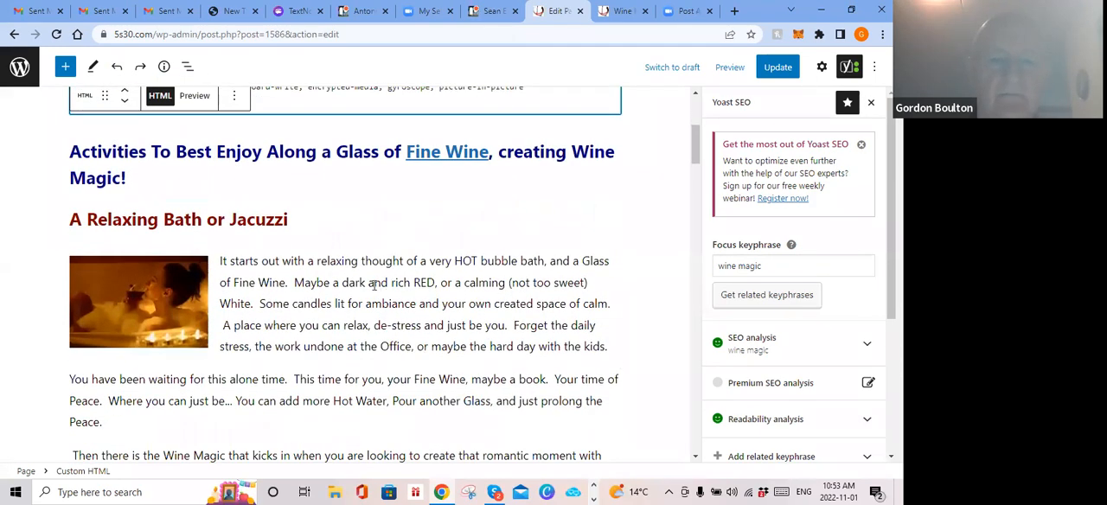
Step: Bold "Maybe a dark" and link it to the Wine Ambassador affiliate address in a new tab, and remove the bold and link again
left_click_drag(365, 283, 296, 288)
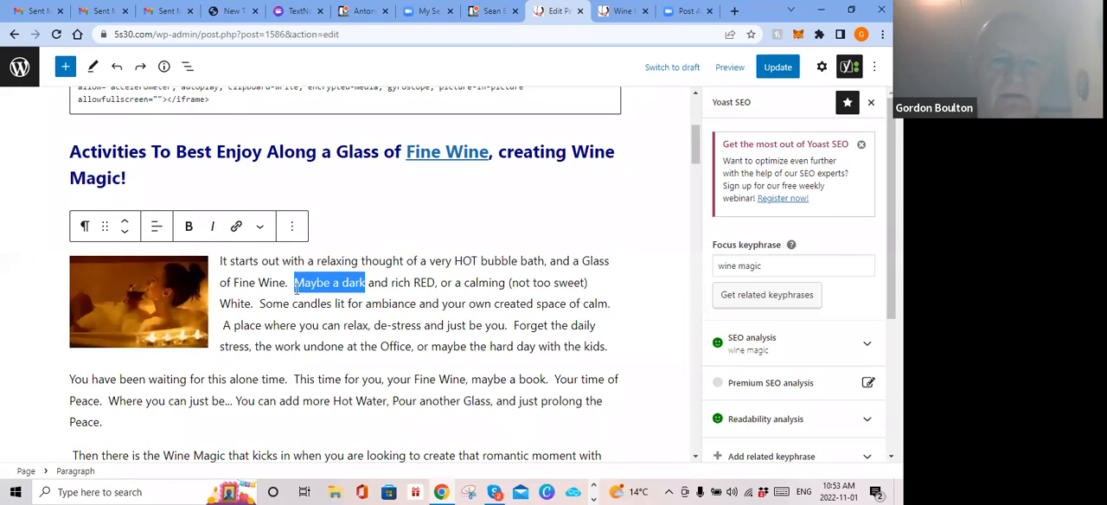
left_click(188, 226)
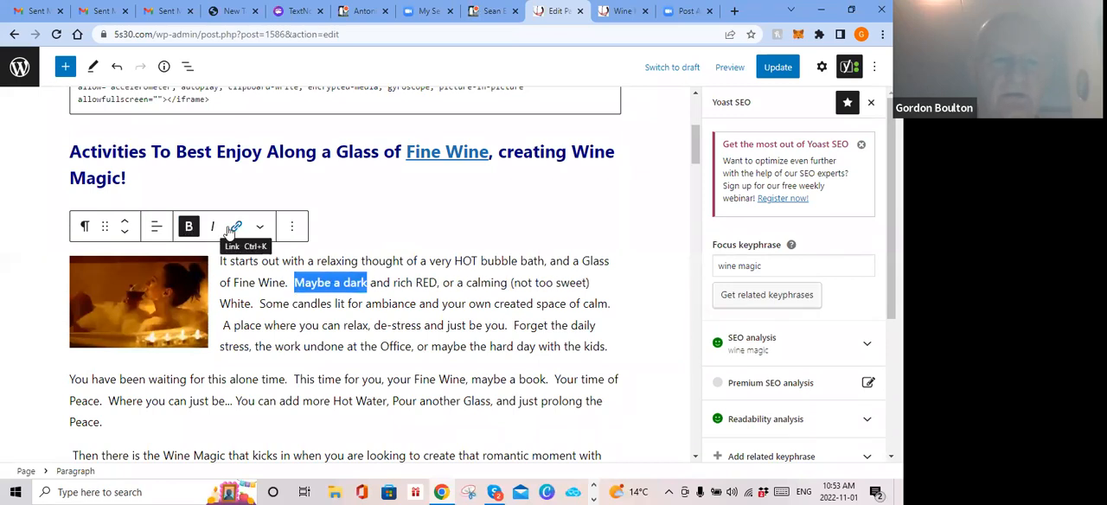
left_click(235, 226)
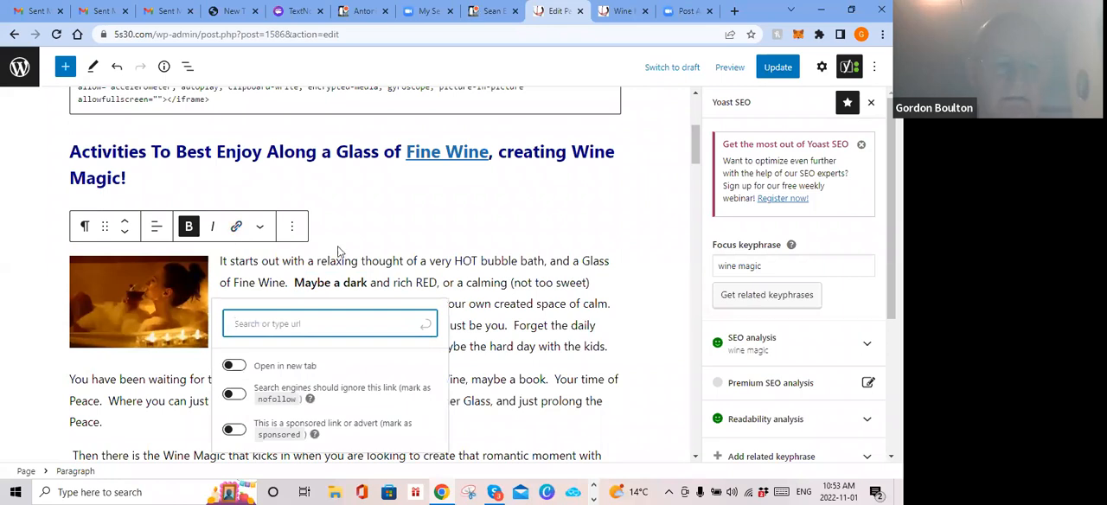
type("https://wineambassador.com/Home/WineJoin/34778017")
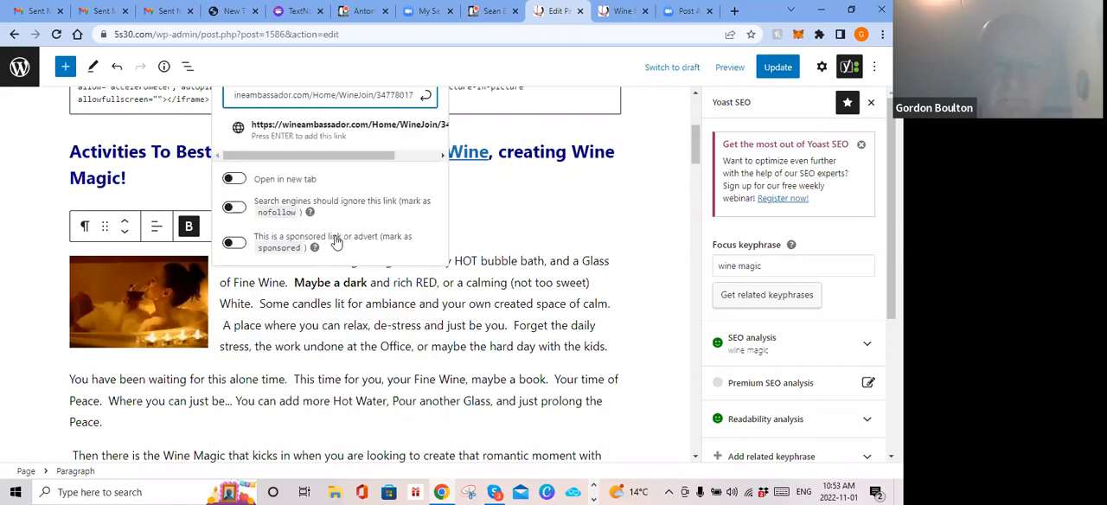
left_click(234, 179)
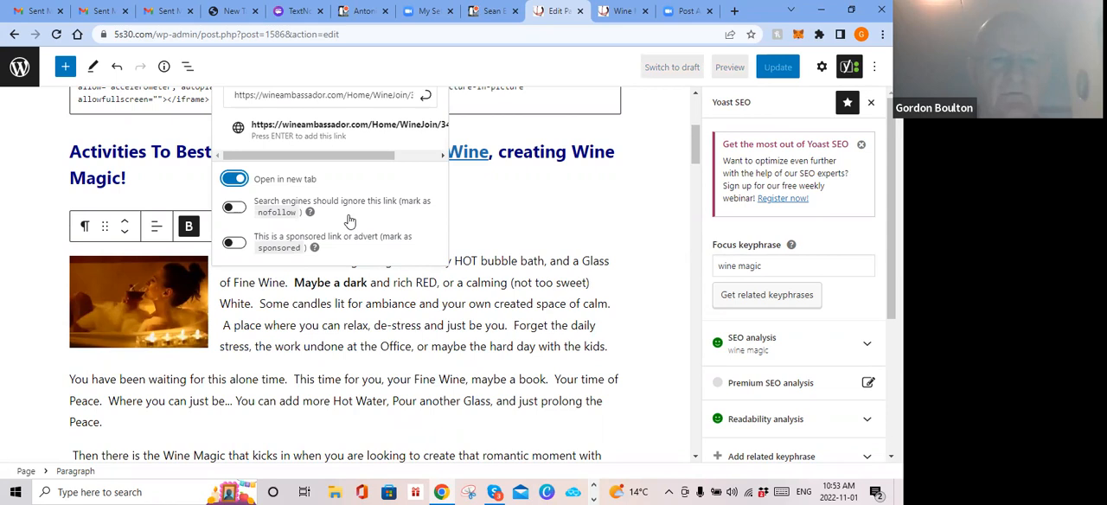
left_click(413, 121)
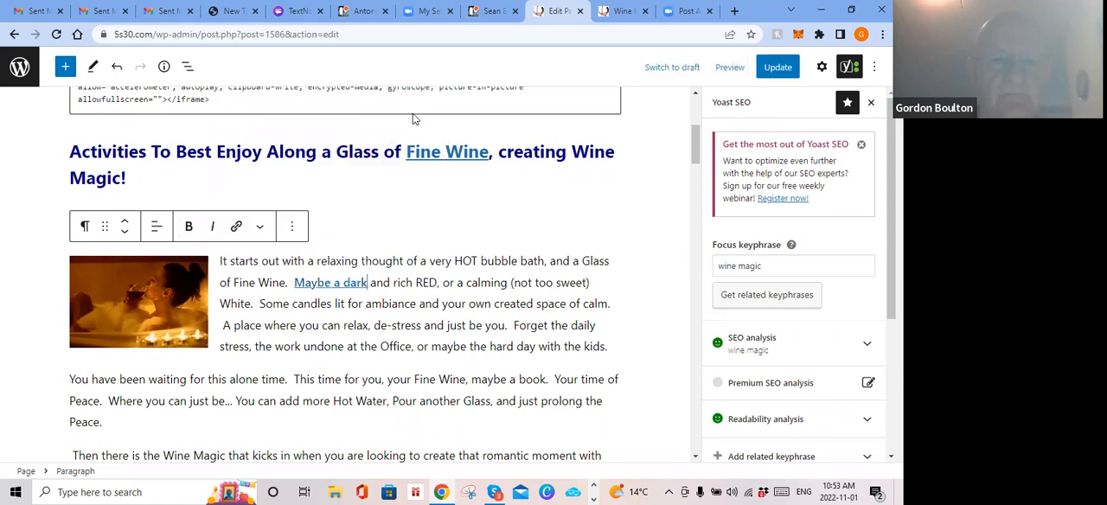
left_click(332, 285)
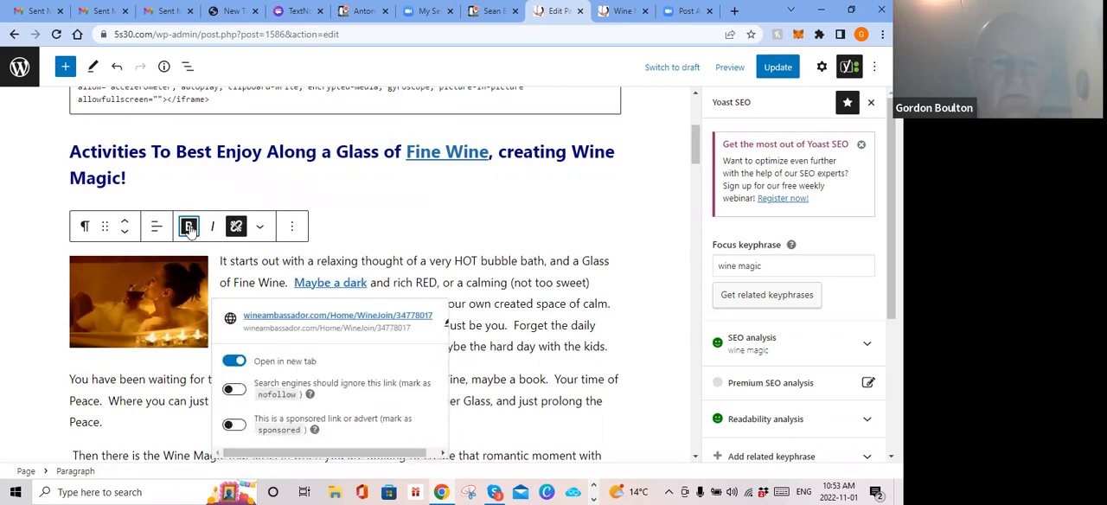
left_click(236, 226)
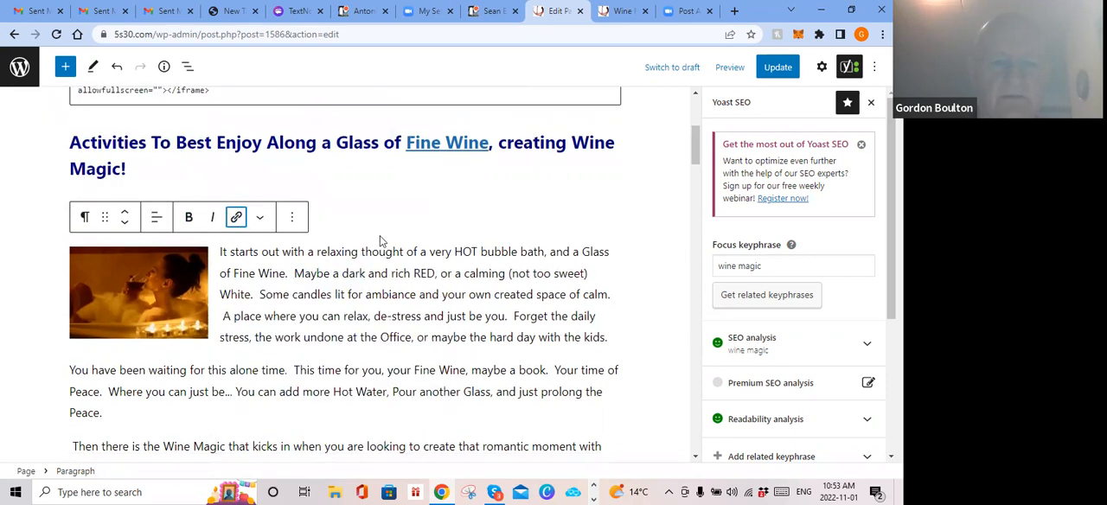
Step: Bold "Fine Wine" in the second bath paragraph and link it to the affiliate address in a new tab, and remove both again
scroll(379, 235, "down", 2)
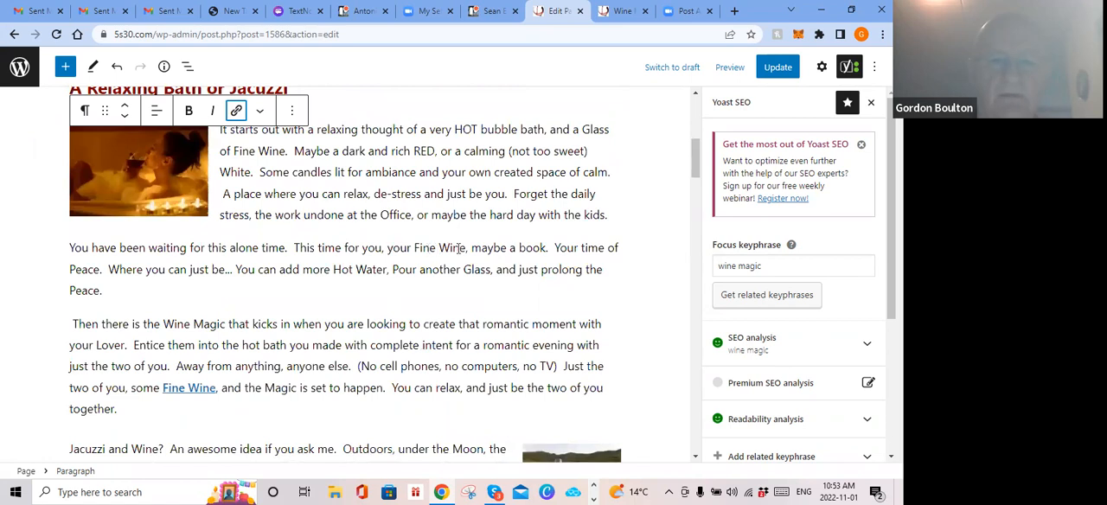
left_click_drag(465, 247, 415, 248)
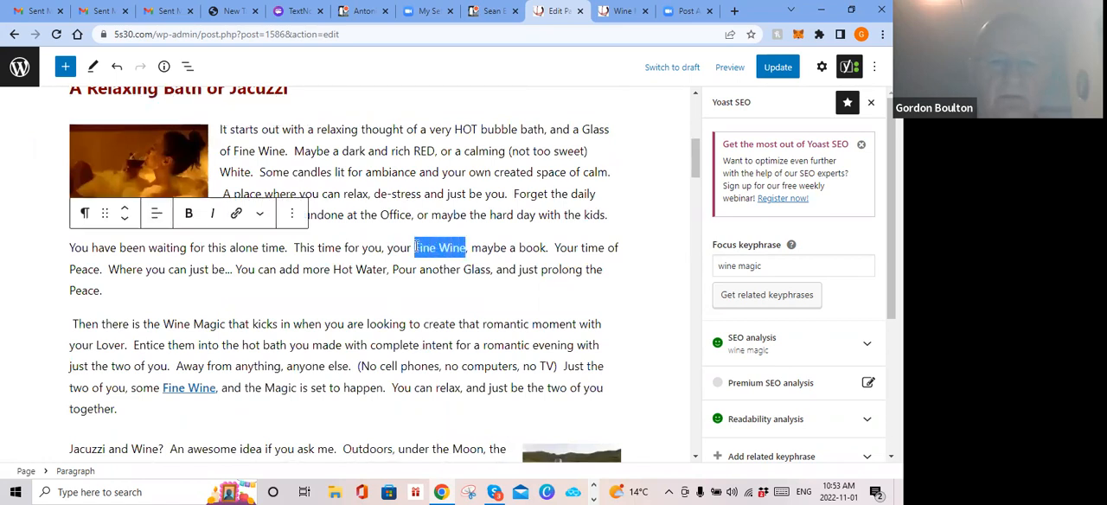
left_click(187, 213)
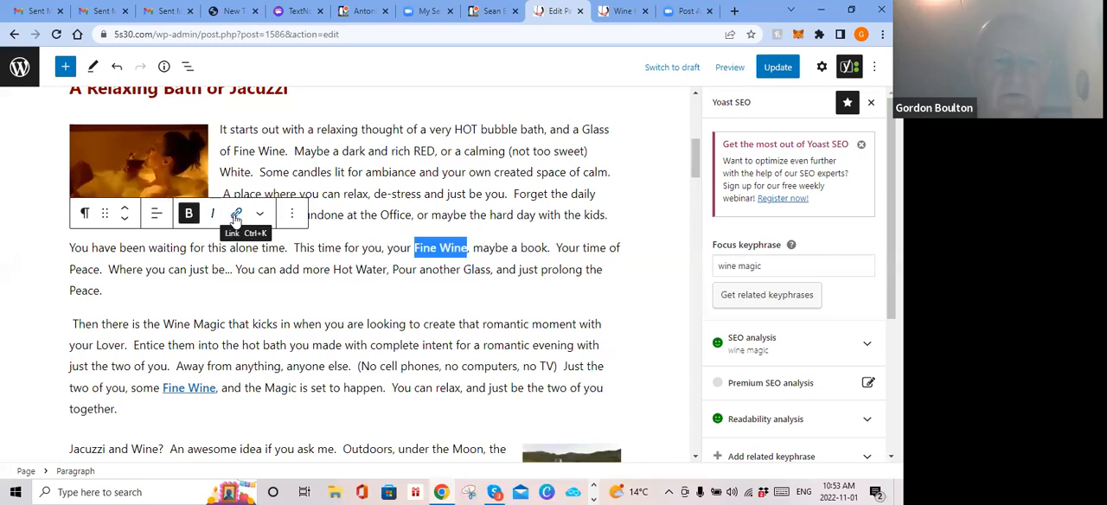
left_click(235, 214)
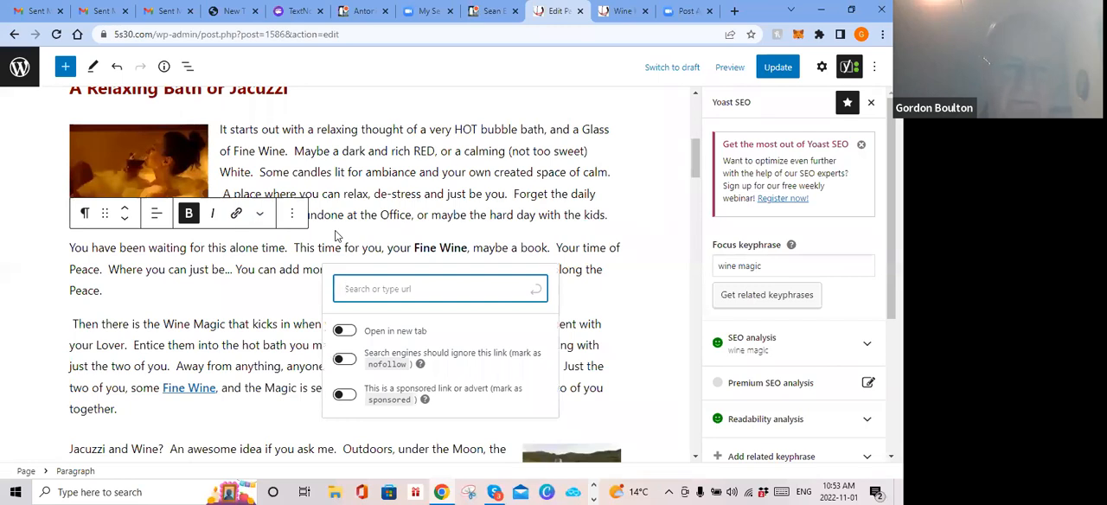
type("https://wineambassador.com/Home/WineJoin/34778017")
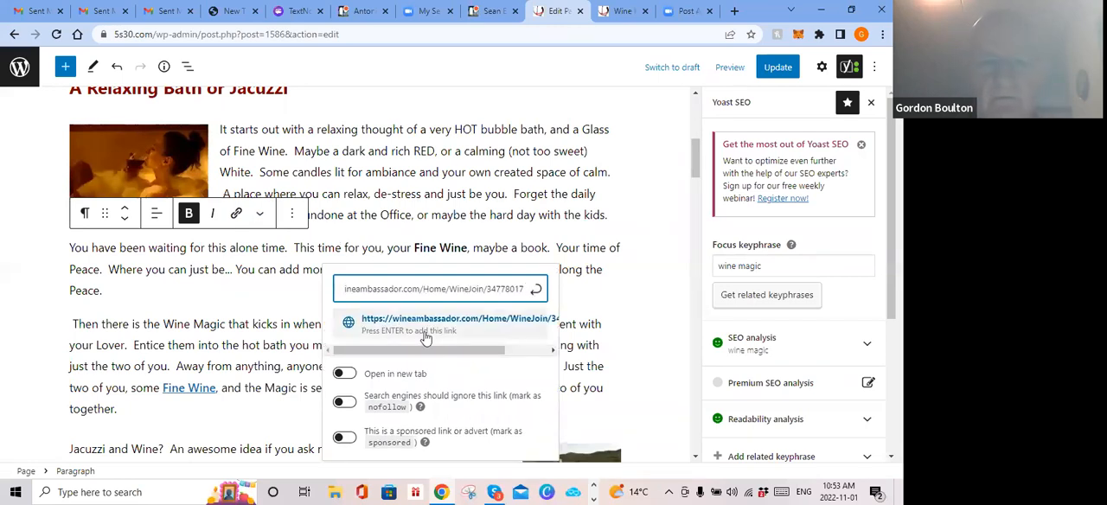
left_click(354, 376)
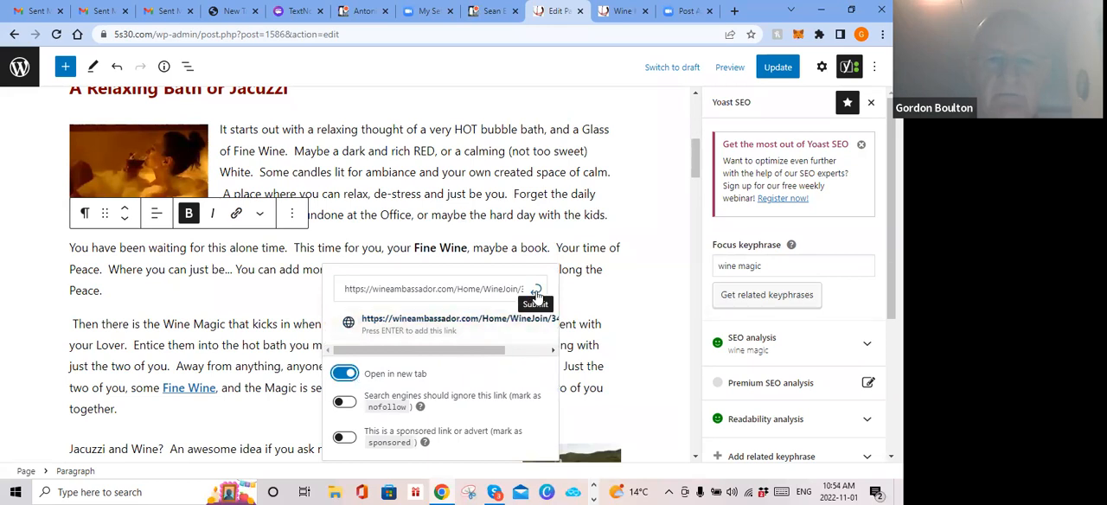
left_click(536, 294)
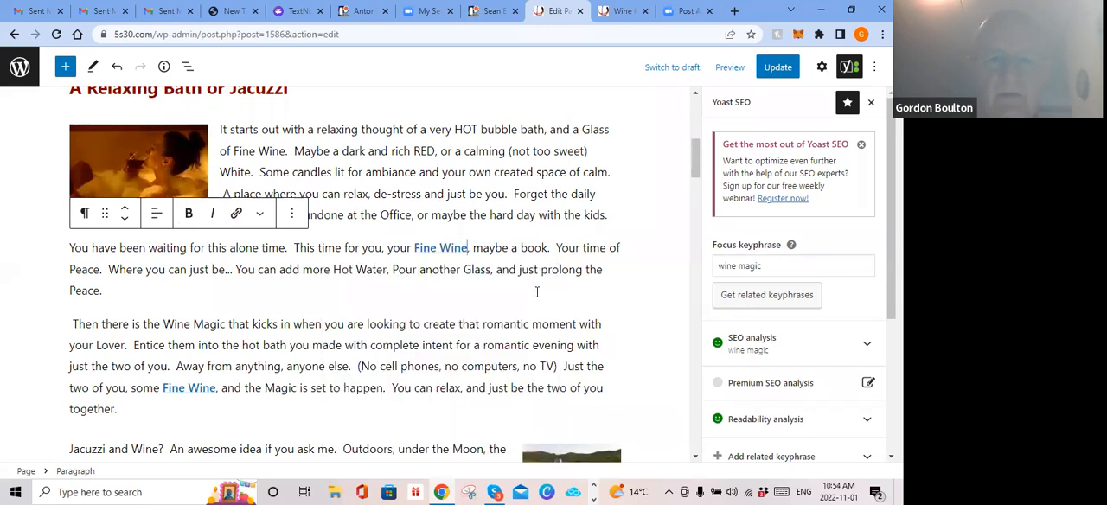
left_click(434, 248)
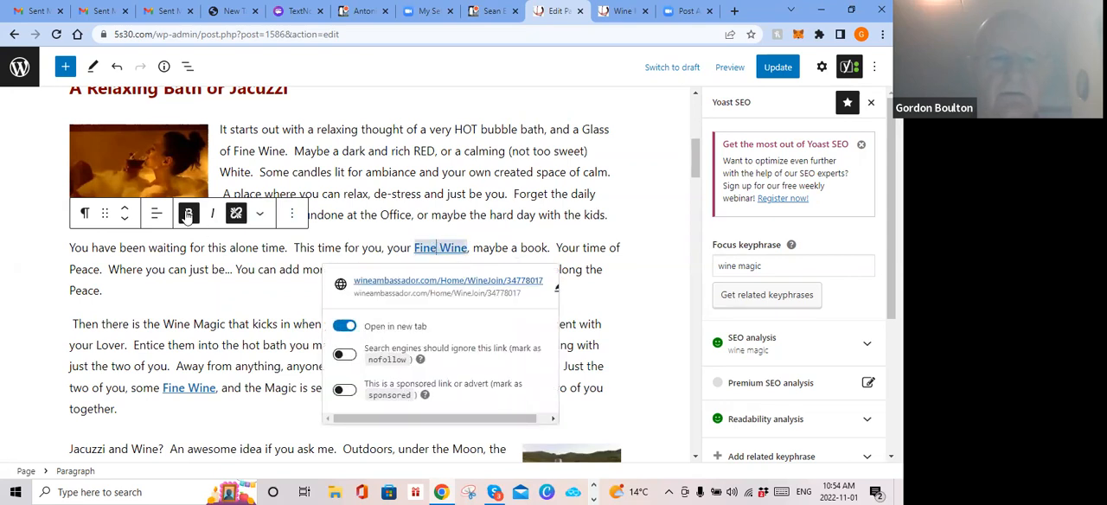
left_click(236, 213)
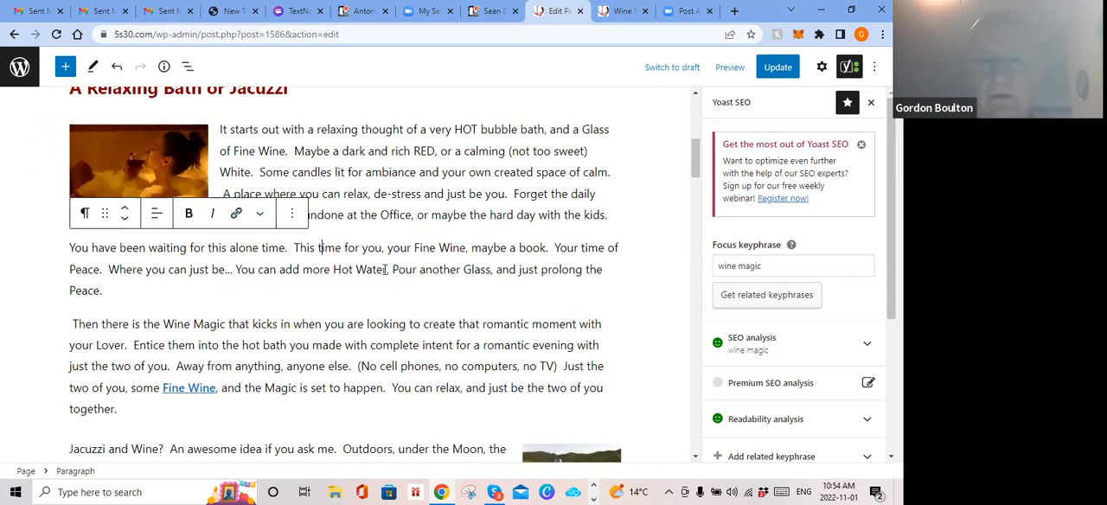
Step: Look over the text and Fine Wine links from the page introduction to the "Make any Meal into an Event" heading
scroll(374, 269, "up", 1)
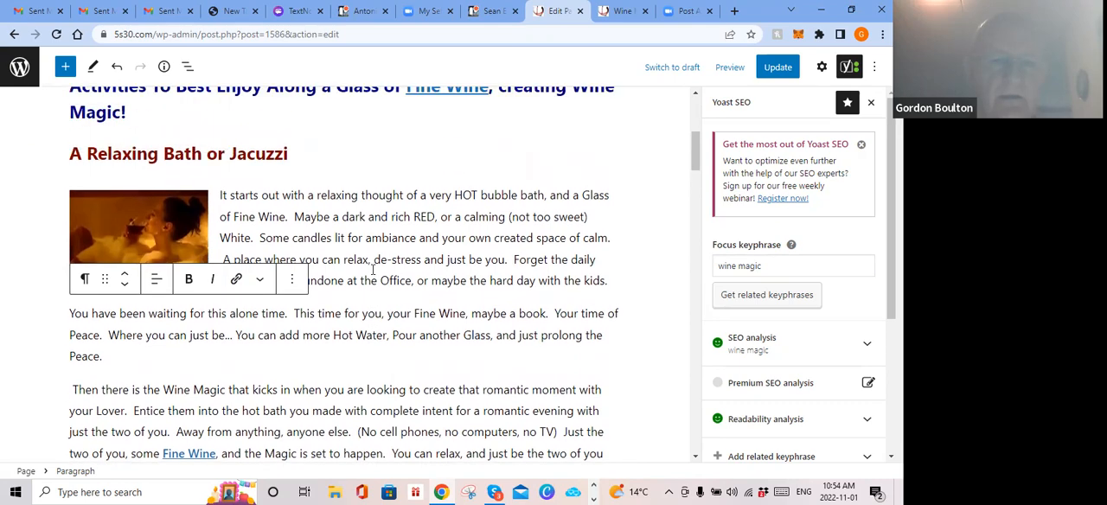
scroll(373, 270, "down", 1)
scroll(372, 270, "up", 6)
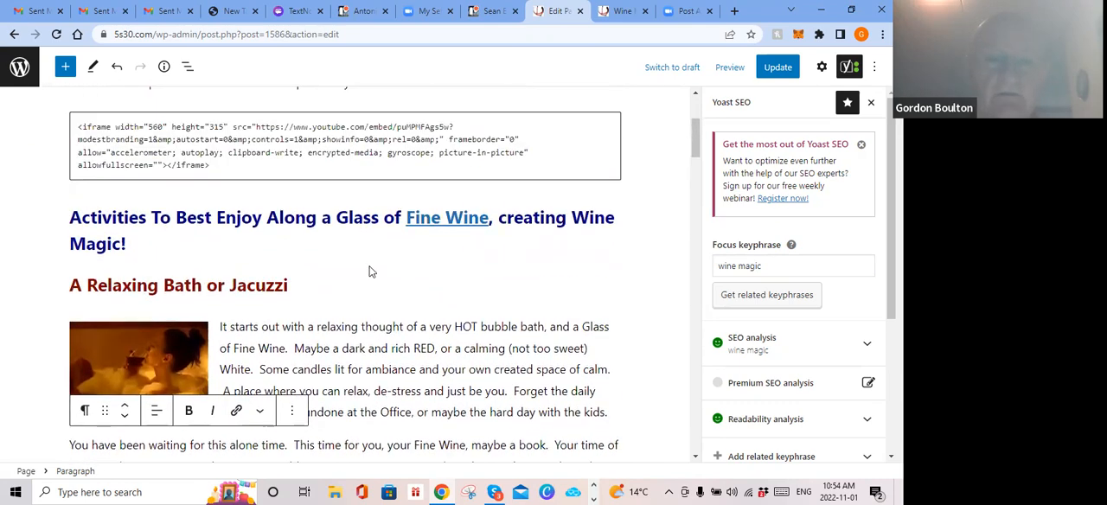
scroll(370, 271, "down", 3)
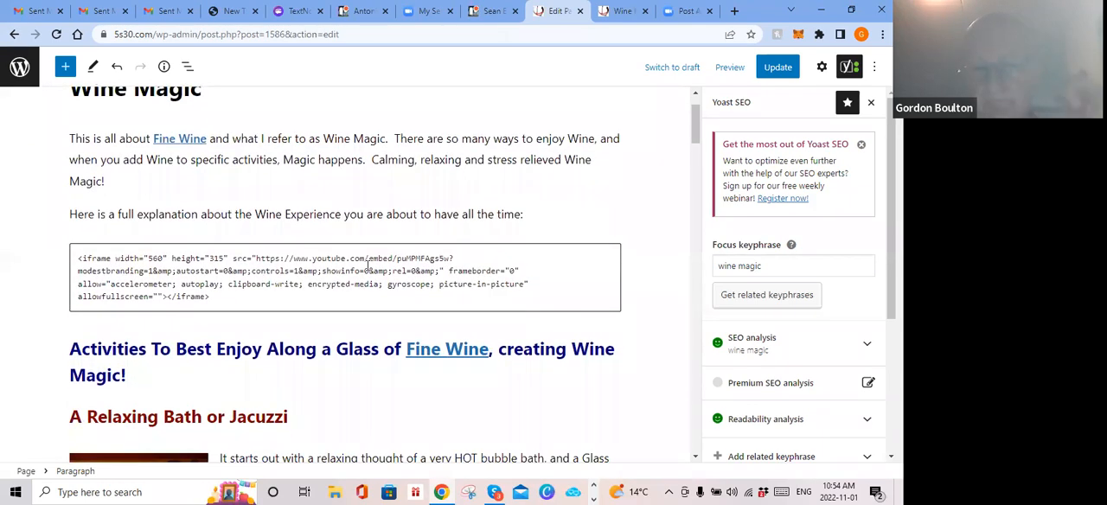
scroll(370, 270, "down", 2)
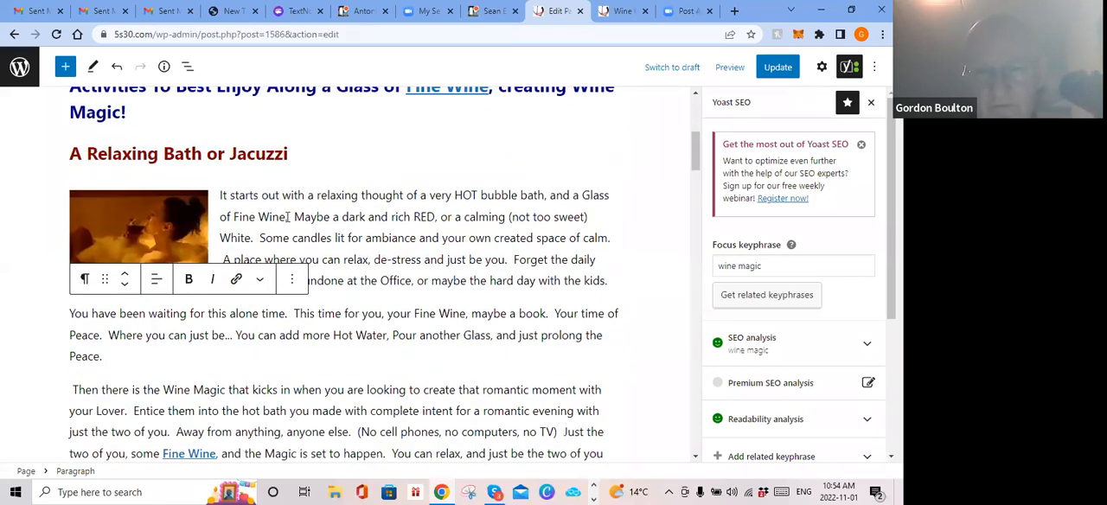
scroll(287, 217, "down", 3)
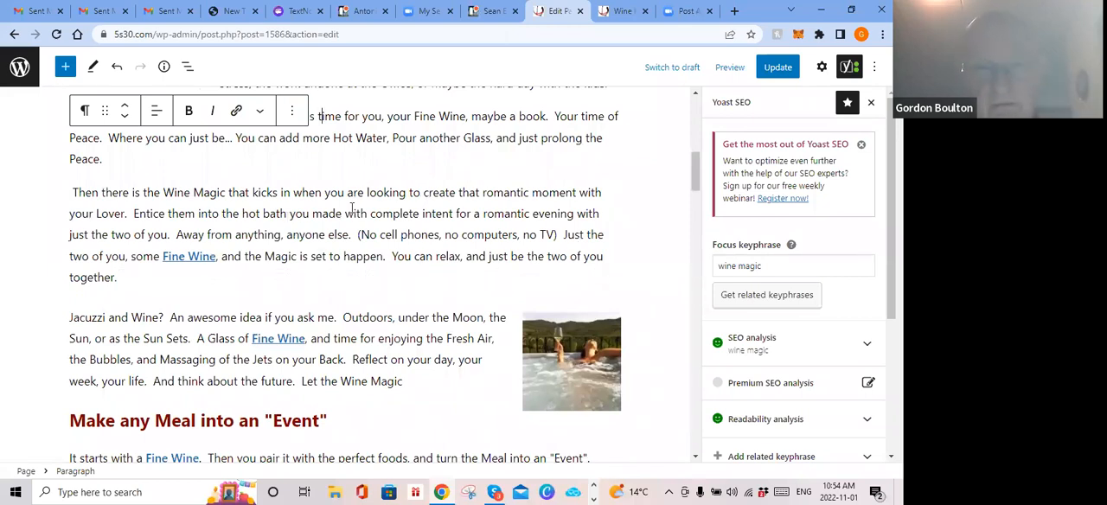
scroll(349, 209, "up", 3)
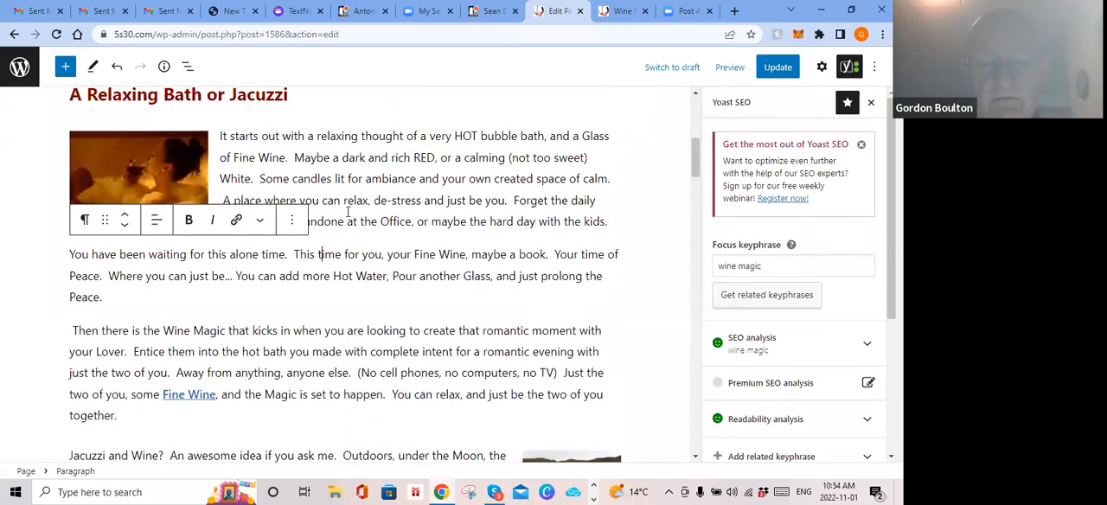
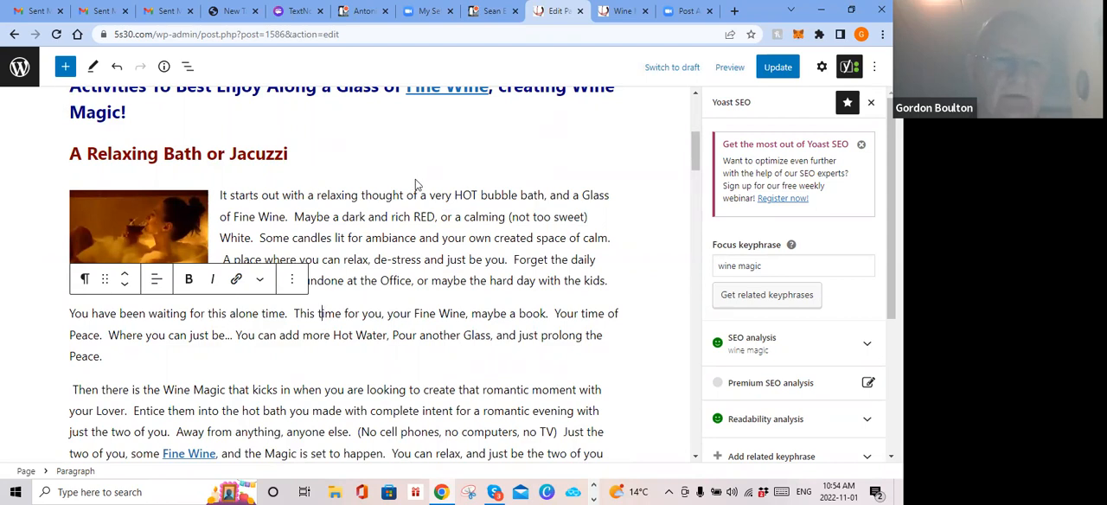
Step: Look over the page from the "Activities To Best Enjoy" heading to the "Women and Wine" section and back to the Relaxing Bath section
scroll(410, 188, "up", 1)
scroll(410, 187, "down", 2)
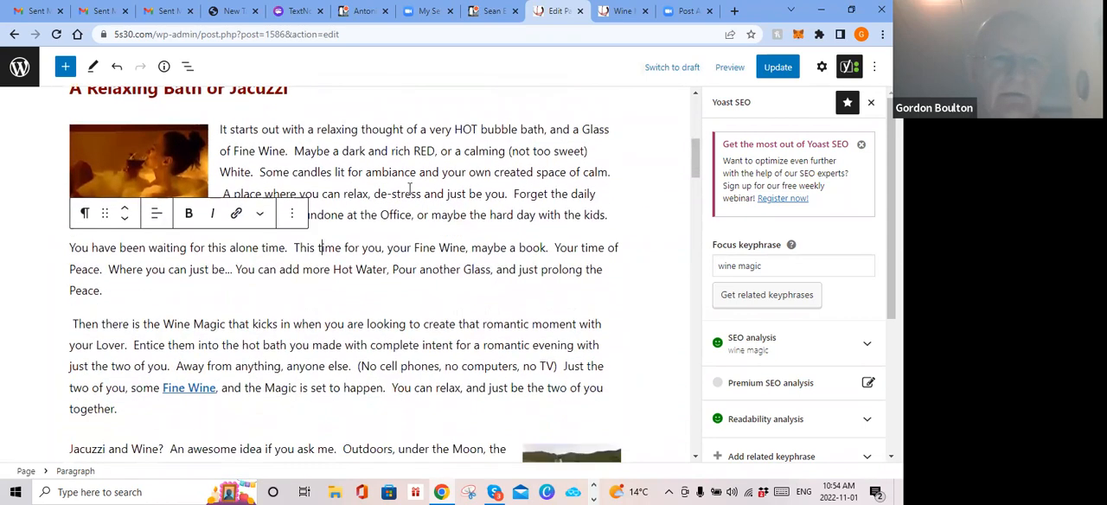
scroll(410, 188, "down", 3)
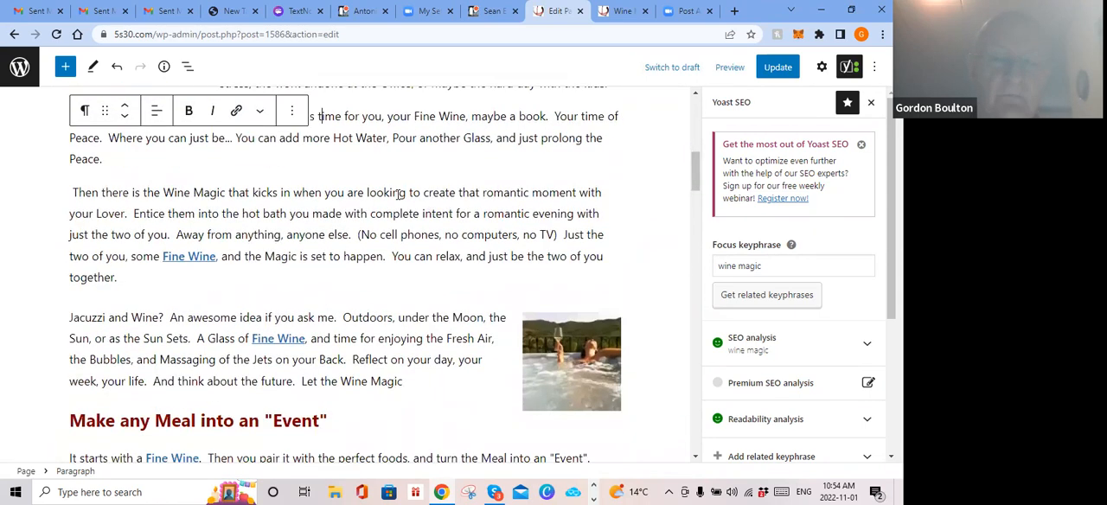
scroll(398, 195, "down", 6)
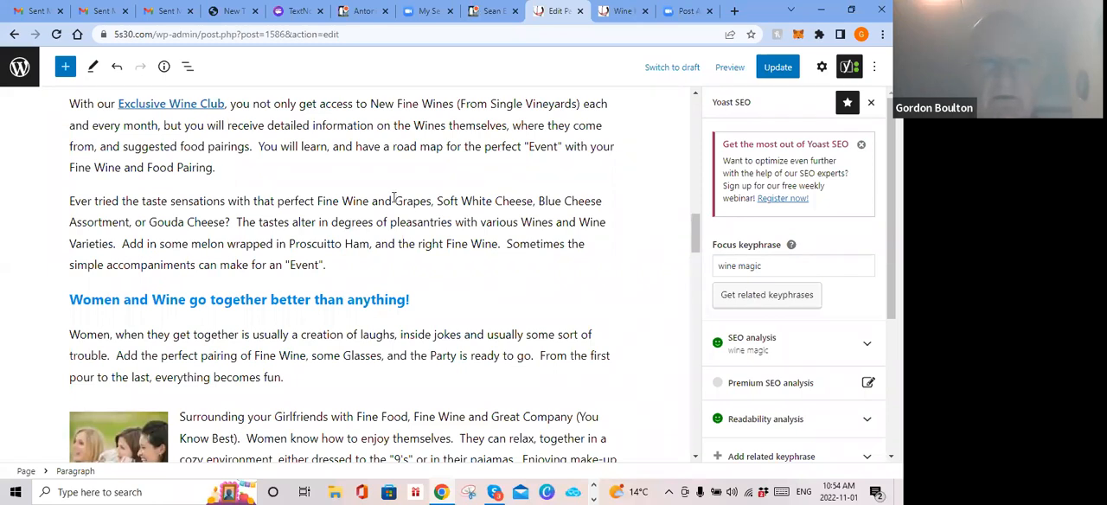
scroll(387, 199, "up", 10)
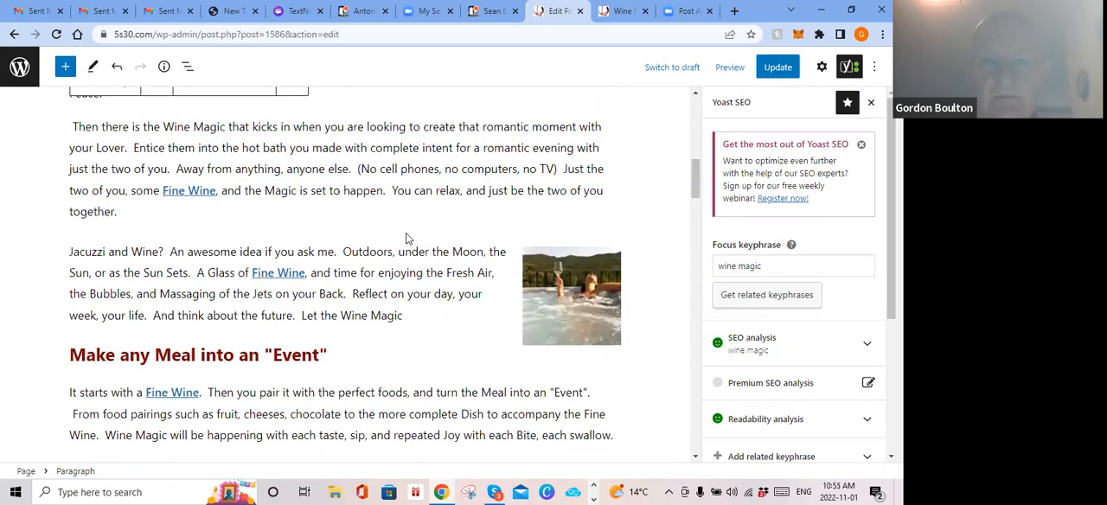
scroll(404, 233, "up", 1)
scroll(404, 234, "up", 6)
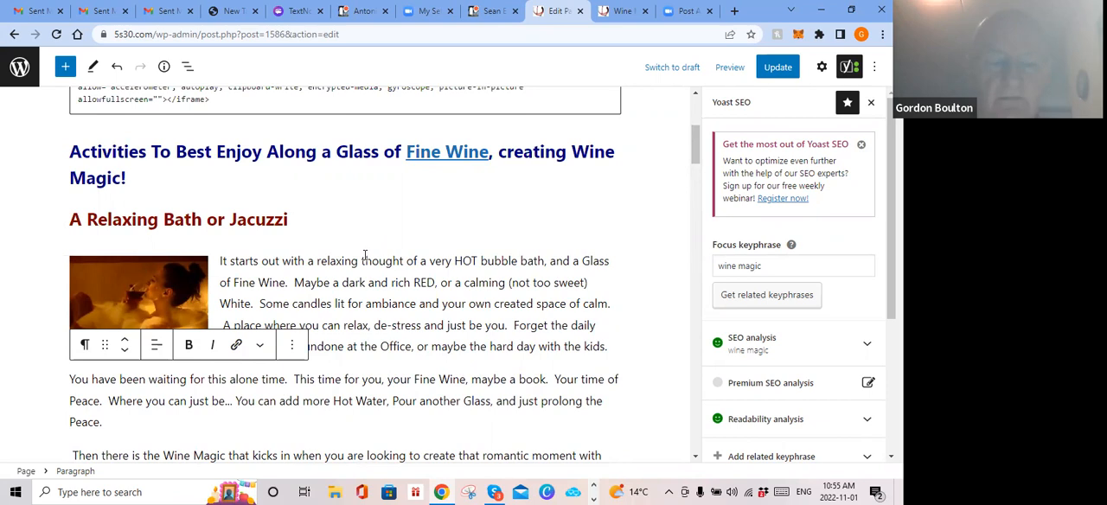
scroll(364, 255, "up", 2)
scroll(364, 254, "down", 3)
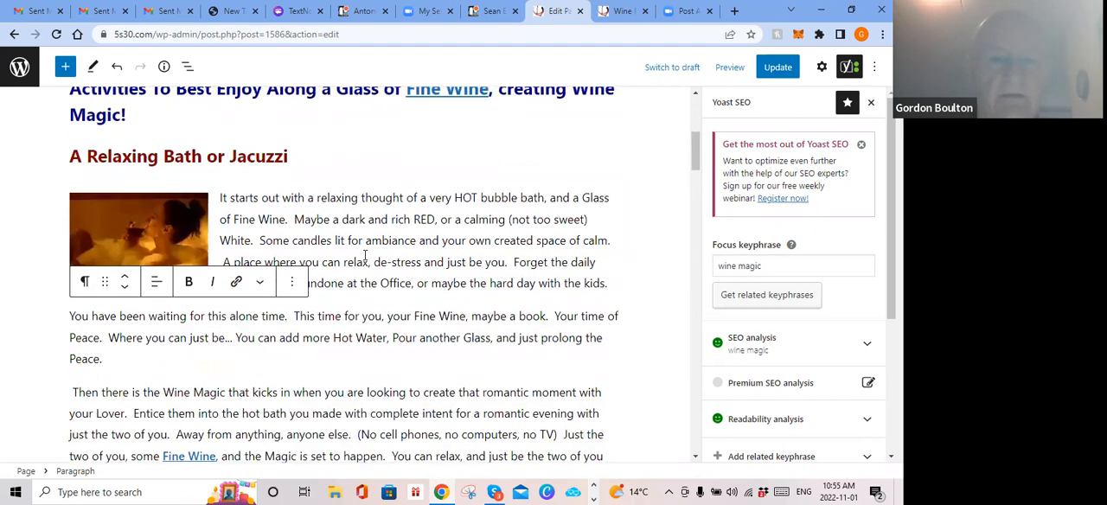
scroll(364, 254, "up", 2)
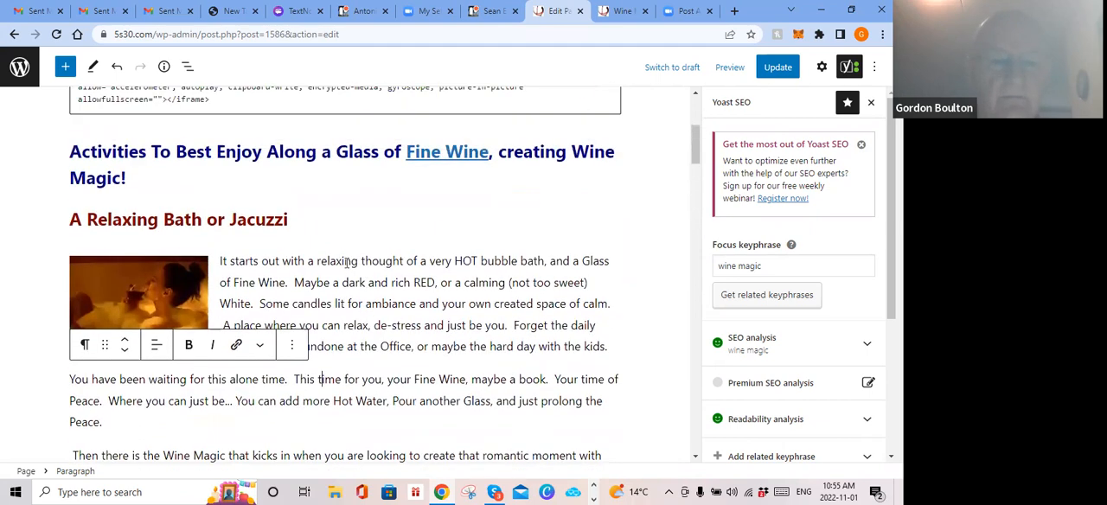
Step: Copy the bath photo beside the first Relaxing Bath paragraph
left_click(146, 300)
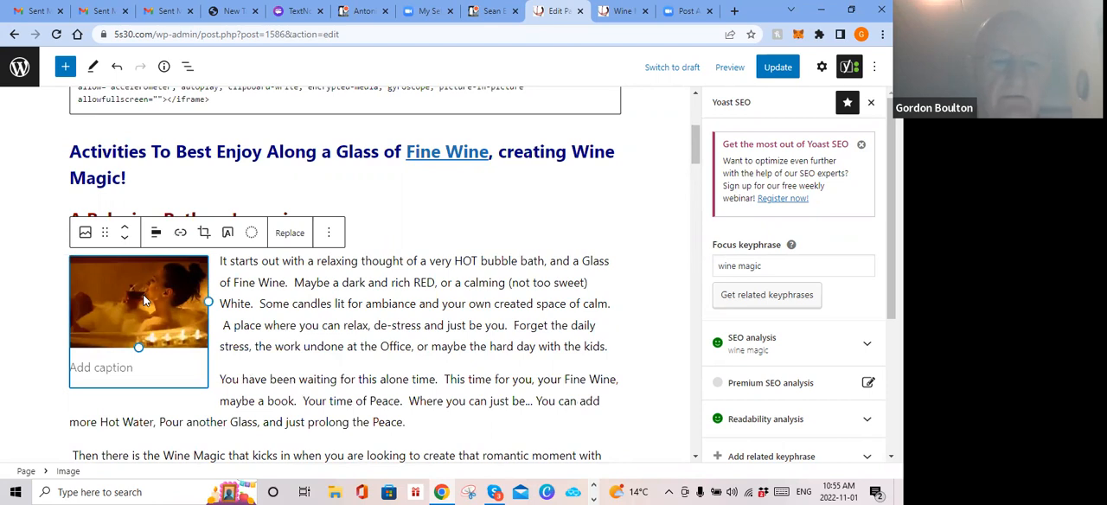
right_click(145, 300)
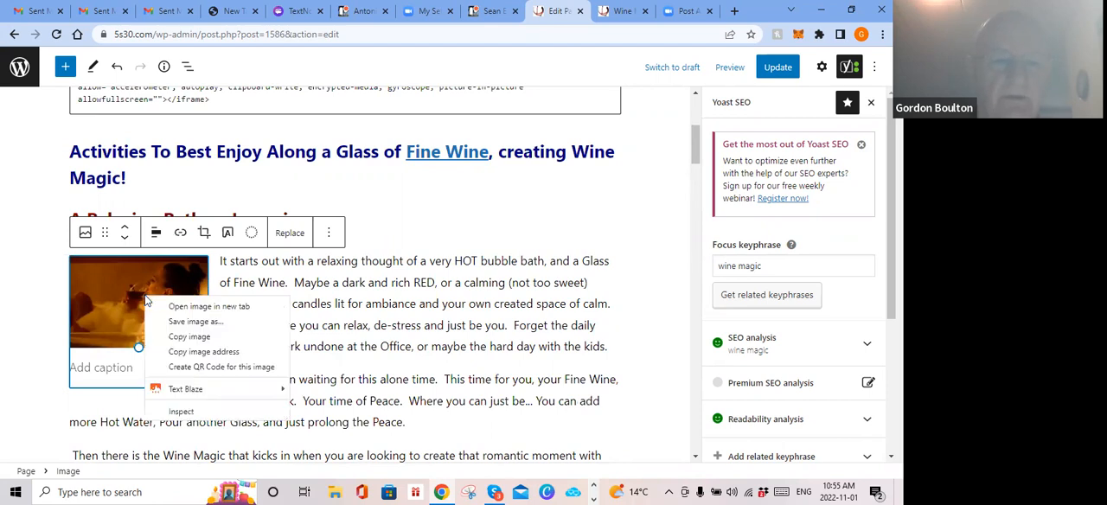
left_click(194, 353)
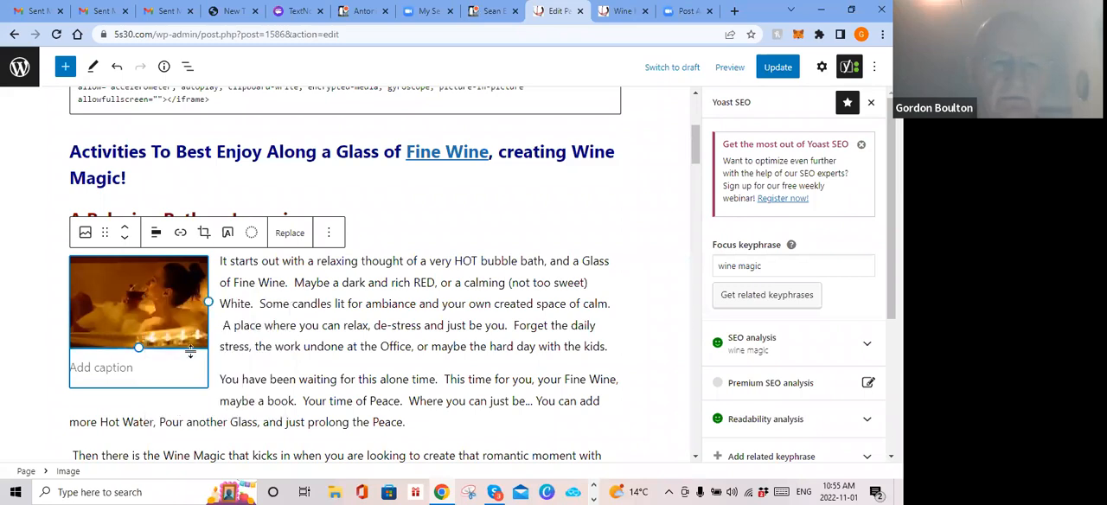
right_click(155, 301)
left_click(202, 344)
Step: Add a paragraph block after the second Relaxing Bath paragraph and paste the copied bath photo into it
scroll(360, 344, "down", 2)
mouse_move(377, 309)
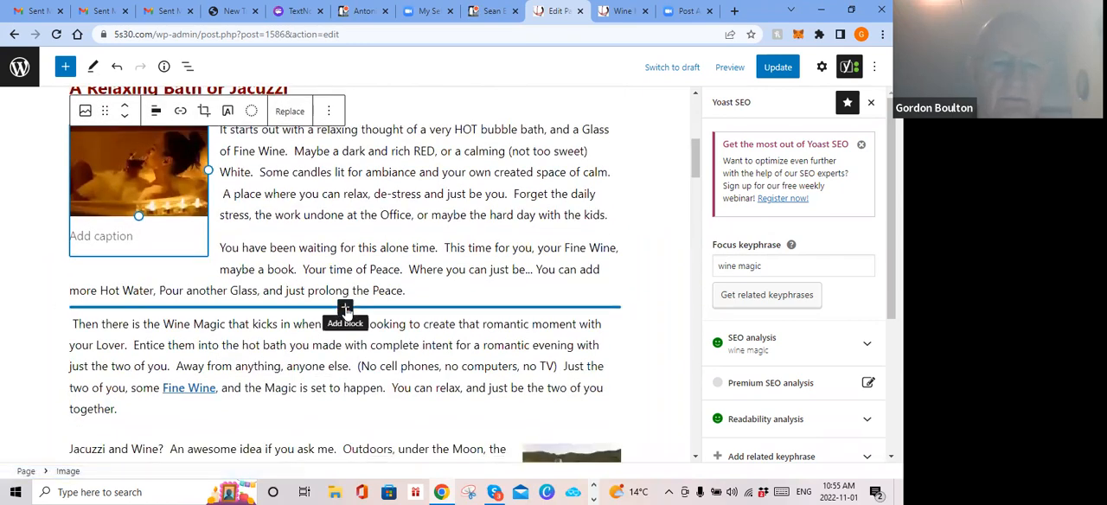
left_click(345, 308)
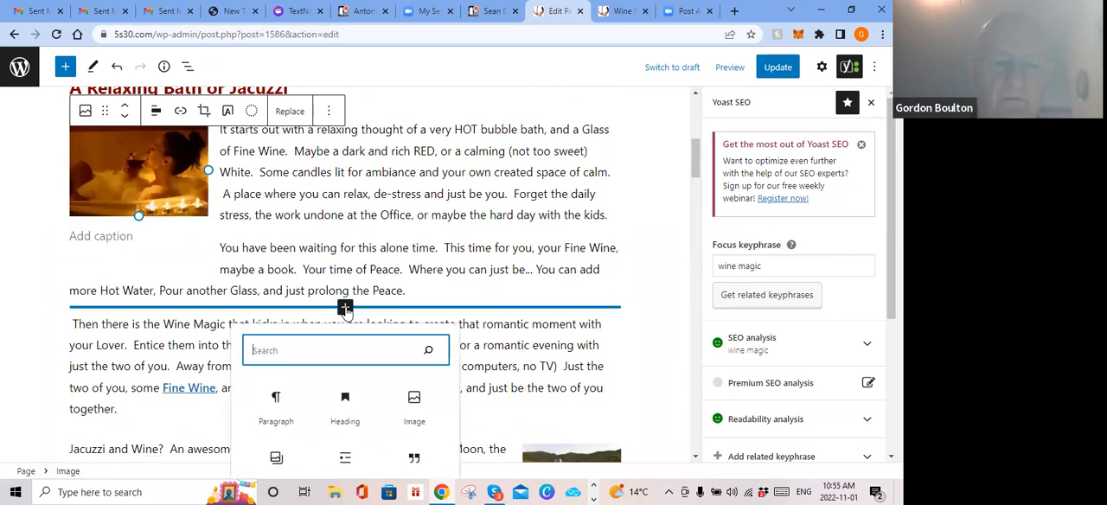
left_click(277, 400)
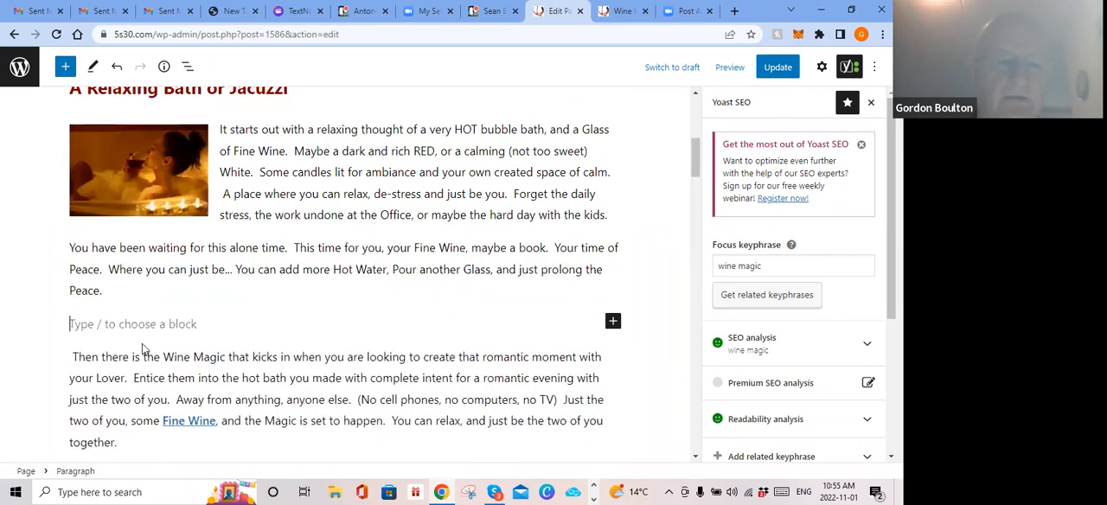
right_click(97, 324)
left_click(147, 194)
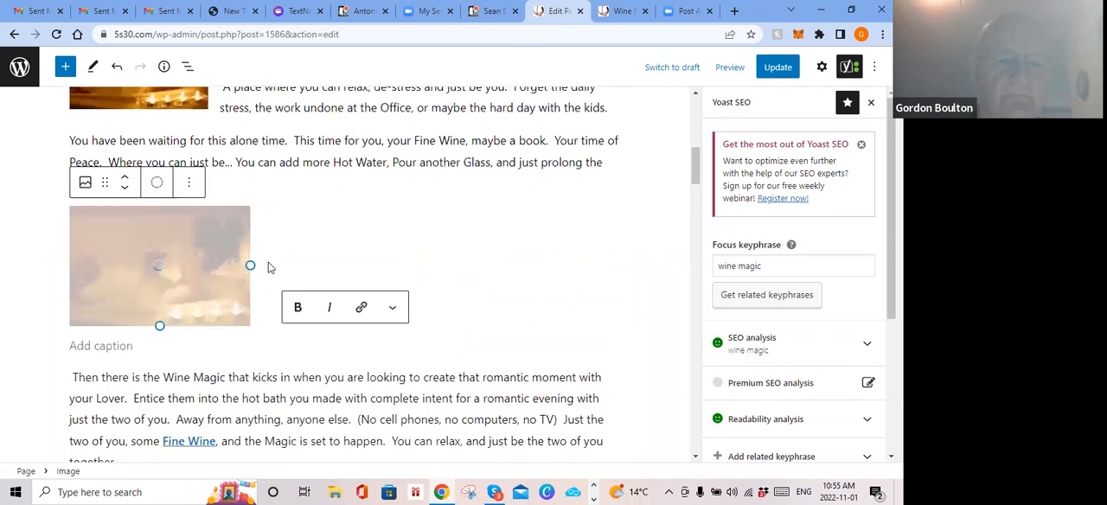
Step: Shrink the pasted bath photo slightly and align it to the center
mouse_move(155, 323)
left_mouse_down()
mouse_move(134, 258)
mouse_move(144, 308)
left_mouse_up()
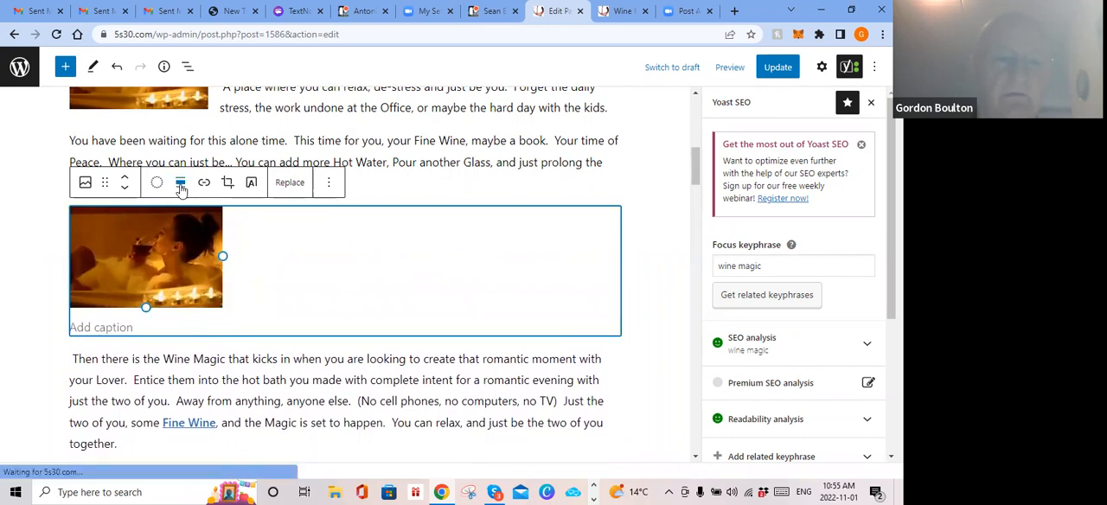
left_click(180, 182)
left_click(216, 276)
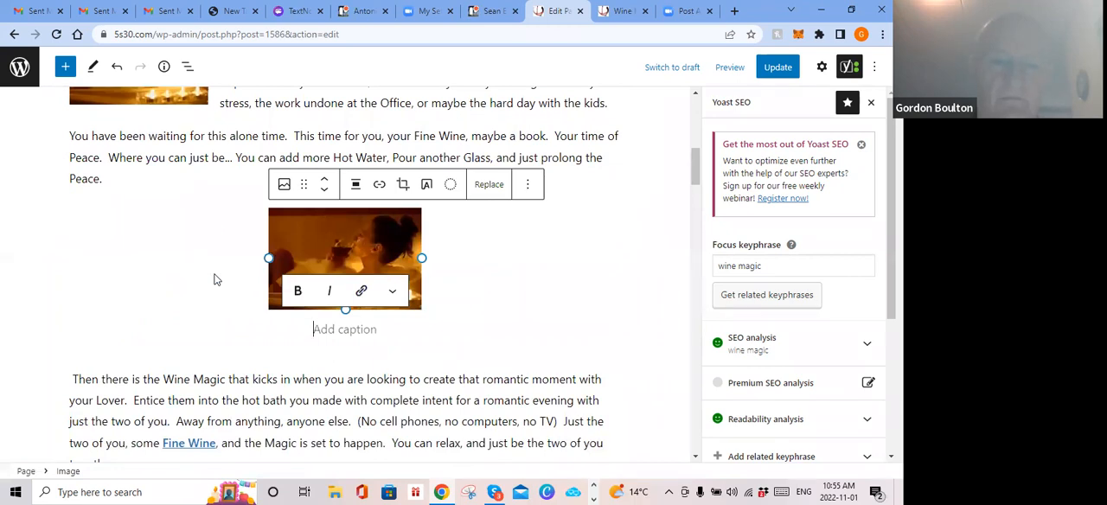
Step: Align the pasted bath photo right, and change its alignment to left so the text wraps beside it
left_click(359, 188)
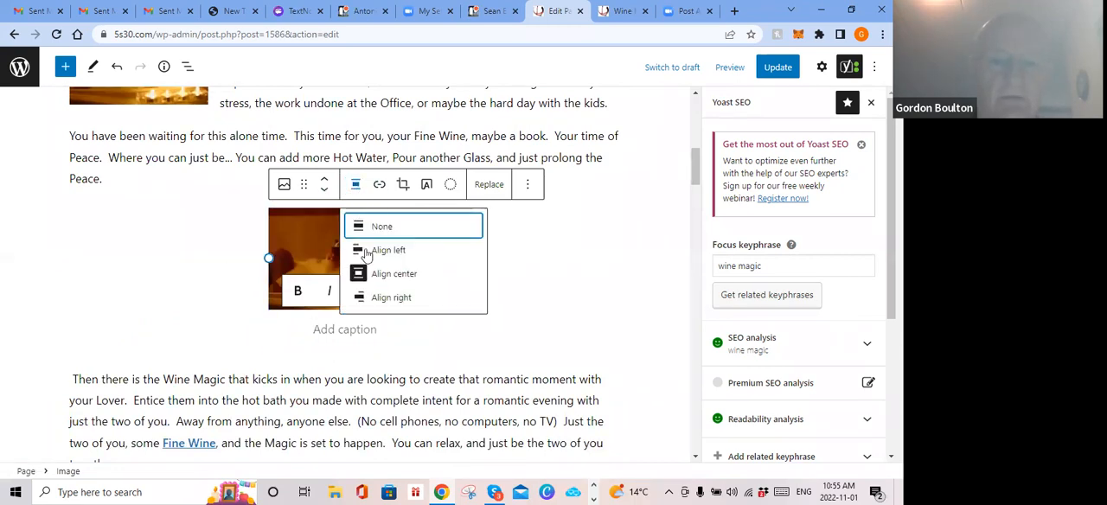
left_click(378, 299)
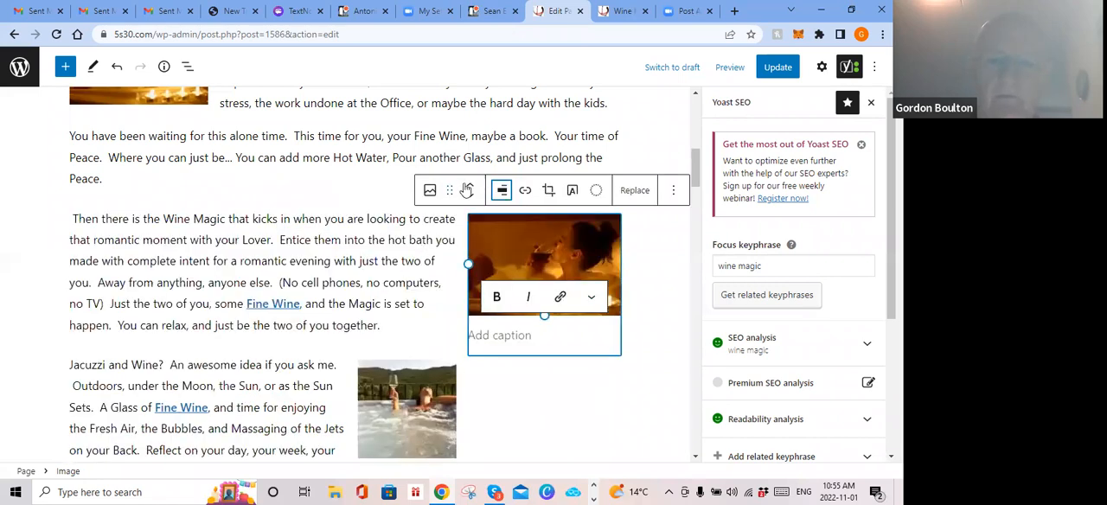
left_click(502, 191)
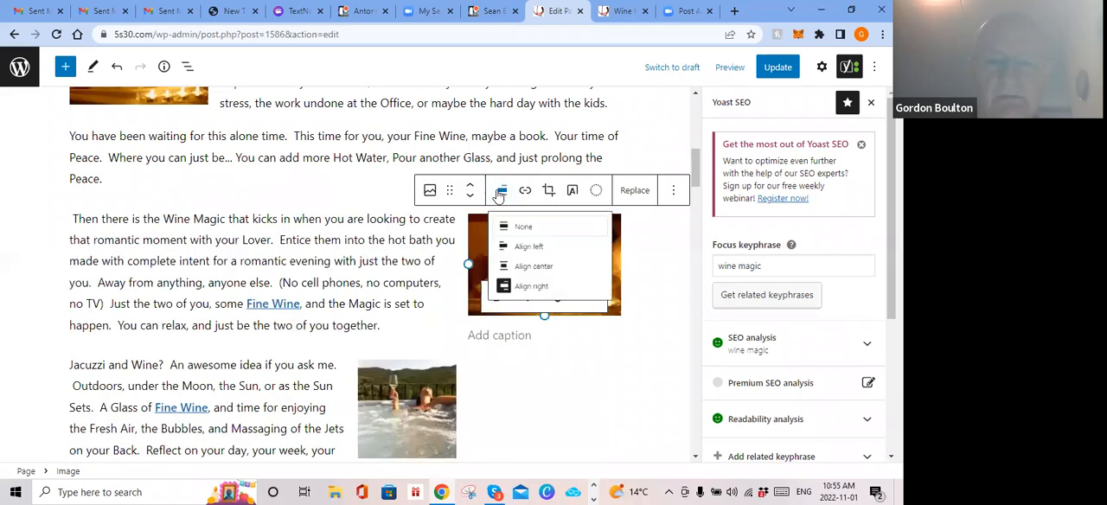
left_click(533, 256)
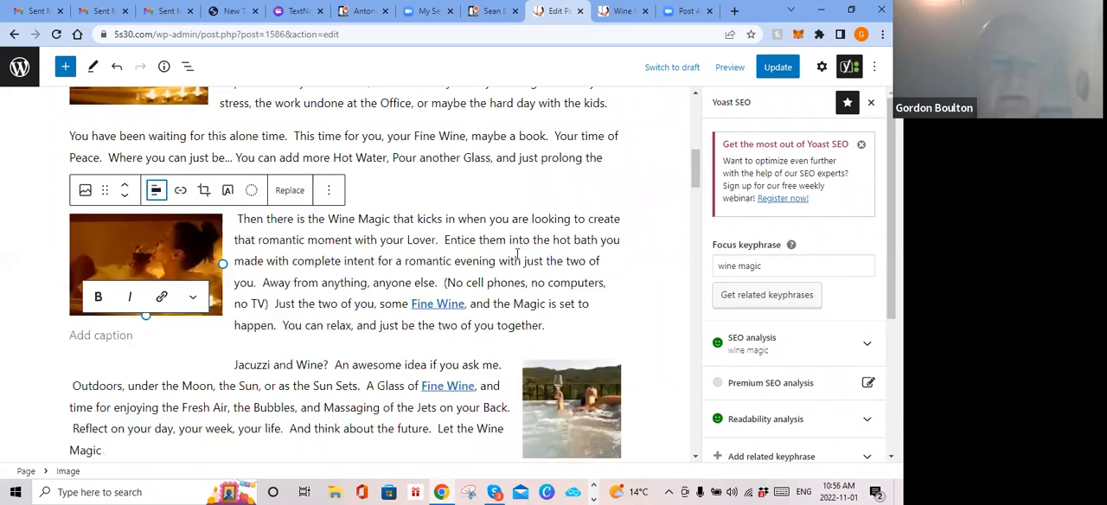
Step: Remove the pasted copy of the bath photo
left_click(328, 191)
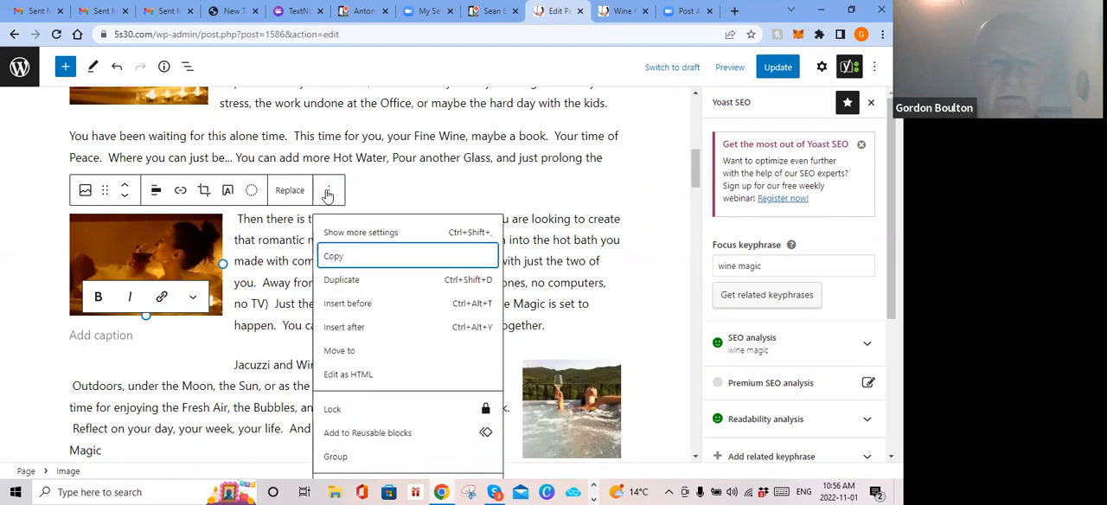
scroll(350, 363, "down", 1)
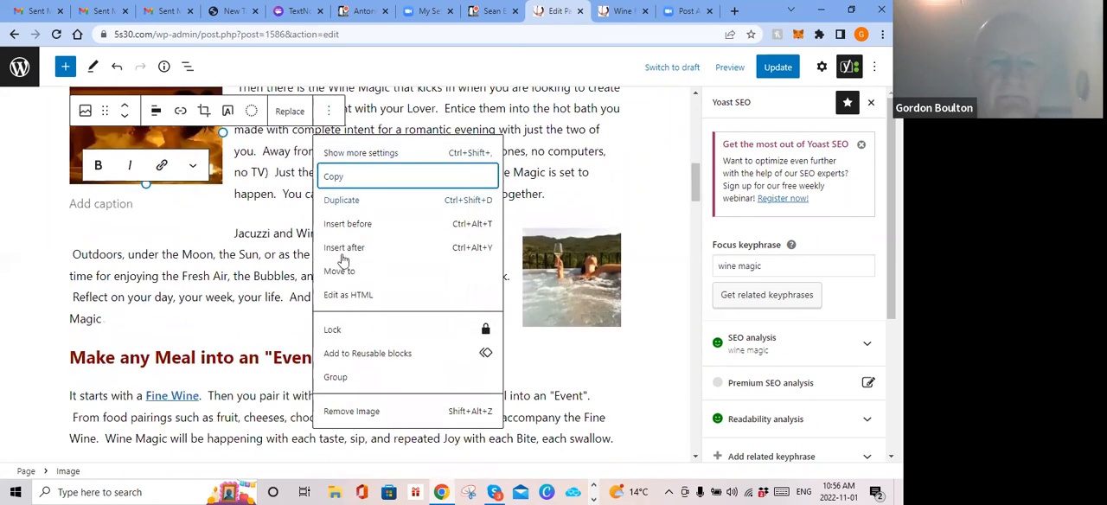
left_click(357, 410)
Step: Update the page and look over its content from the Wine Magic title to the "Make any Meal into an Event" heading
scroll(364, 380, "up", 1)
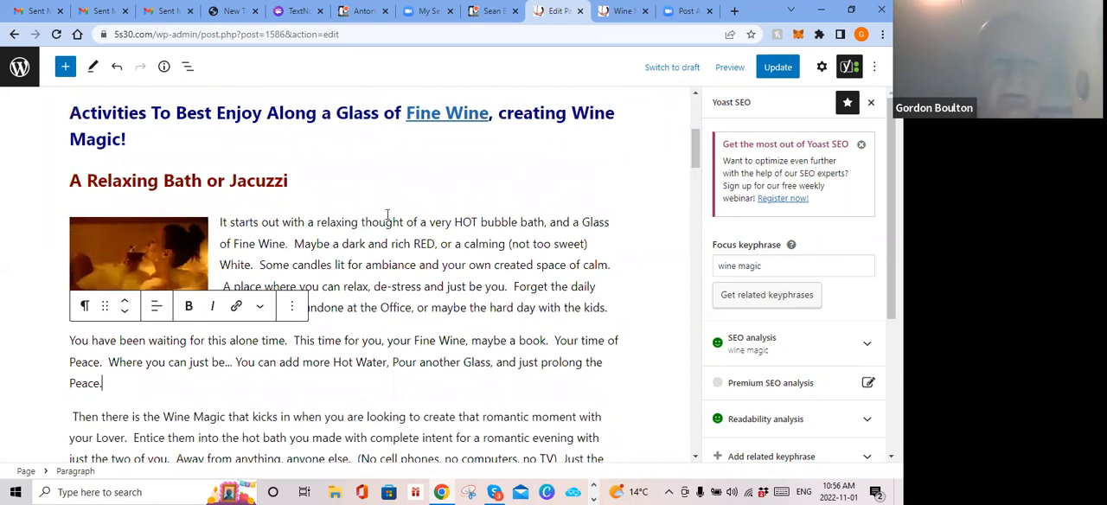
scroll(388, 214, "up", 5)
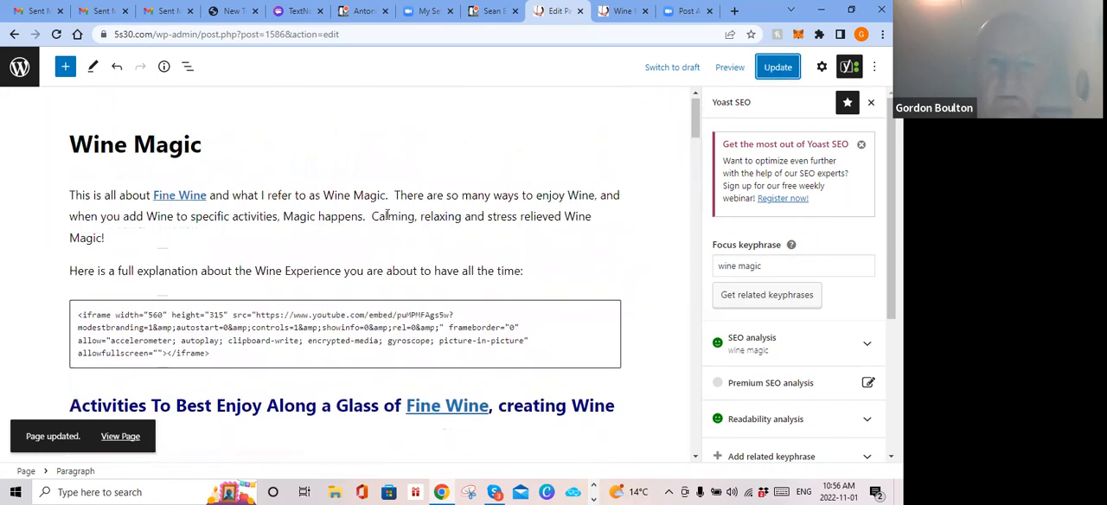
scroll(186, 205, "down", 4)
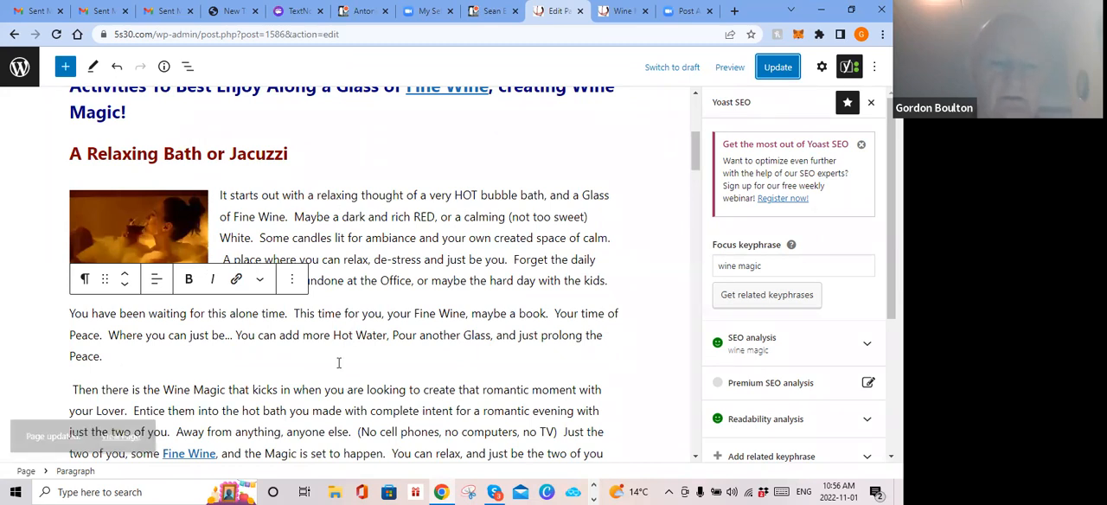
scroll(333, 382, "down", 1)
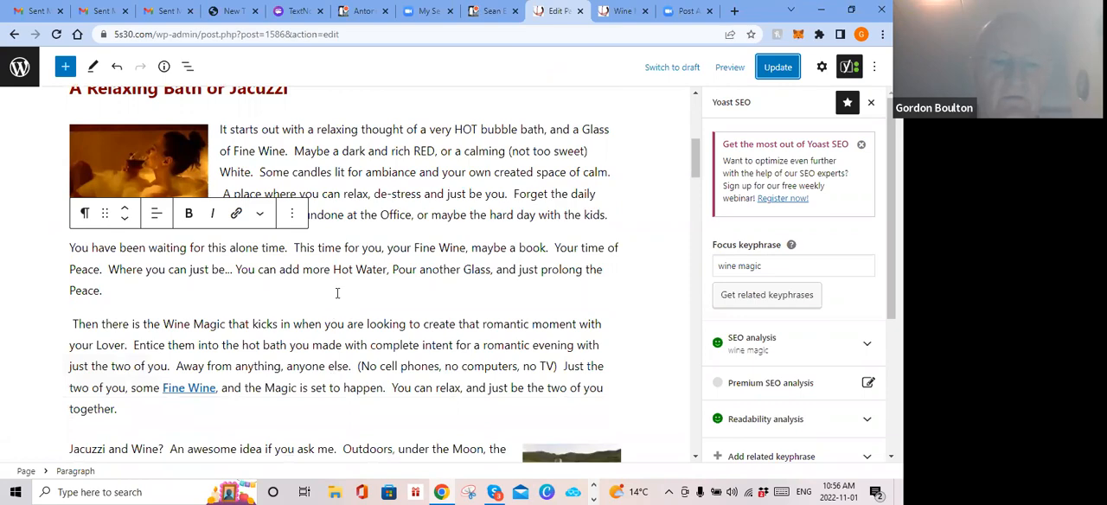
scroll(338, 290, "down", 2)
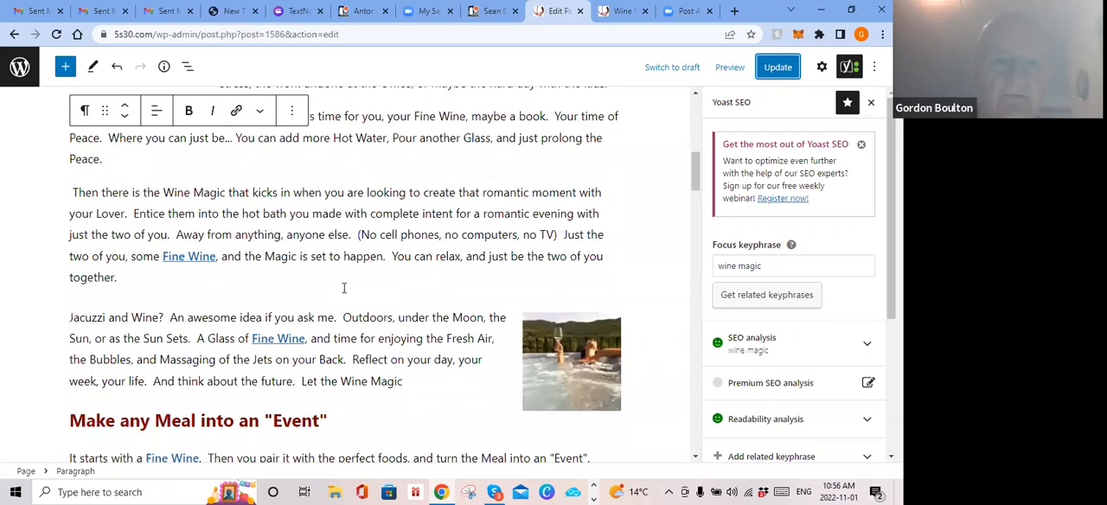
scroll(343, 288, "up", 3)
scroll(351, 190, "up", 2)
scroll(346, 216, "down", 3)
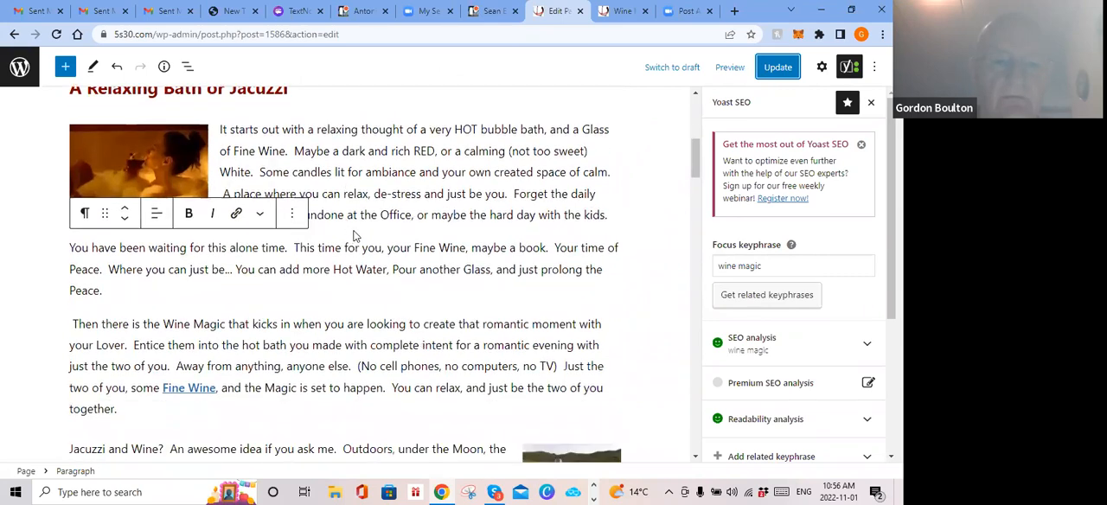
Step: Insert an image block between the first and second Relaxing Bath paragraphs
left_click(350, 111)
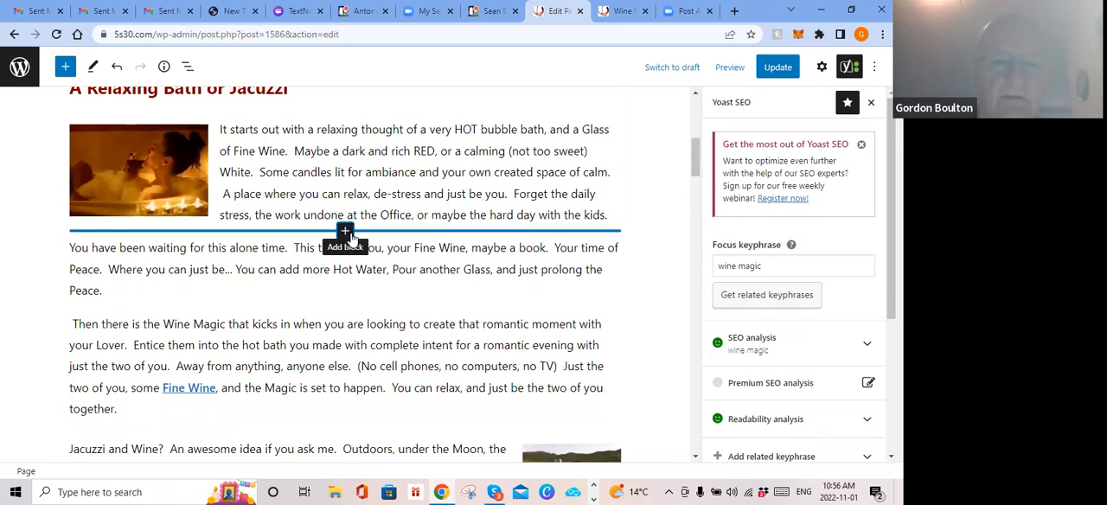
left_click(345, 231)
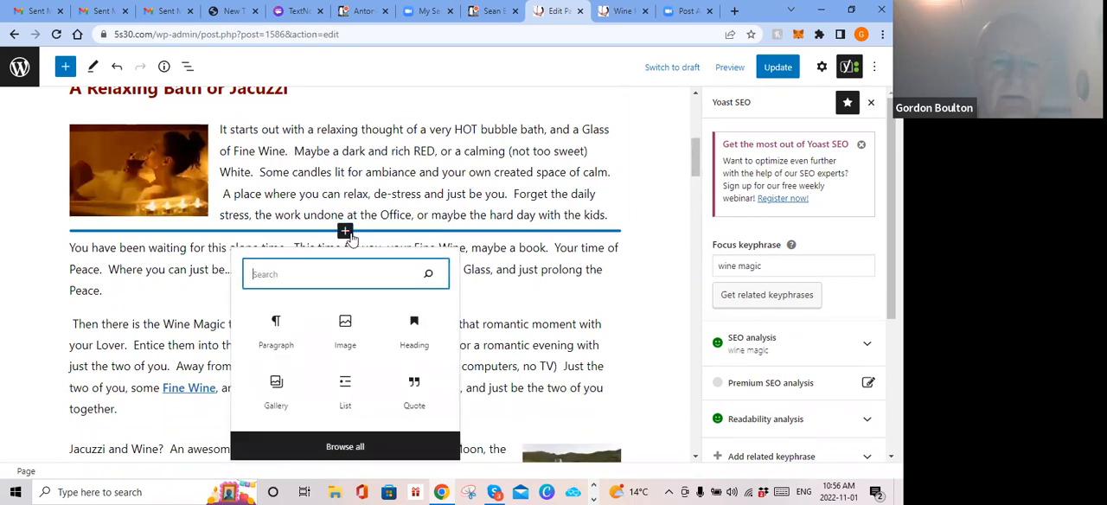
left_click(345, 325)
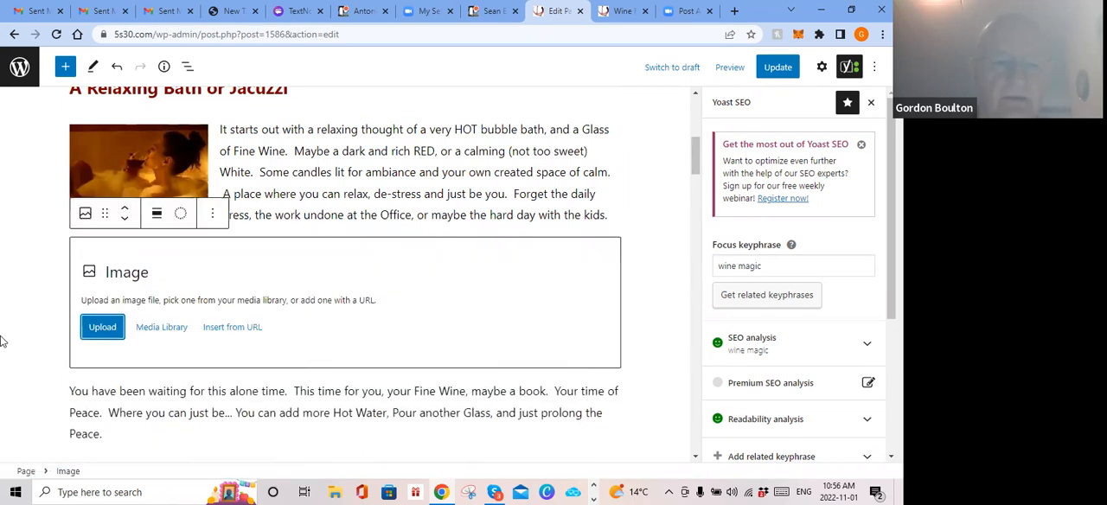
Step: Upload image 1c from the Wine Tools folder into the empty image block
left_click(100, 327)
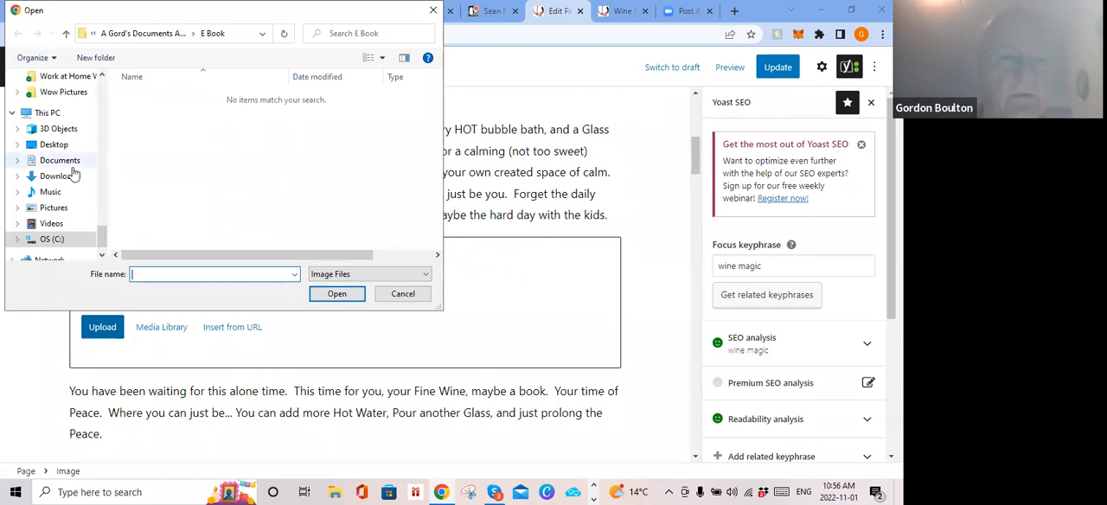
scroll(74, 173, "up", 2)
scroll(75, 165, "up", 1)
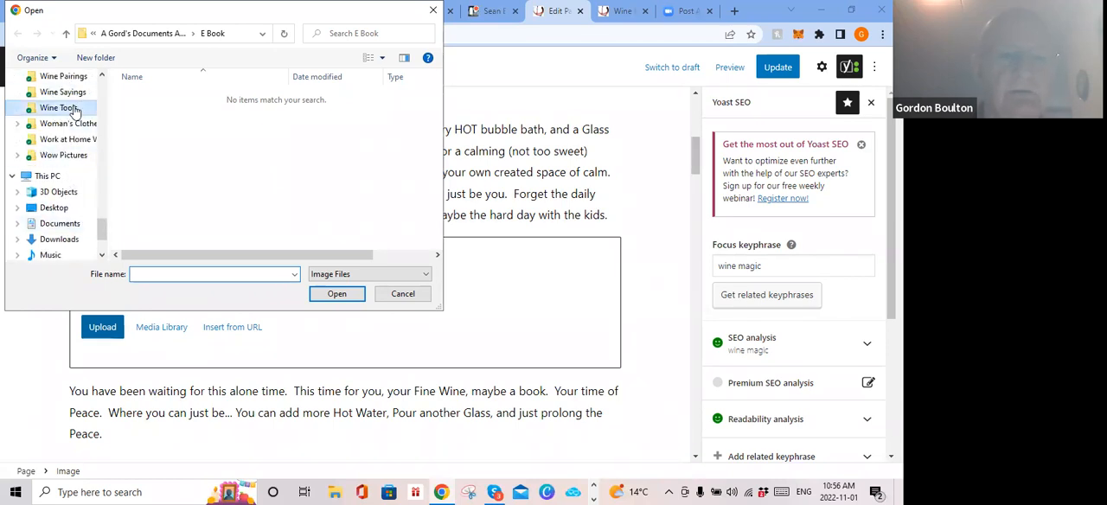
left_click(74, 109)
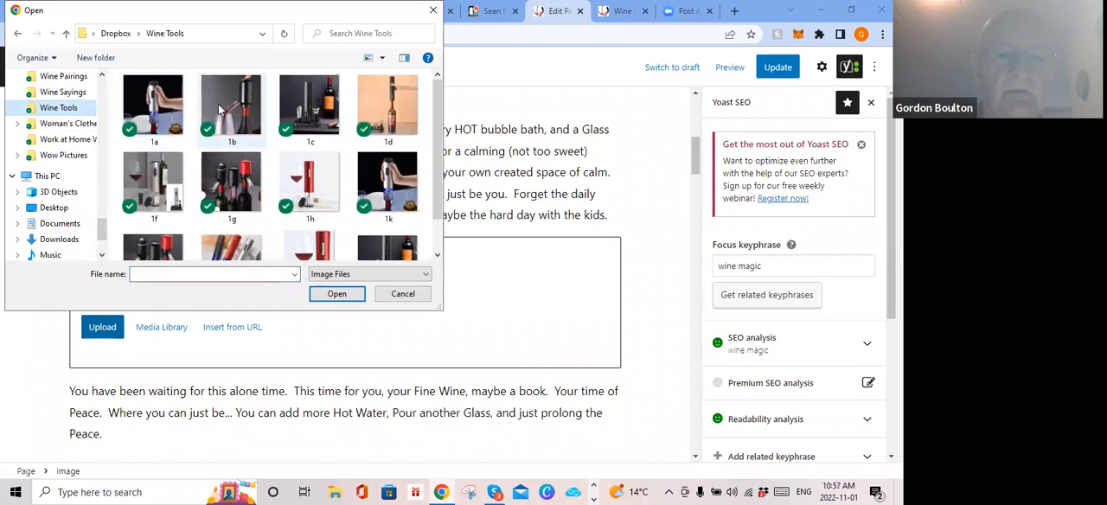
left_click(311, 109)
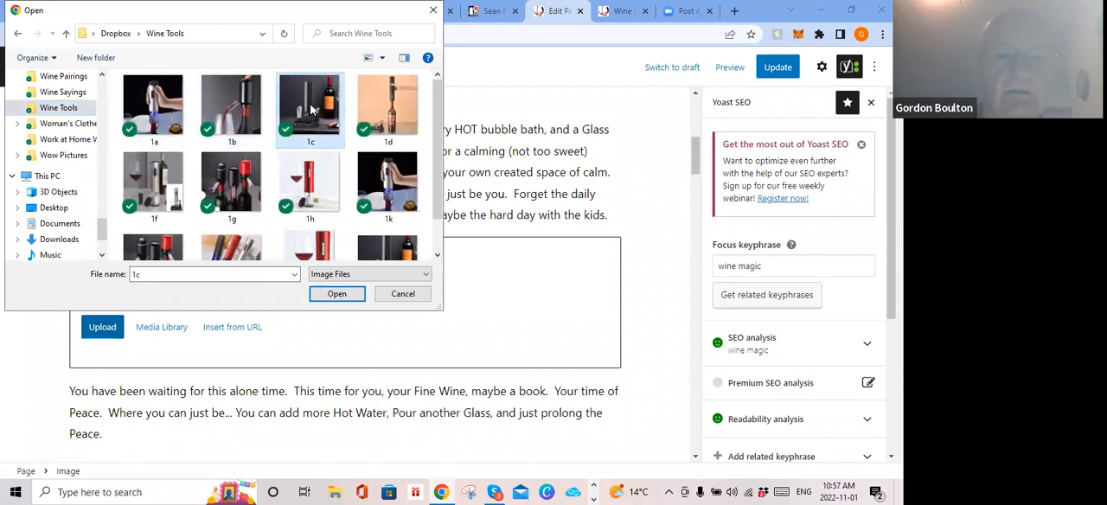
left_click(335, 294)
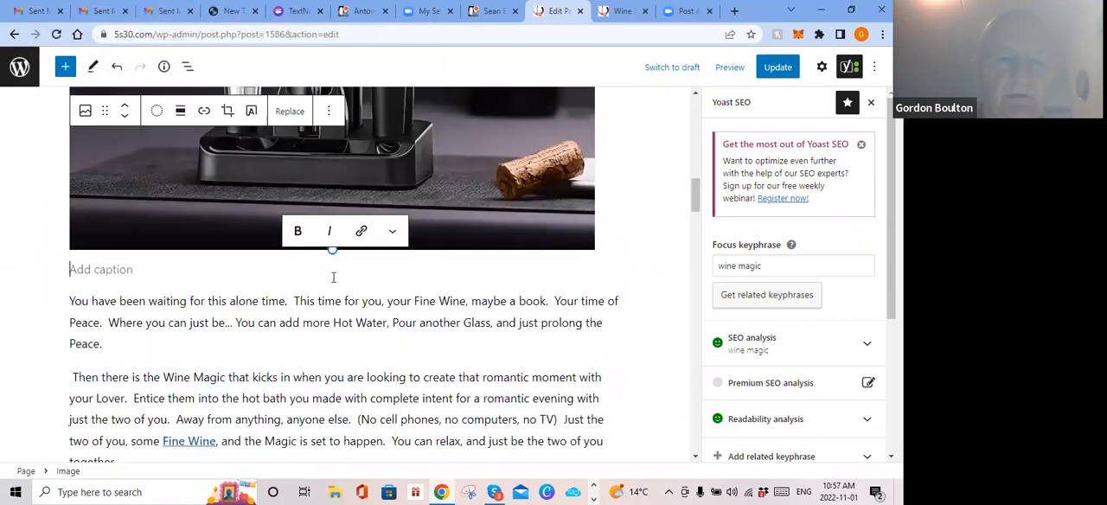
Step: Shrink the uploaded wine tools image to about the bath photo's width, and try moving it up and back down one block
scroll(333, 281, "up", 2)
left_click_drag(334, 379, 153, 181)
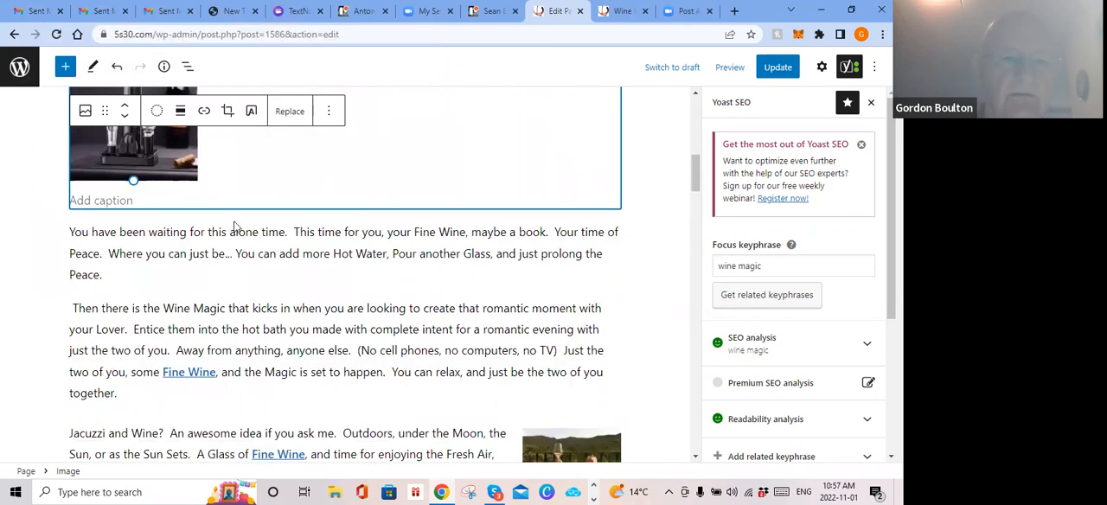
scroll(234, 227, "up", 2)
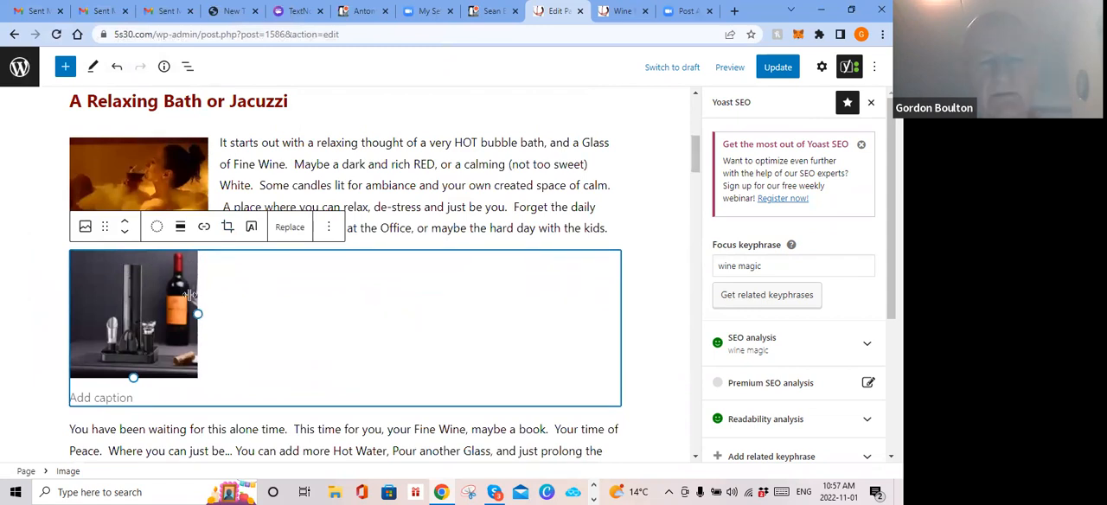
left_click(125, 221)
left_click(124, 231)
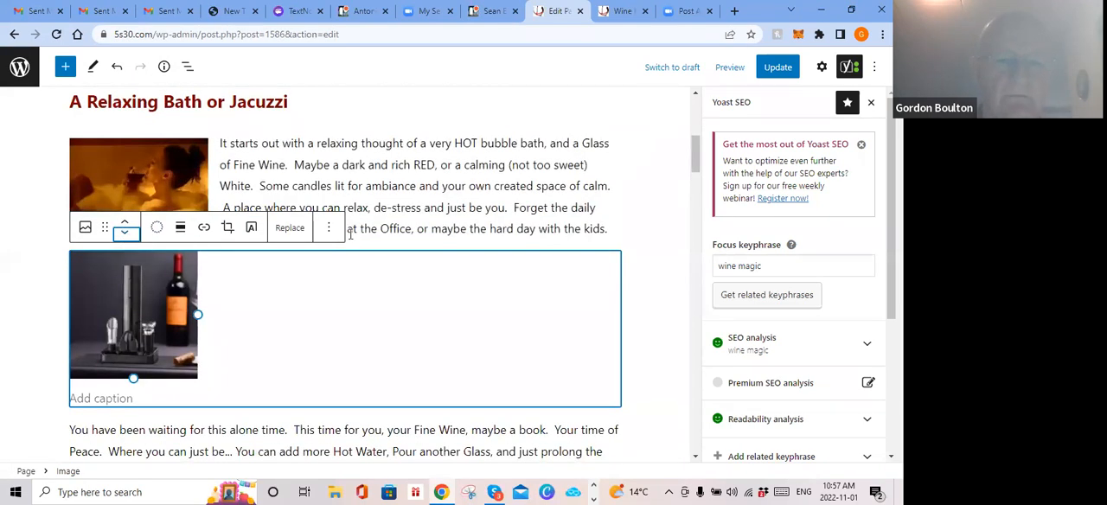
Step: Remove the wine tools image from the Relaxing Bath section and update the page
left_click(328, 229)
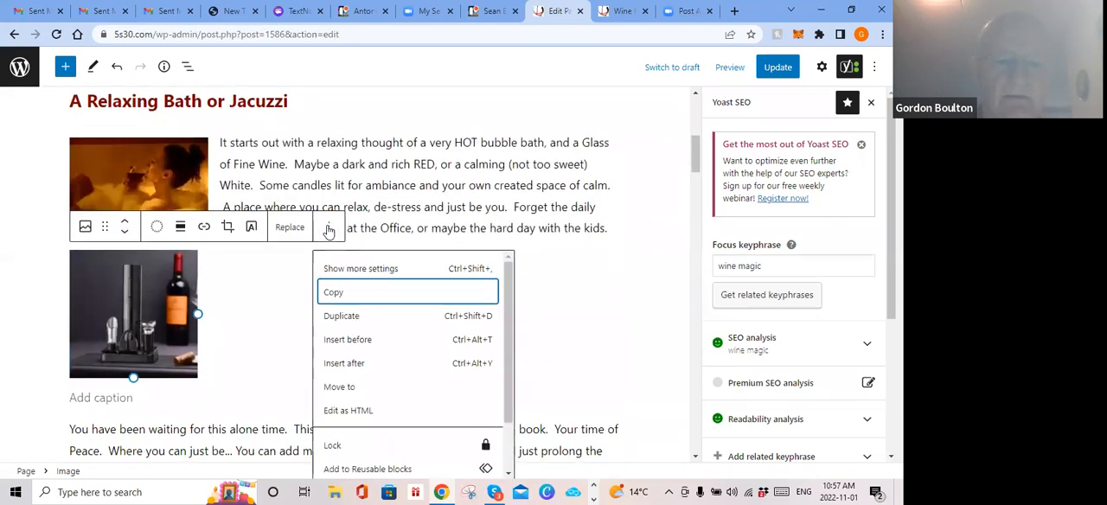
scroll(374, 464, "down", 3)
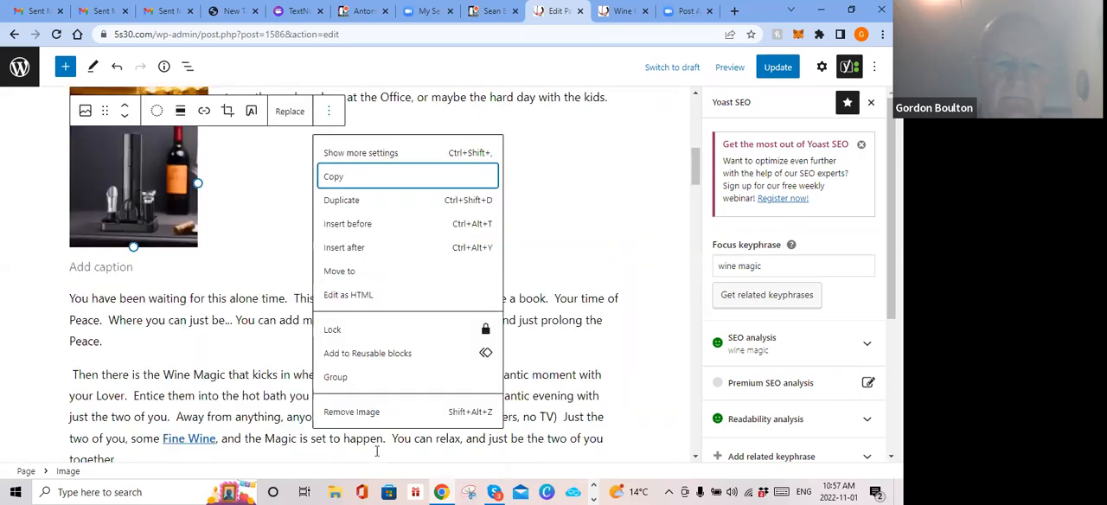
left_click(374, 408)
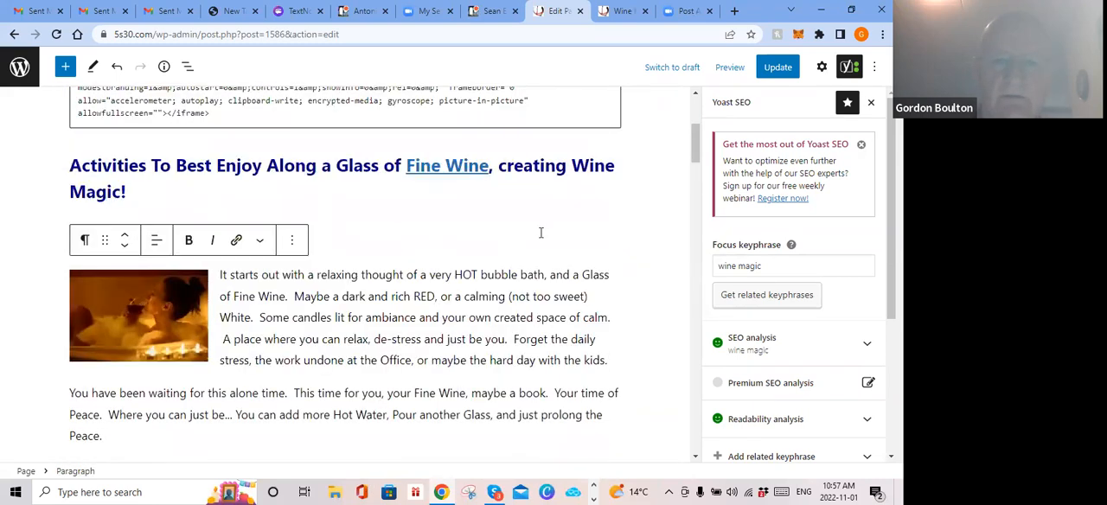
key("ctrl+s")
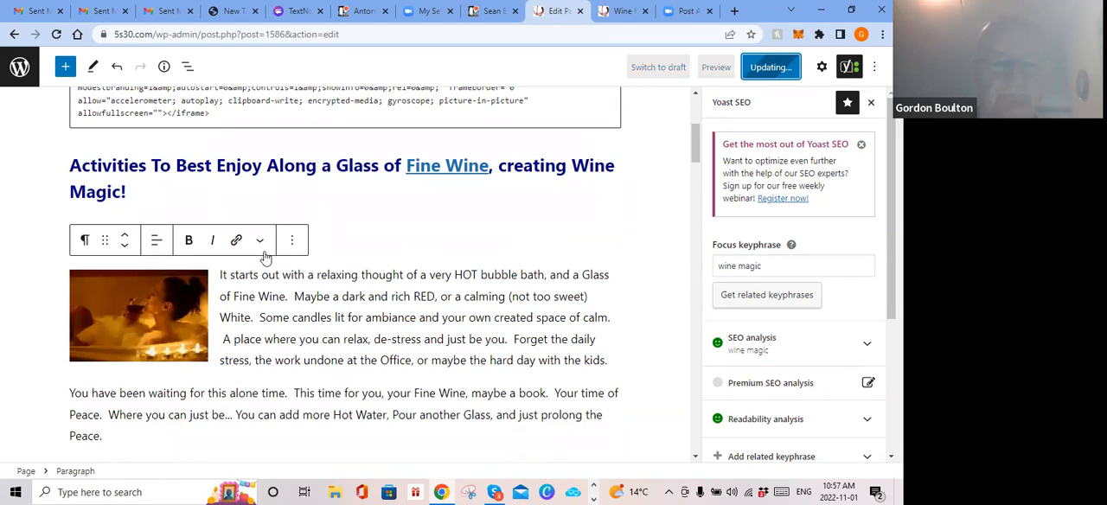
scroll(419, 242, "down", 1)
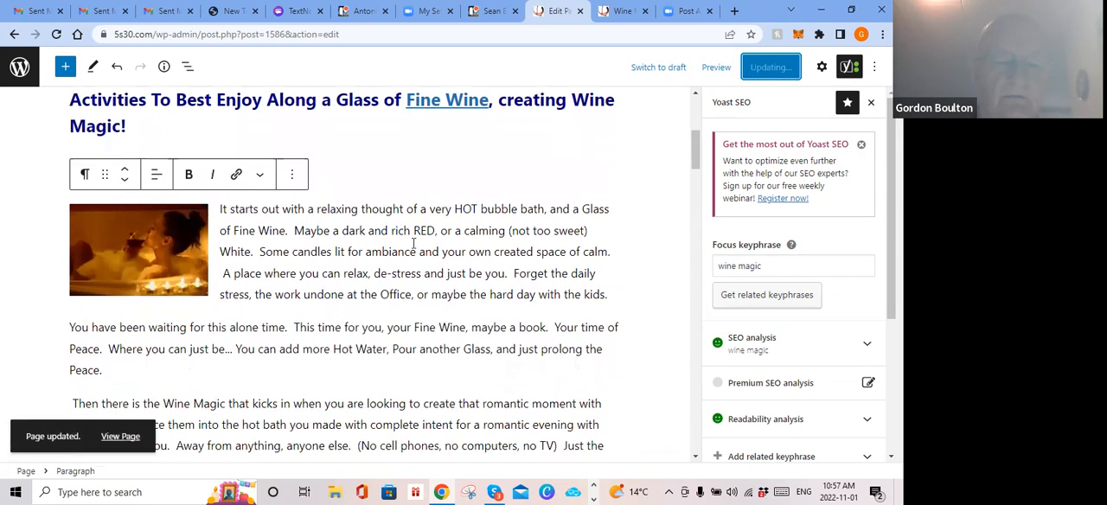
left_click(151, 236)
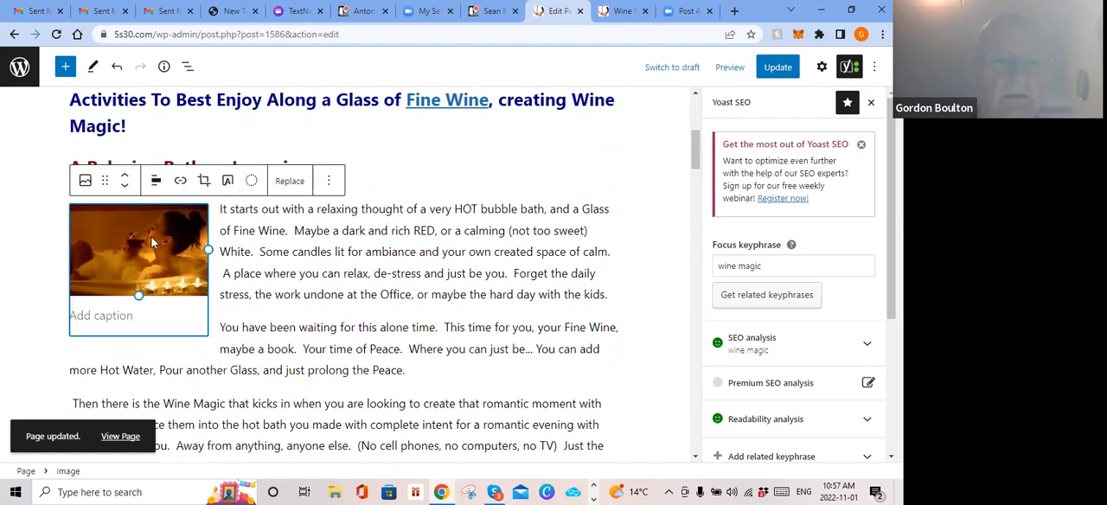
left_click(181, 184)
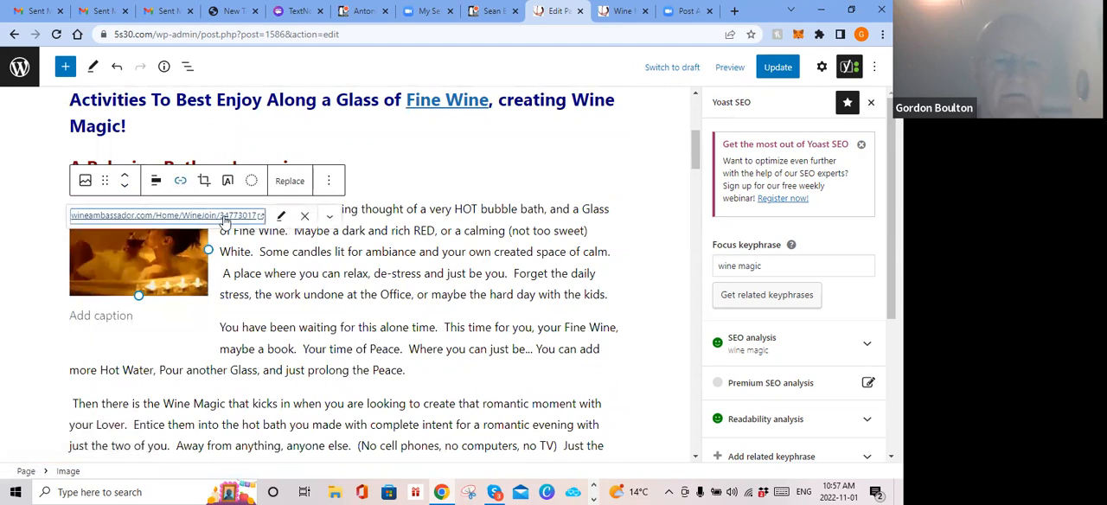
left_click(281, 218)
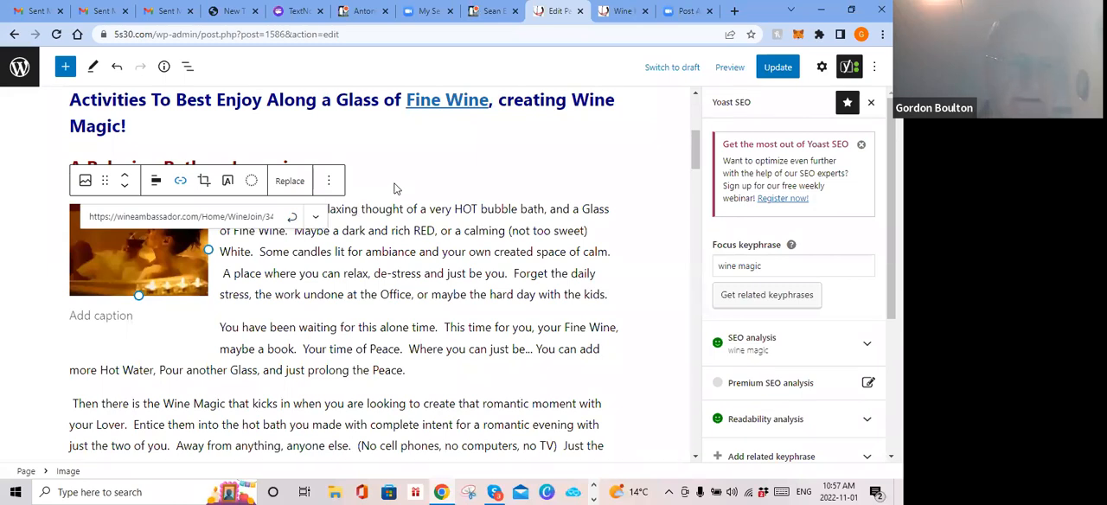
key("ctrl+a")
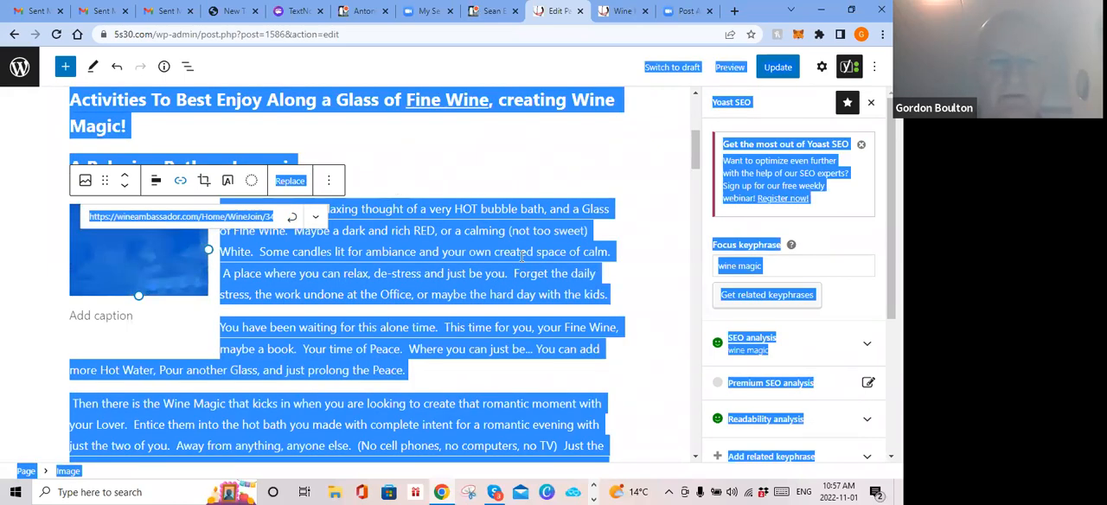
left_click(666, 276)
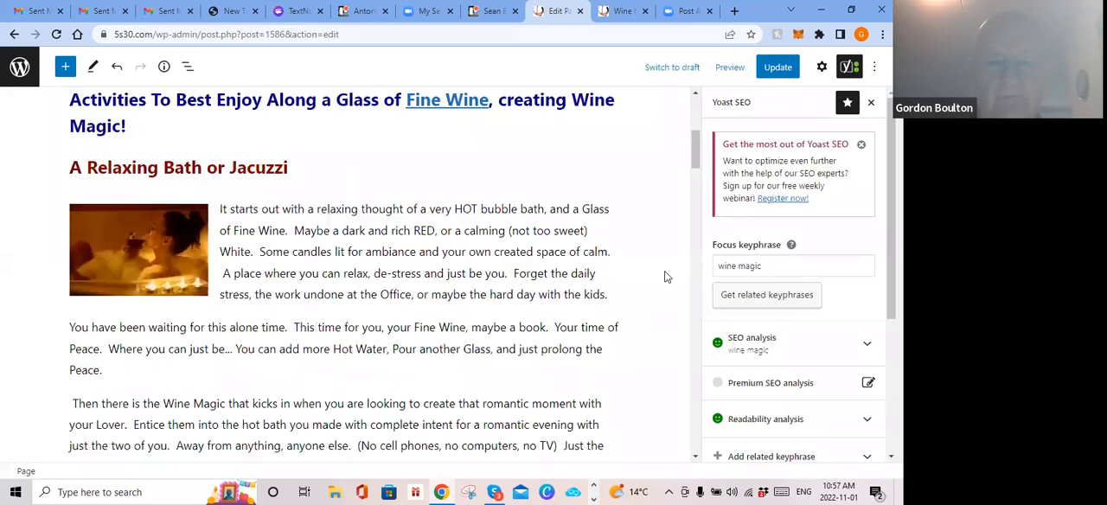
Step: Try to clear the existing link address of the bath photo
left_click(169, 234)
left_click(180, 184)
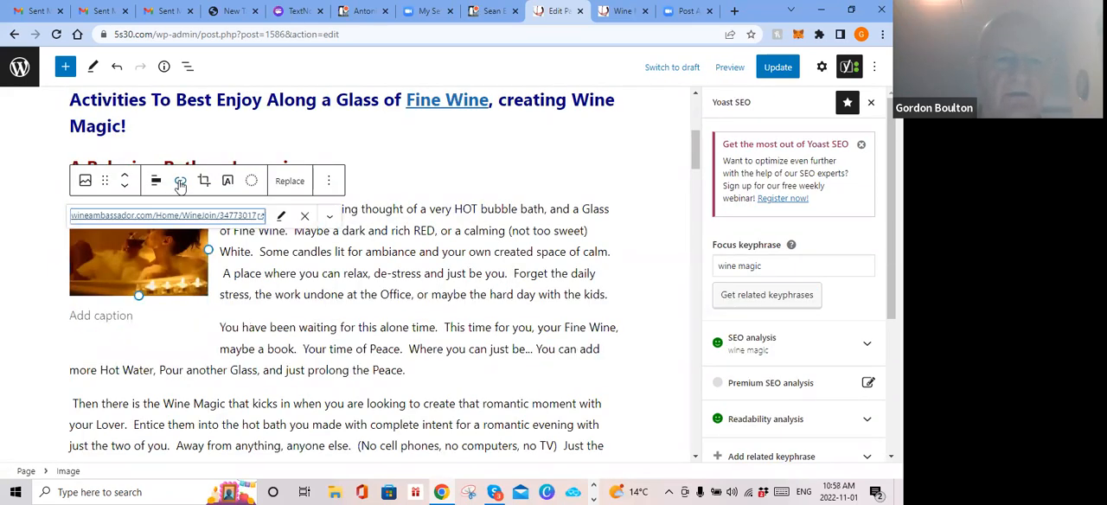
left_click(281, 217)
left_click(240, 217)
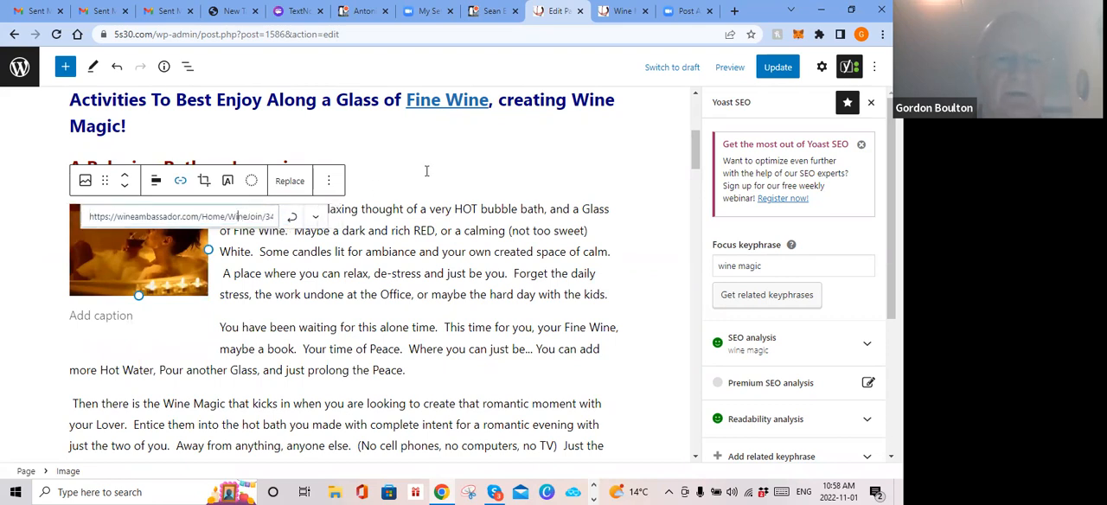
key("ctrl+a")
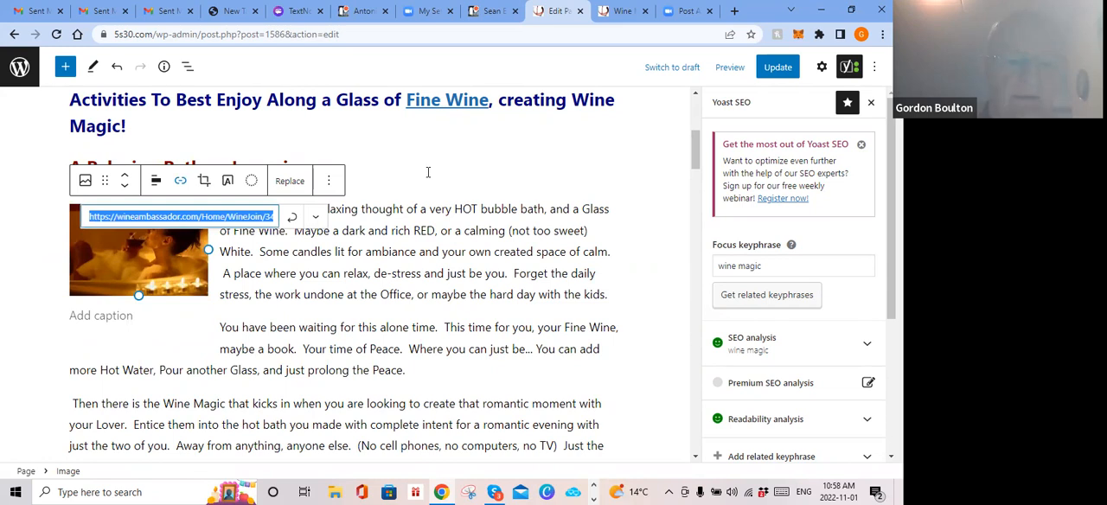
key("BackSpace")
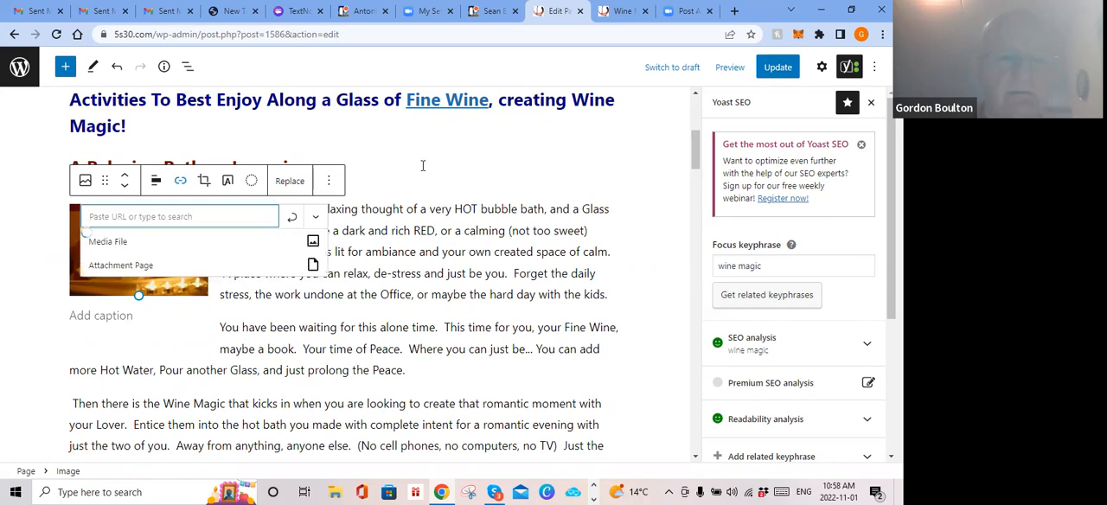
Step: Copy the wineambassador.com link address from the "Fine Wine" text in the Activities heading
left_click(443, 104)
right_click(447, 136)
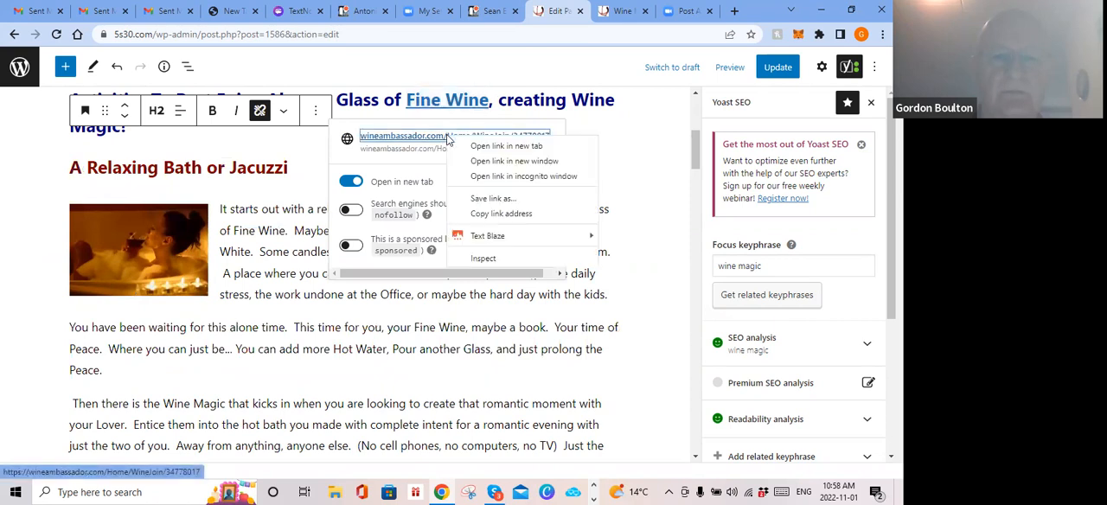
left_click(486, 221)
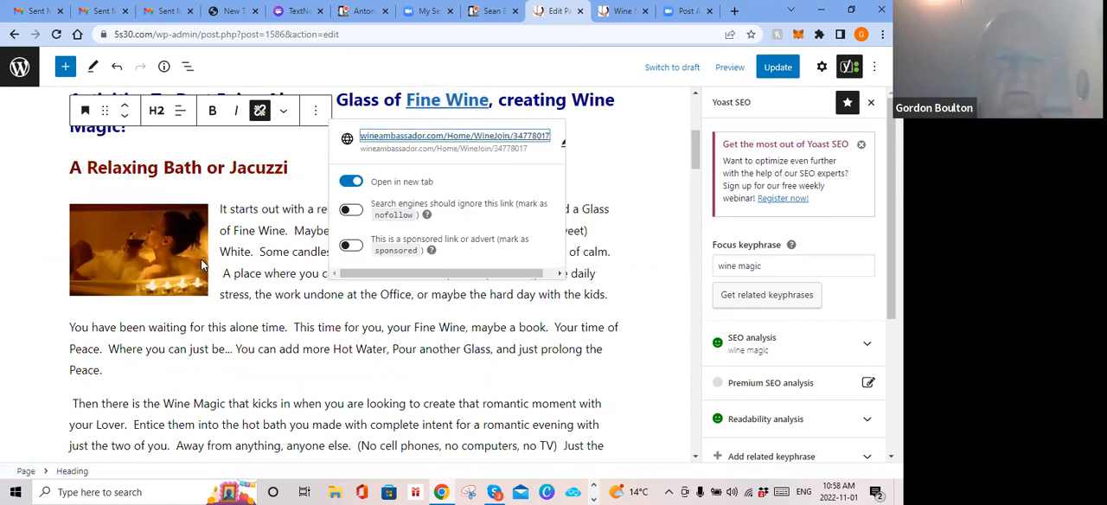
left_click(119, 233)
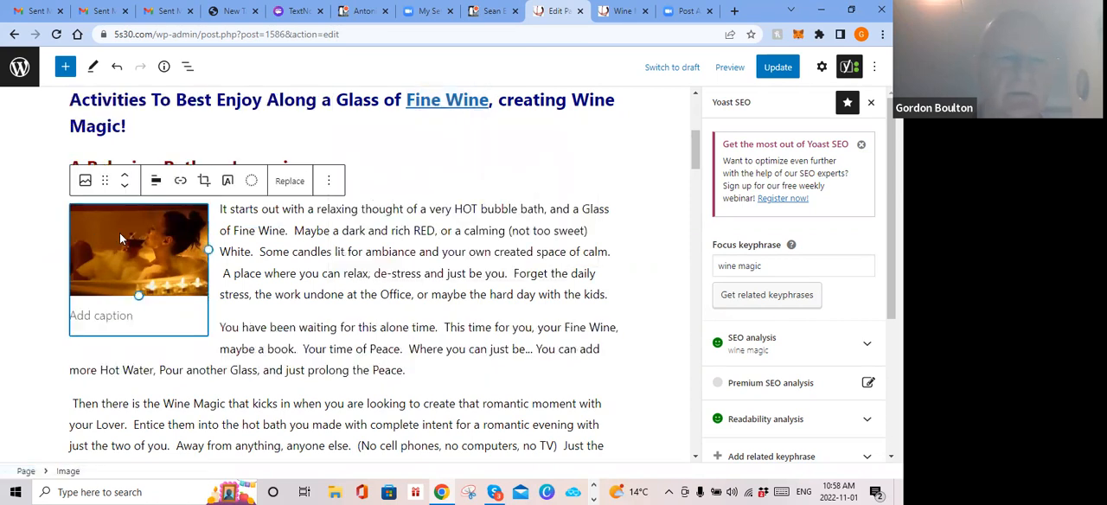
left_click(180, 183)
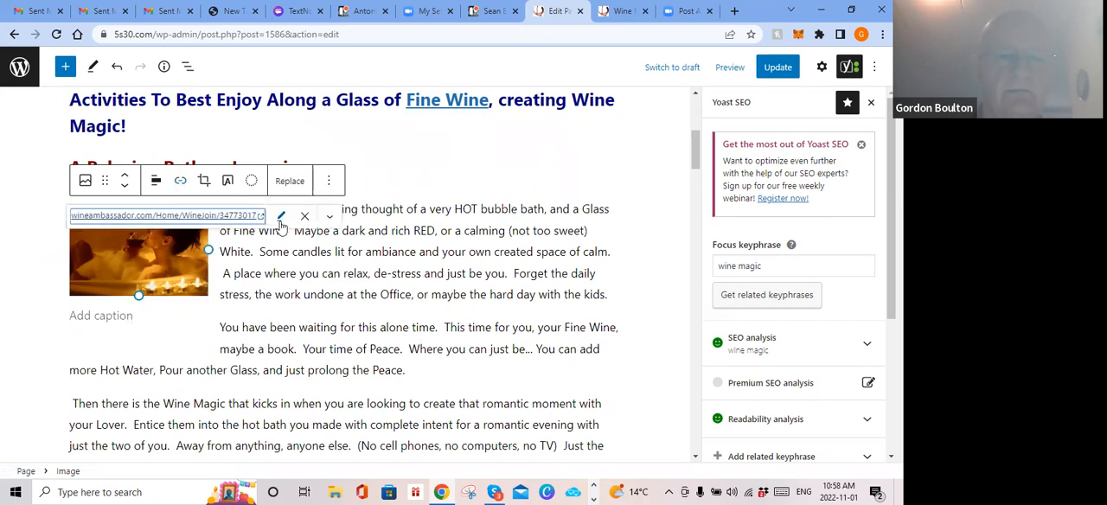
key("ctrl+a")
left_click(434, 192)
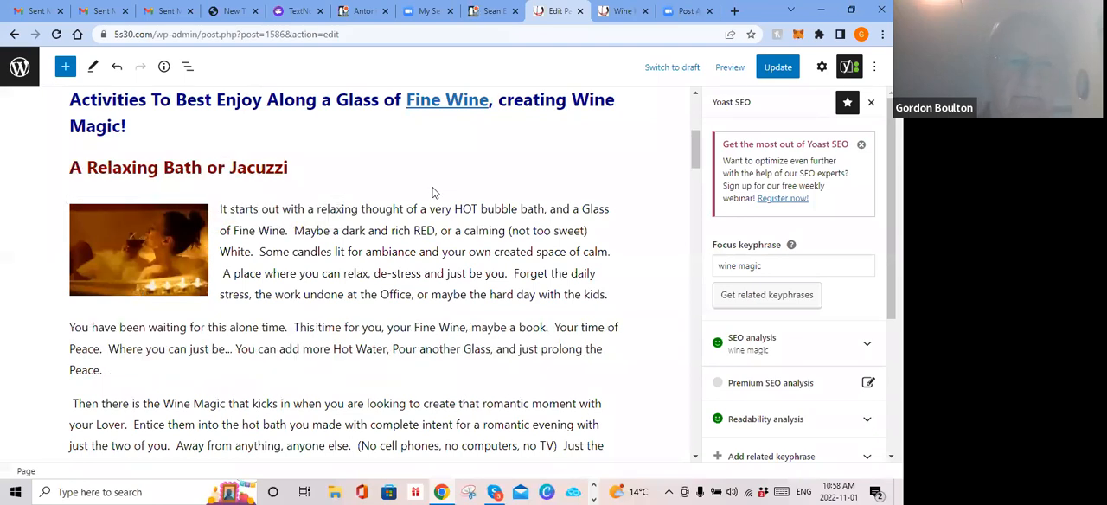
Step: Replace the bath photo's link with the copied wineambassador.com affiliate address, apply it and deselect the photo
left_click(142, 223)
left_click(180, 180)
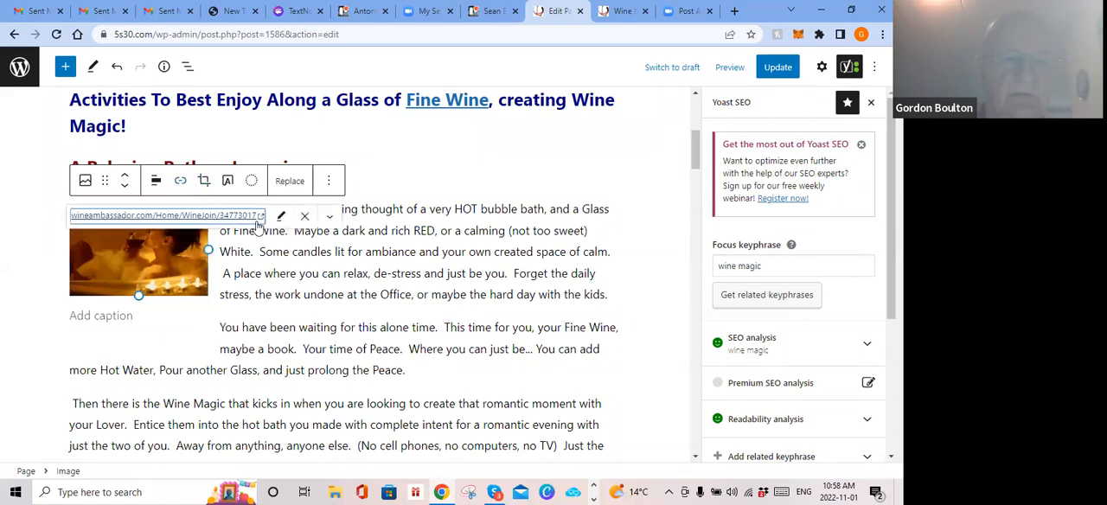
left_click(285, 216)
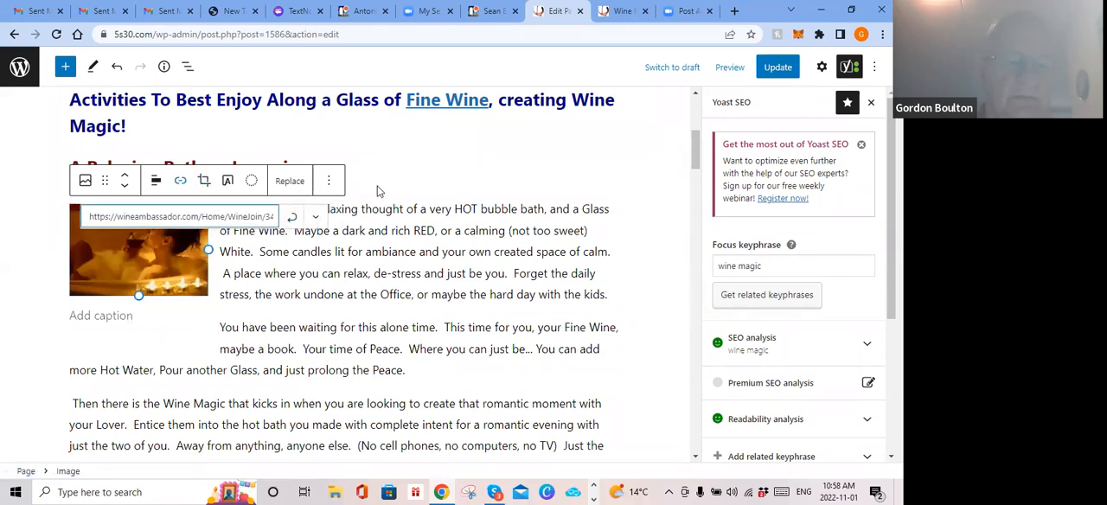
key("ctrl+a")
key("ctrl+v")
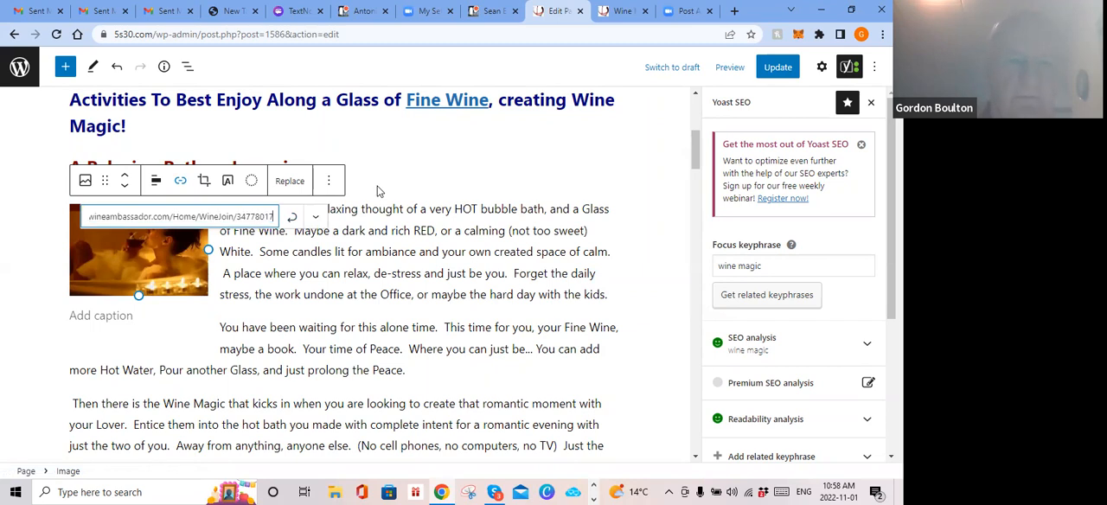
left_click(317, 219)
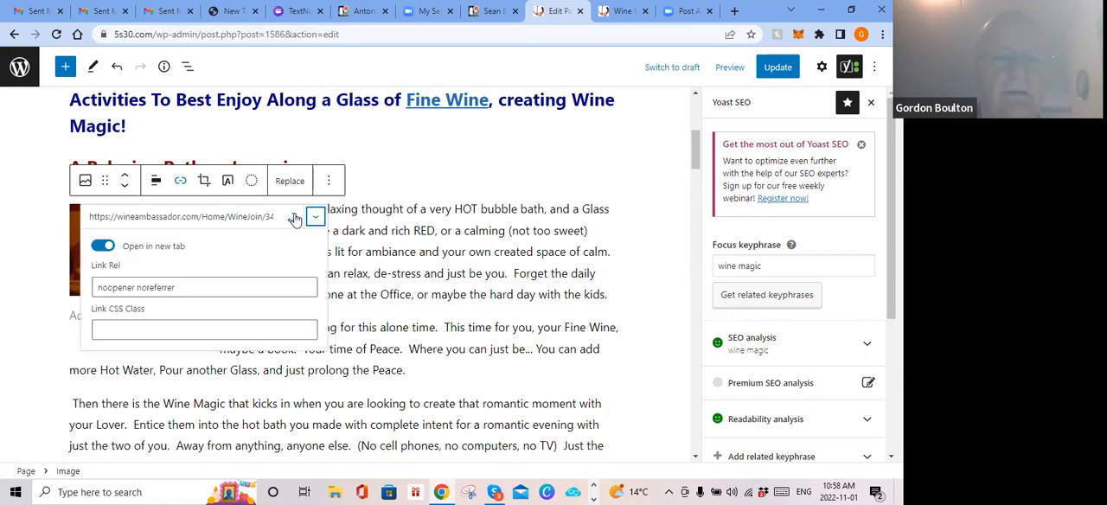
left_click(295, 217)
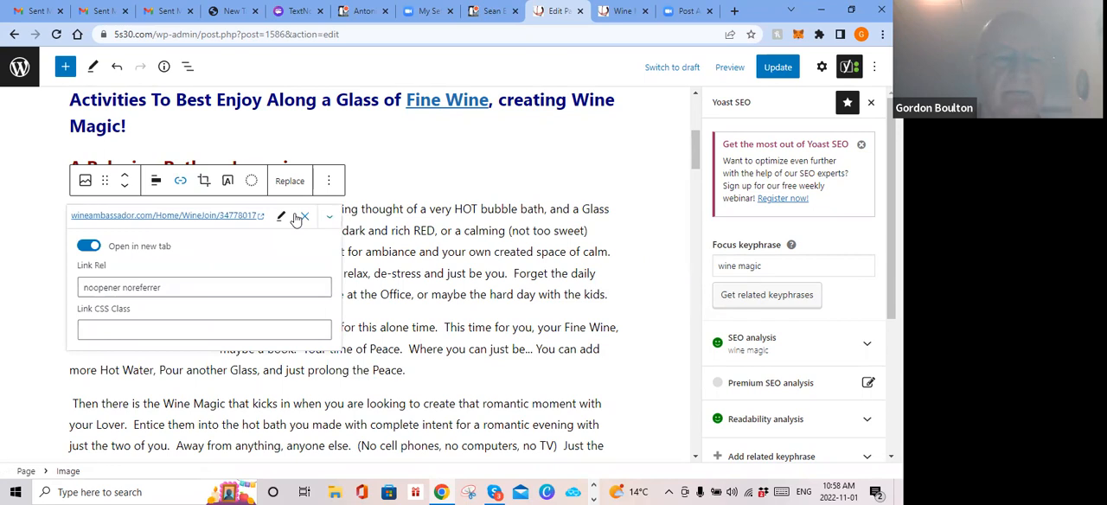
left_click(436, 164)
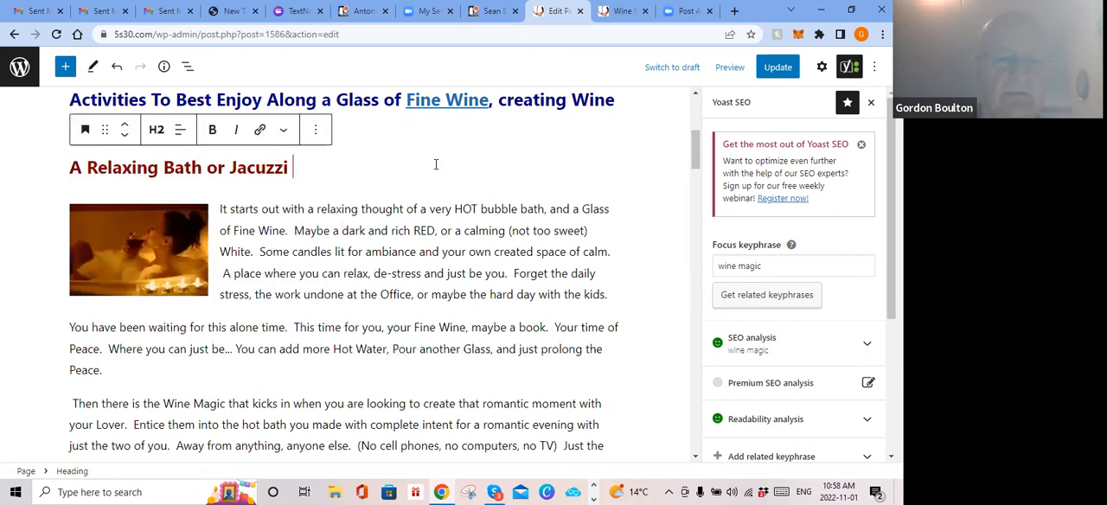
left_click(132, 248)
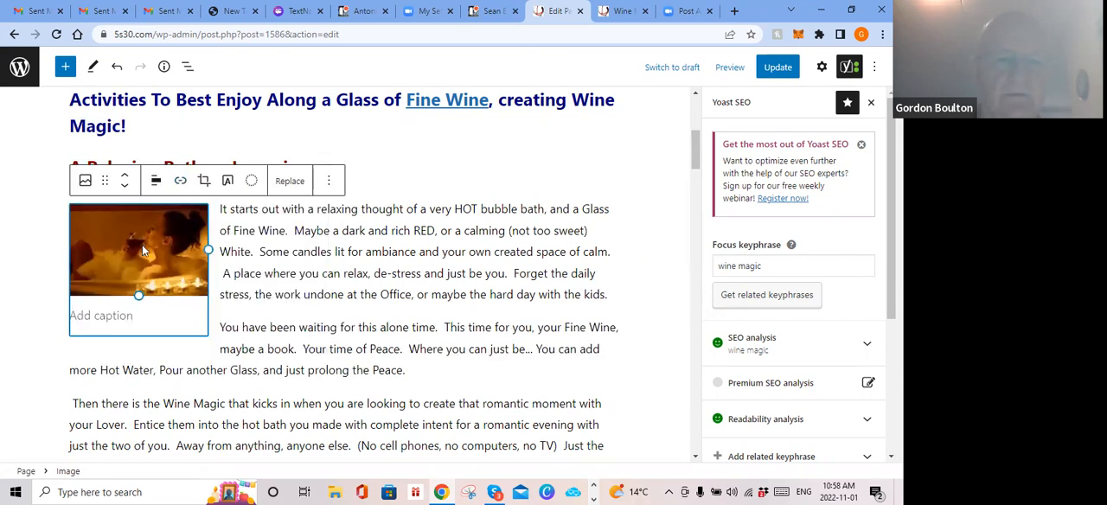
left_click(449, 188)
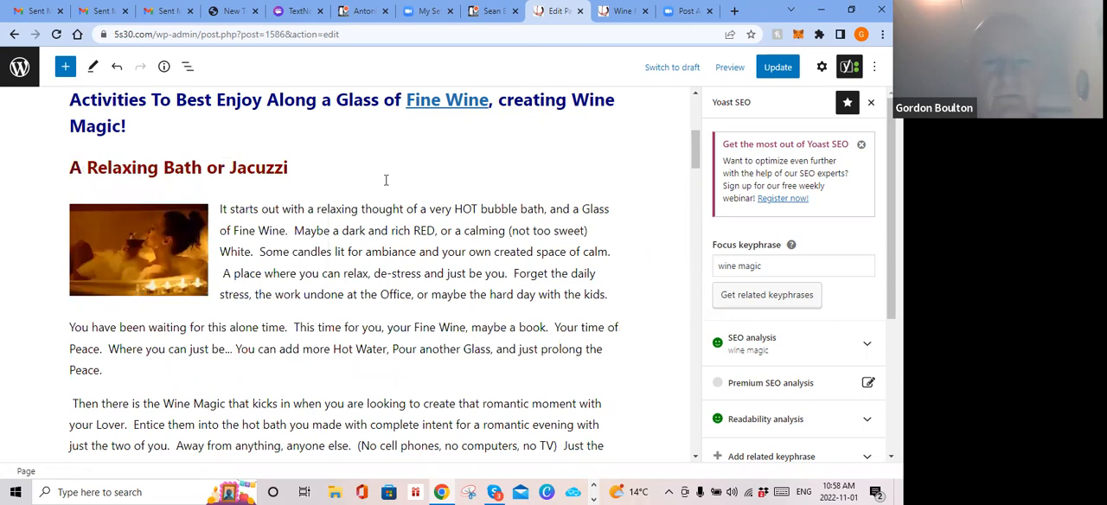
Step: Replace the jacuzzi photo's link with the copied wineambassador.com affiliate address, apply it and deselect the photo
scroll(388, 188, "down", 5)
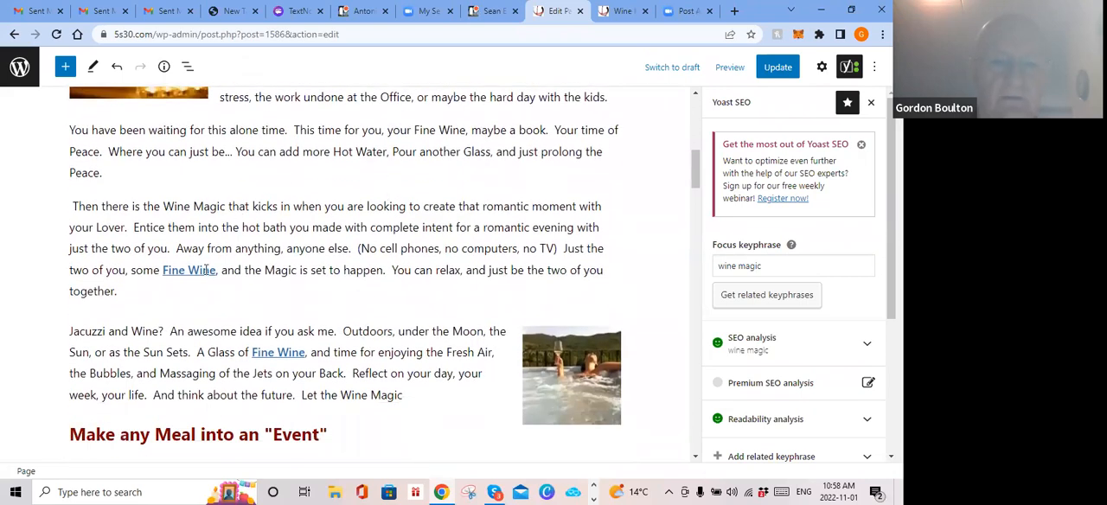
left_click(576, 371)
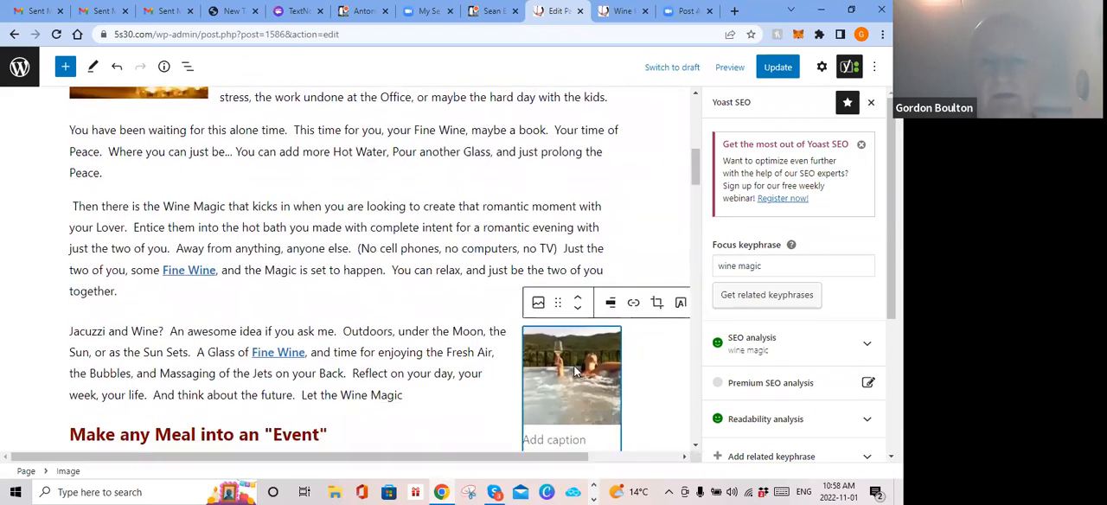
left_click(634, 304)
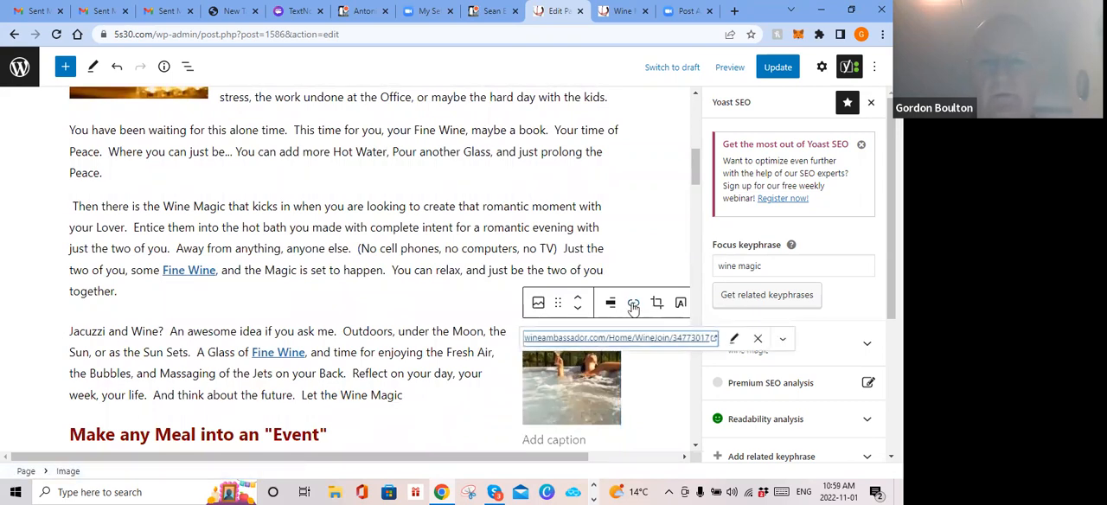
left_click(733, 338)
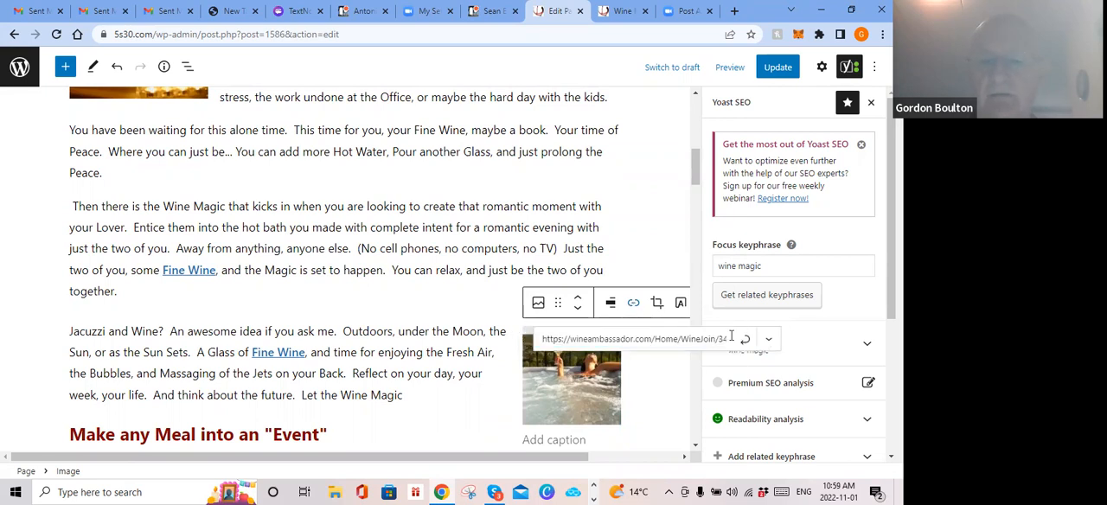
left_click(693, 339)
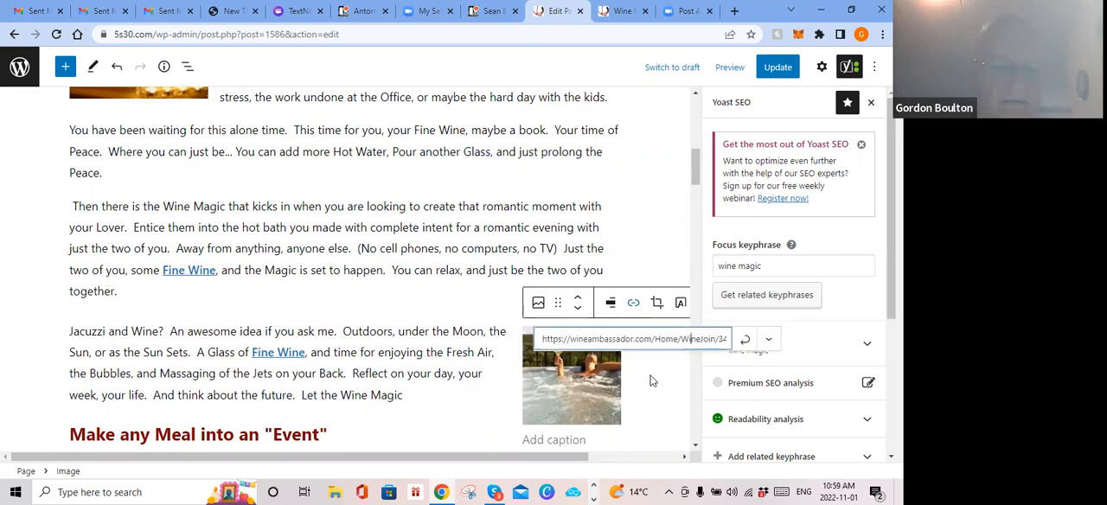
key("ctrl+a")
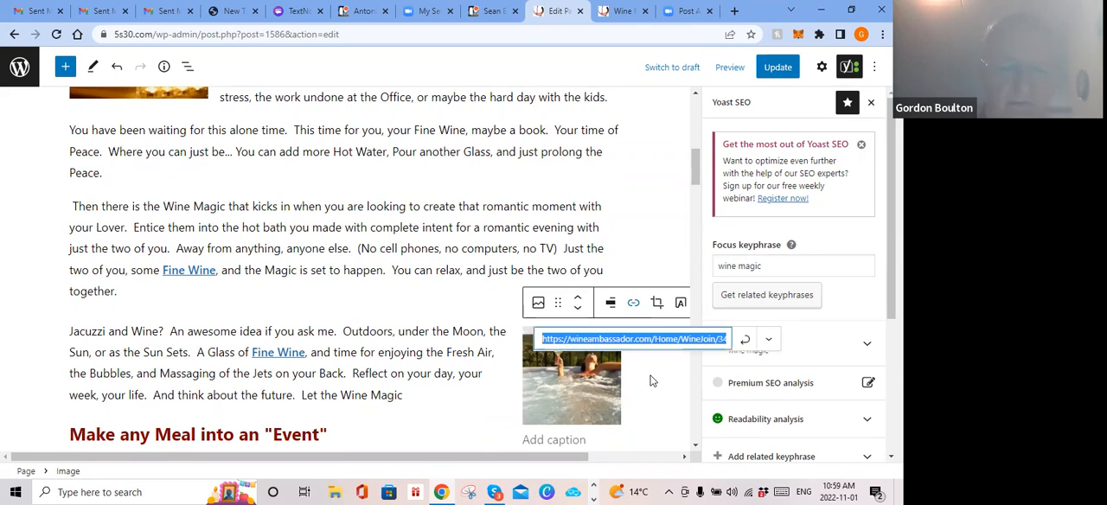
key("ctrl+v")
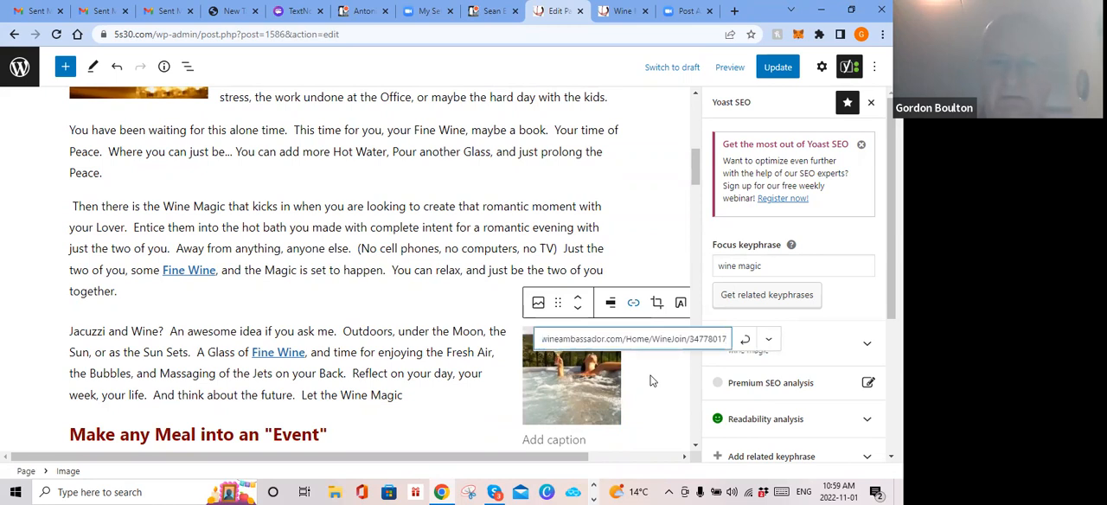
left_click(768, 340)
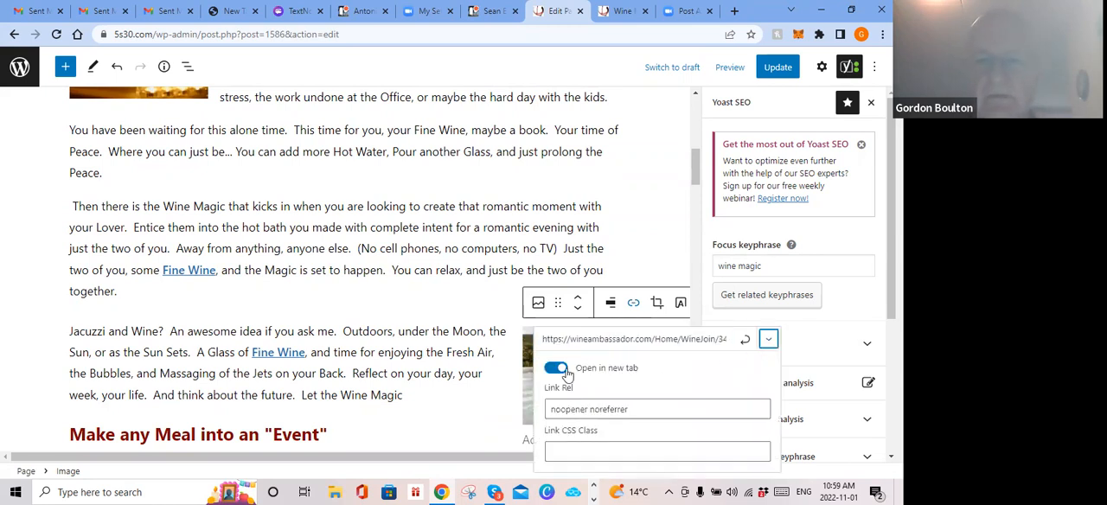
left_click(745, 341)
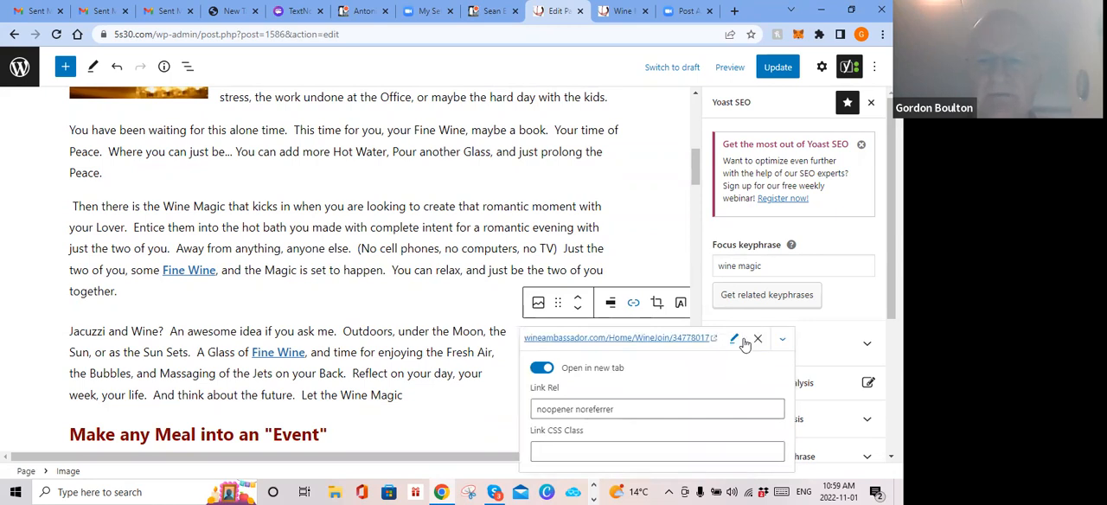
left_click(464, 287)
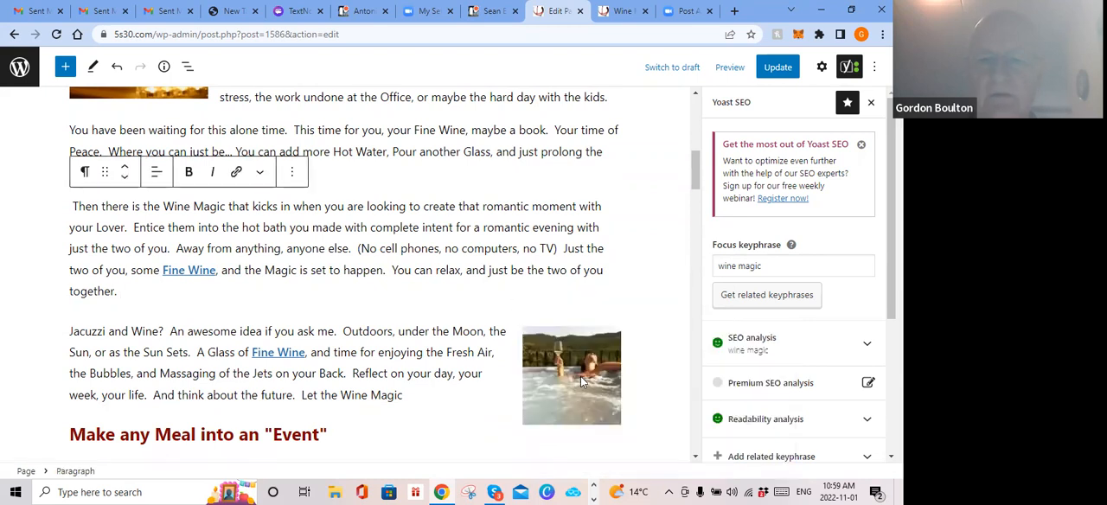
Step: Check the link address now assigned to the jacuzzi photo and deselect the photo
left_click(583, 337)
left_click(526, 302)
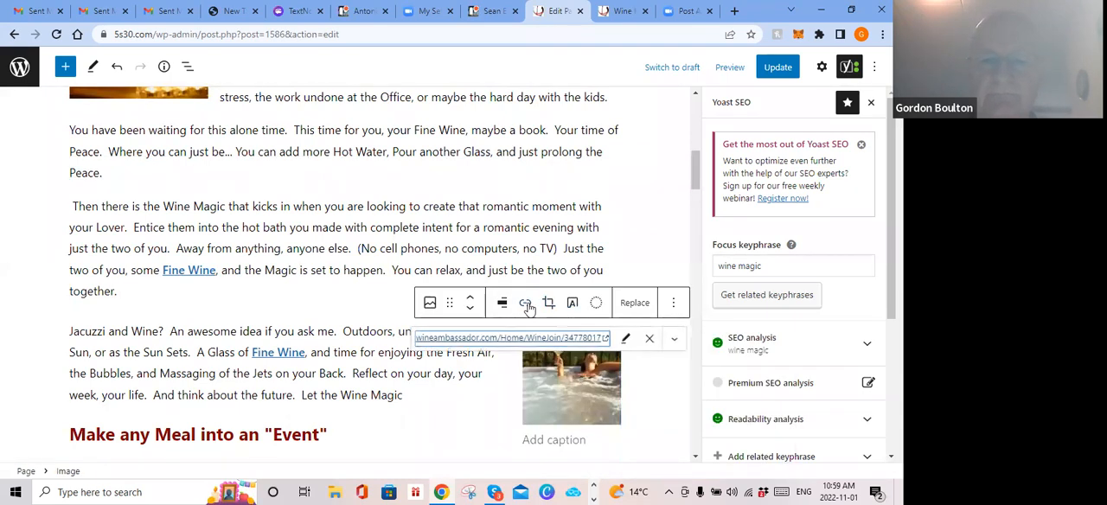
left_click(675, 340)
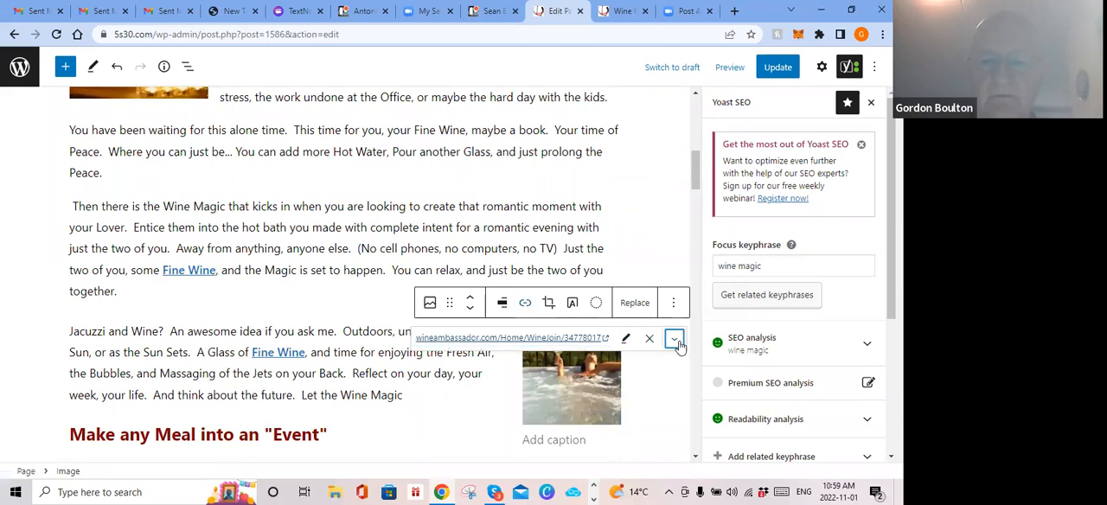
left_click(381, 290)
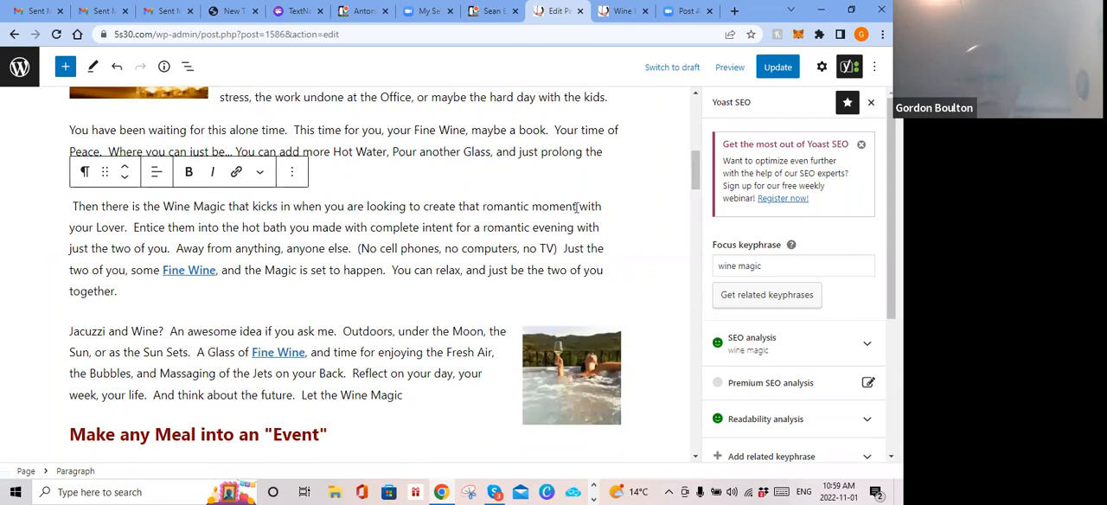
Step: Review the Wine Magic page from its title through the bath and meal sections, examining the text links and photos
scroll(409, 227, "up", 6)
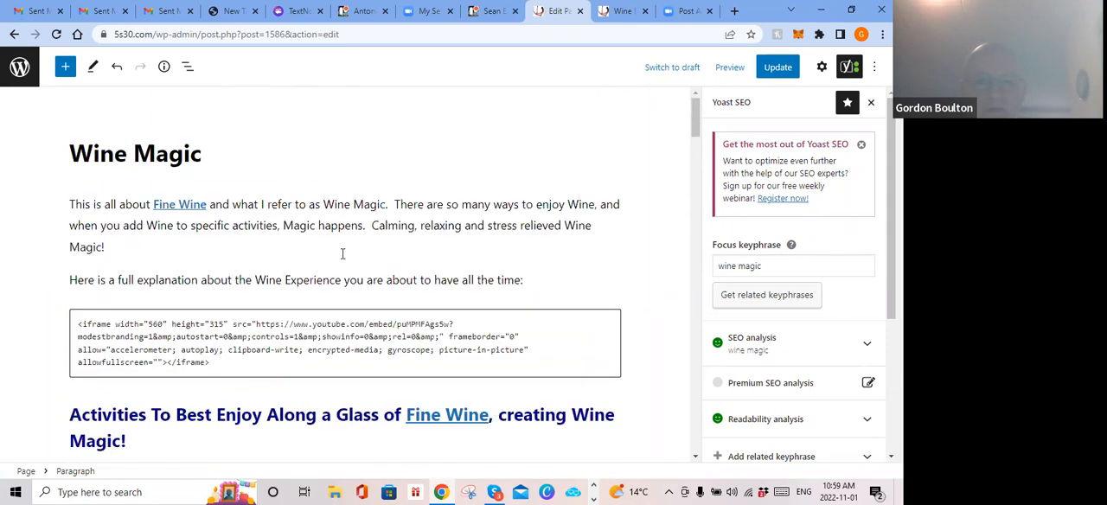
scroll(361, 267, "down", 3)
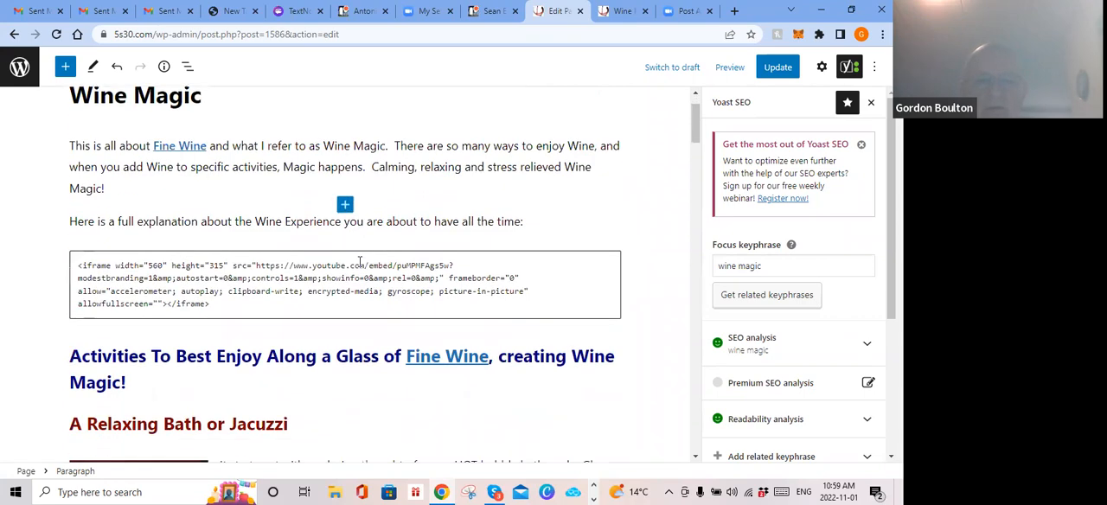
scroll(362, 266, "down", 2)
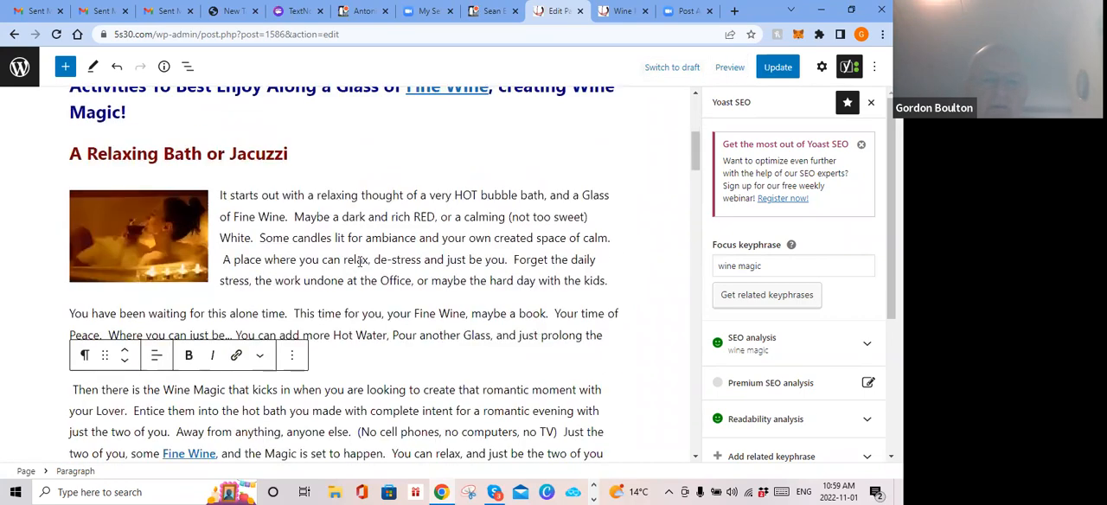
scroll(359, 261, "down", 6)
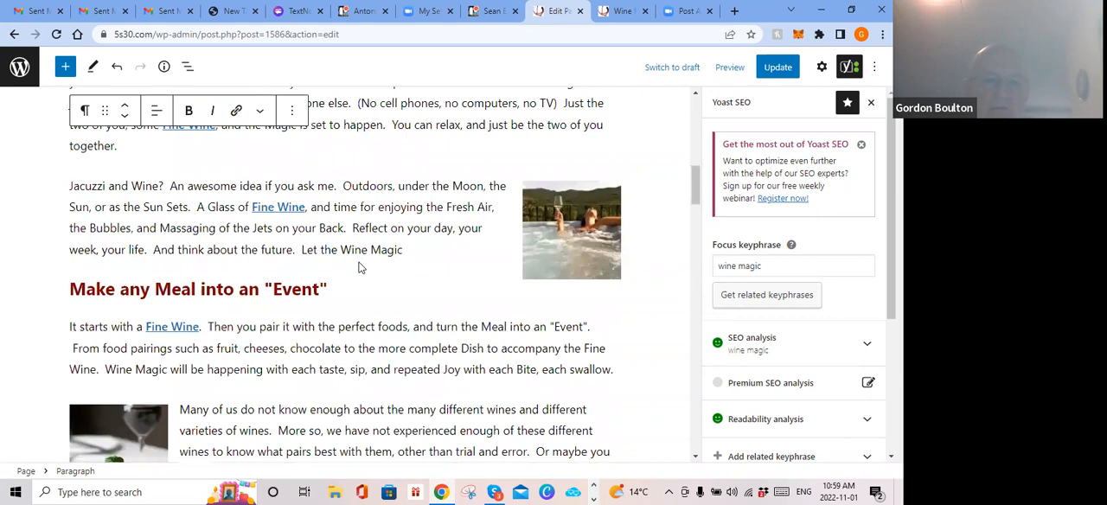
scroll(402, 251, "down", 1)
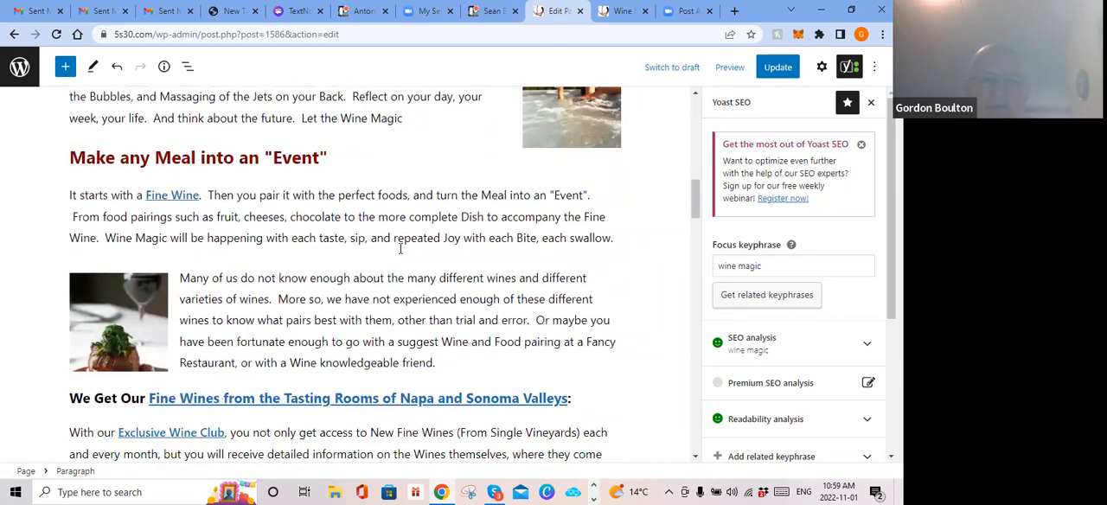
scroll(400, 249, "up", 9)
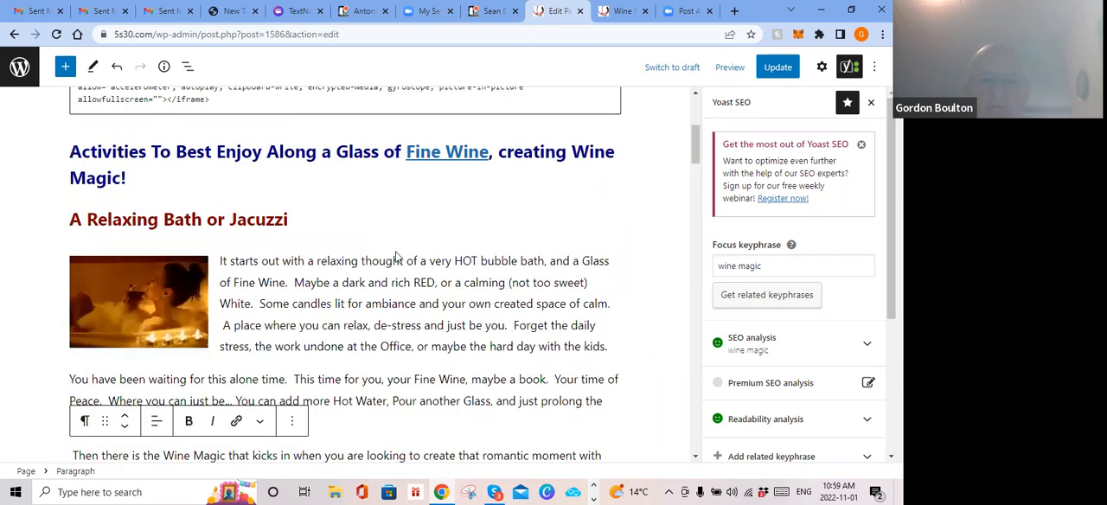
scroll(428, 251, "up", 4)
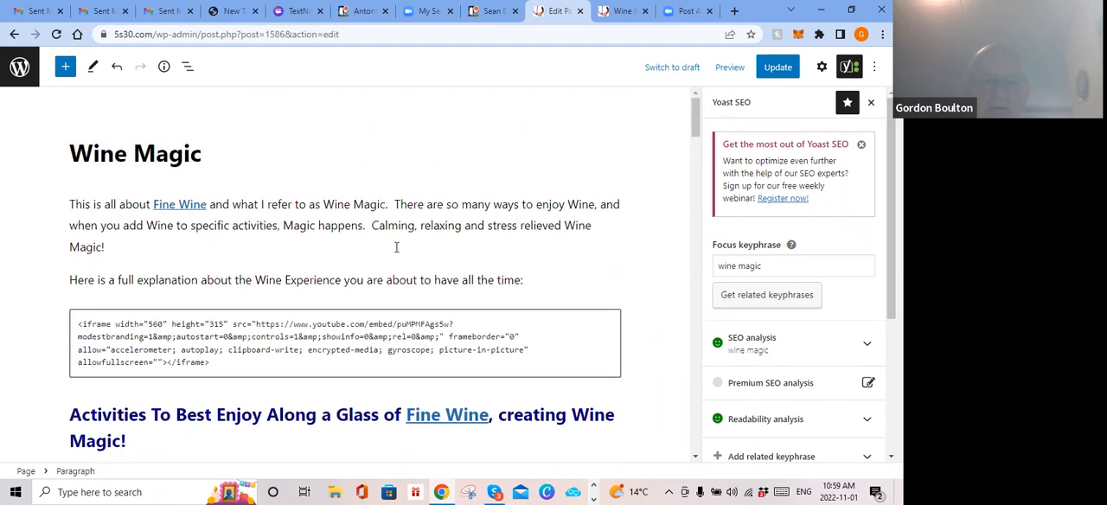
scroll(396, 247, "down", 3)
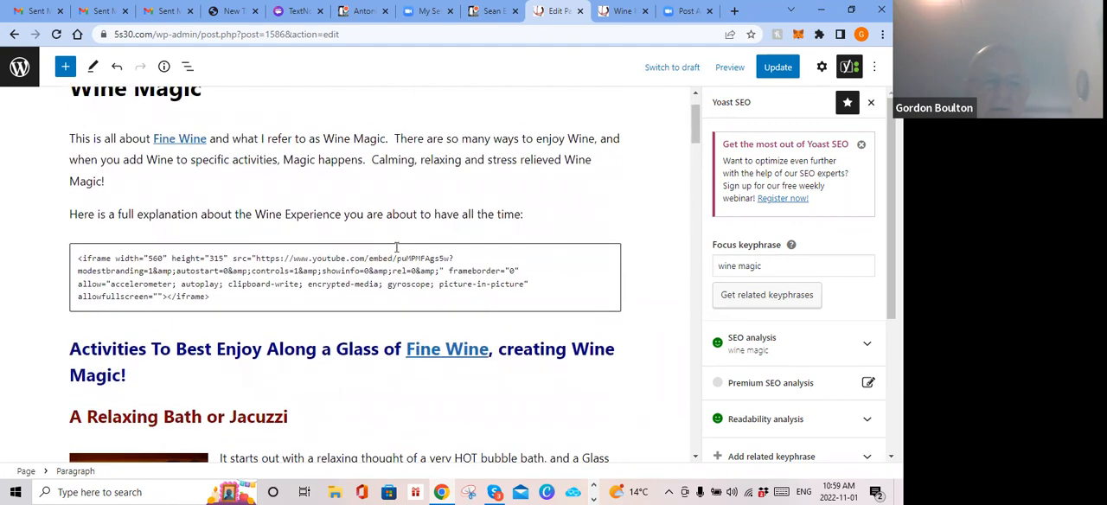
scroll(396, 247, "up", 3)
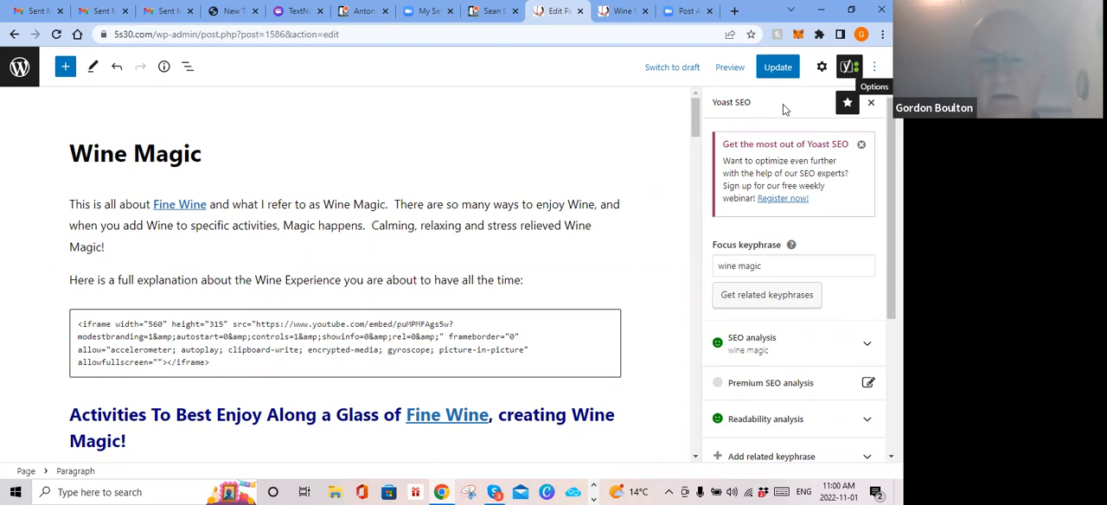
Step: Open Google Drive in a new tab and go to the Valentus folder inside the PBS copied pages folder
left_click(734, 10)
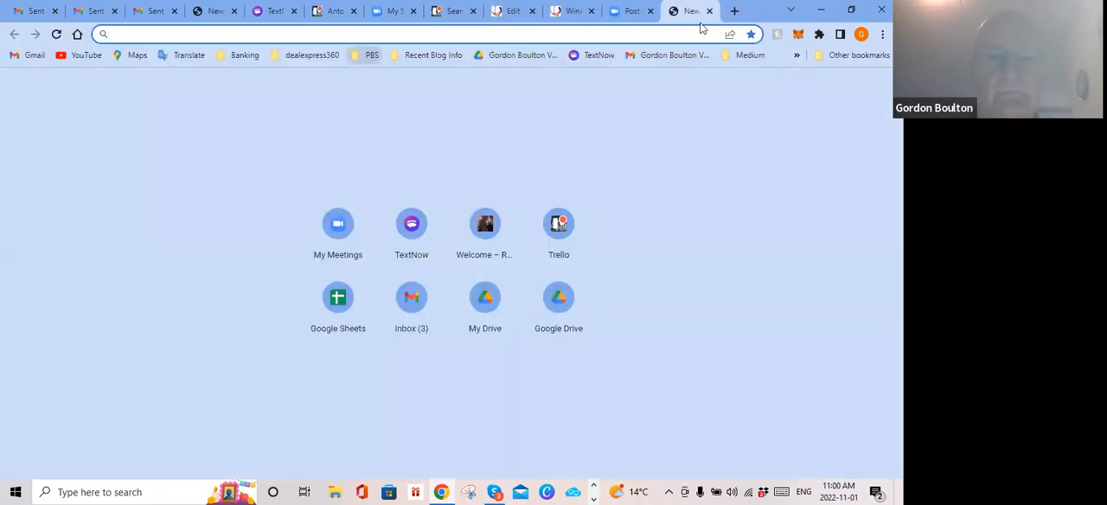
left_click(370, 55)
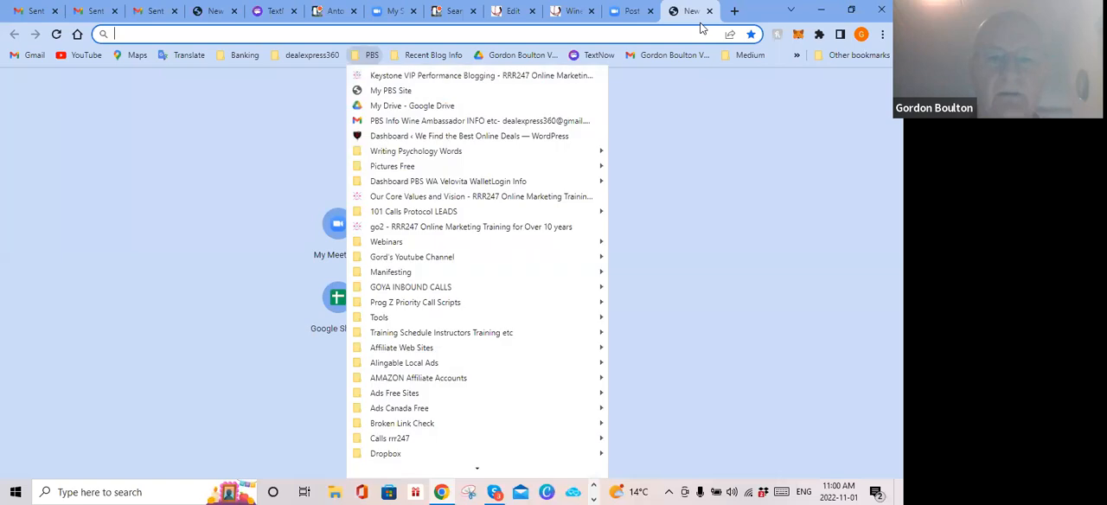
left_click(380, 106)
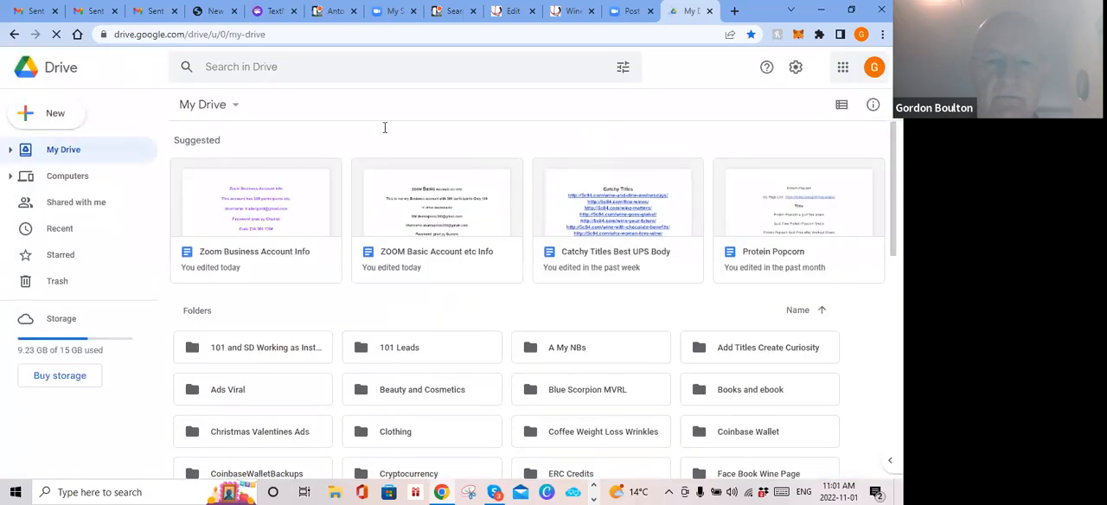
scroll(384, 131, "down", 3)
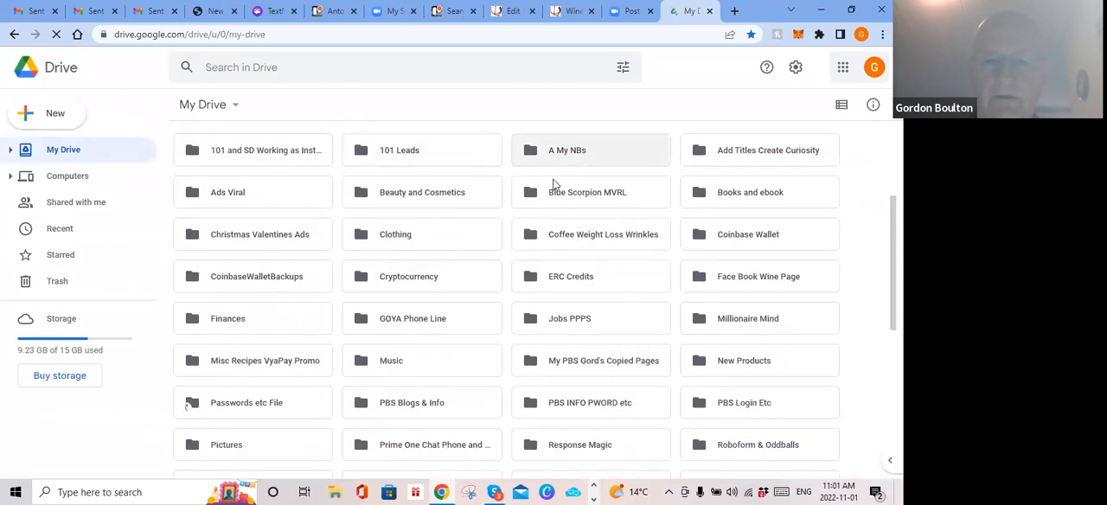
left_click(572, 364)
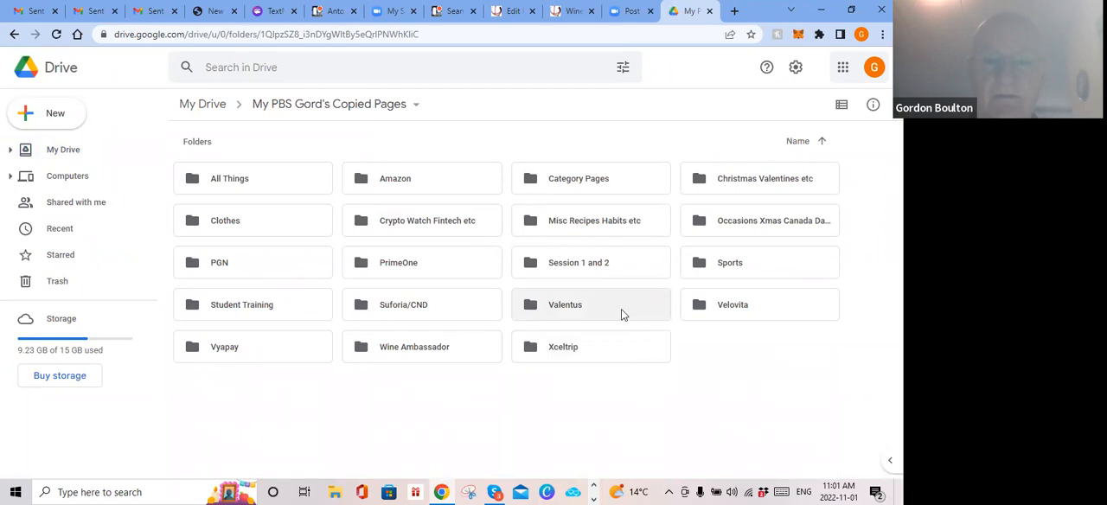
left_click(568, 314)
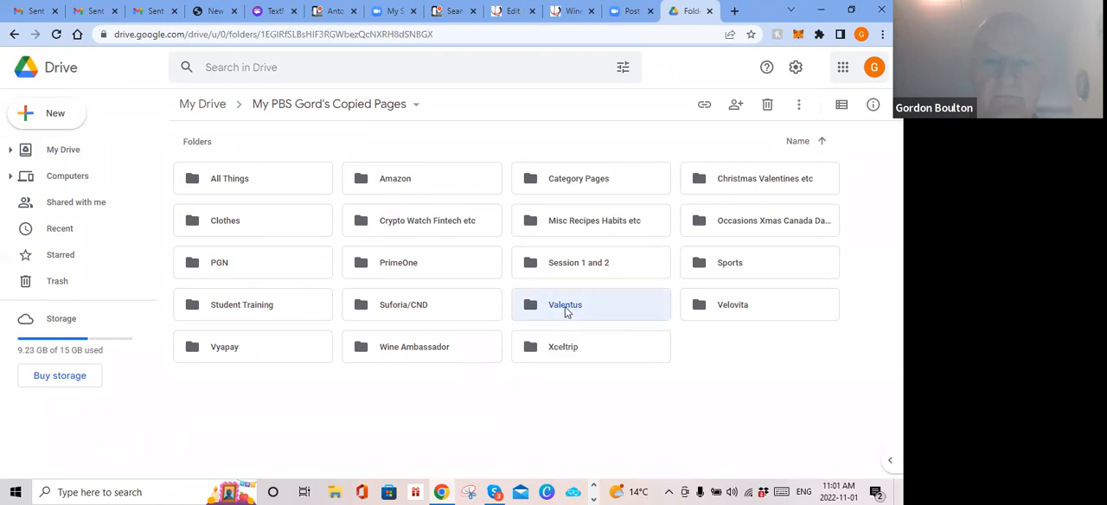
double_click(566, 308)
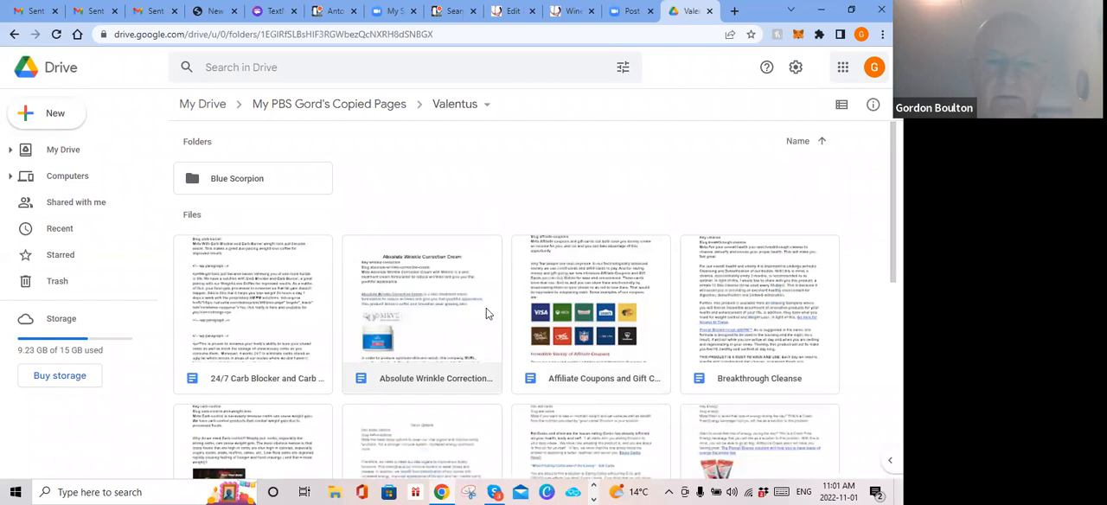
Step: Open the Absolute Wrinkle Correction Cream document from the Valentus files and return to the WordPress editor of the Wine Magic page
scroll(485, 320, "down", 1)
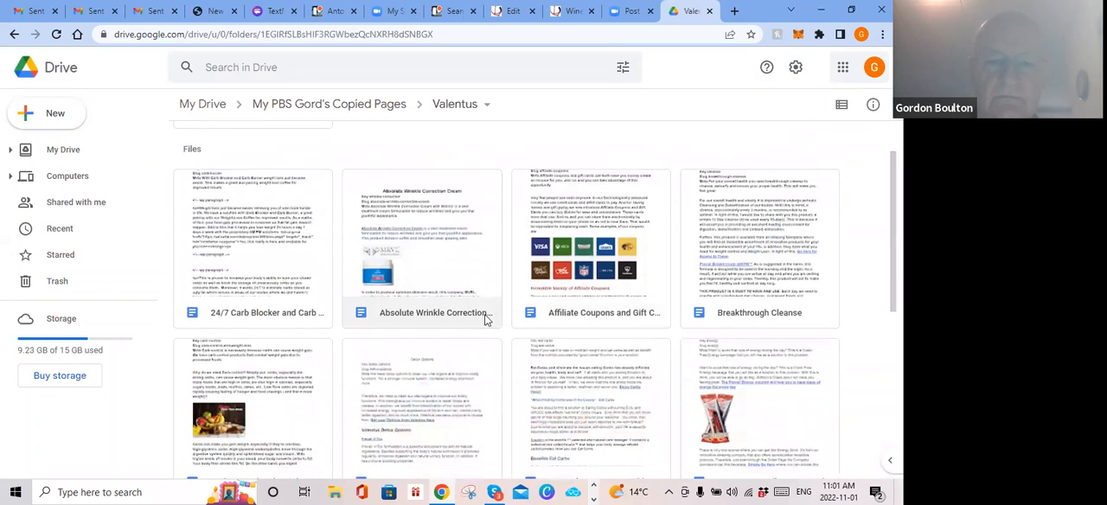
scroll(485, 320, "up", 1)
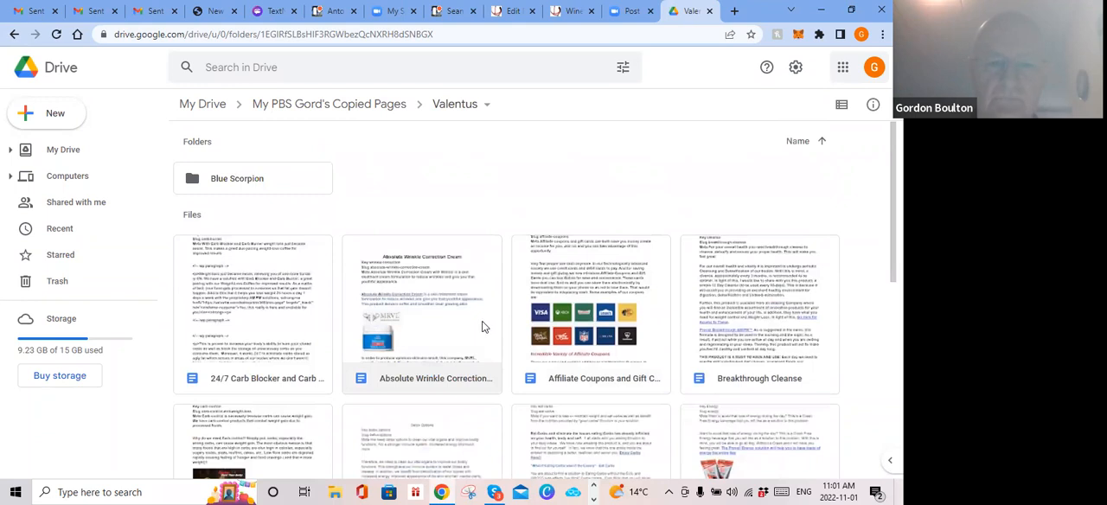
scroll(483, 324, "down", 2)
scroll(480, 315, "down", 3)
scroll(471, 290, "up", 5)
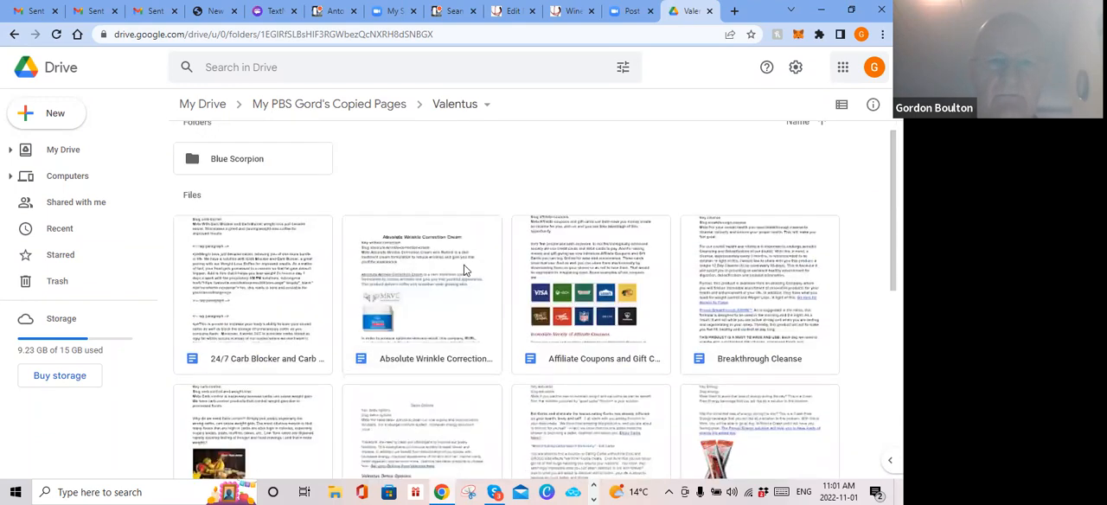
scroll(464, 270, "up", 1)
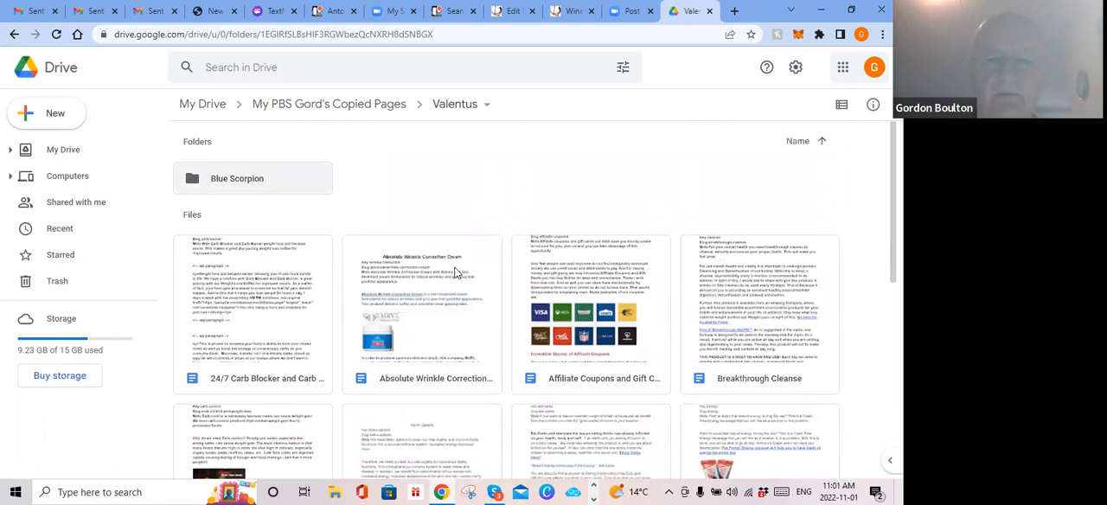
double_click(486, 337)
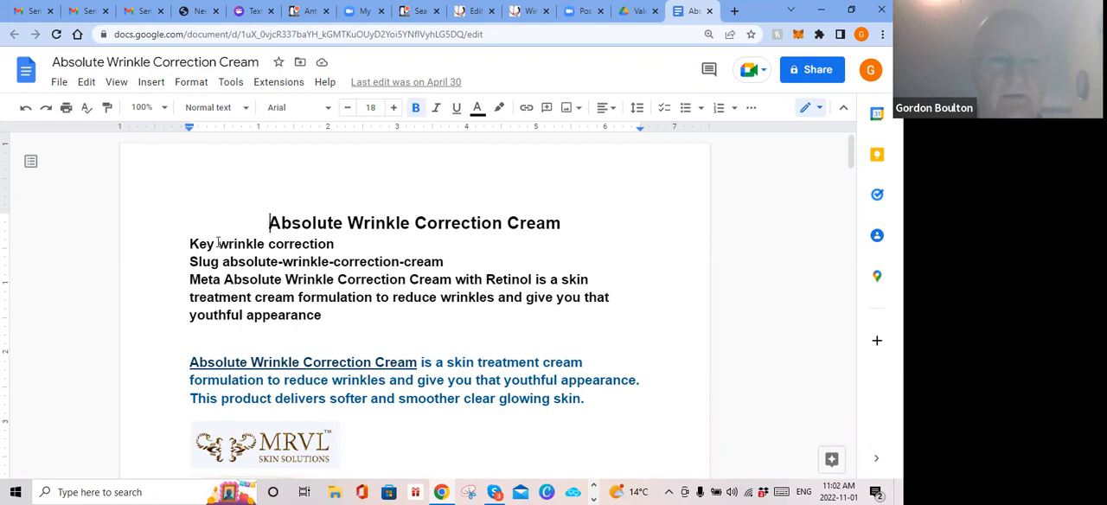
left_click(472, 13)
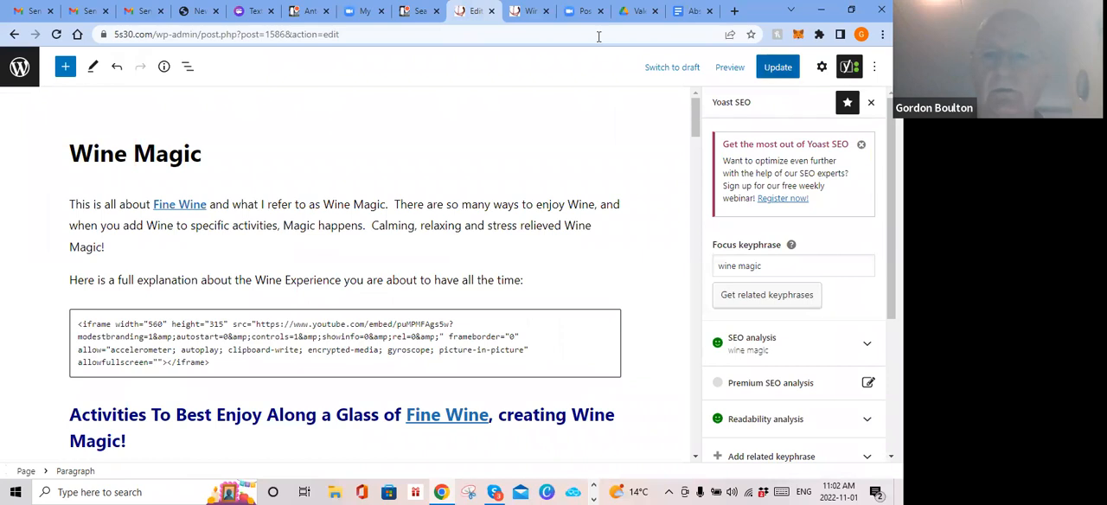
Step: Update the Wine Magic page and look over the opening sections of the Absolute Wrinkle Correction Cream document
left_click(777, 67)
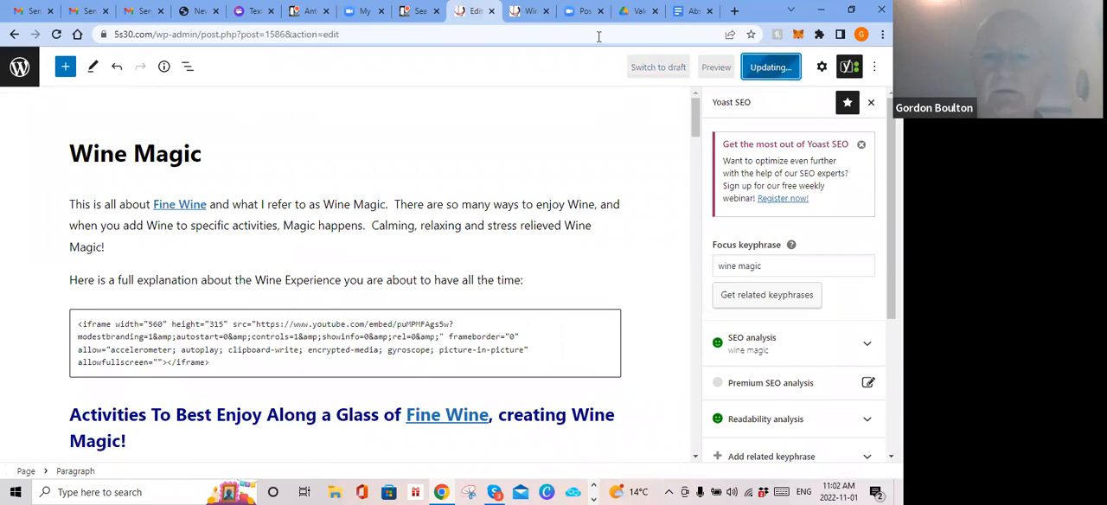
left_click(690, 12)
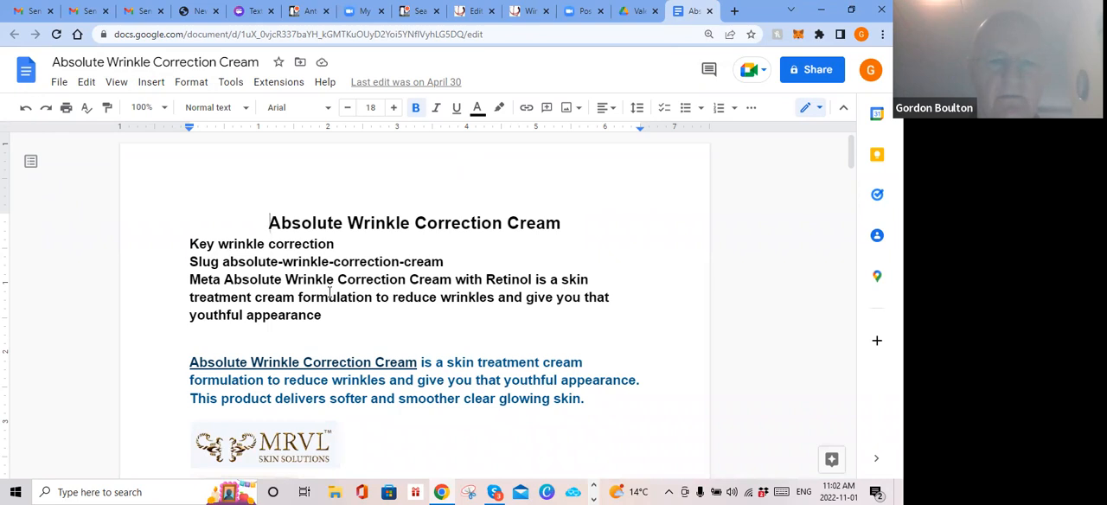
scroll(329, 292, "down", 3)
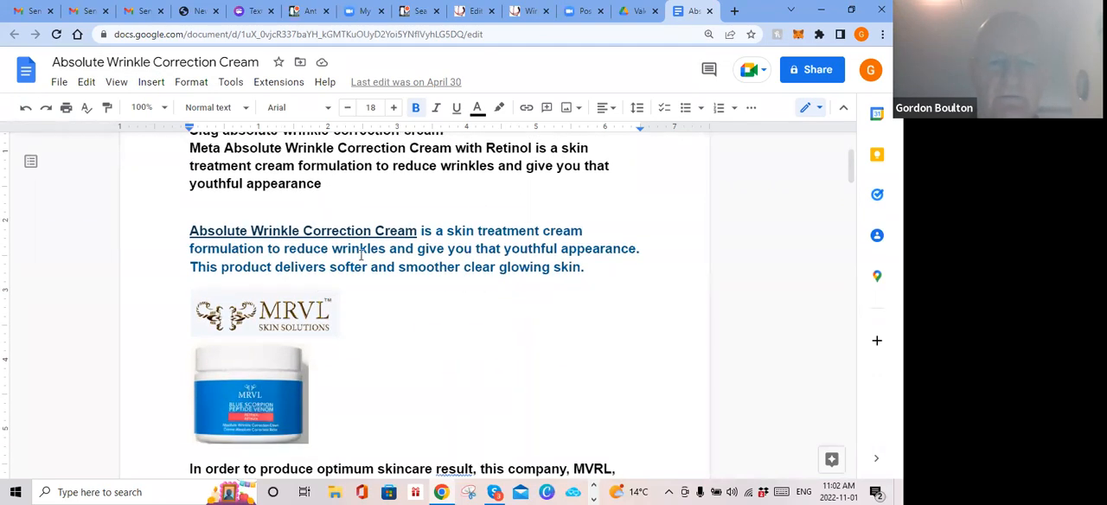
scroll(371, 262, "down", 3)
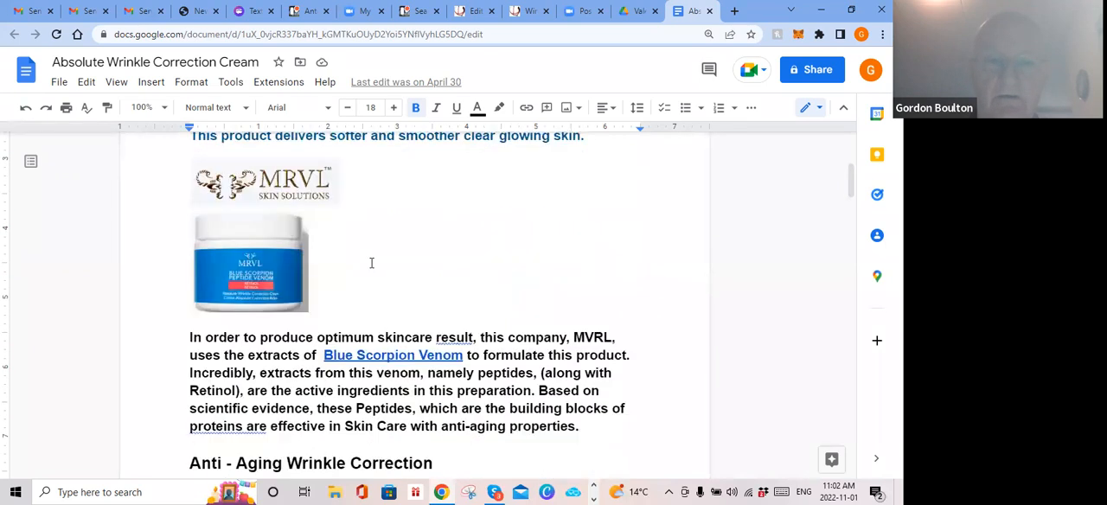
scroll(372, 262, "up", 6)
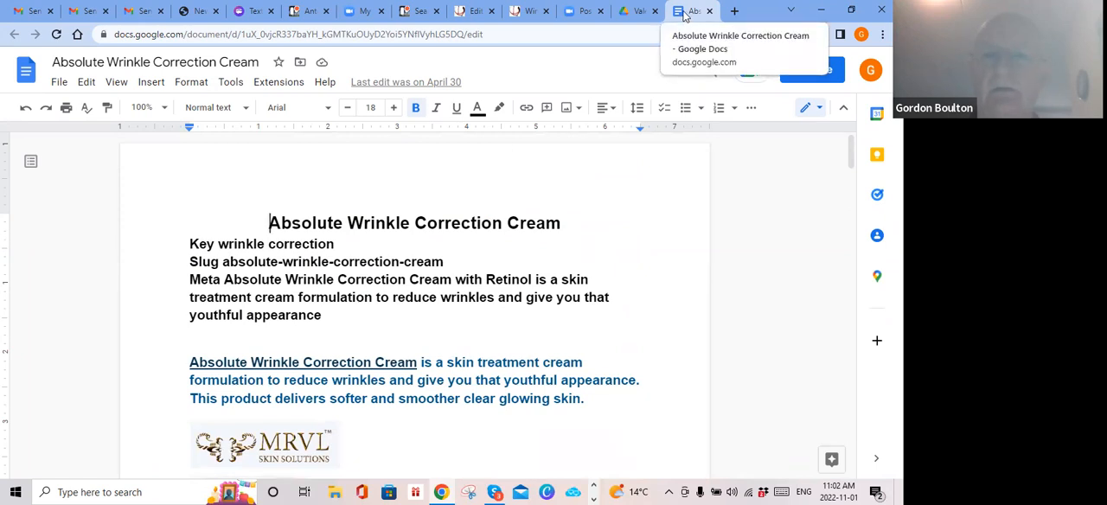
Step: Return to the Wine Magic page, switch it to the code editor and examine the HTML of its paragraphs, headings and images
left_click(474, 12)
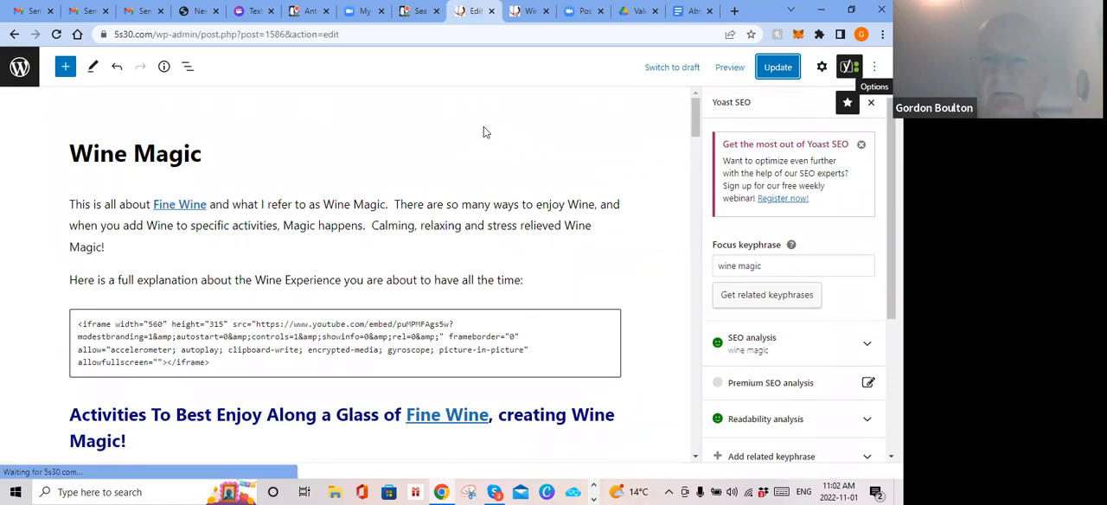
left_click(874, 67)
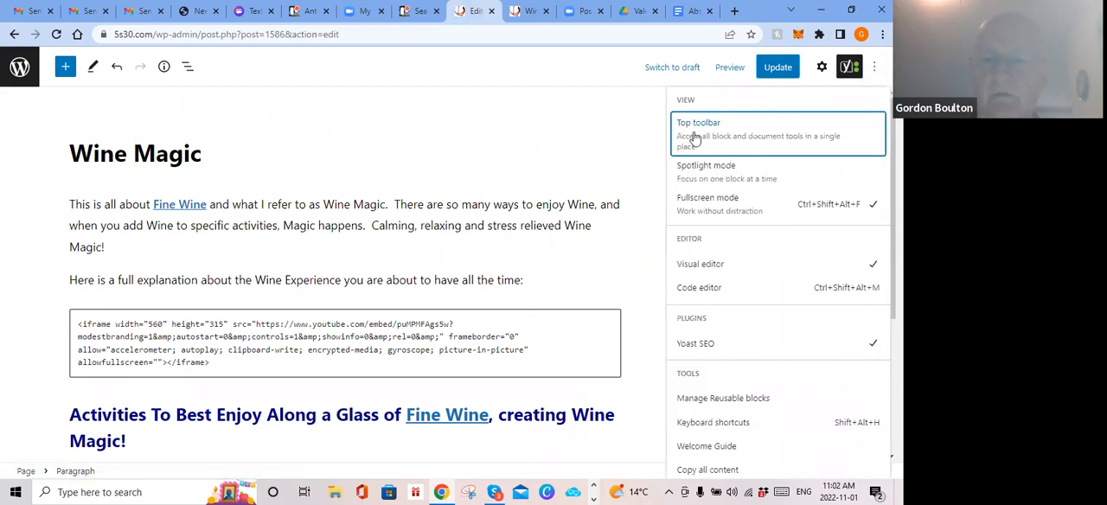
left_click(699, 289)
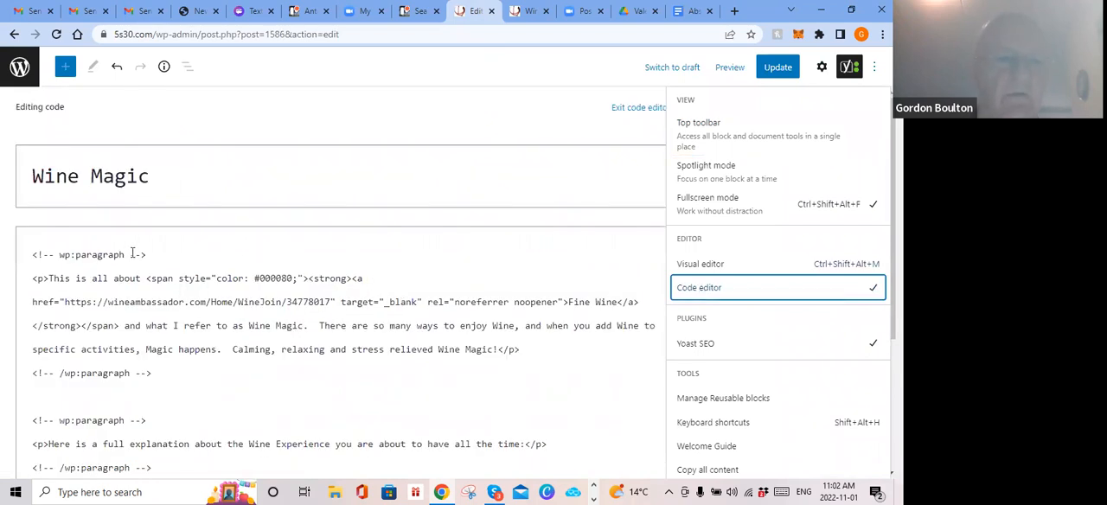
scroll(133, 252, "down", 1)
scroll(112, 174, "down", 15)
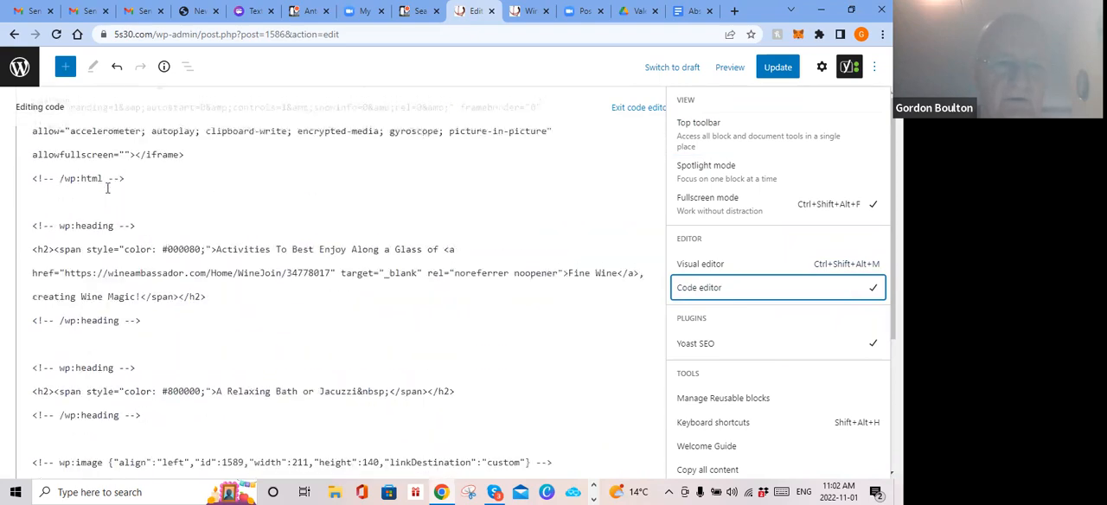
scroll(106, 201, "down", 7)
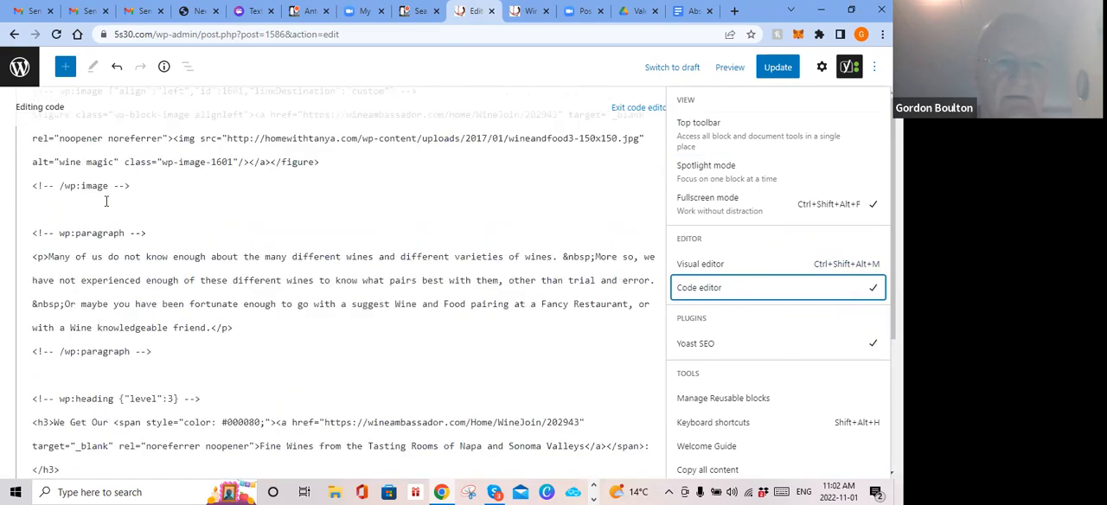
scroll(144, 145, "up", 14)
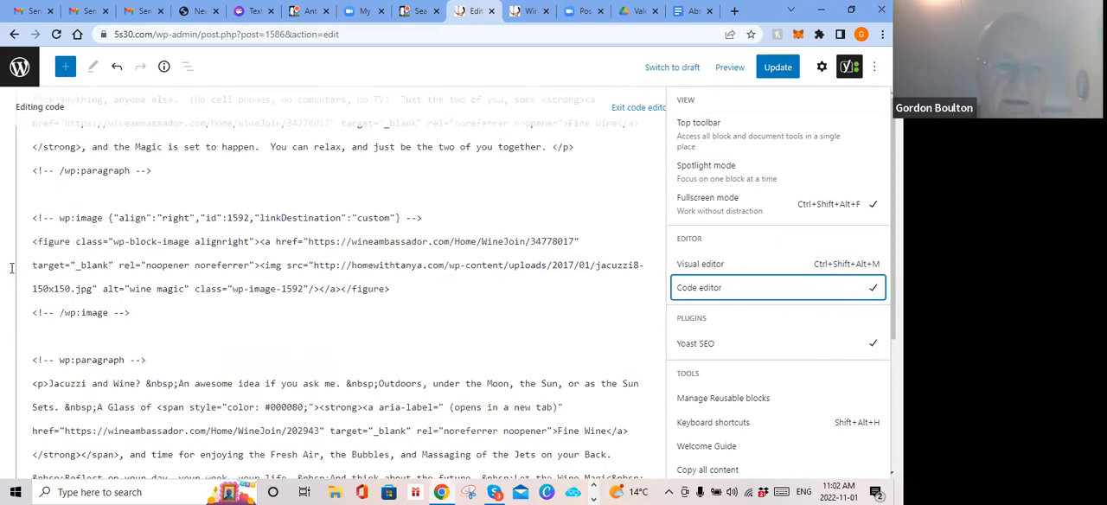
scroll(207, 186, "down", 6)
scroll(201, 192, "down", 3)
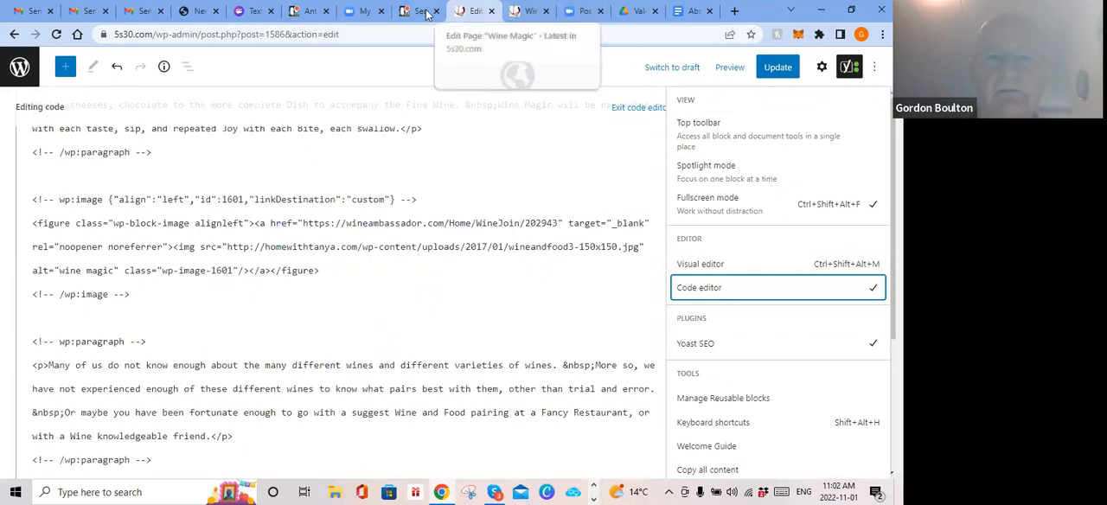
Step: Glance at the Absolute Wrinkle Correction Cream document and re-examine the Wine Magic code from the title to the first heading
left_click(690, 10)
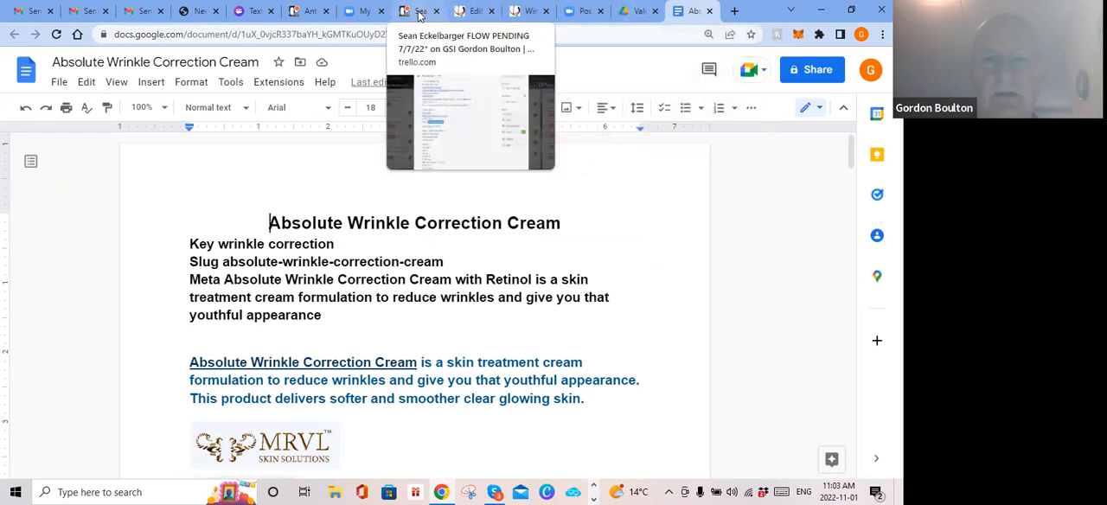
left_click(475, 11)
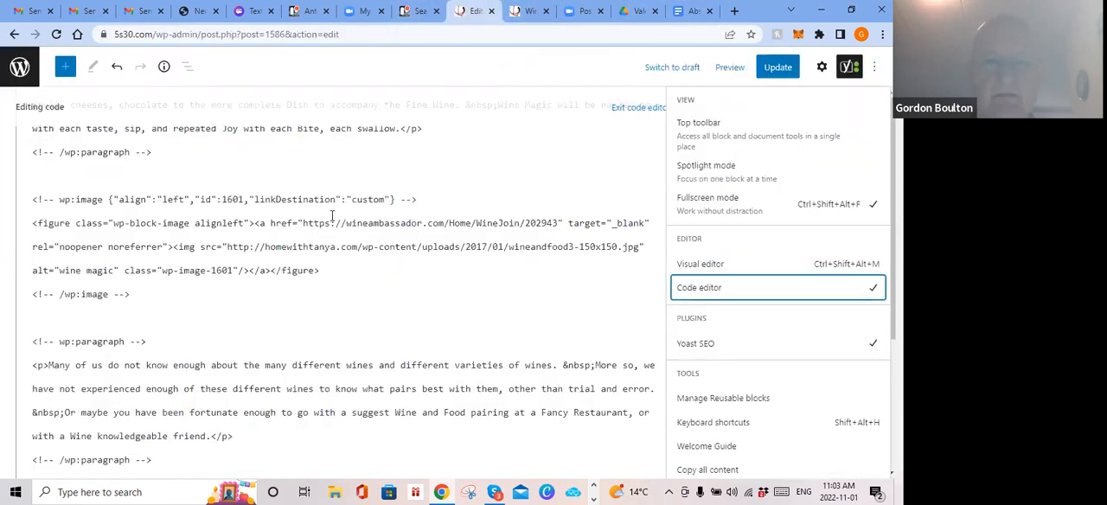
scroll(331, 216, "up", 10)
scroll(331, 222, "up", 10)
scroll(268, 139, "up", 10)
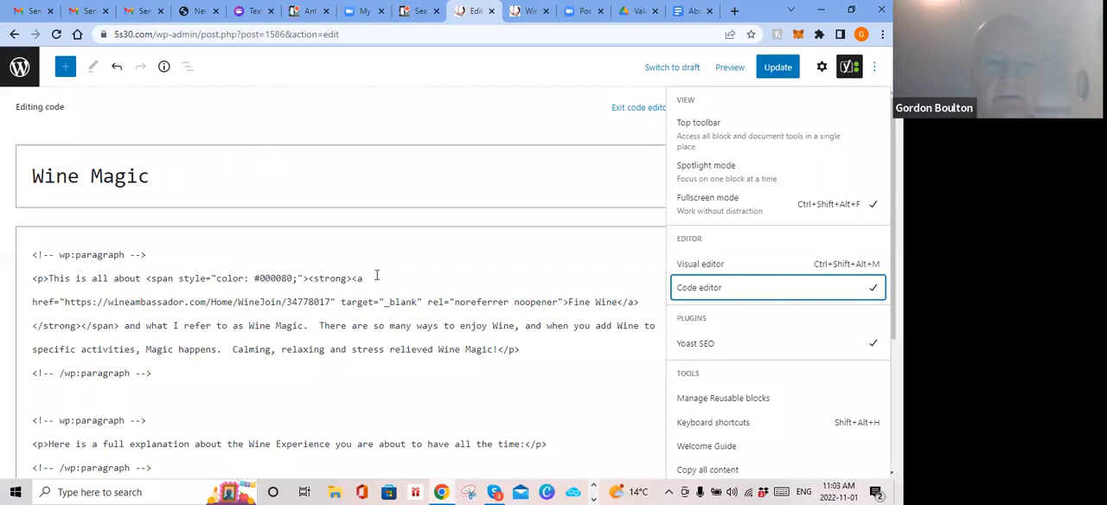
scroll(359, 294, "down", 1)
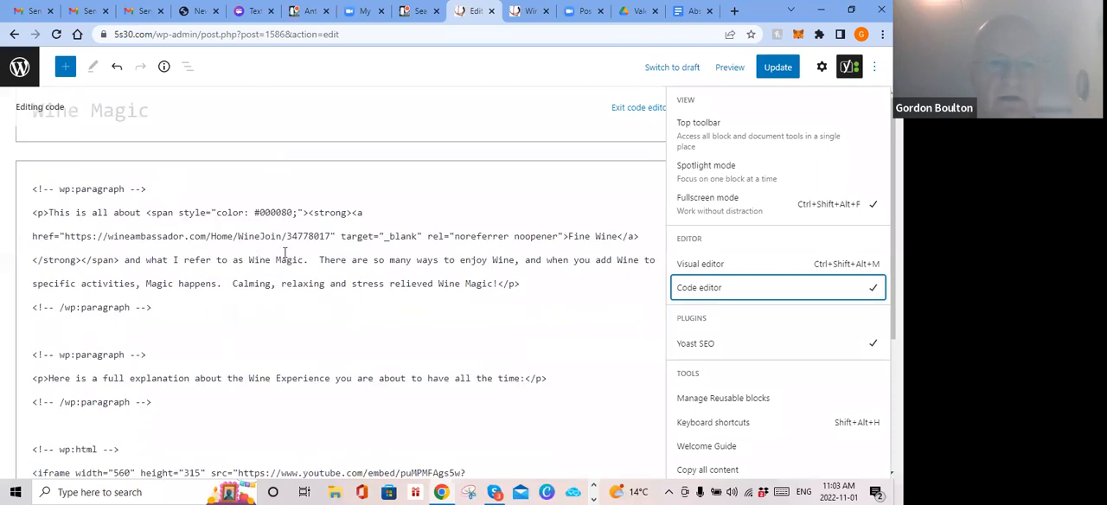
scroll(290, 260, "down", 3)
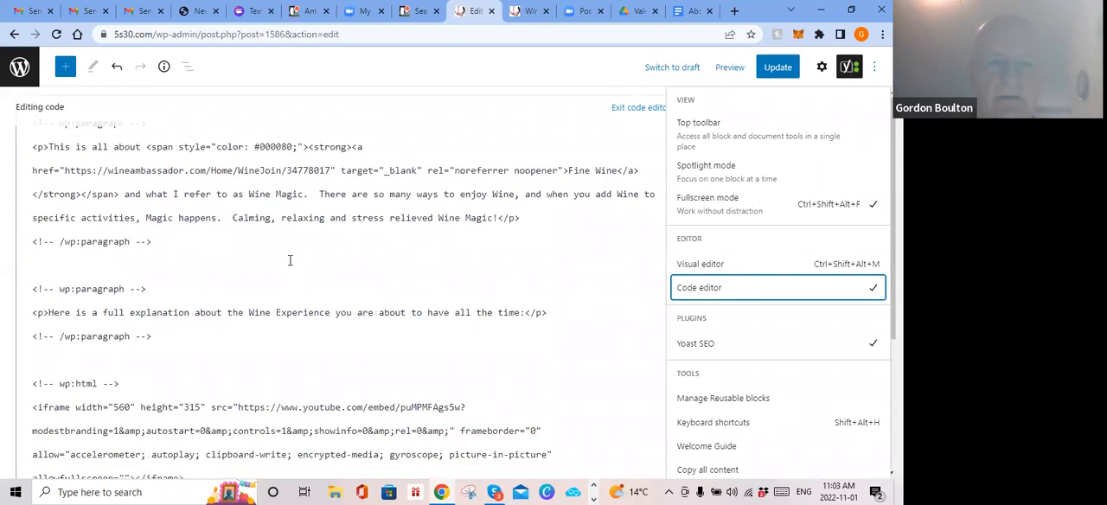
scroll(290, 259, "down", 1)
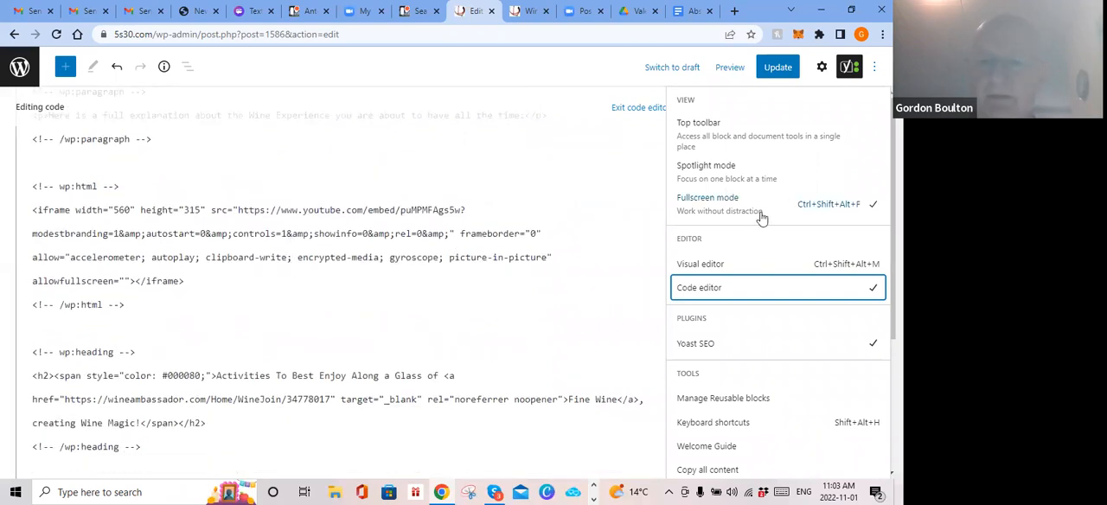
Step: Compare the visual and code versions of the Wine Magic page, finishing in the visual editor
left_click(706, 265)
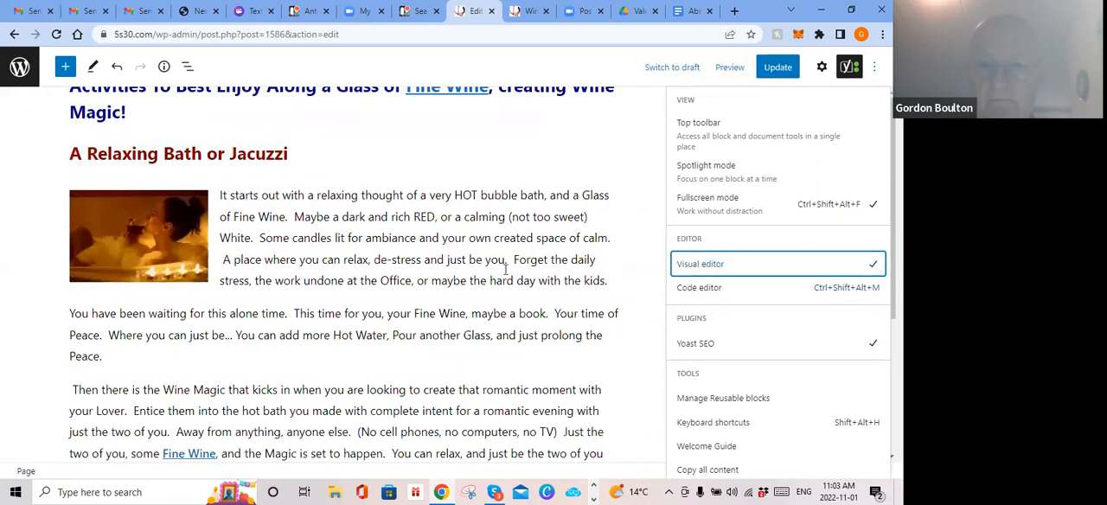
left_click(698, 294)
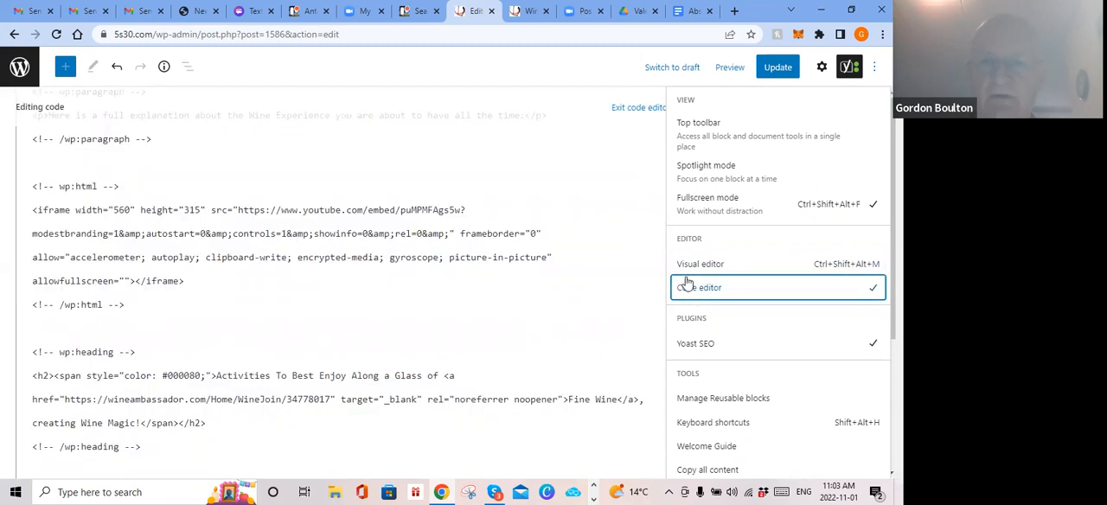
left_click(694, 266)
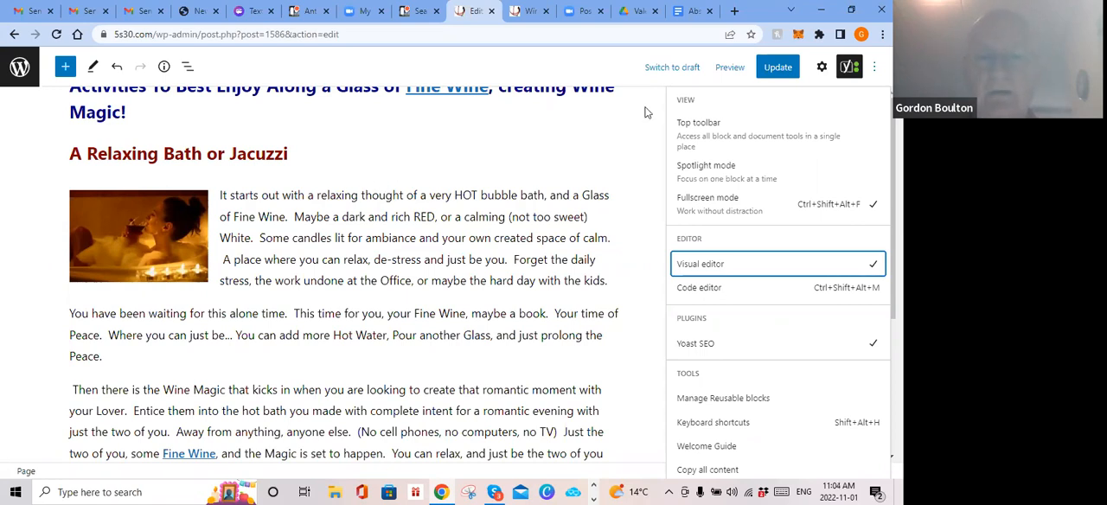
Step: Go from the Wine Magic preview to the site's dashboard and open the Header Image settings in the Customizer
mouse_move(486, 136)
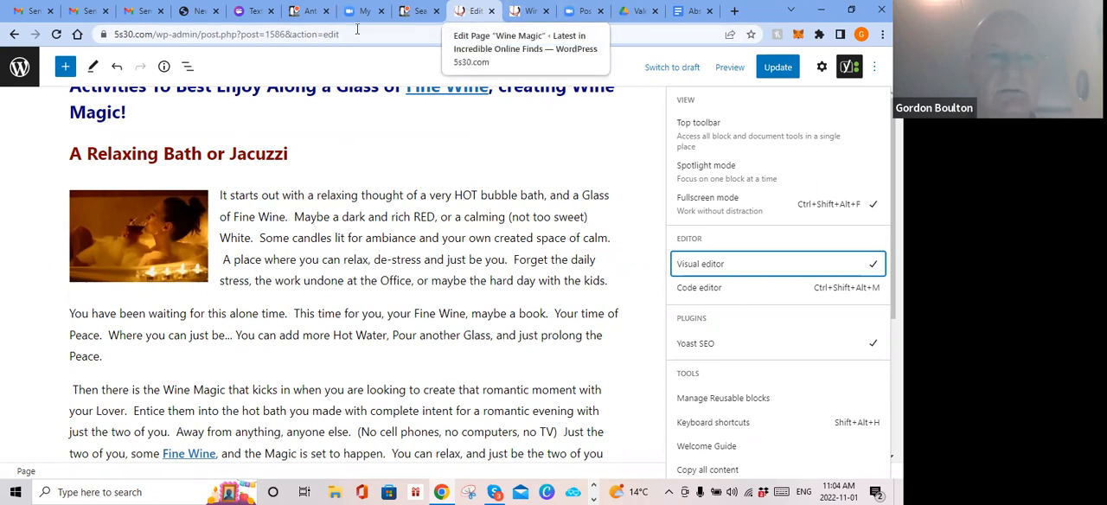
left_click(531, 11)
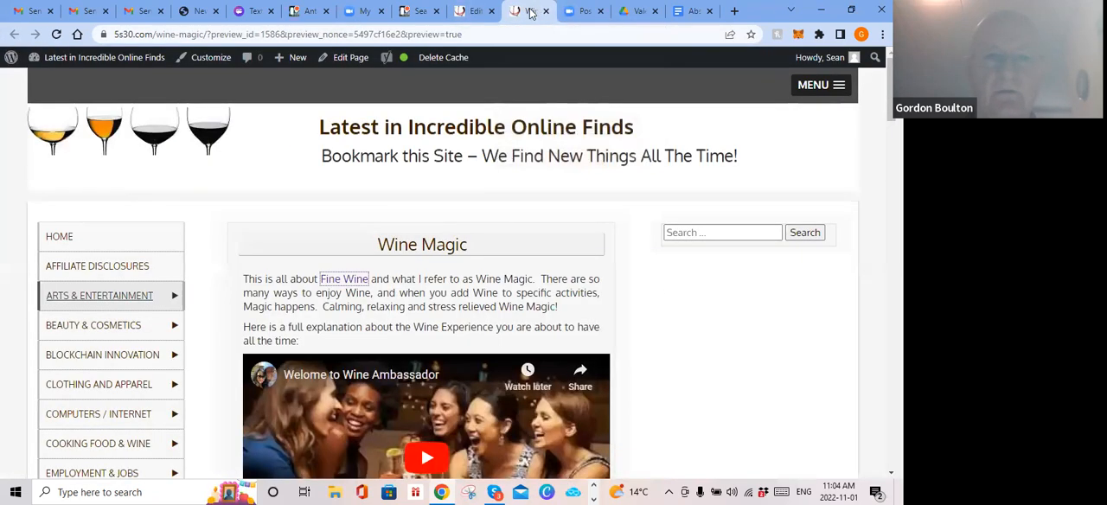
mouse_move(98, 66)
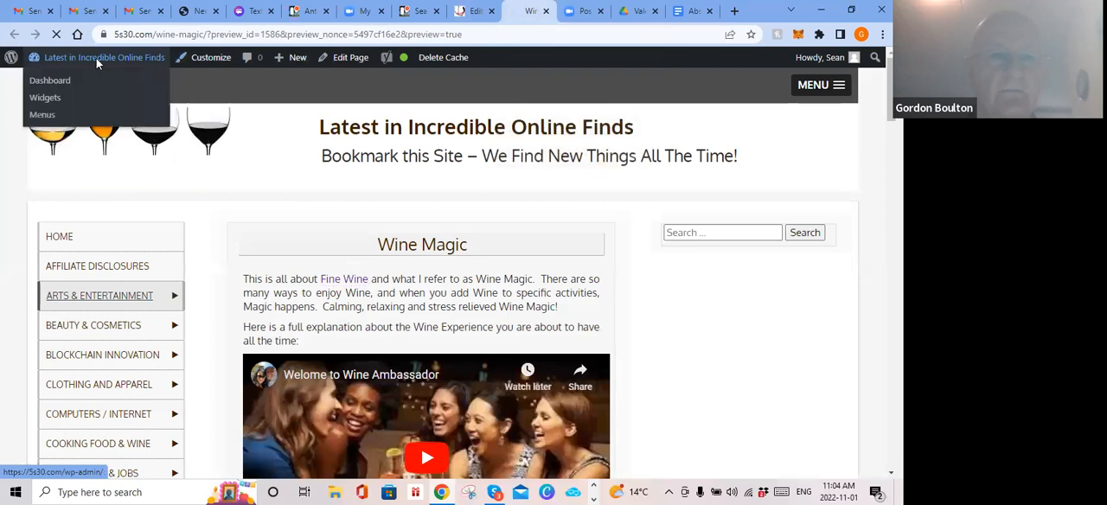
left_click(60, 86)
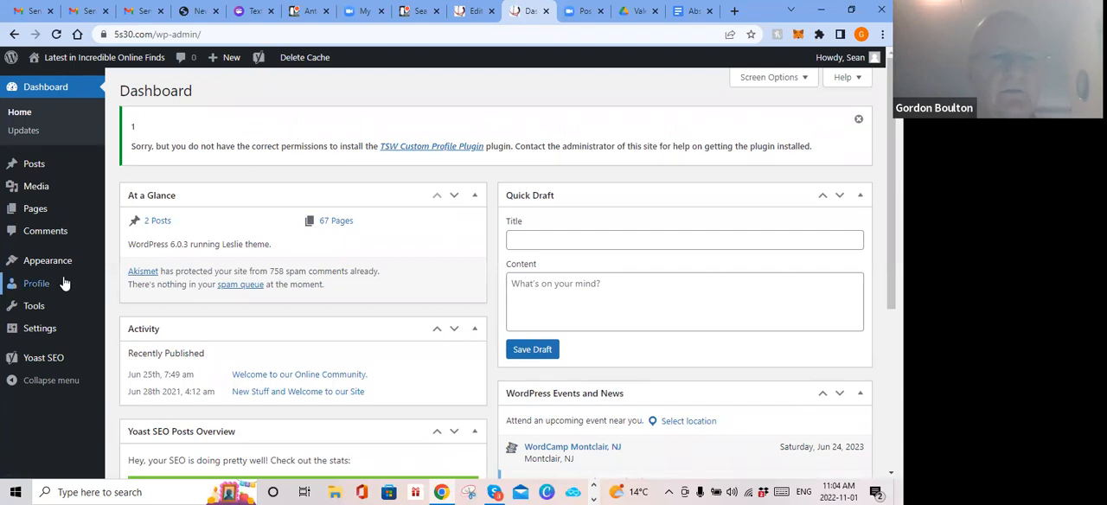
mouse_move(57, 265)
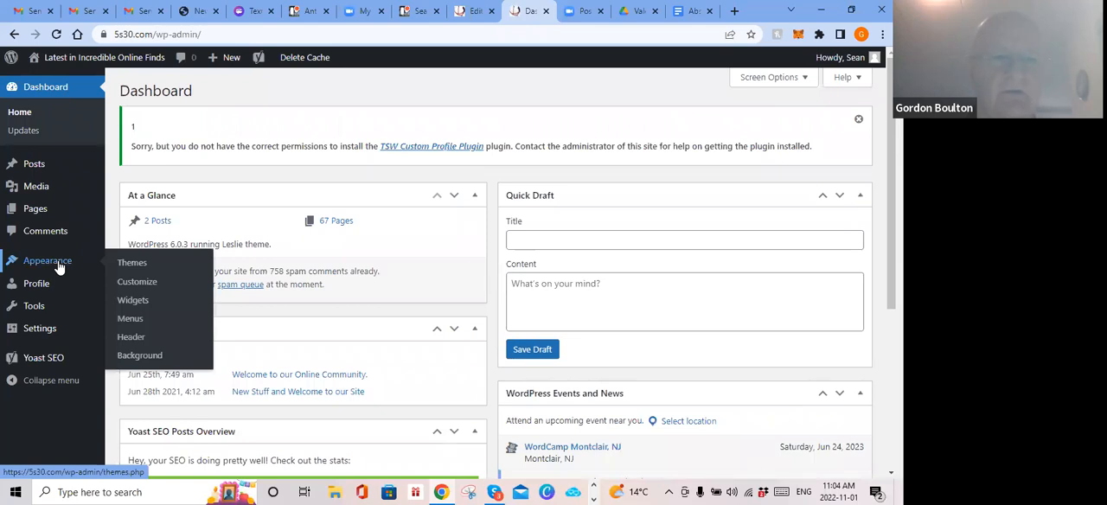
left_click(131, 338)
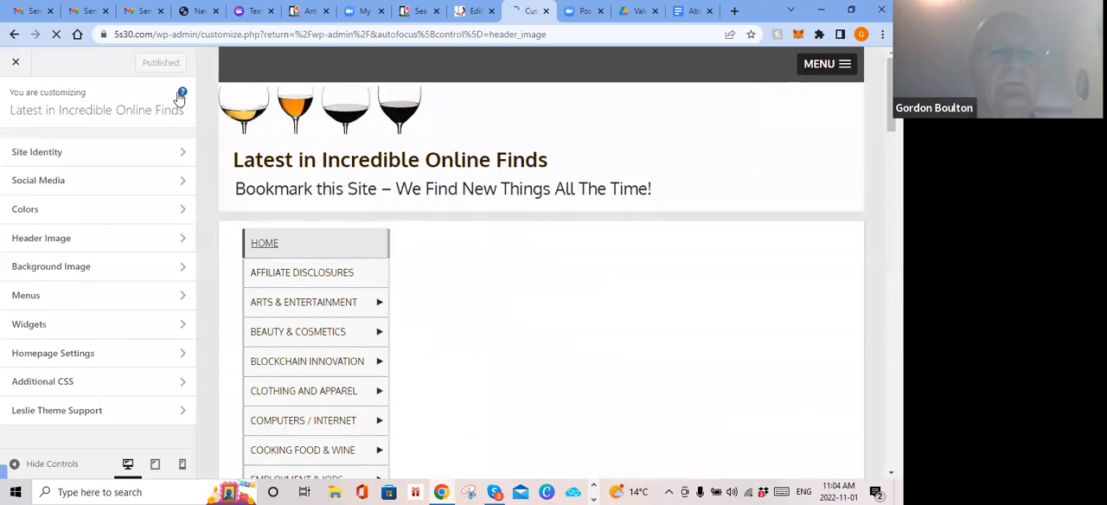
left_click(179, 95)
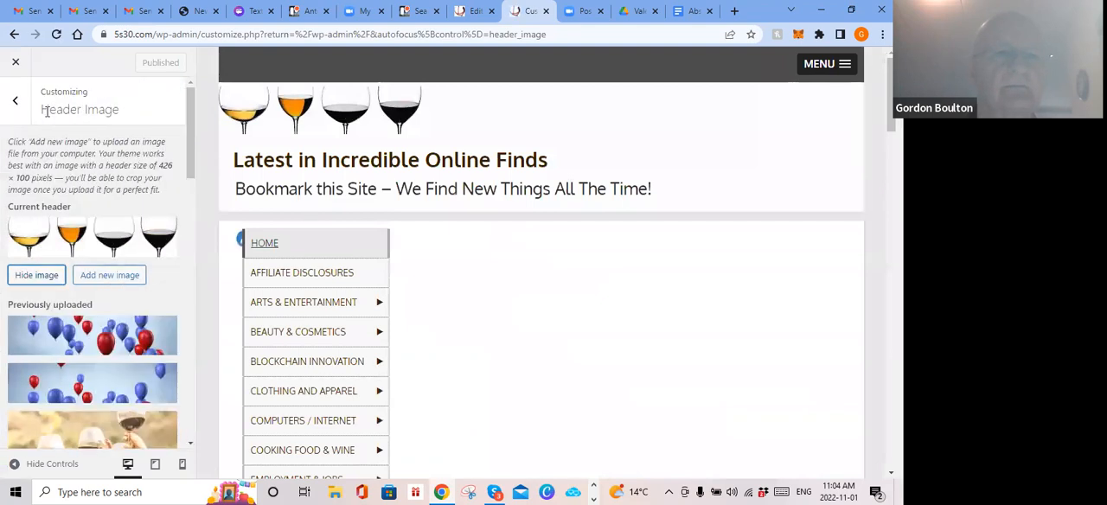
Step: Check the site title, tagline and icon in the Site Identity settings and close the Customizer
left_click(15, 100)
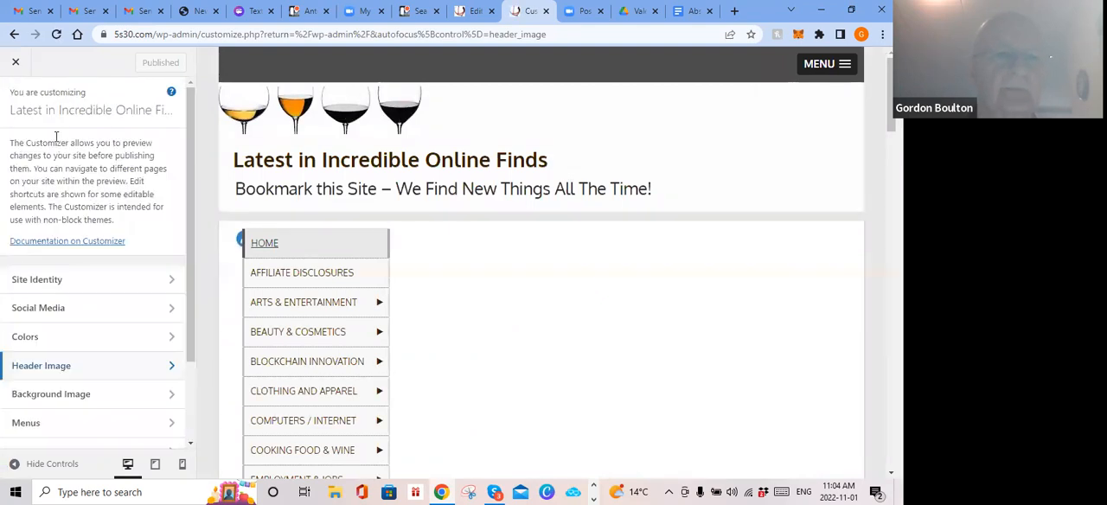
left_click(170, 281)
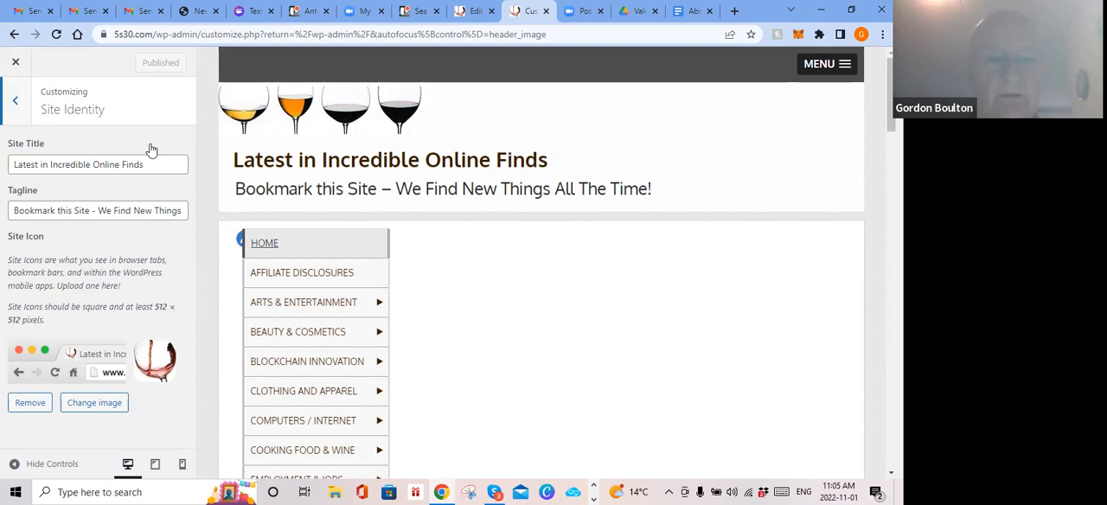
left_click(16, 64)
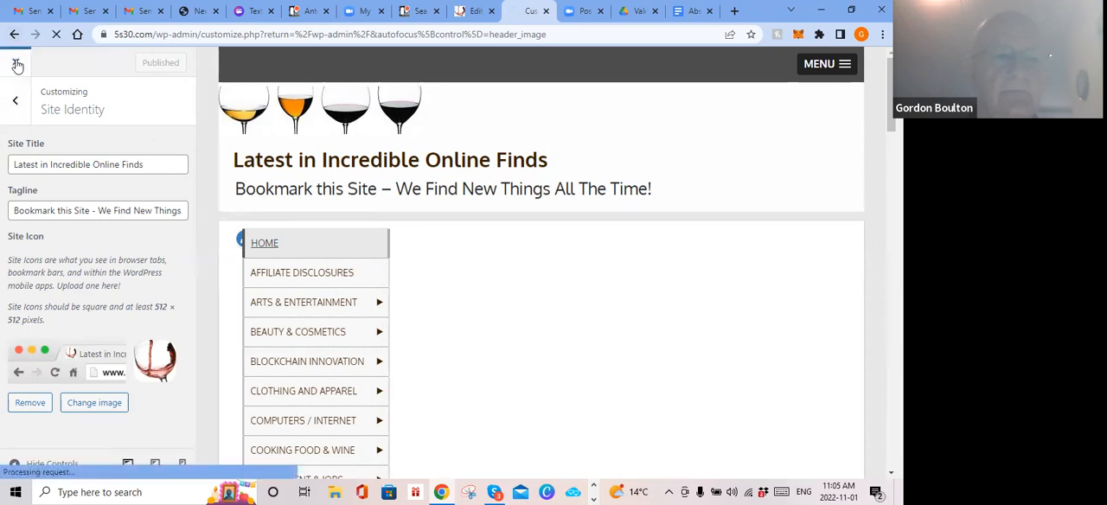